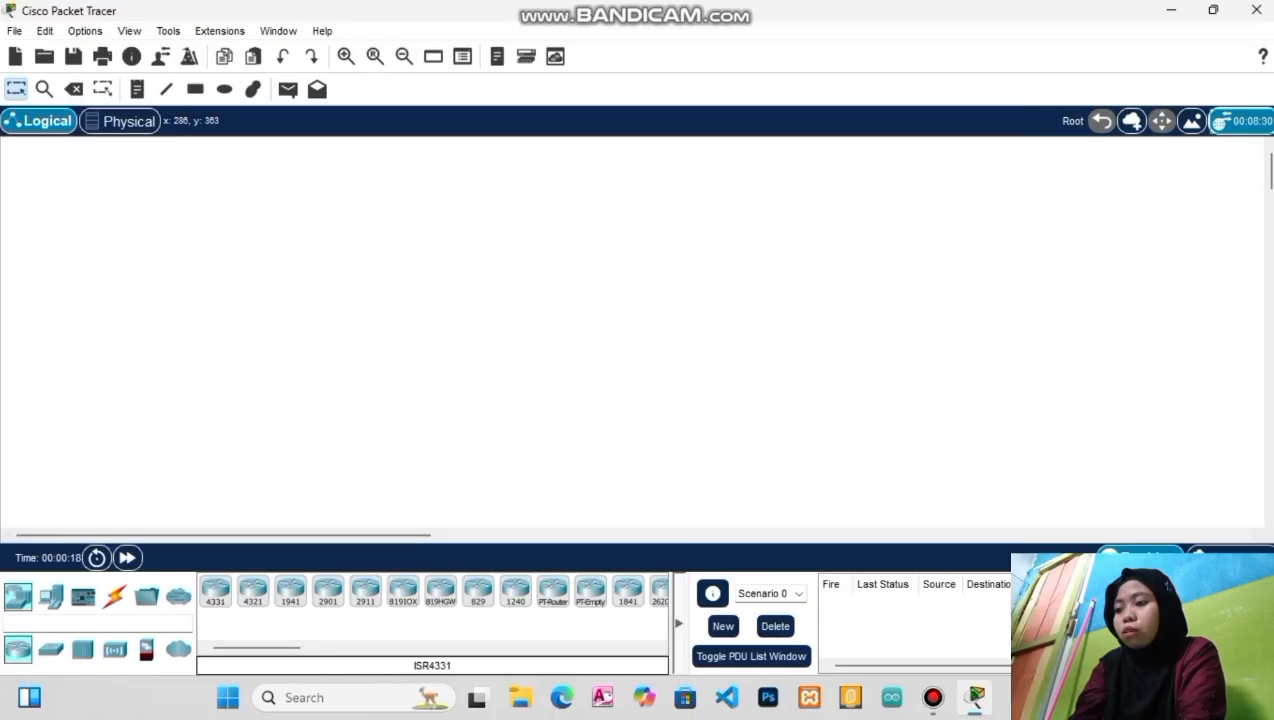
# Drag two 2811 routers onto the top of the workspace and nudge Router0 level beside Router1
pyautogui.hscroll(4, 403, 592)
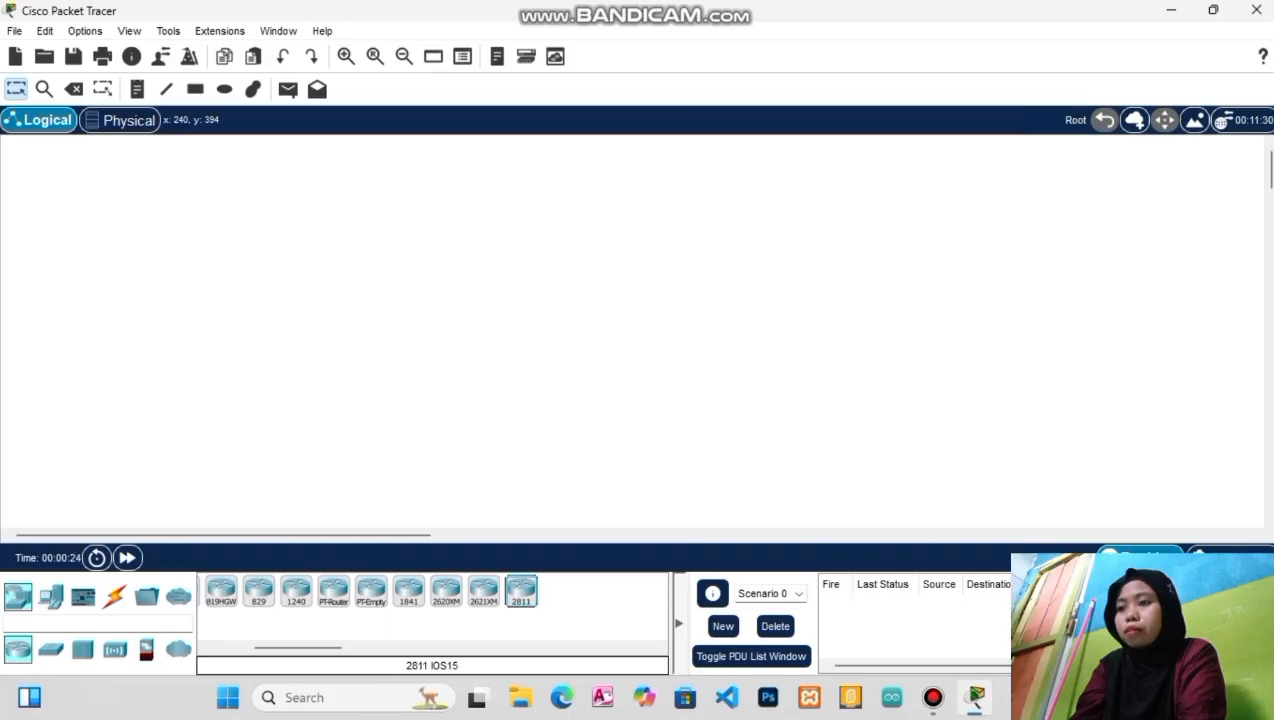
pyautogui.moveTo(521, 591); pyautogui.dragTo(493, 232)
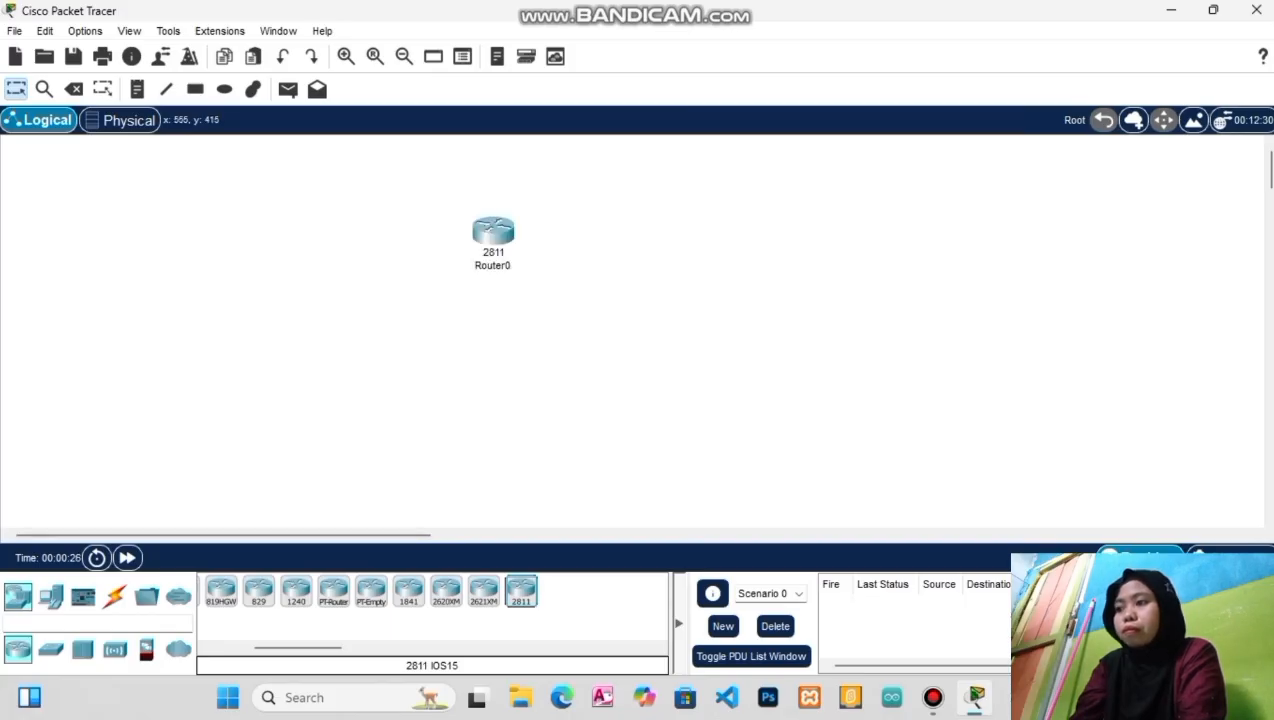
pyautogui.moveTo(521, 591); pyautogui.dragTo(723, 212)
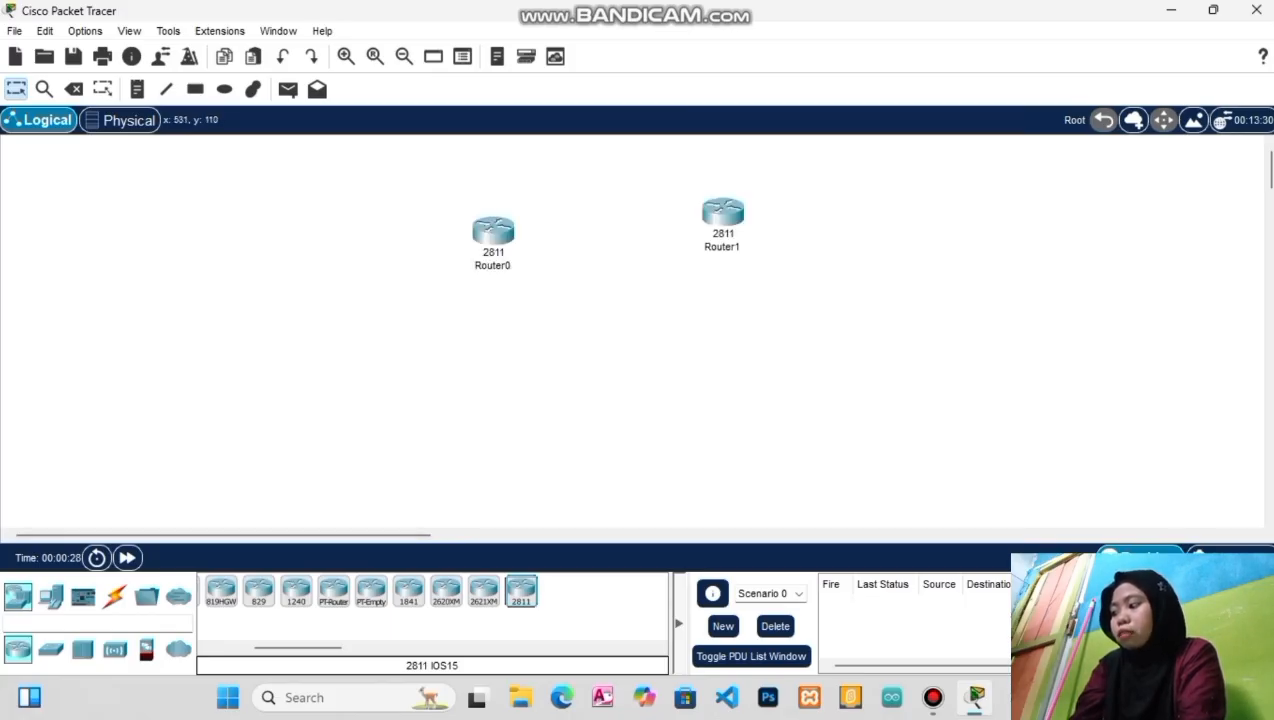
pyautogui.moveTo(494, 233); pyautogui.dragTo(509, 206)
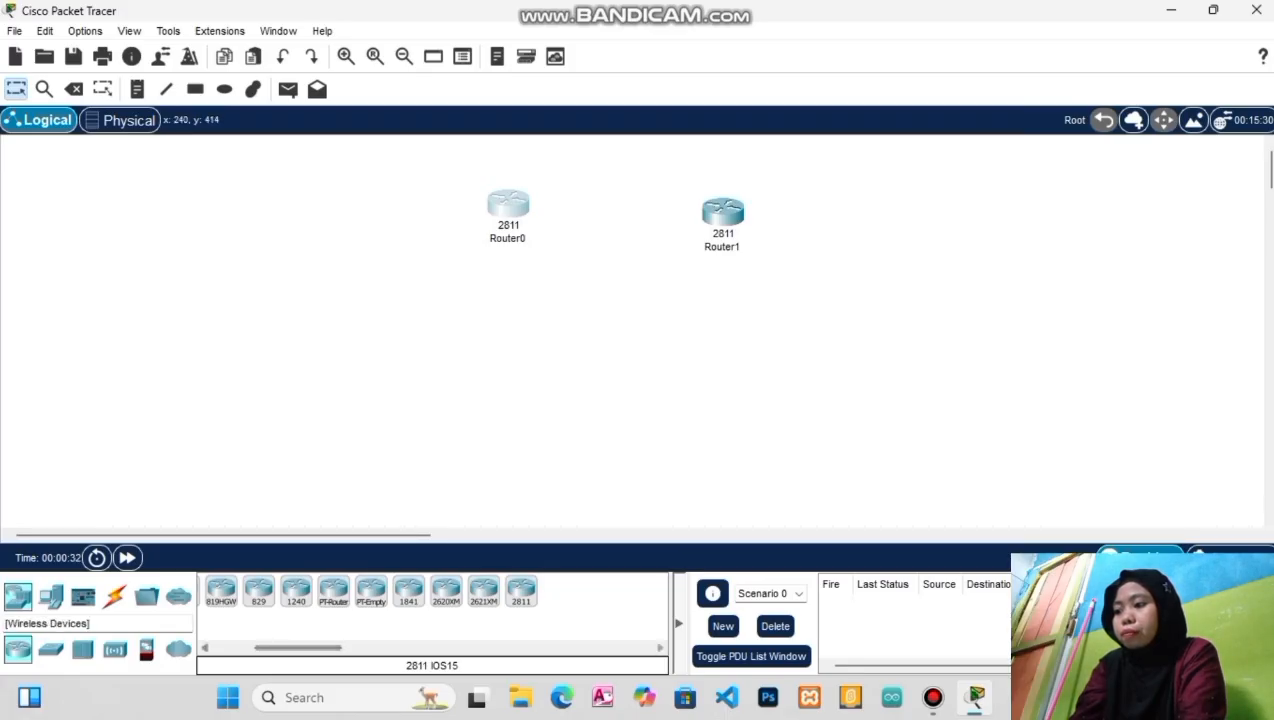
pyautogui.click(51, 649)
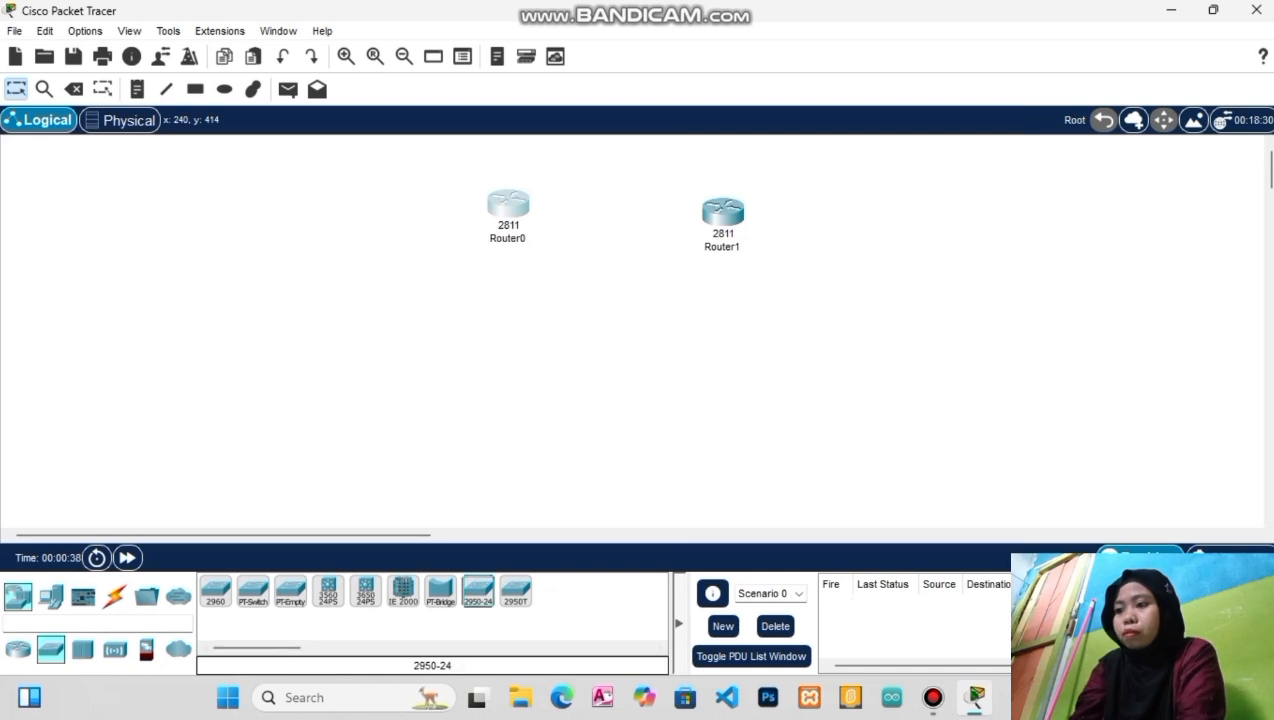
# Place two 2950-24 switches under the routers, Printer0 left, Printer1 right, and Laptop0 bottom left
pyautogui.click(400, 298)
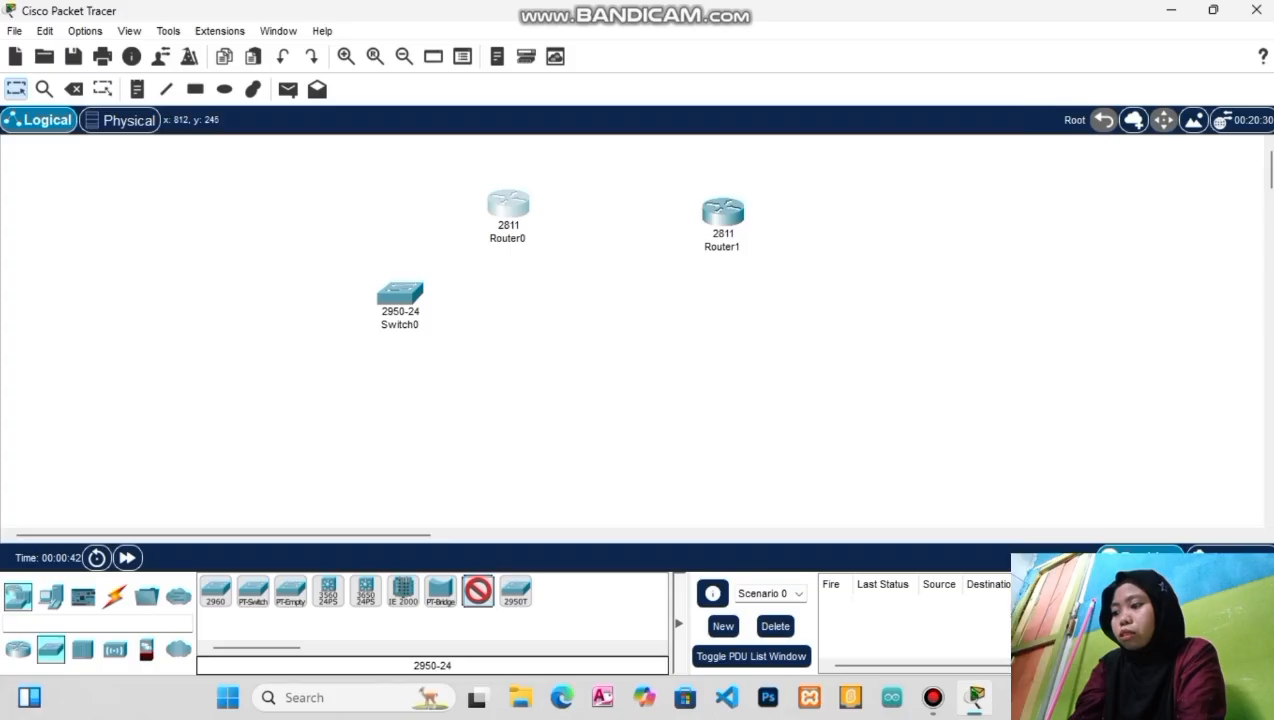
pyautogui.click(774, 310)
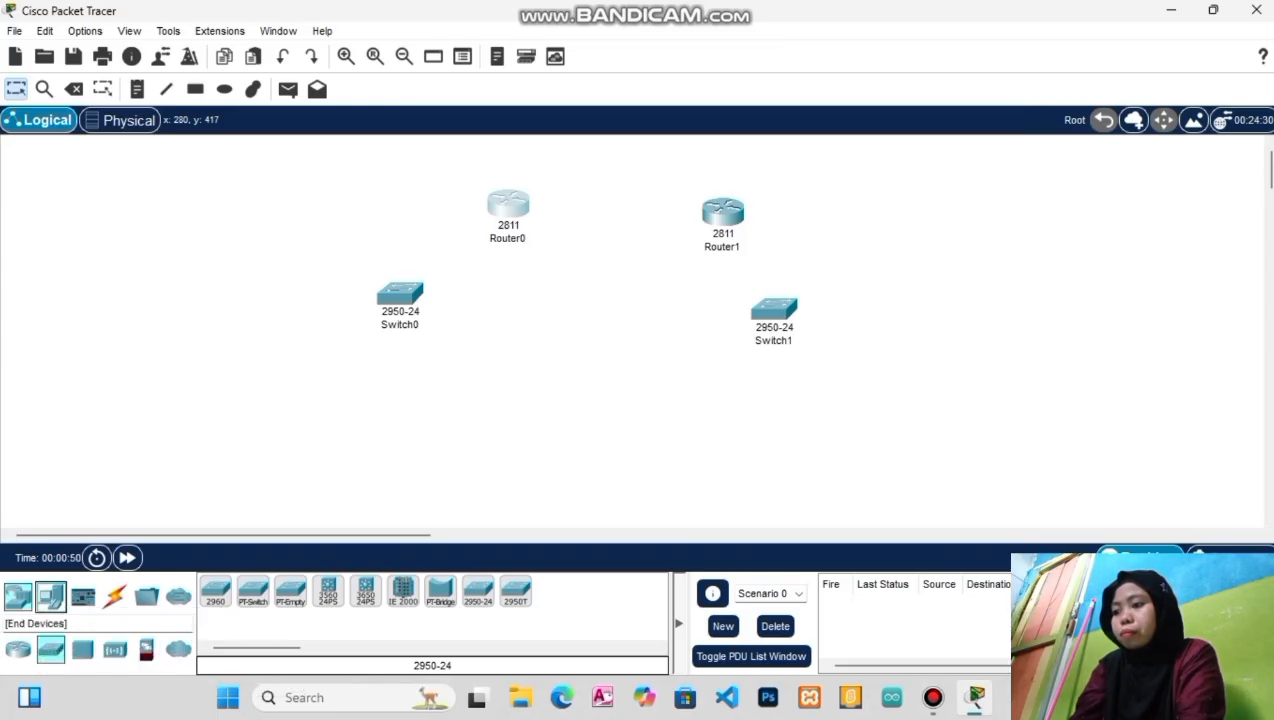
pyautogui.click(50, 596)
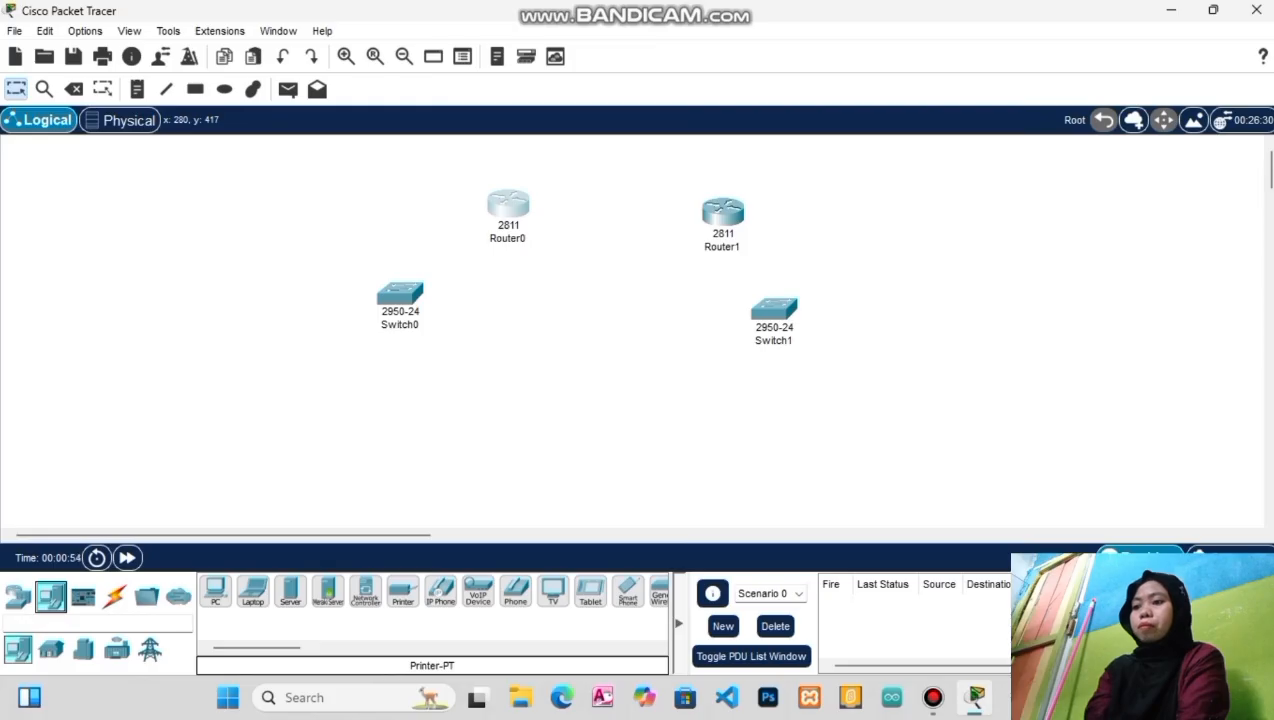
pyautogui.click(403, 591)
pyautogui.click(295, 370)
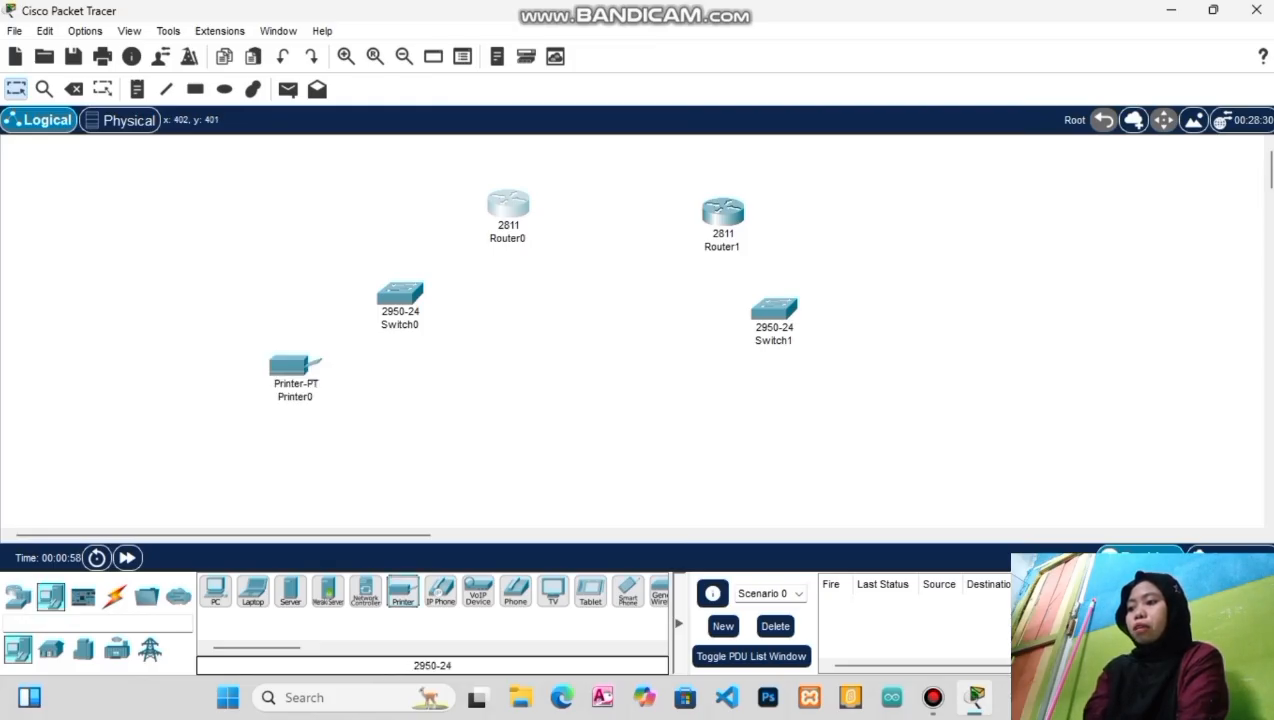
pyautogui.moveTo(403, 591); pyautogui.dragTo(935, 365)
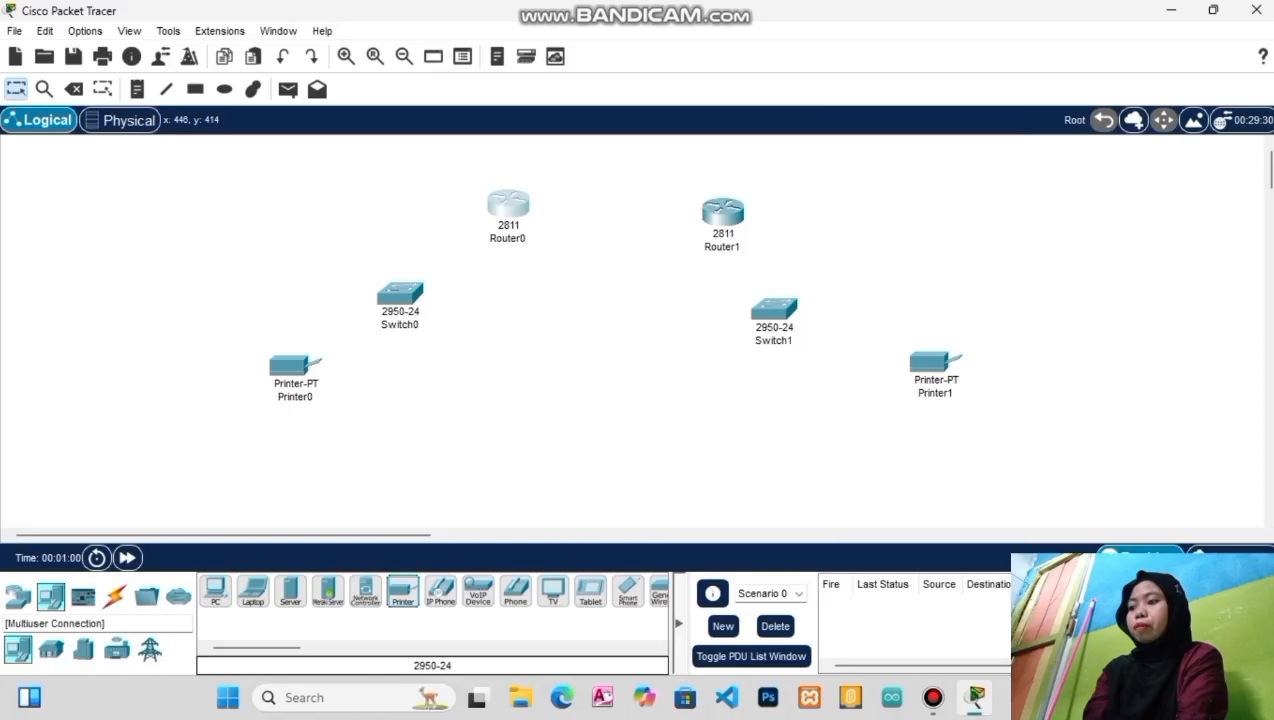
pyautogui.click(253, 591)
pyautogui.click(83, 483)
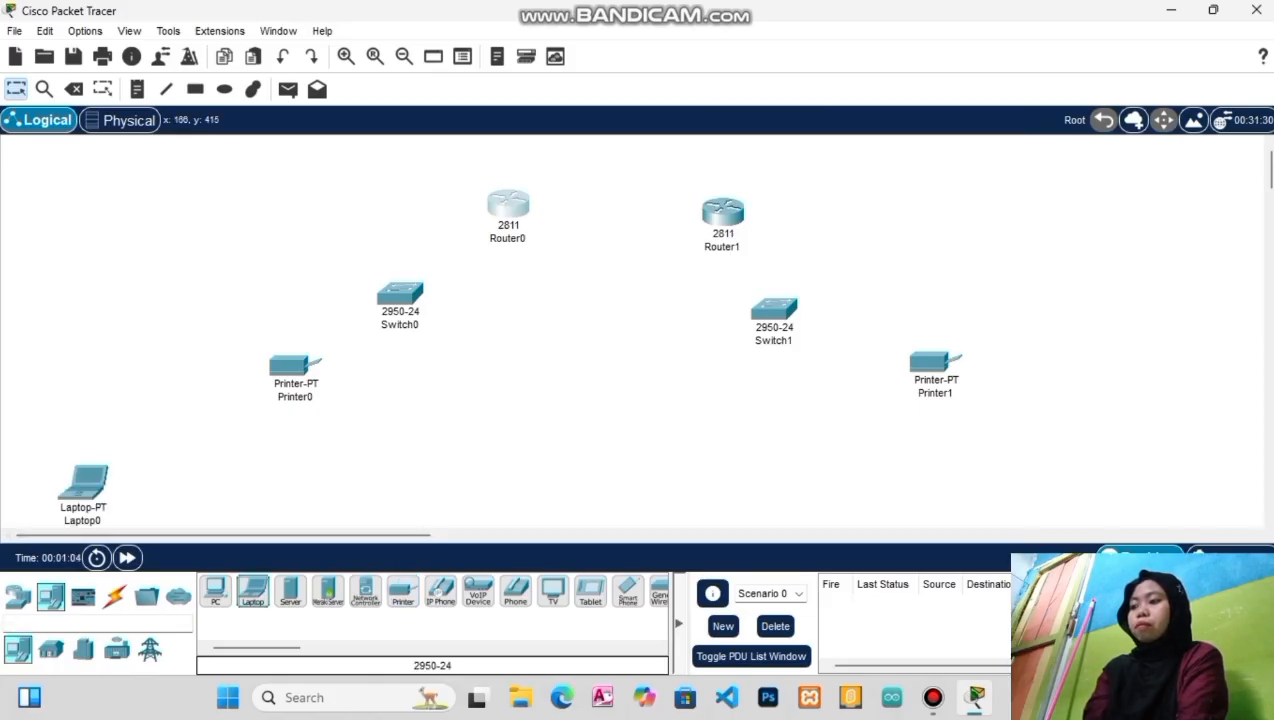
# Add five more Laptop-PT devices along the bottom, three on the left and three on the right
pyautogui.moveTo(253, 591); pyautogui.dragTo(170, 487)
pyautogui.moveTo(253, 591); pyautogui.dragTo(253, 495)
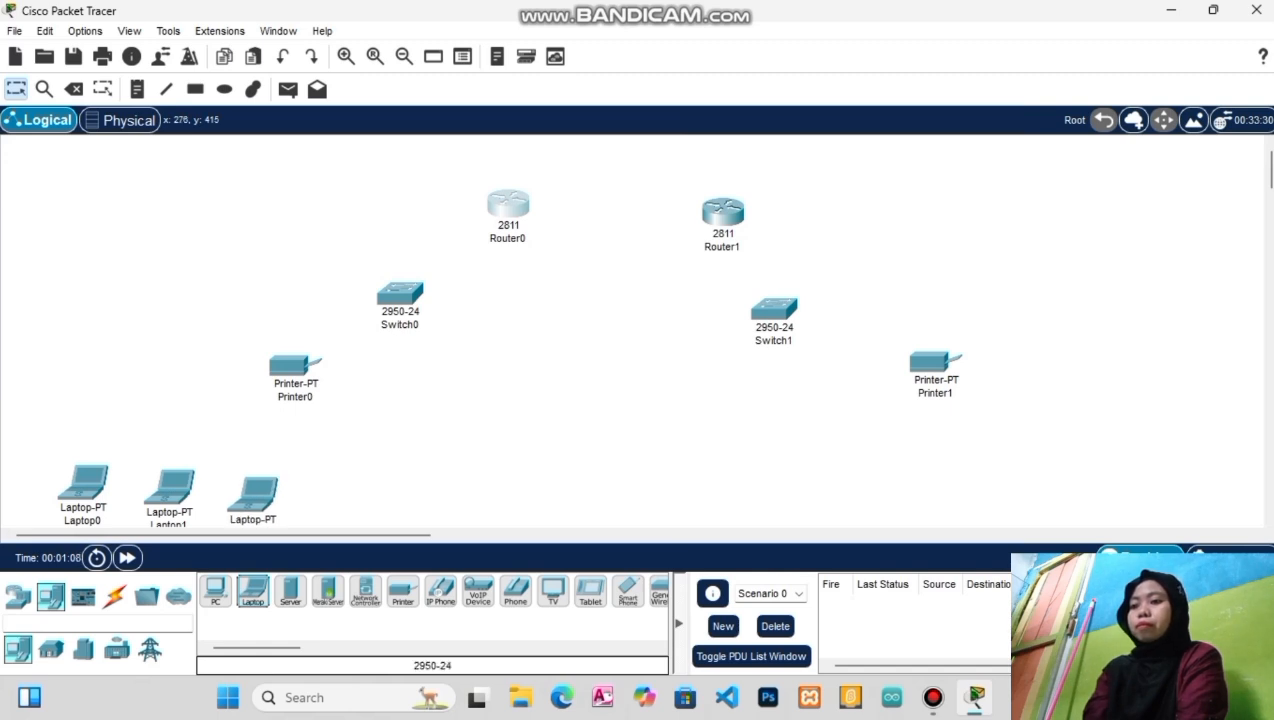
pyautogui.moveTo(253, 591); pyautogui.dragTo(968, 483)
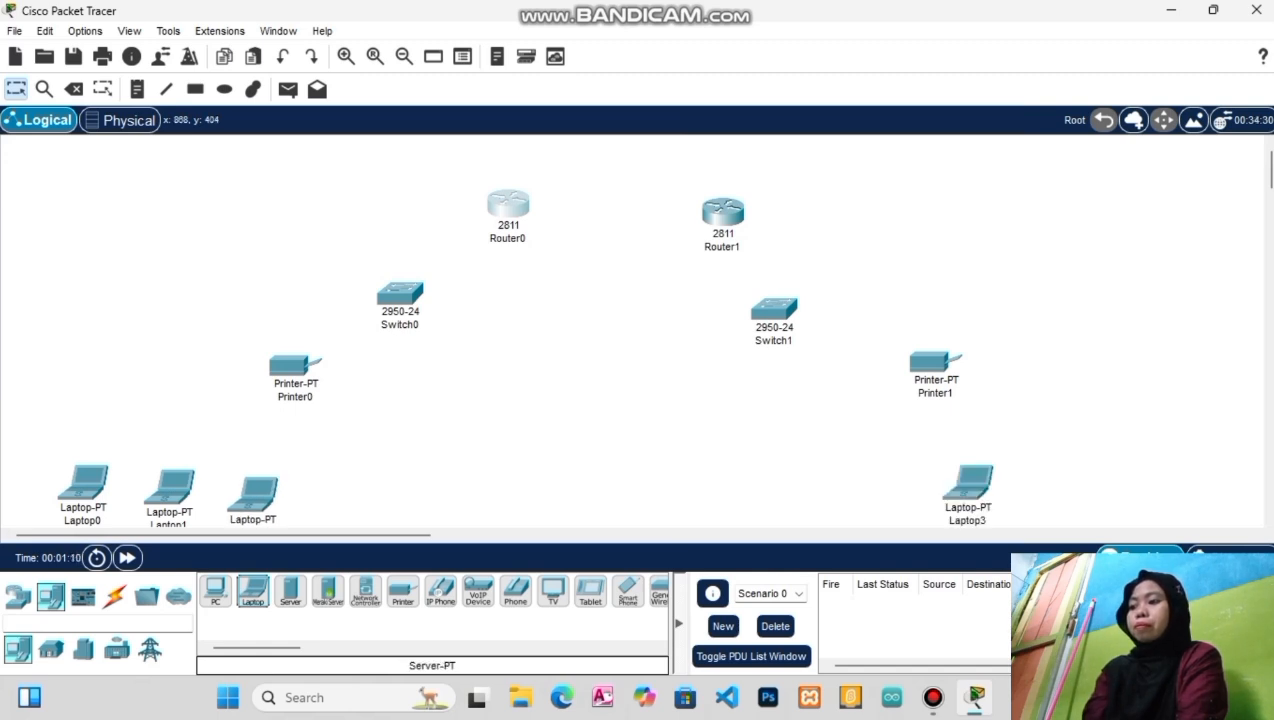
pyautogui.moveTo(253, 591); pyautogui.dragTo(884, 490)
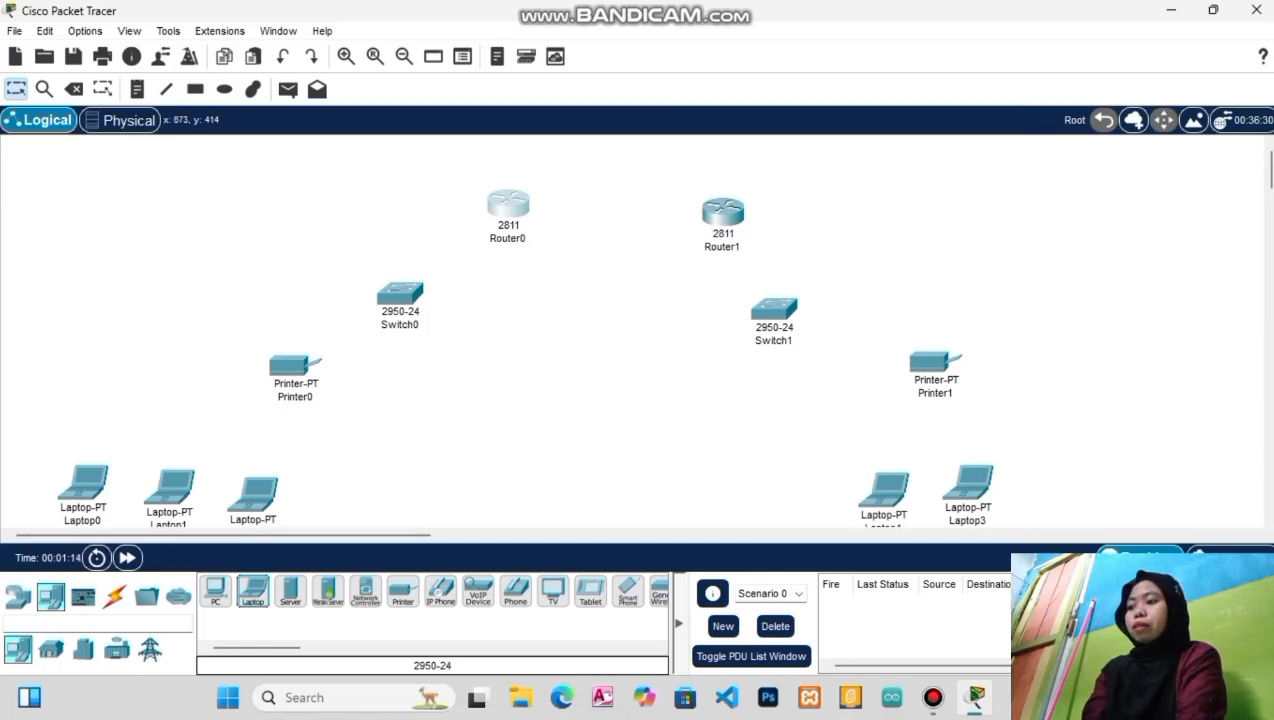
pyautogui.moveTo(253, 591); pyautogui.dragTo(1066, 490)
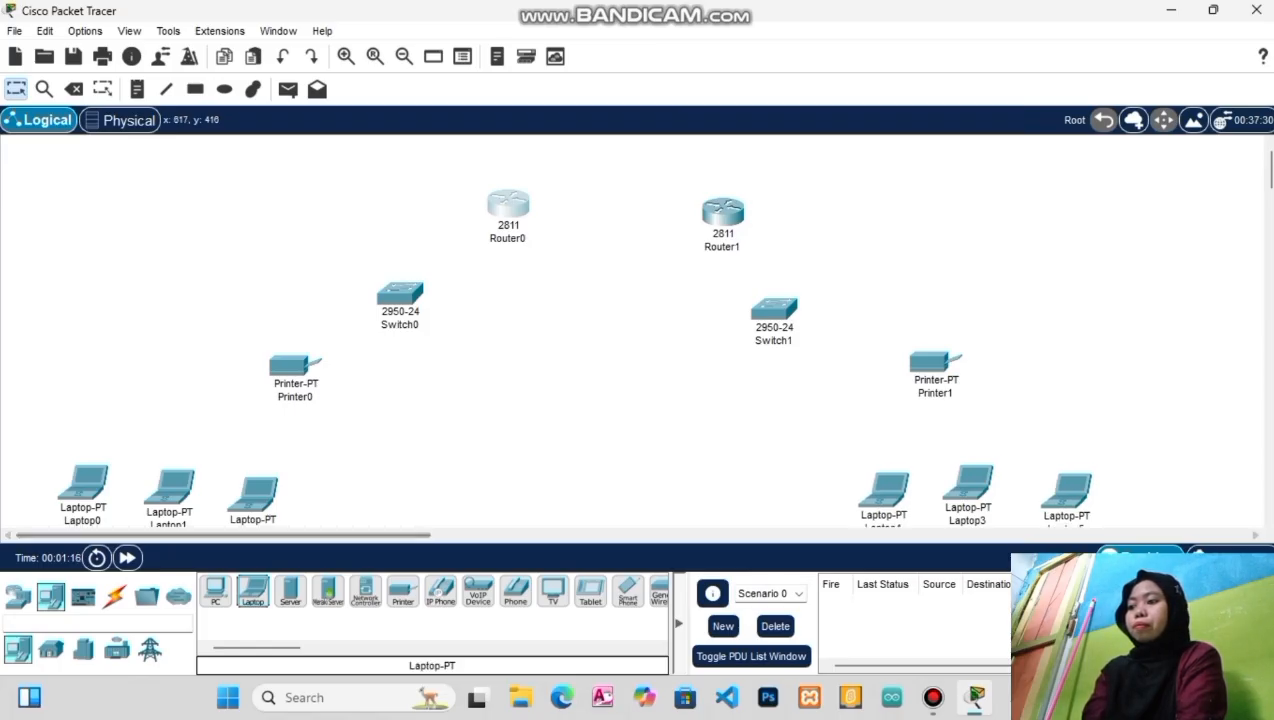
# Place four PC-PT devices, PC0 to PC3, in the bottom row
pyautogui.click(215, 591)
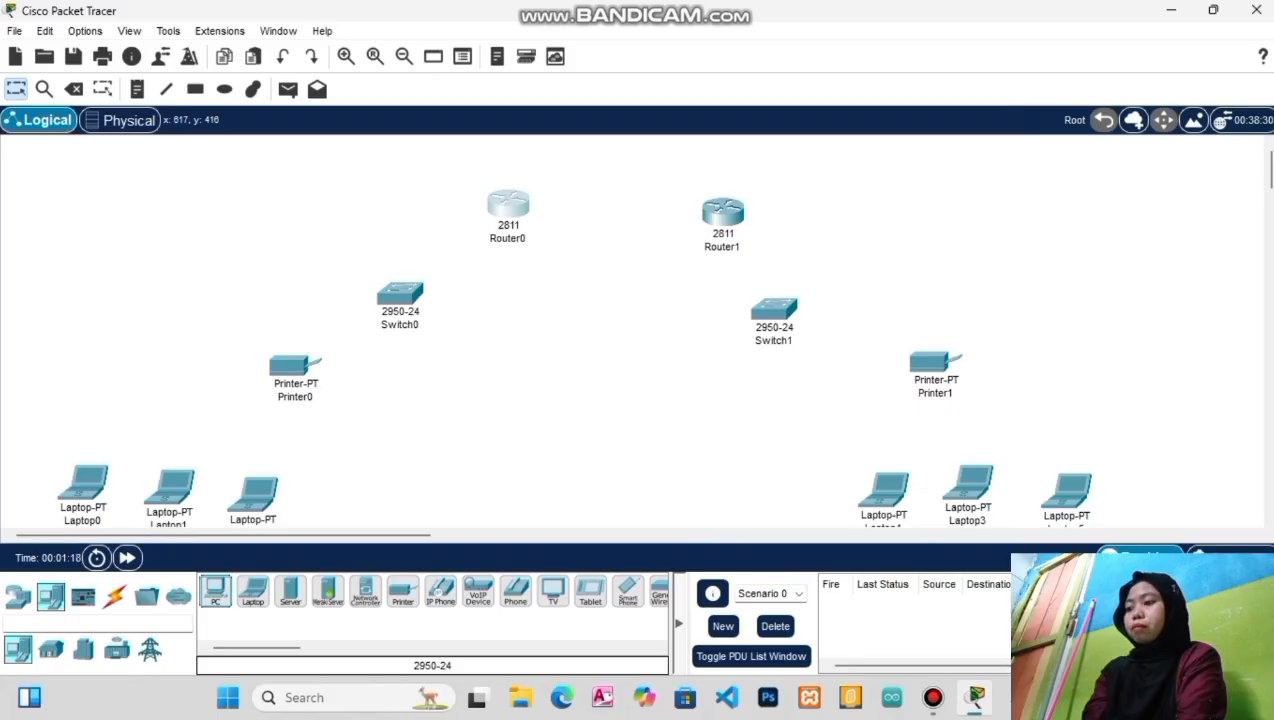
pyautogui.click(436, 482)
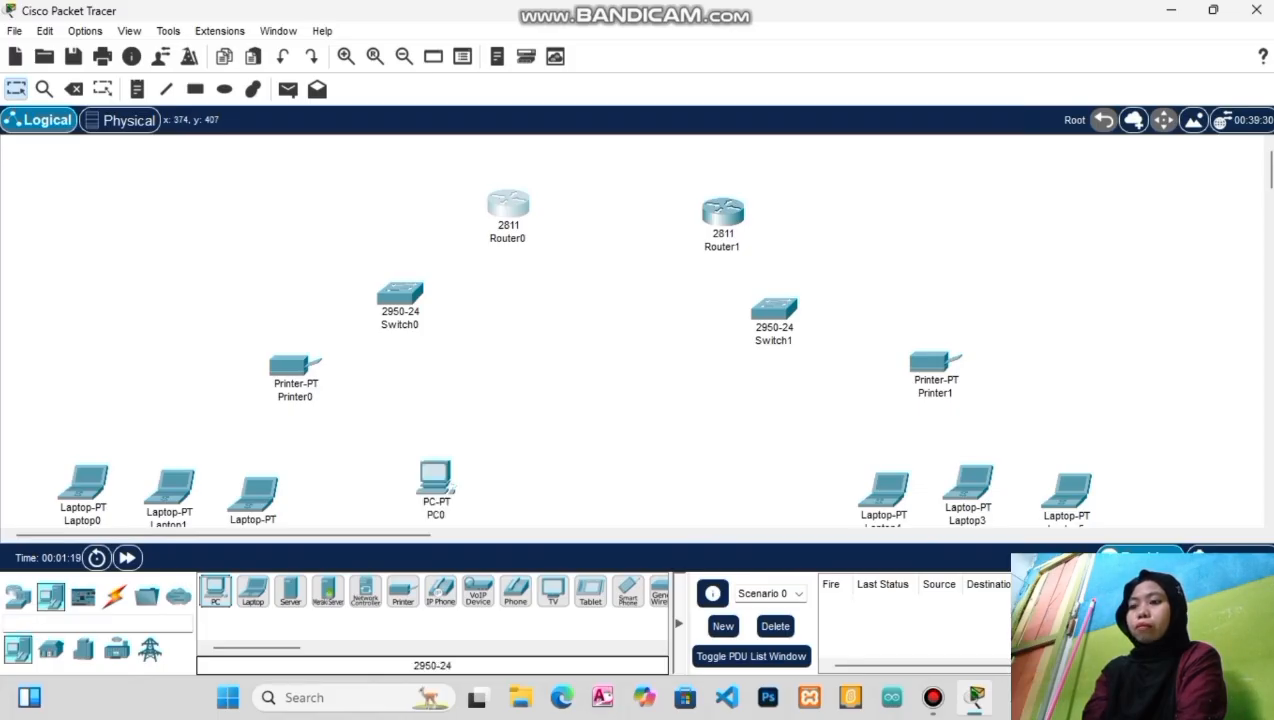
pyautogui.click(494, 484)
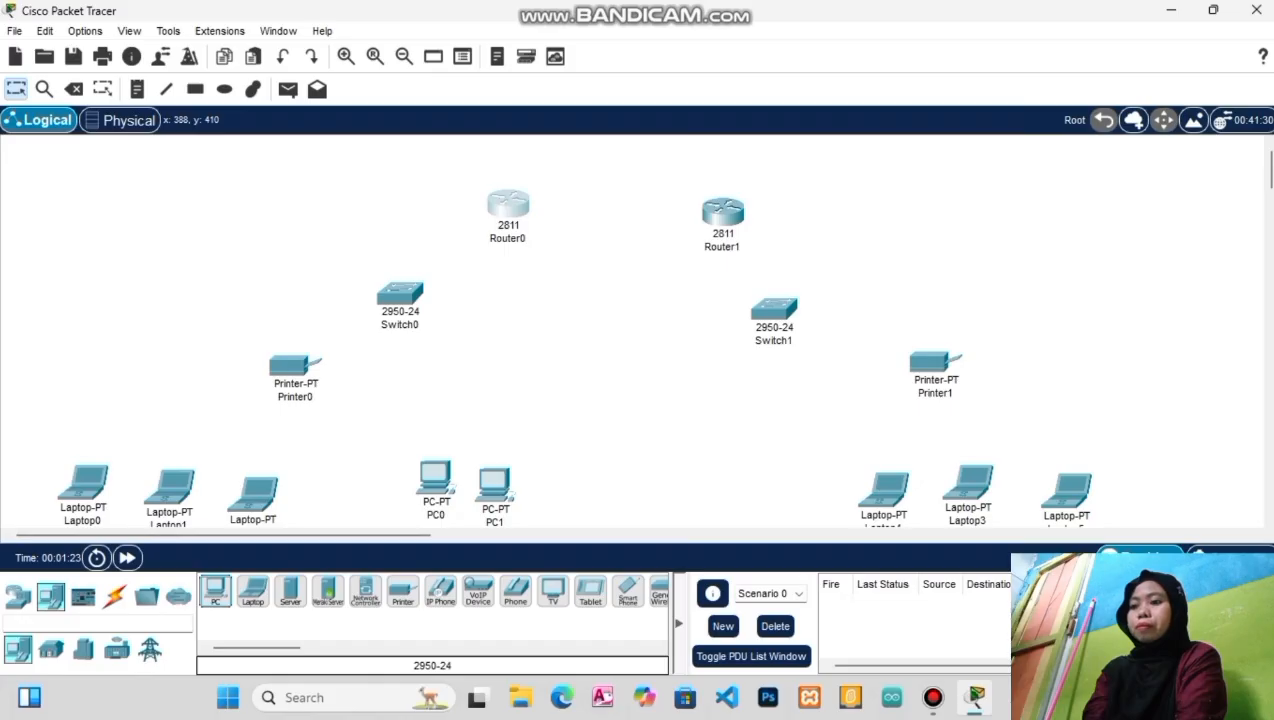
pyautogui.click(714, 484)
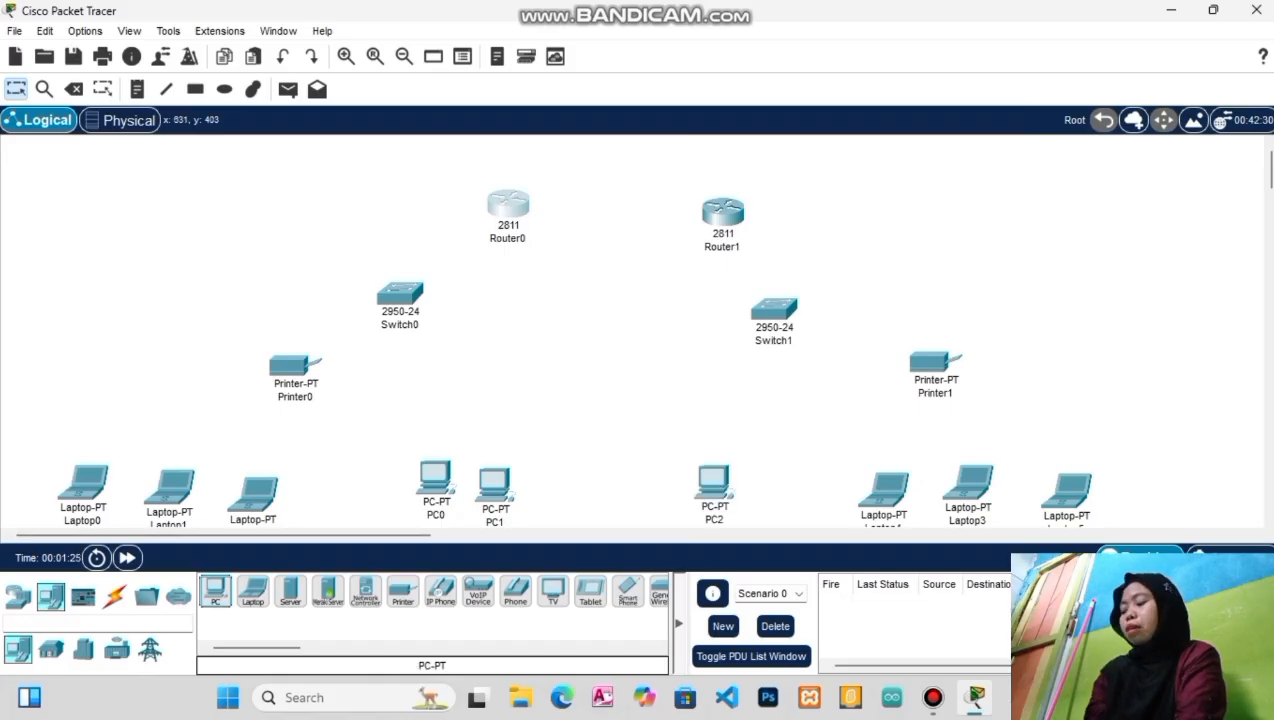
pyautogui.click(796, 488)
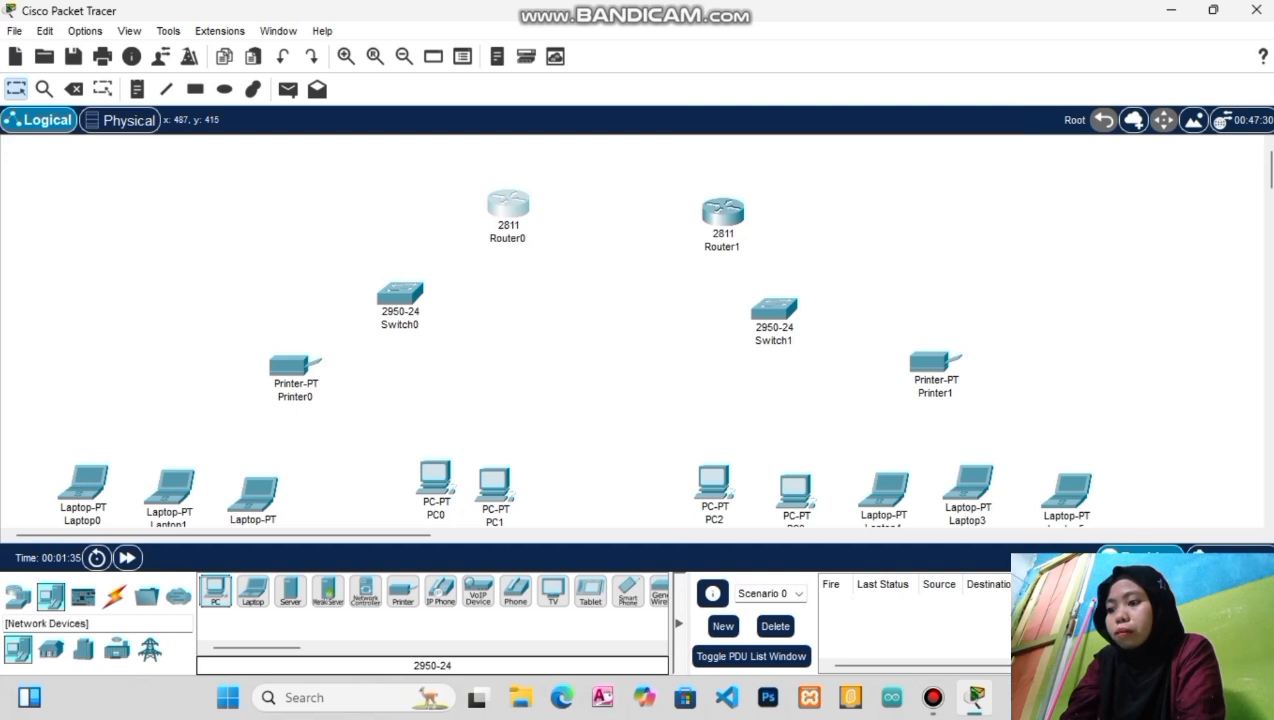
# Place WRT300N Wireless Router0 on the right and Wireless Router1 on the left, then raise Printer0 above it
pyautogui.click(18, 597)
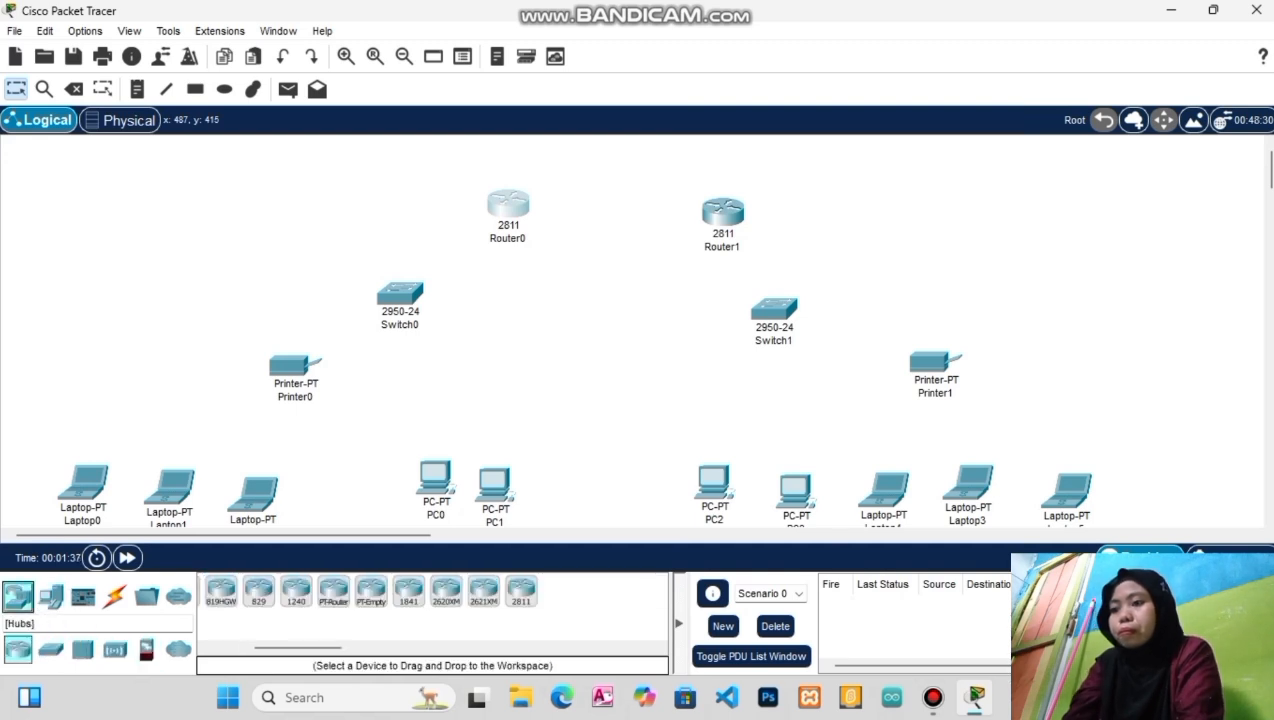
pyautogui.click(114, 649)
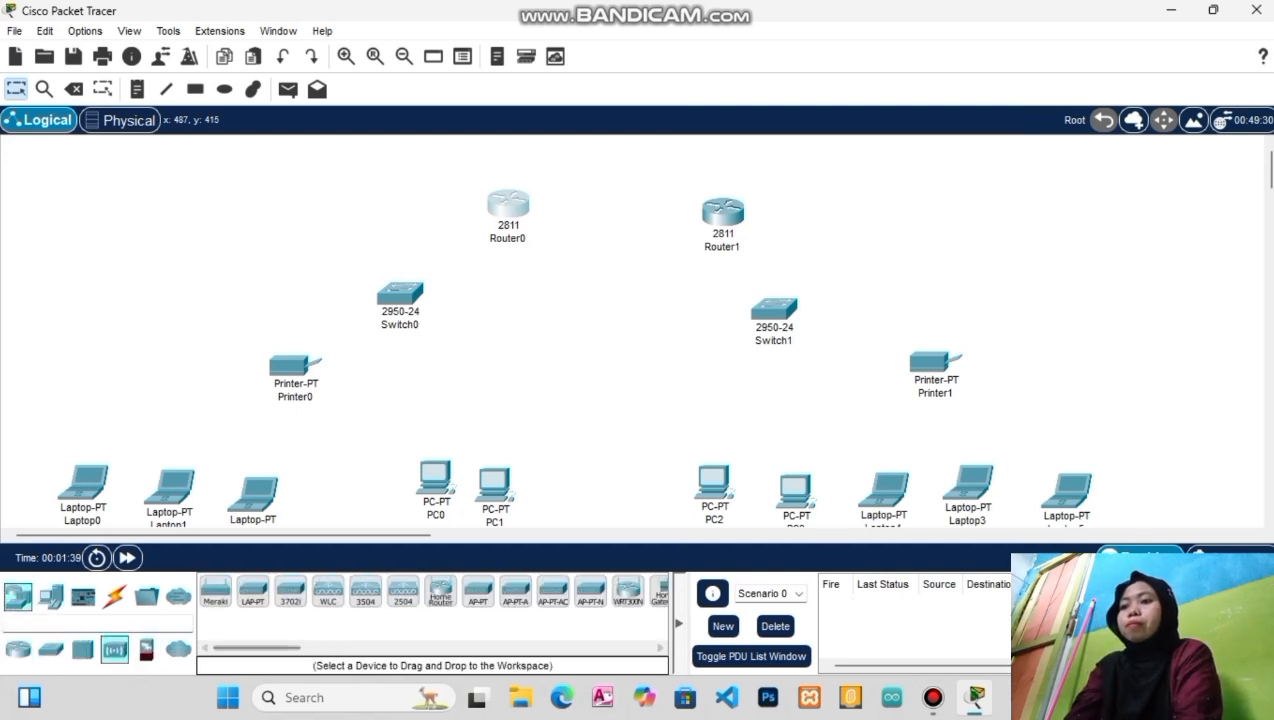
pyautogui.click(628, 590)
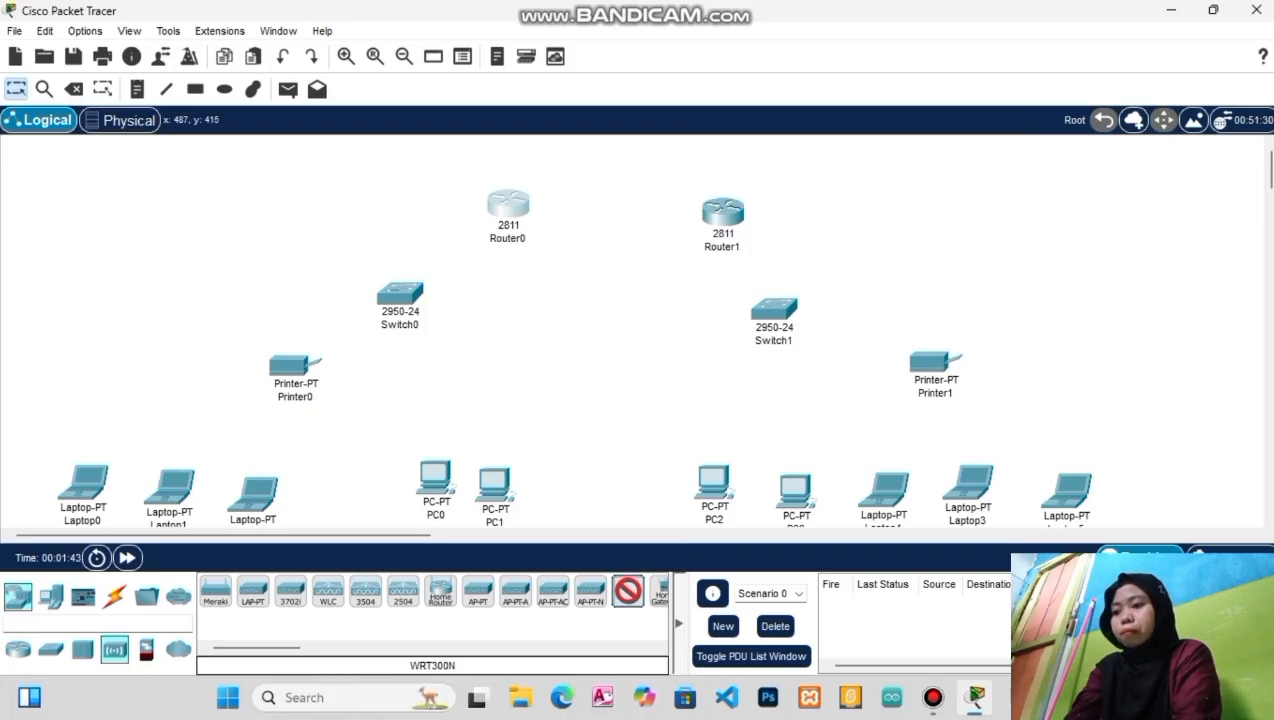
pyautogui.moveTo(628, 590); pyautogui.dragTo(937, 272)
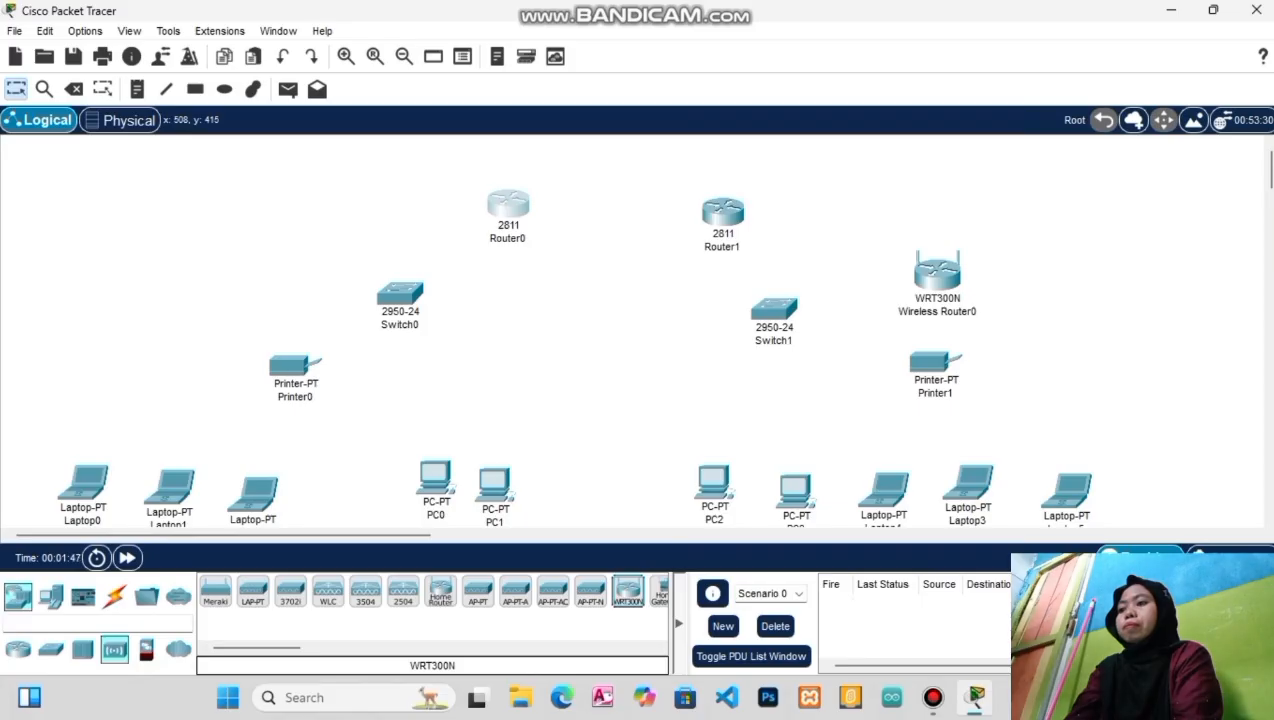
pyautogui.click(628, 590)
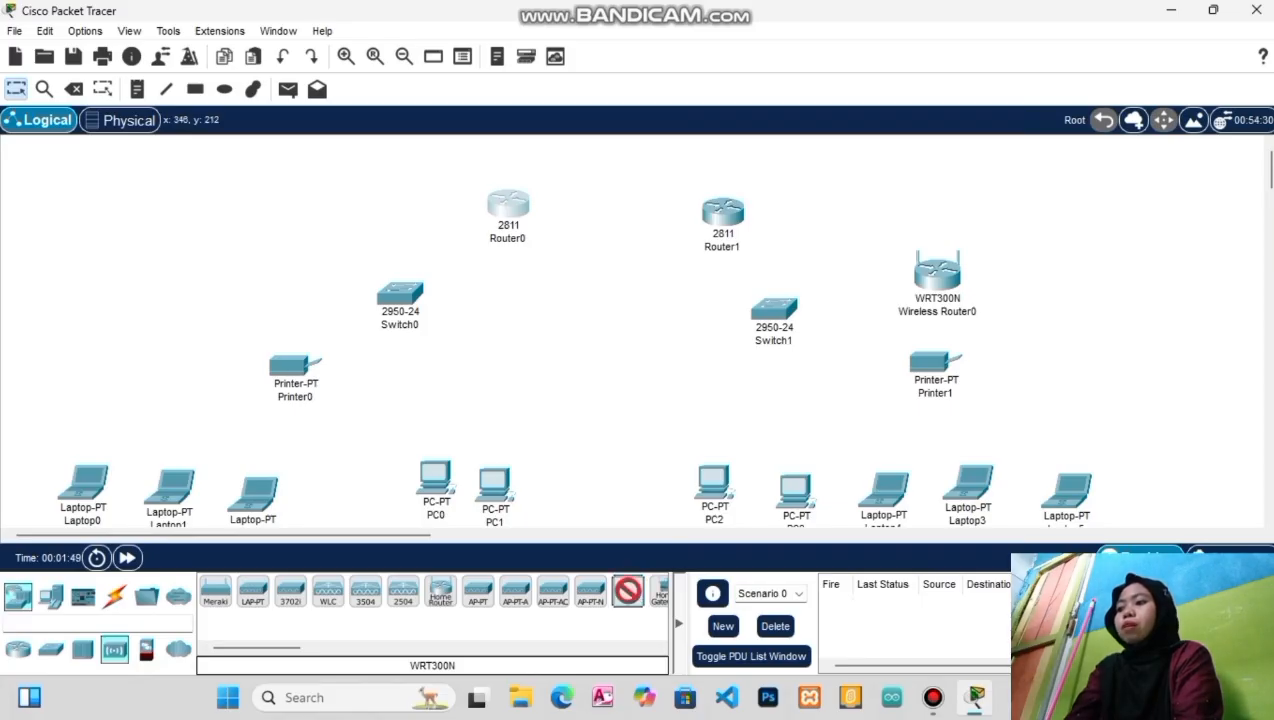
pyautogui.click(285, 262)
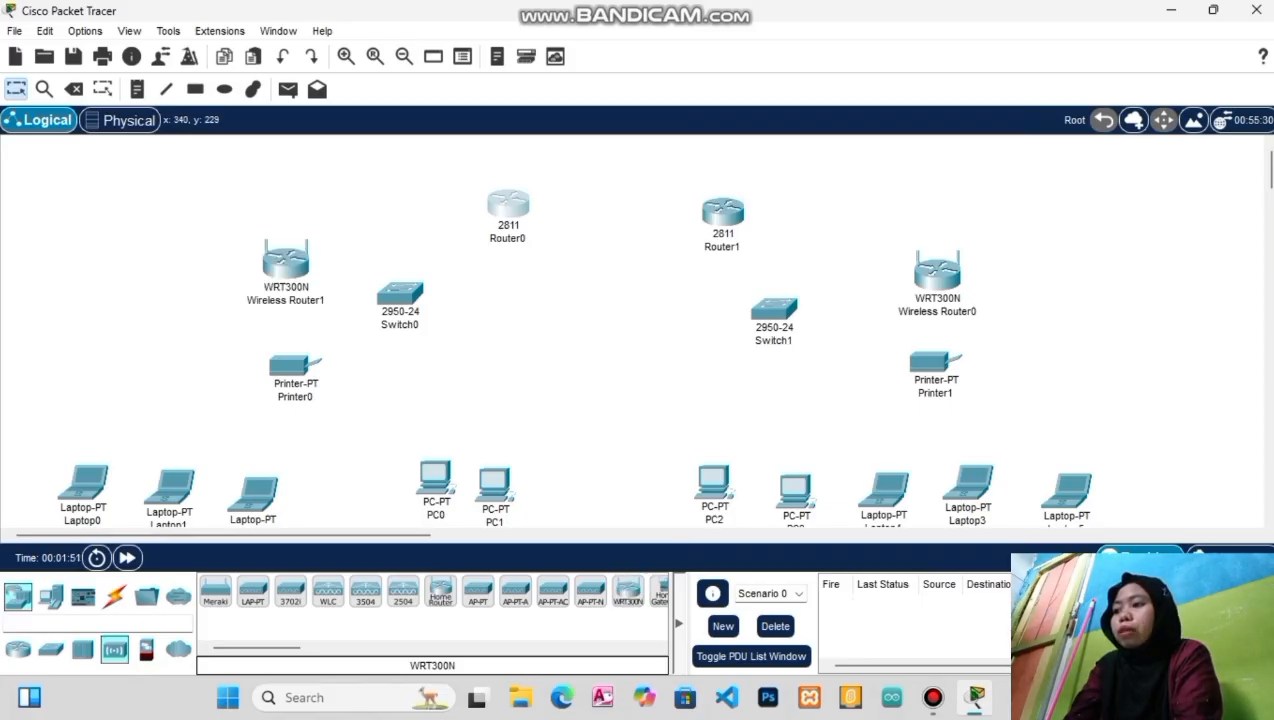
pyautogui.moveTo(294, 366); pyautogui.dragTo(336, 188)
# Shift Wireless Router1 further left, Wireless Router0 further right, and Printer1 up beside Wireless Router0
pyautogui.moveTo(285, 262); pyautogui.dragTo(175, 285)
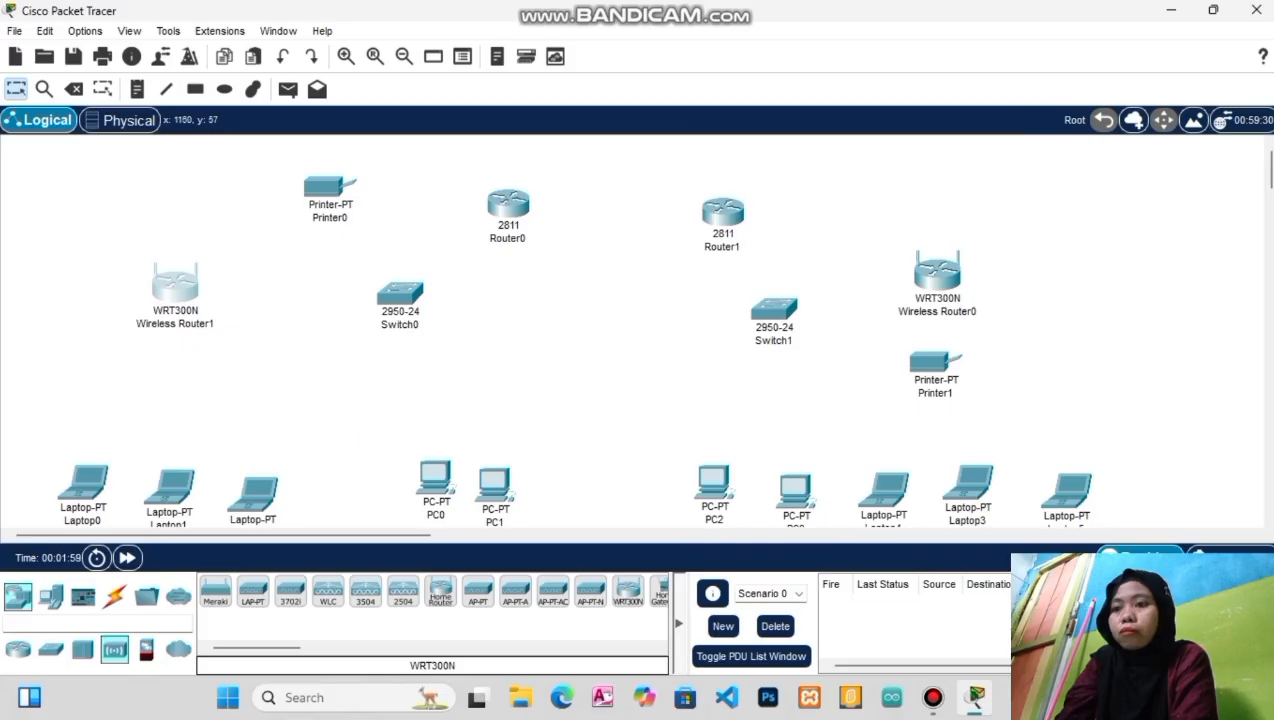
pyautogui.moveTo(937, 275); pyautogui.dragTo(1065, 247)
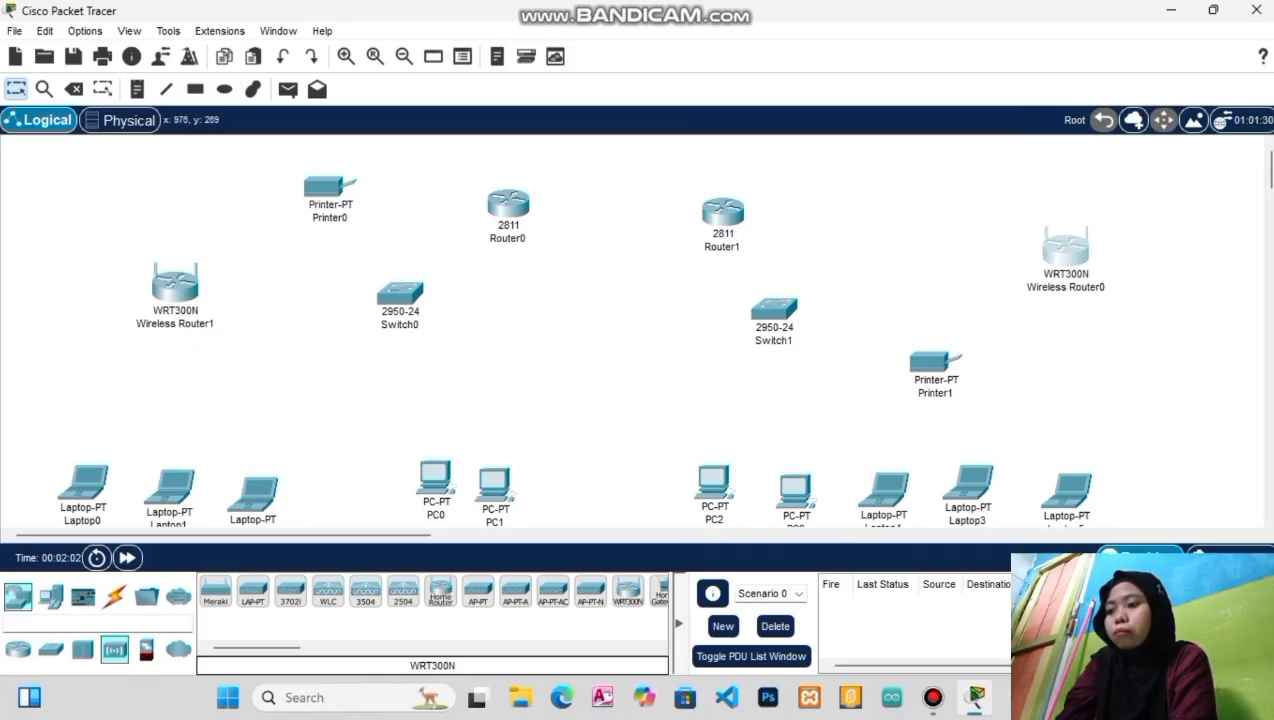
pyautogui.moveTo(936, 362); pyautogui.dragTo(940, 254)
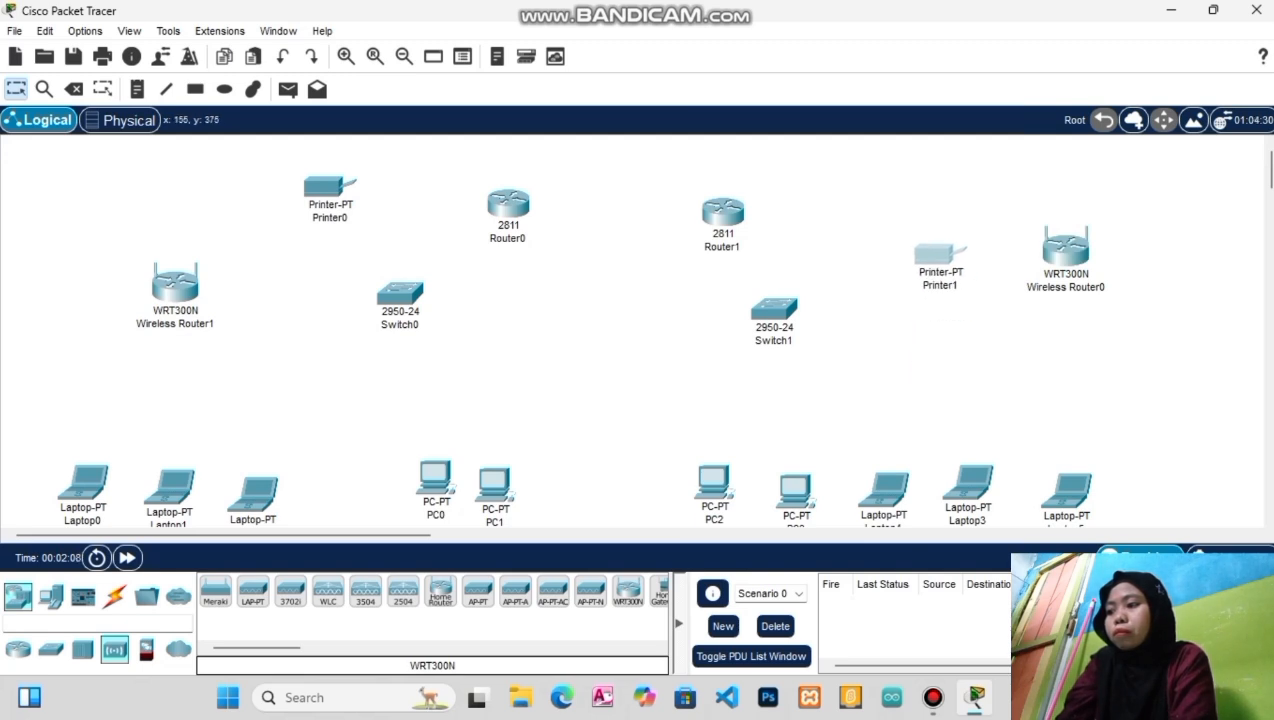
# Move Laptop0–Laptop2, PC0–PC3 and Laptop4 up into a row beneath the switches
pyautogui.moveTo(84, 485); pyautogui.dragTo(88, 416)
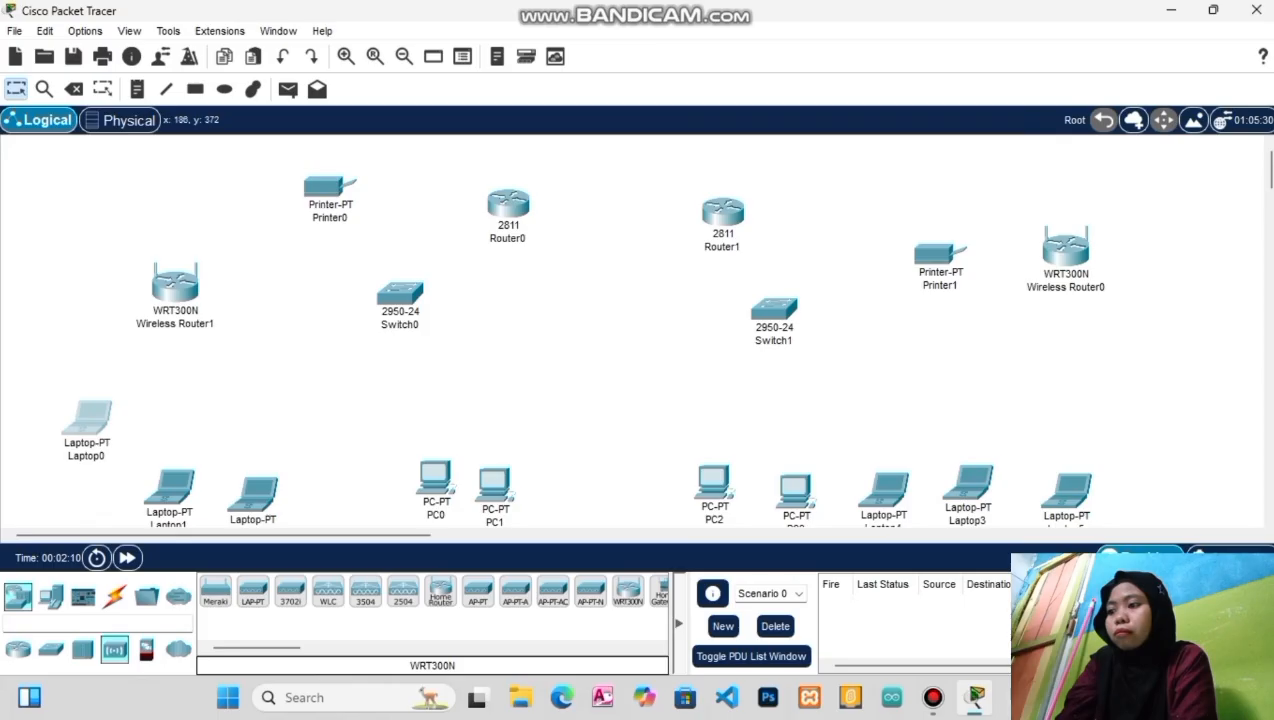
pyautogui.moveTo(169, 488); pyautogui.dragTo(172, 425)
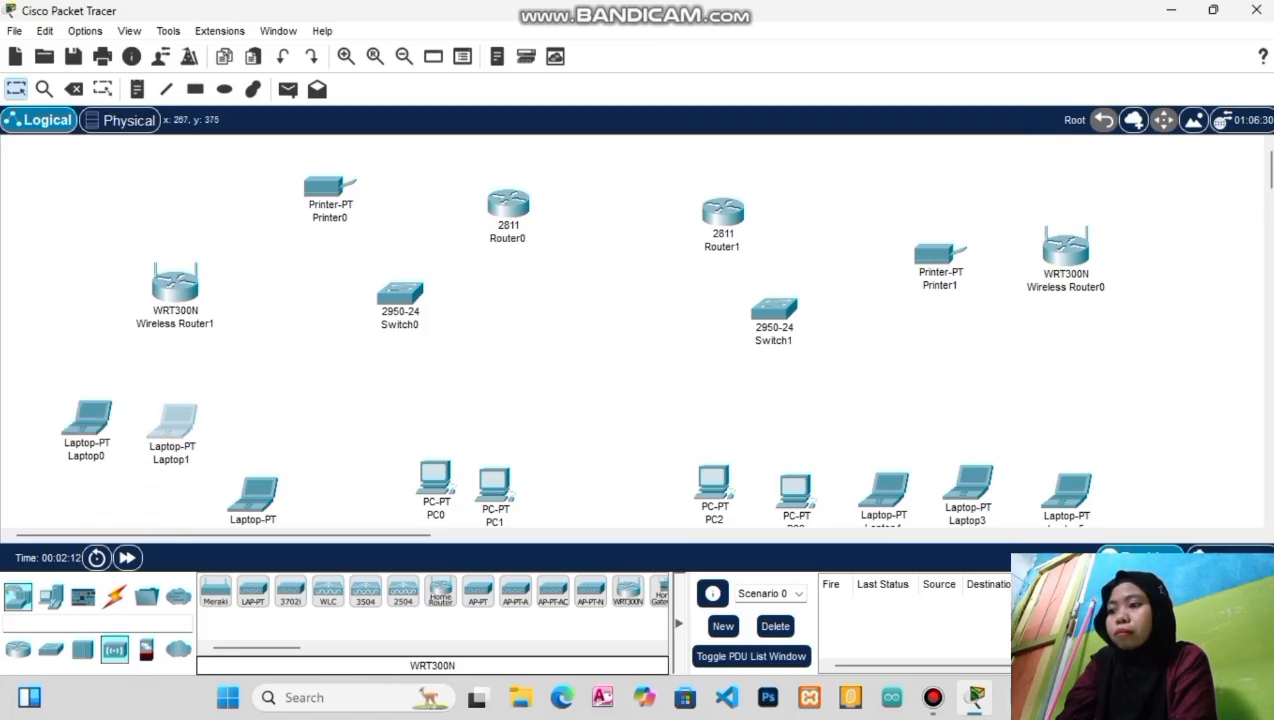
pyautogui.moveTo(252, 494); pyautogui.dragTo(257, 427)
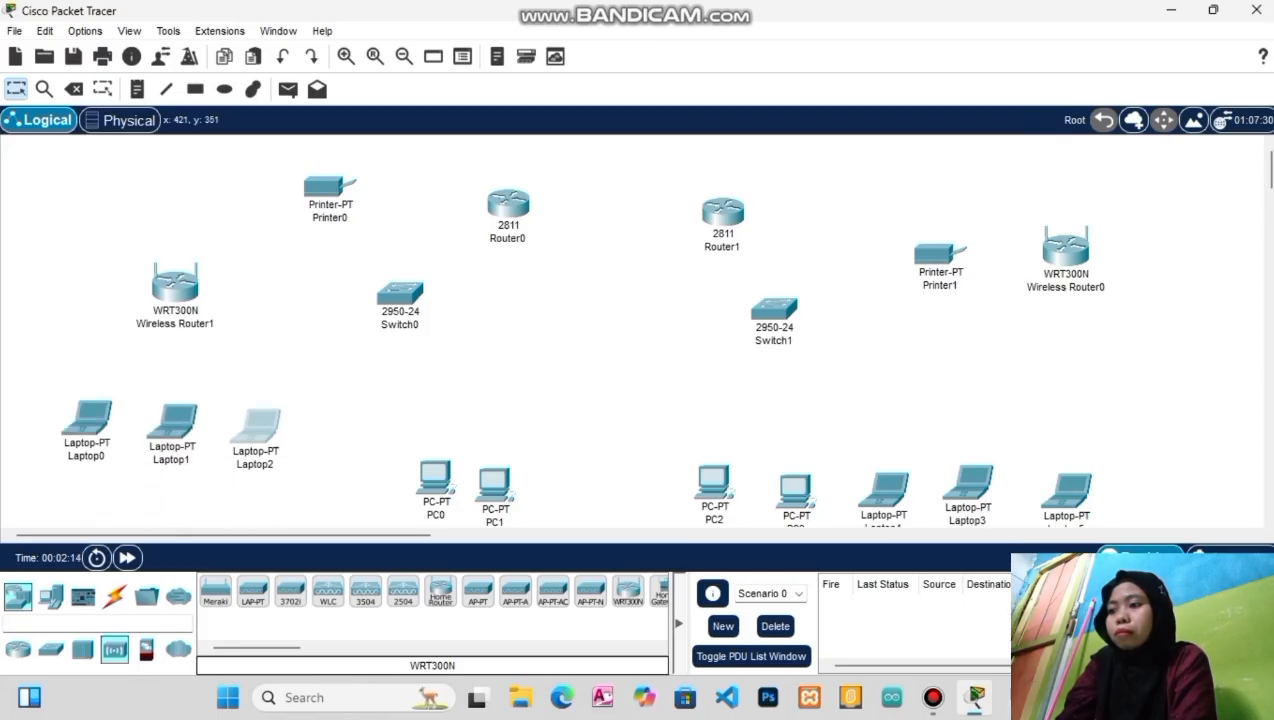
pyautogui.moveTo(435, 480); pyautogui.dragTo(396, 425)
pyautogui.moveTo(494, 486); pyautogui.dragTo(475, 420)
pyautogui.moveTo(713, 483); pyautogui.dragTo(703, 425)
pyautogui.moveTo(795, 490); pyautogui.dragTo(787, 420)
pyautogui.moveTo(884, 490); pyautogui.dragTo(967, 405)
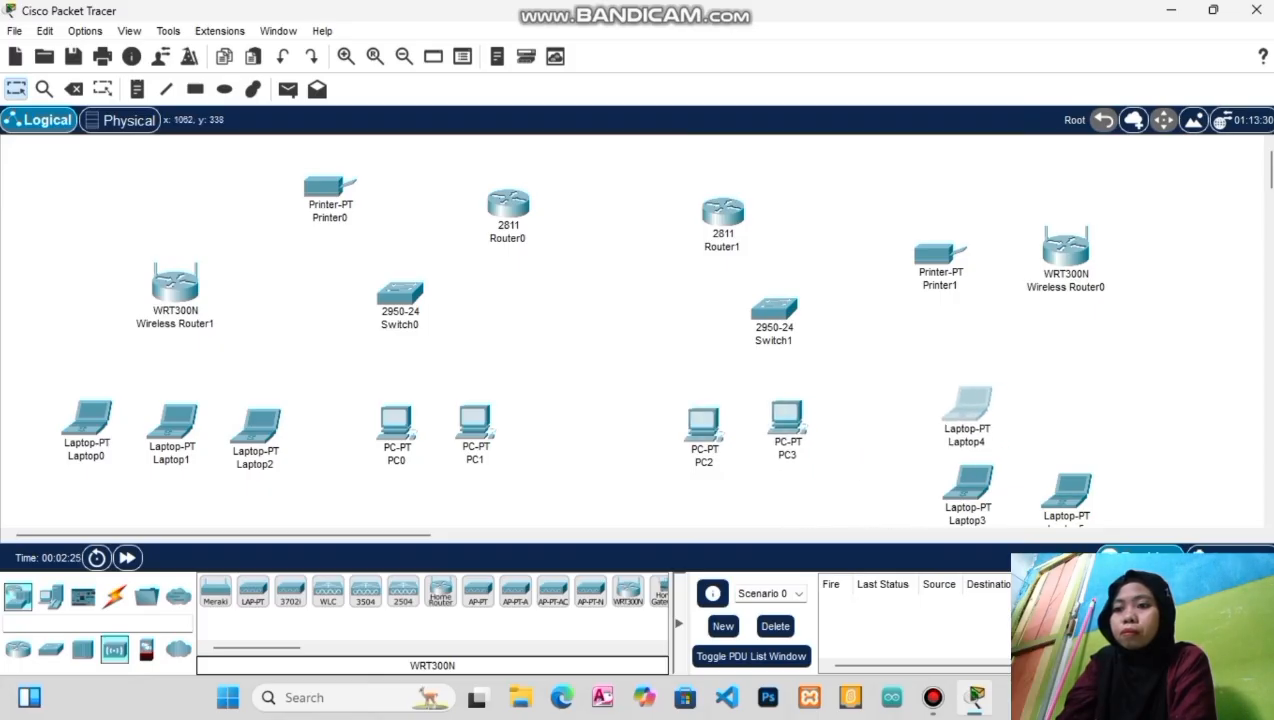
# Line Laptop3 and Laptop5 up beside Laptop4 and align PC2 with PC3
pyautogui.click(967, 405)
pyautogui.moveTo(967, 490); pyautogui.dragTo(1053, 407)
pyautogui.click(1053, 407)
pyautogui.moveTo(1067, 490); pyautogui.dragTo(1143, 400)
pyautogui.moveTo(787, 418); pyautogui.dragTo(795, 417)
pyautogui.moveTo(703, 422); pyautogui.dragTo(724, 411)
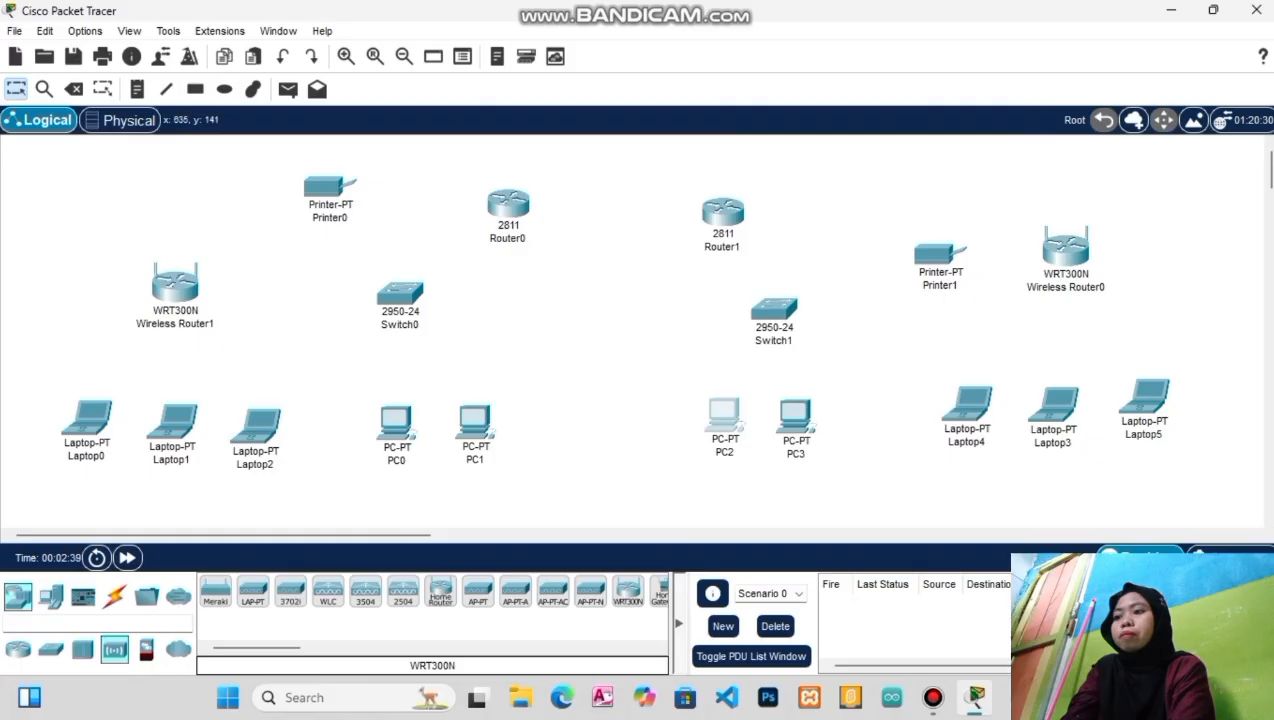
# Reposition Printer0, Wireless Router0, both routers and both switches to tidy the layout
pyautogui.moveTo(330, 186); pyautogui.dragTo(302, 242)
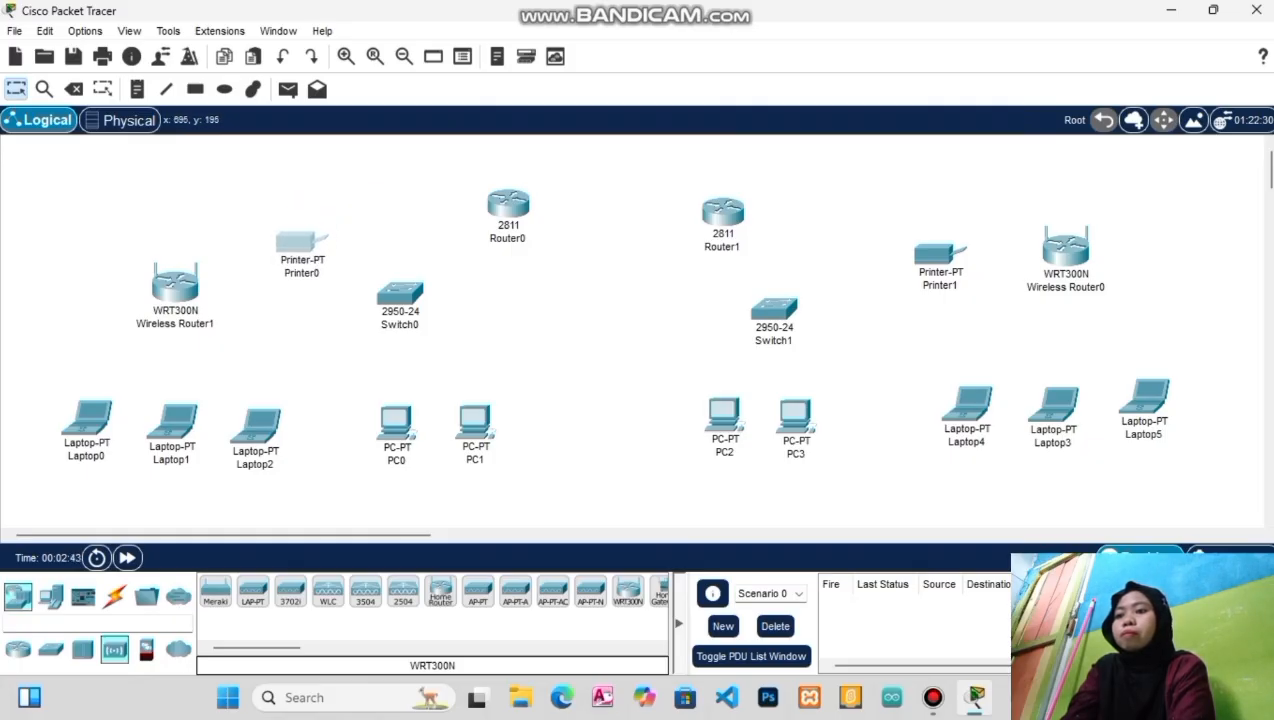
pyautogui.moveTo(1066, 245); pyautogui.dragTo(1077, 279)
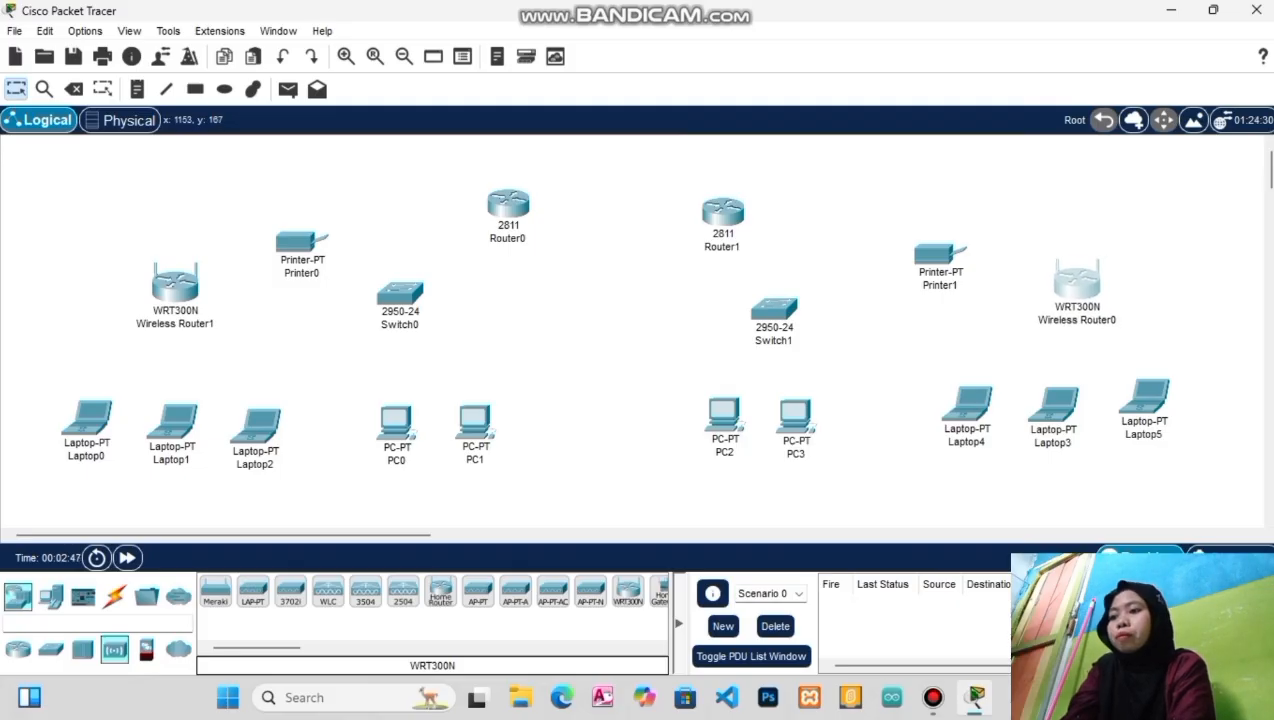
pyautogui.moveTo(723, 210); pyautogui.dragTo(719, 196)
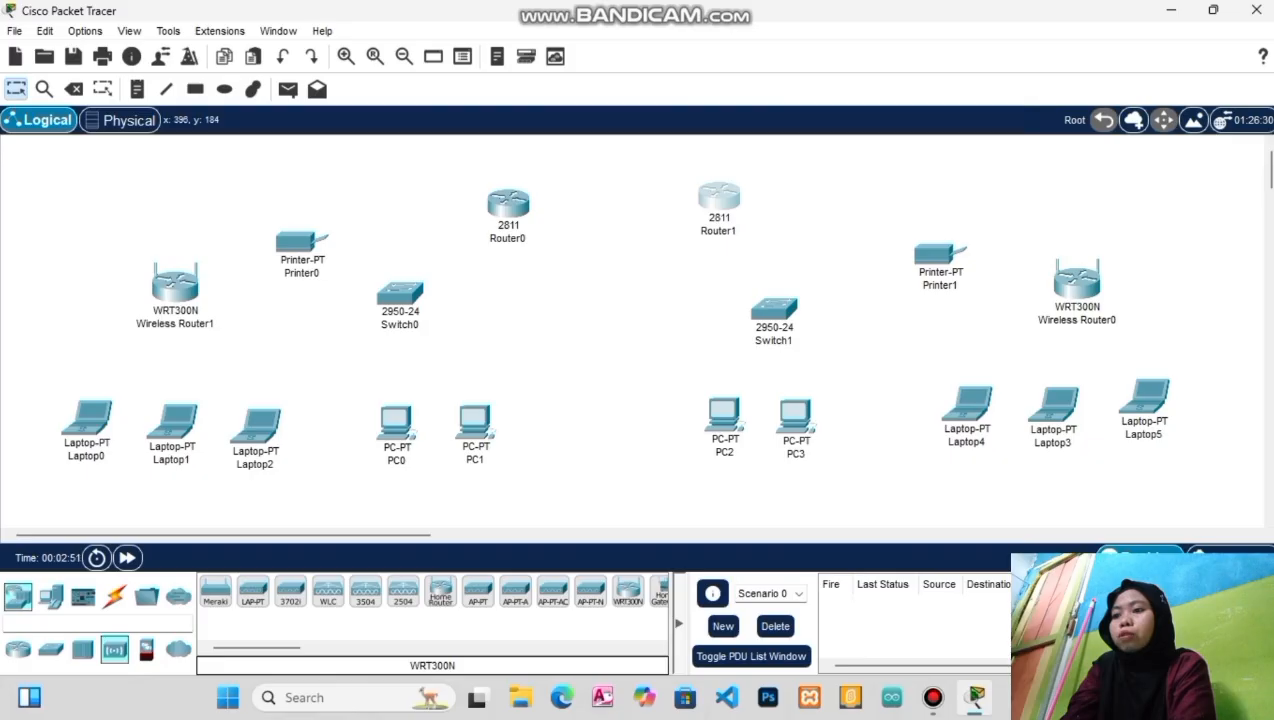
pyautogui.moveTo(400, 293); pyautogui.dragTo(437, 303)
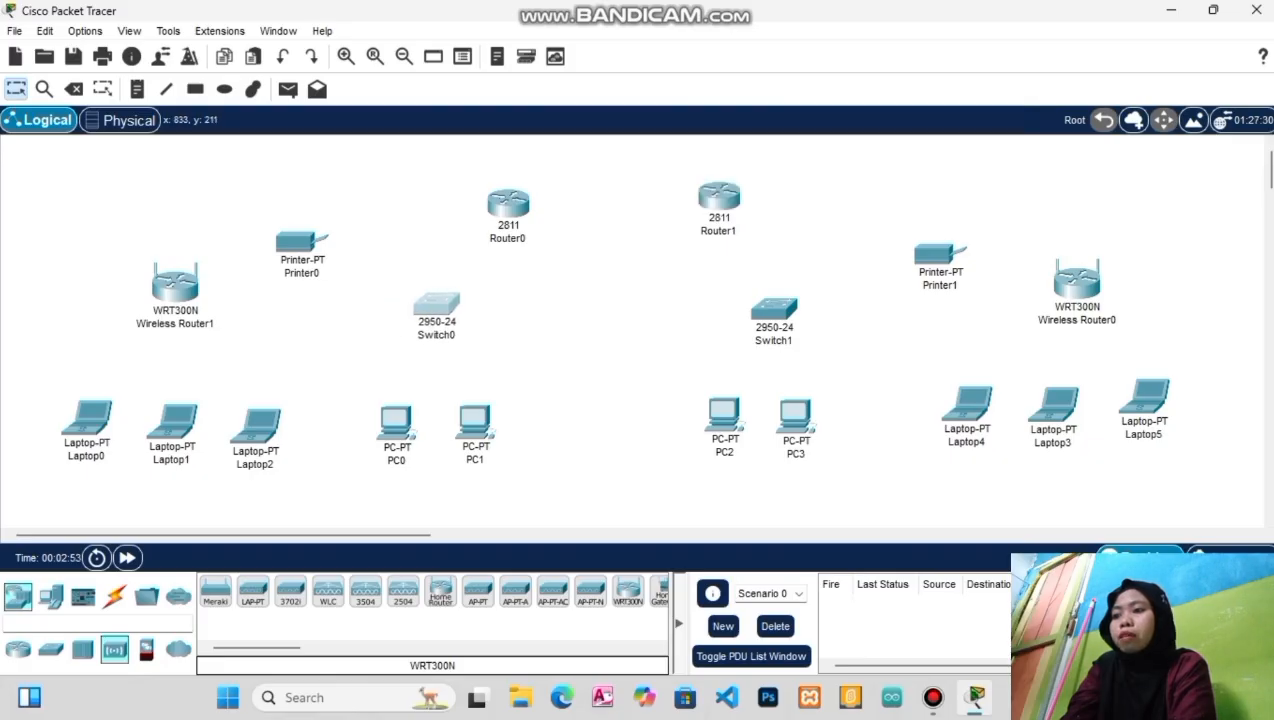
pyautogui.moveTo(774, 308); pyautogui.dragTo(762, 318)
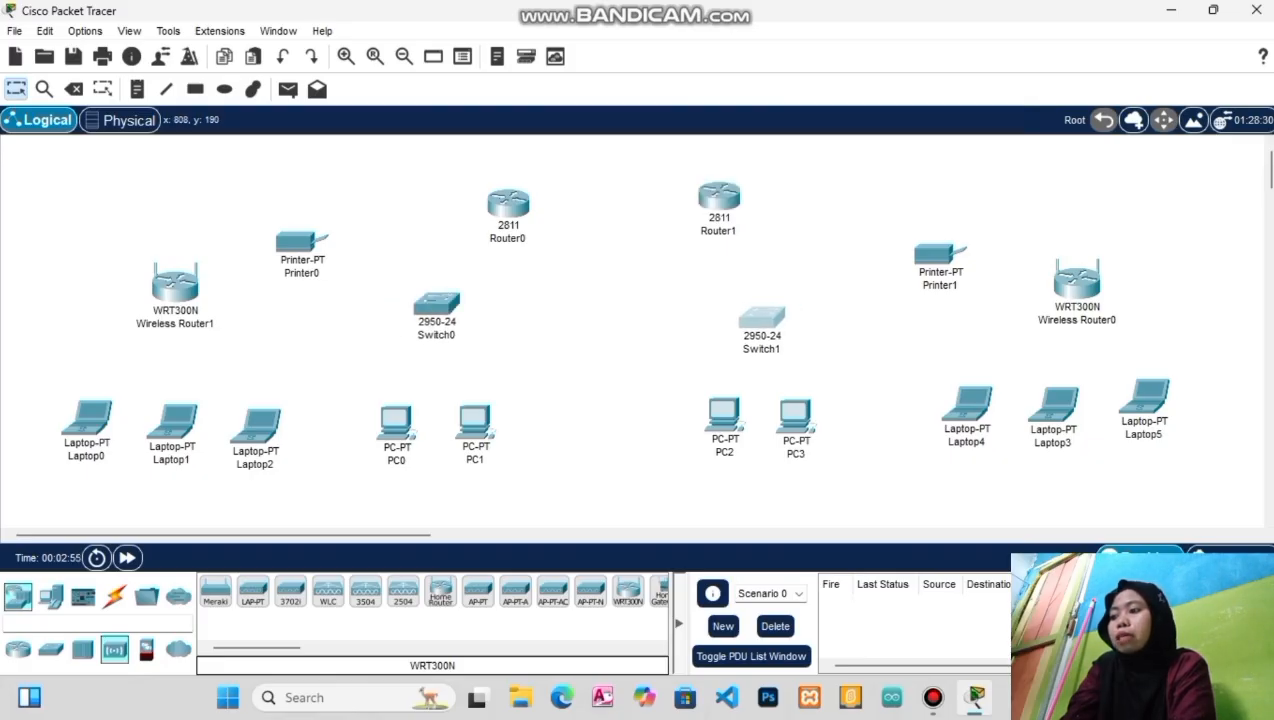
pyautogui.moveTo(508, 205); pyautogui.dragTo(513, 193)
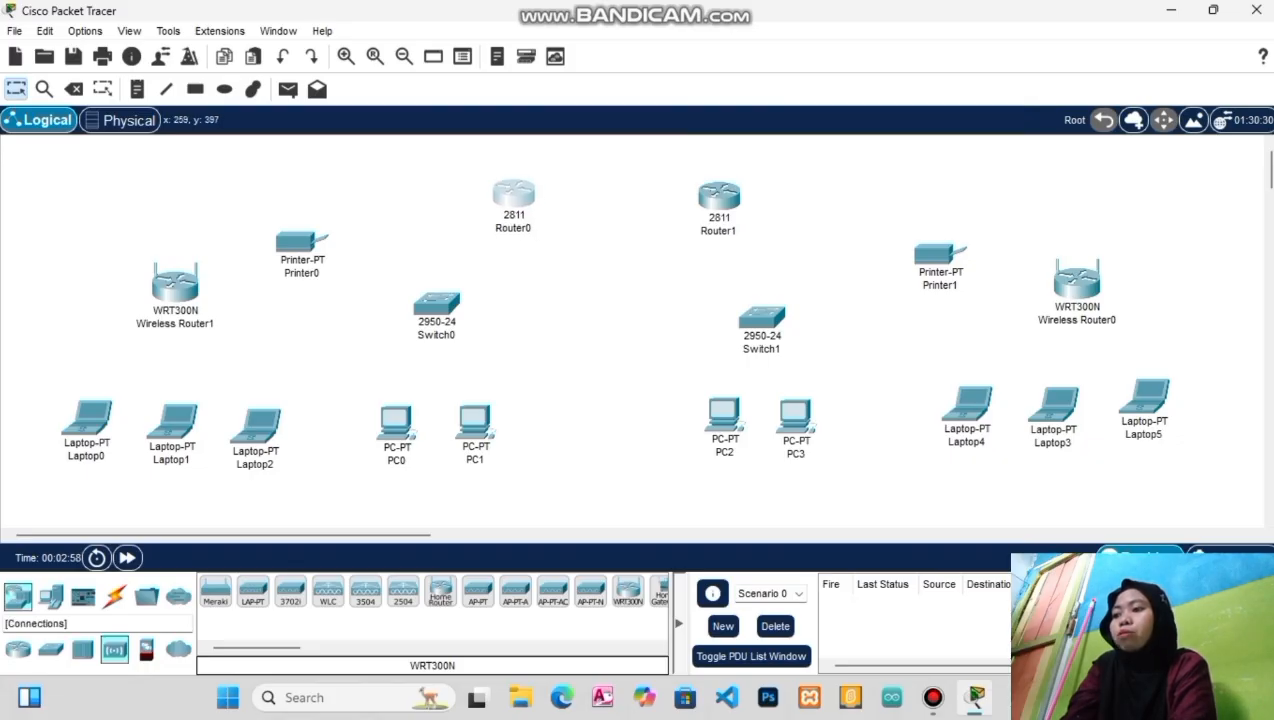
pyautogui.click(114, 596)
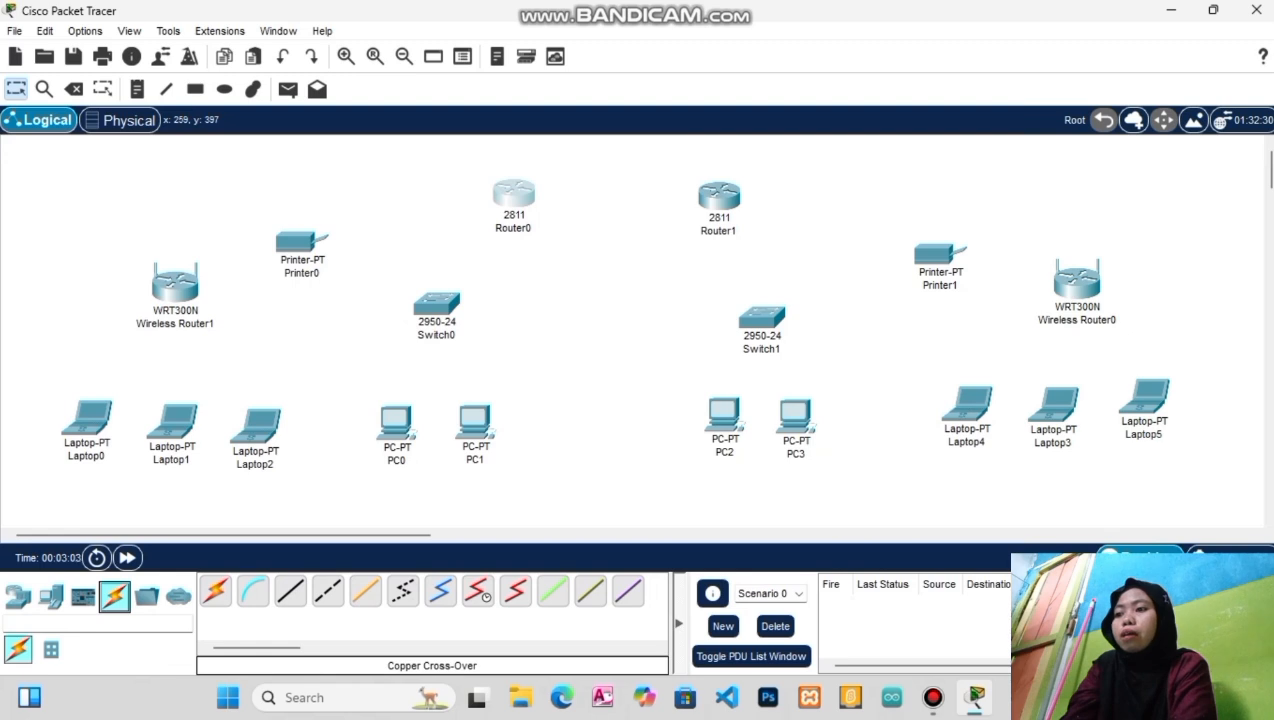
# Connect Router0's FastEthernet0/0 to a Router1 FastEthernet port with a Copper Cross-Over cable
pyautogui.click(328, 591)
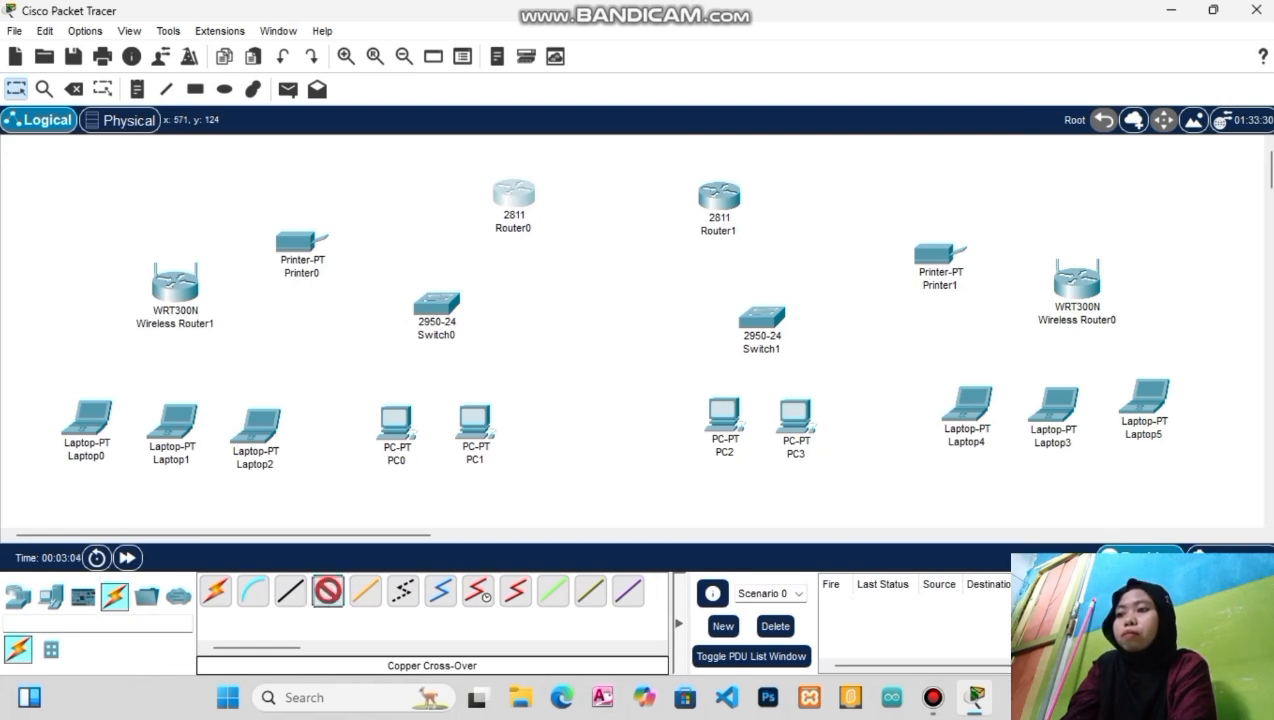
pyautogui.click(516, 198)
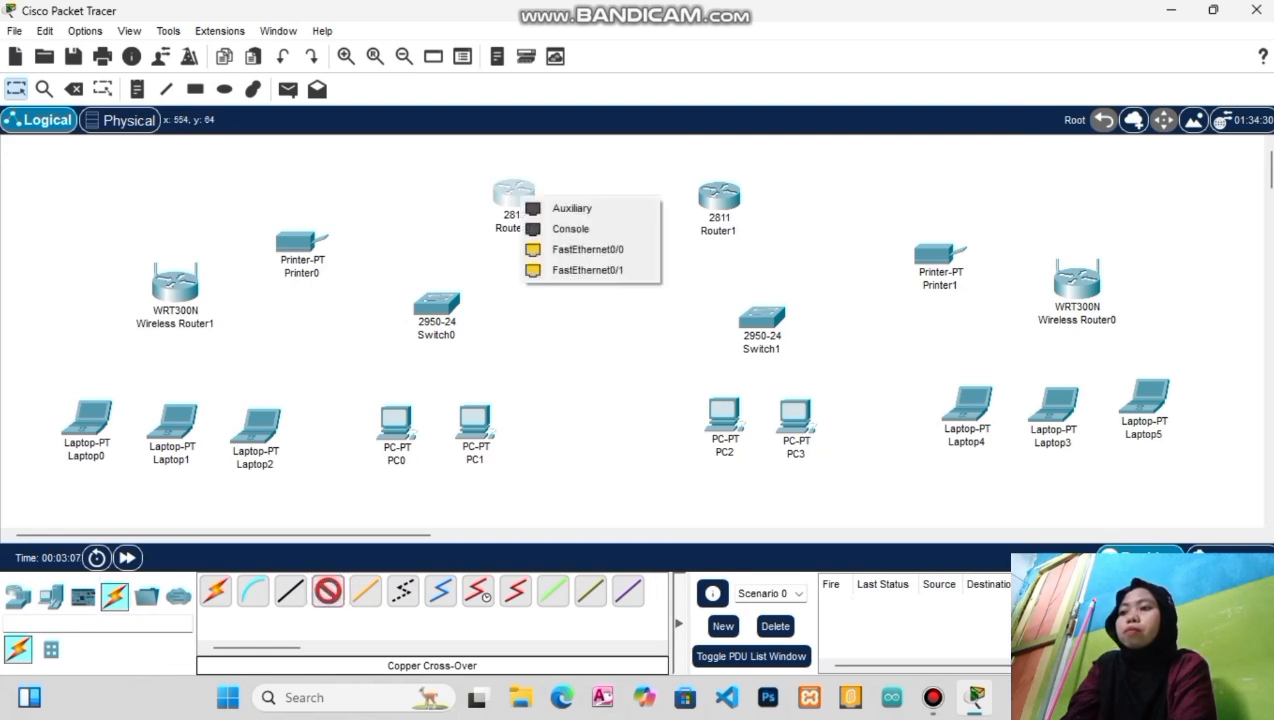
pyautogui.click(588, 249)
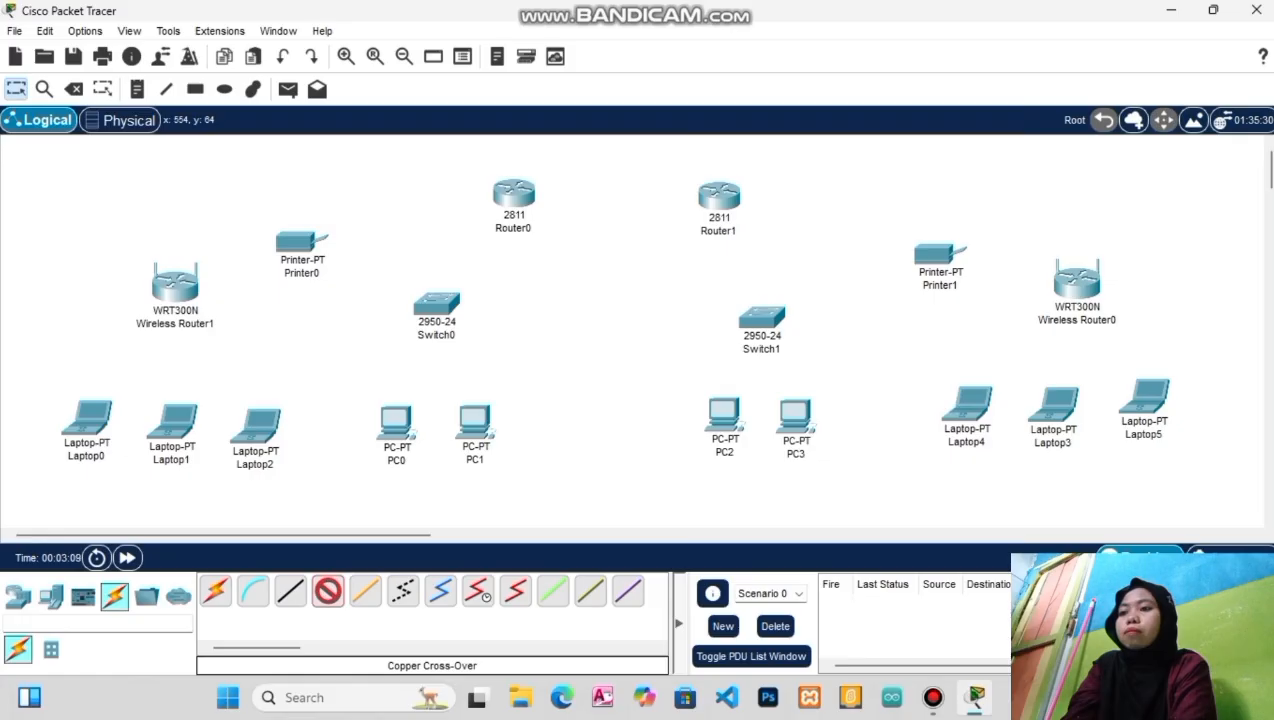
pyautogui.click(717, 193)
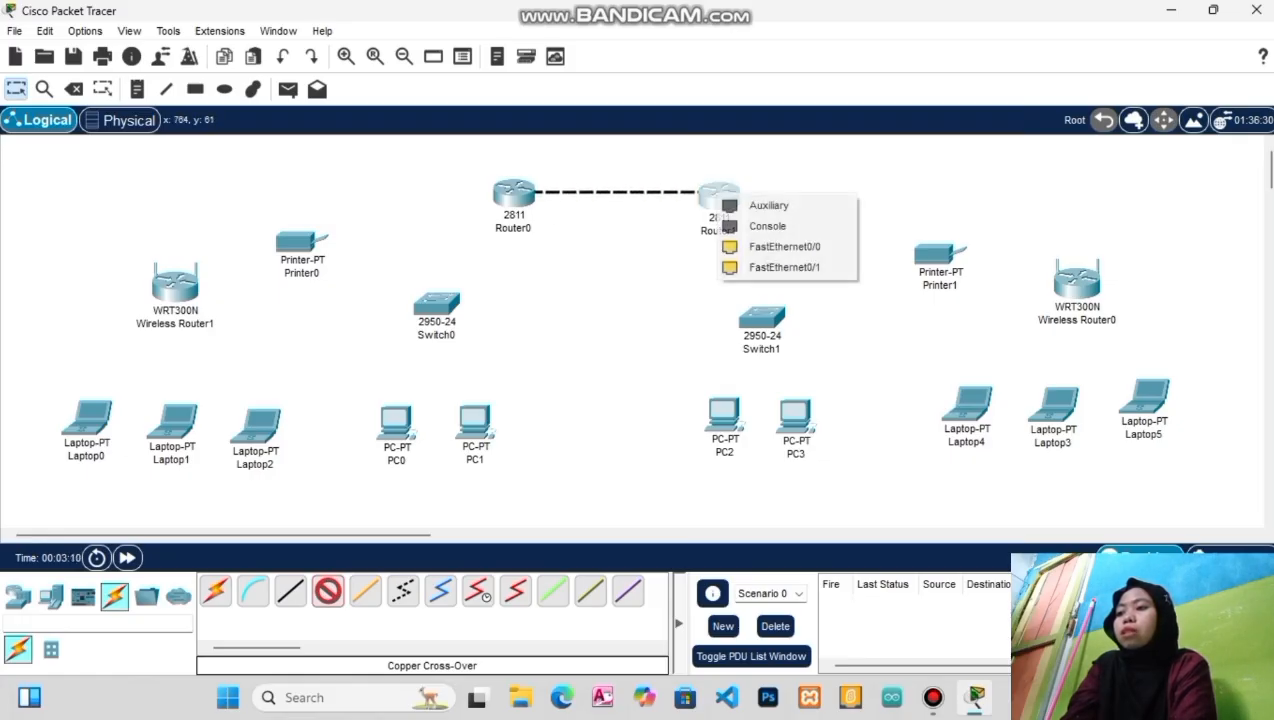
pyautogui.click(785, 246)
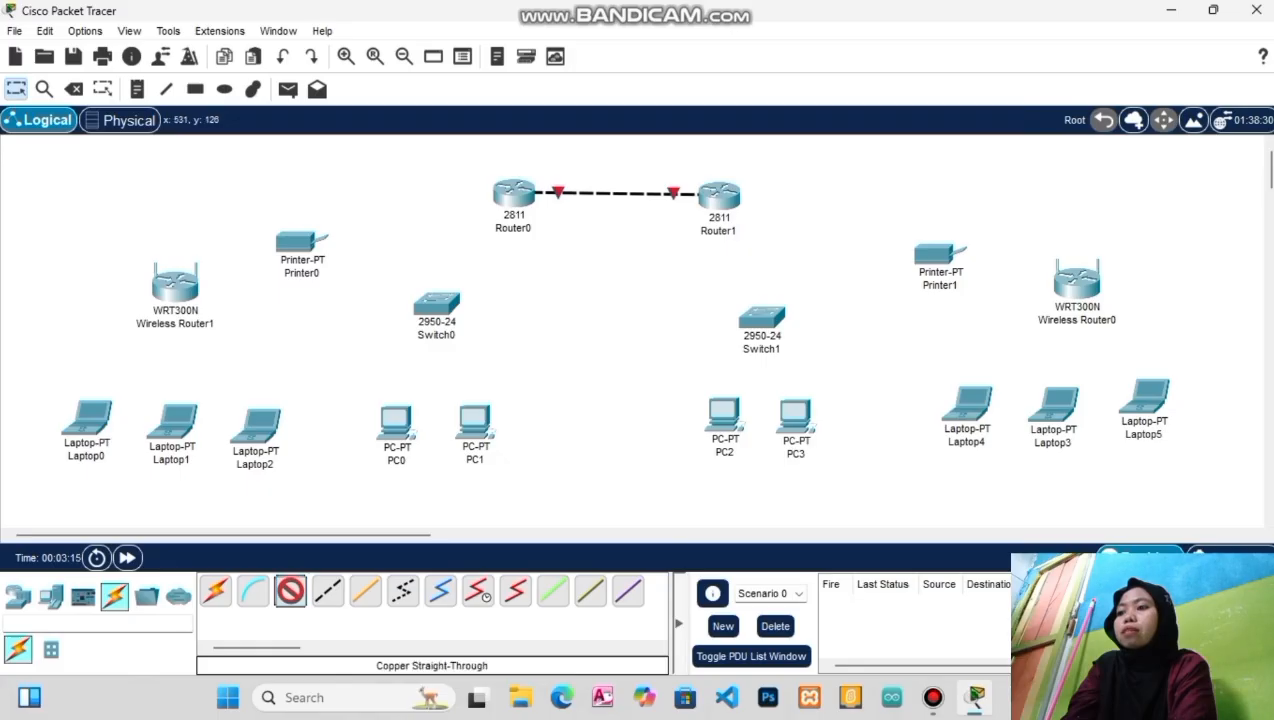
# Cable Router0's FastEthernet0/1 to Switch0's FastEthernet0/1
pyautogui.click(514, 192)
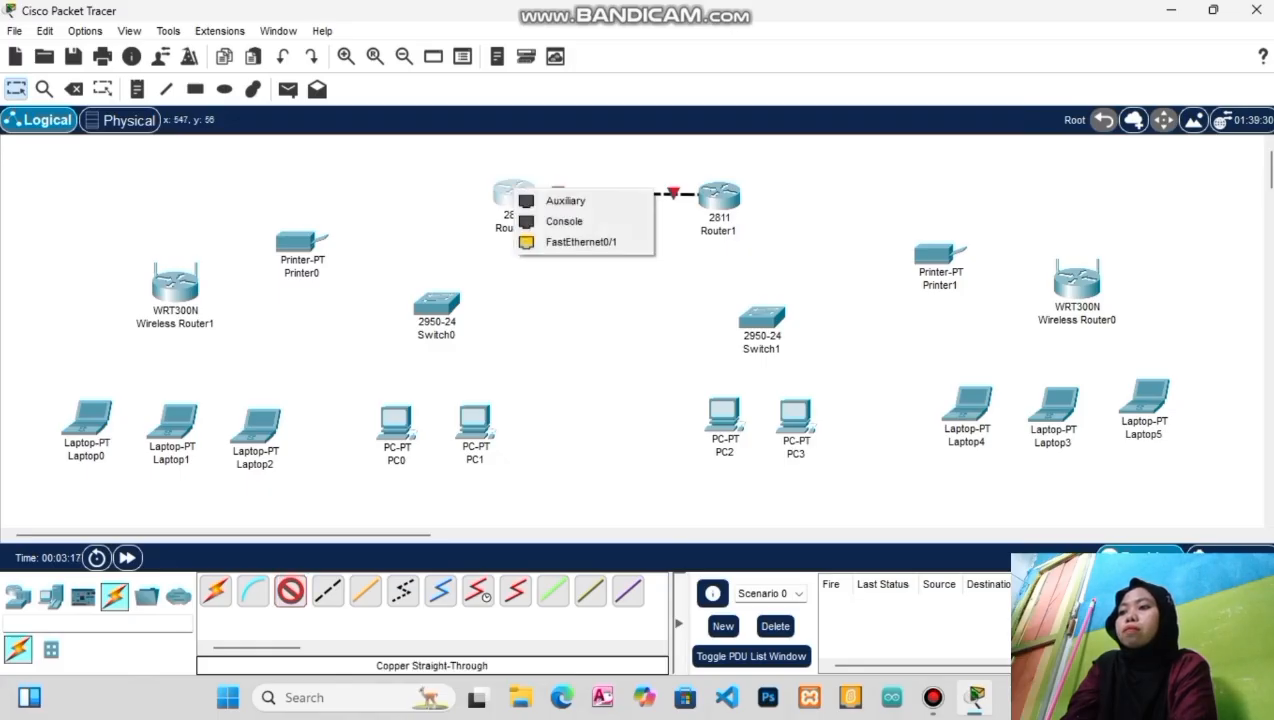
pyautogui.click(580, 242)
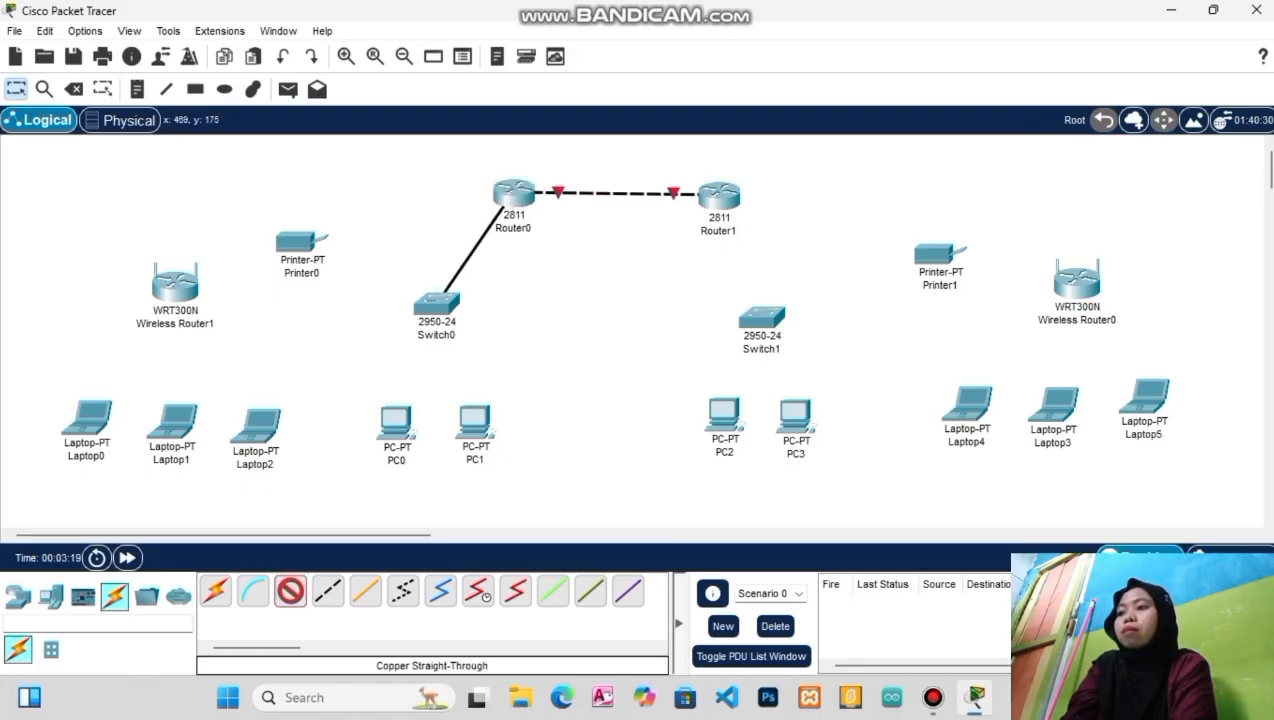
pyautogui.click(436, 300)
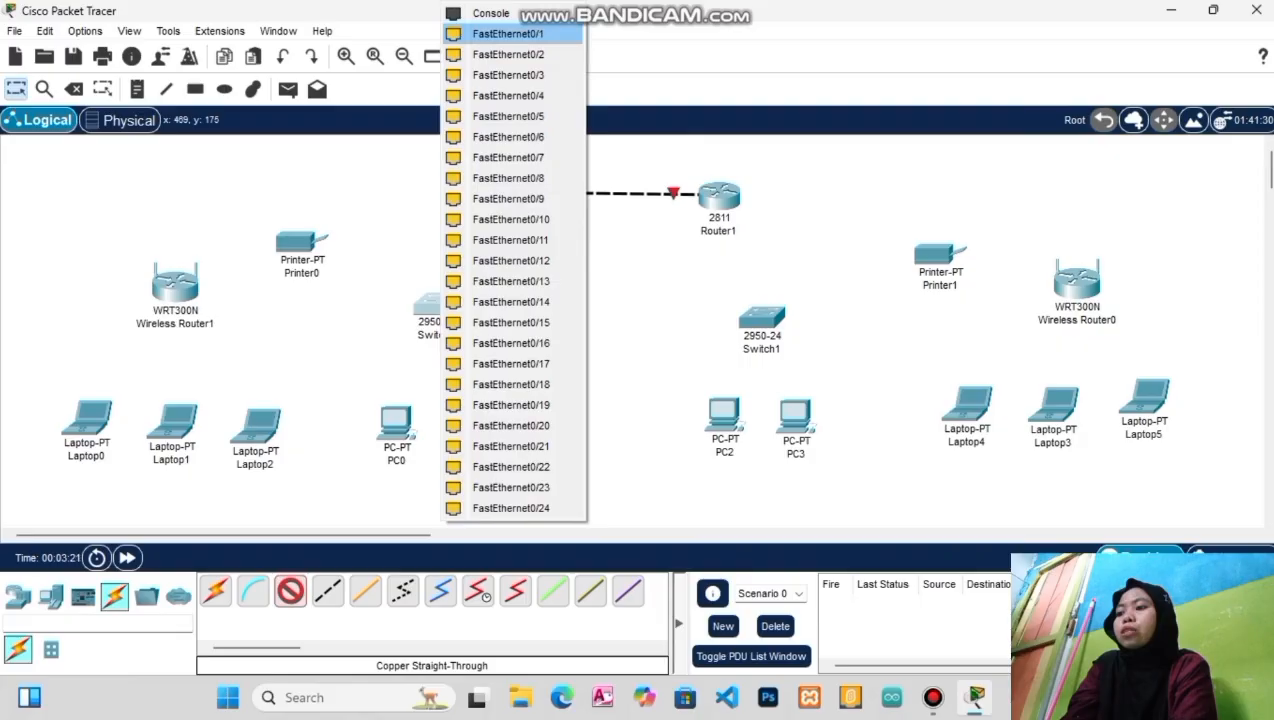
pyautogui.click(508, 33)
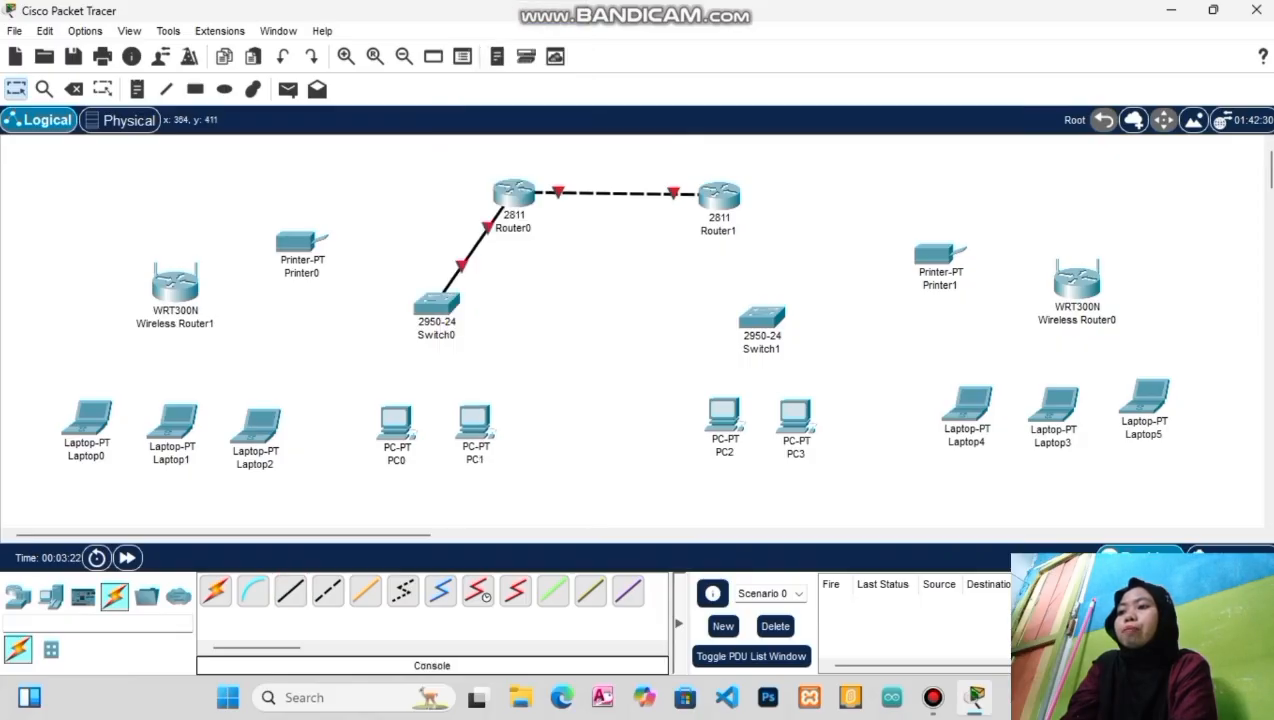
# Connect Switch0 FastEthernet0/2 to PC0 and FastEthernet0/3 to PC1 with straight-through cables
pyautogui.click(290, 591)
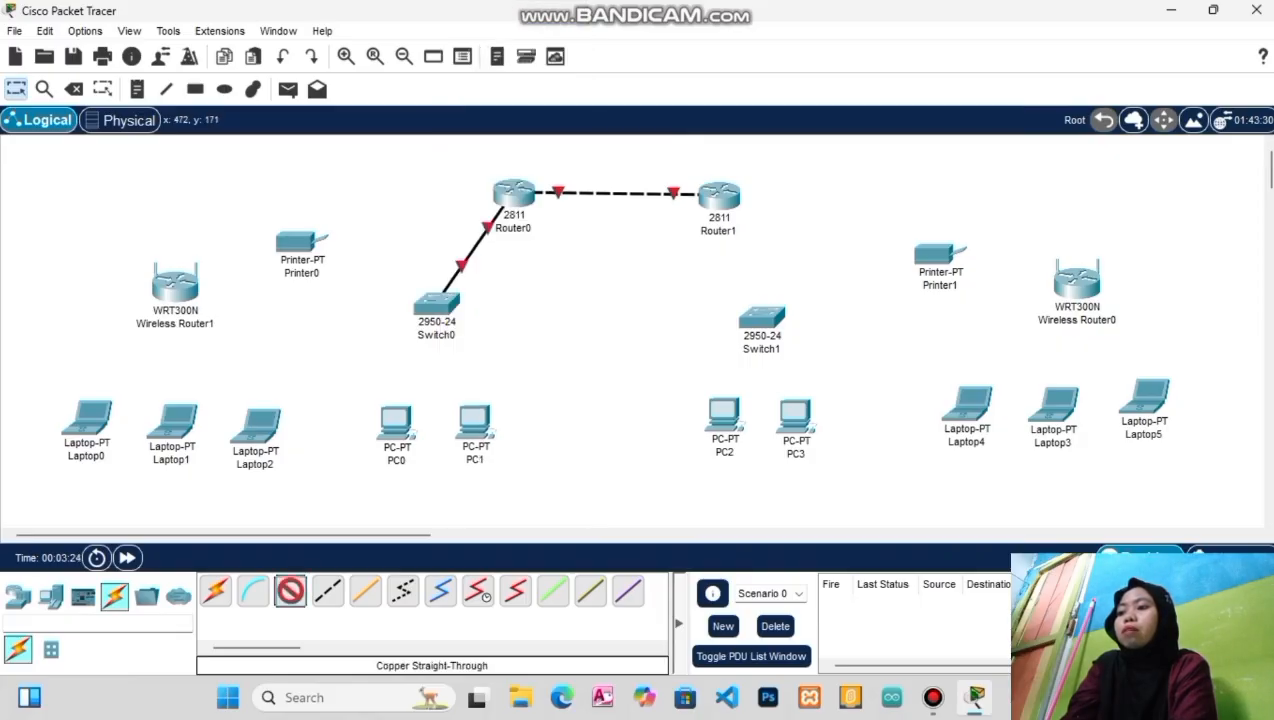
pyautogui.click(437, 303)
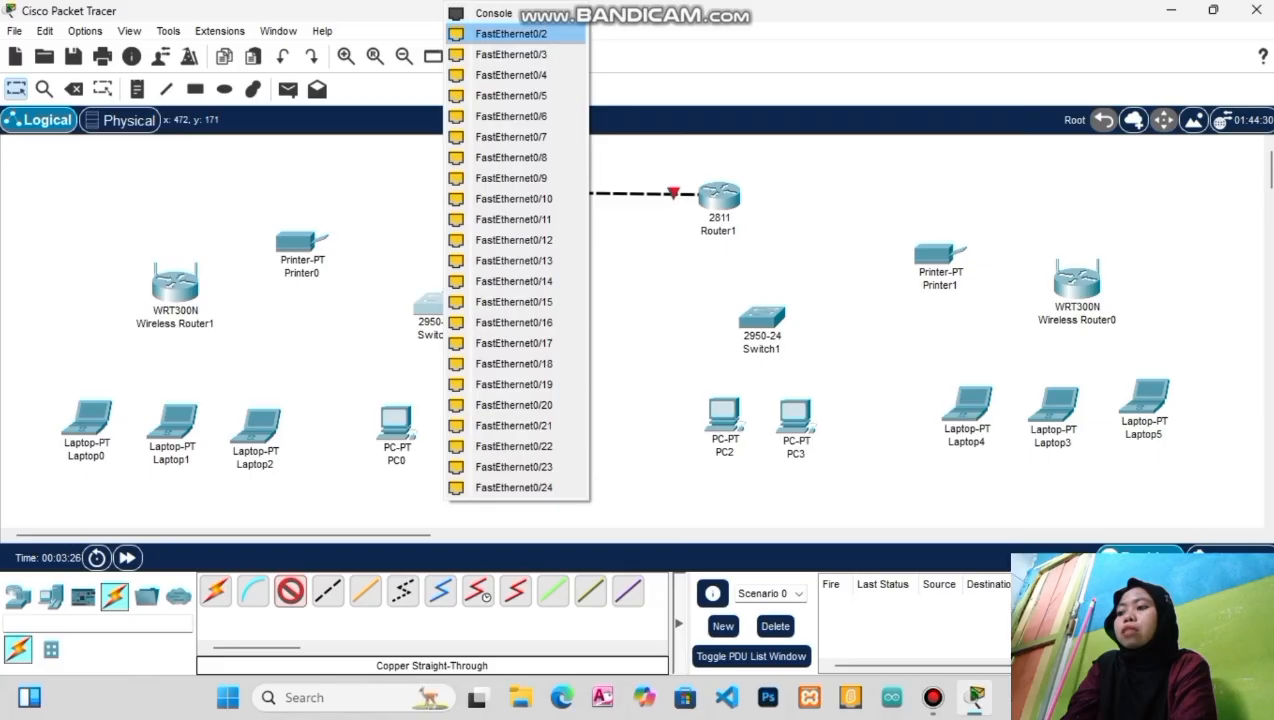
pyautogui.click(510, 34)
pyautogui.click(397, 410)
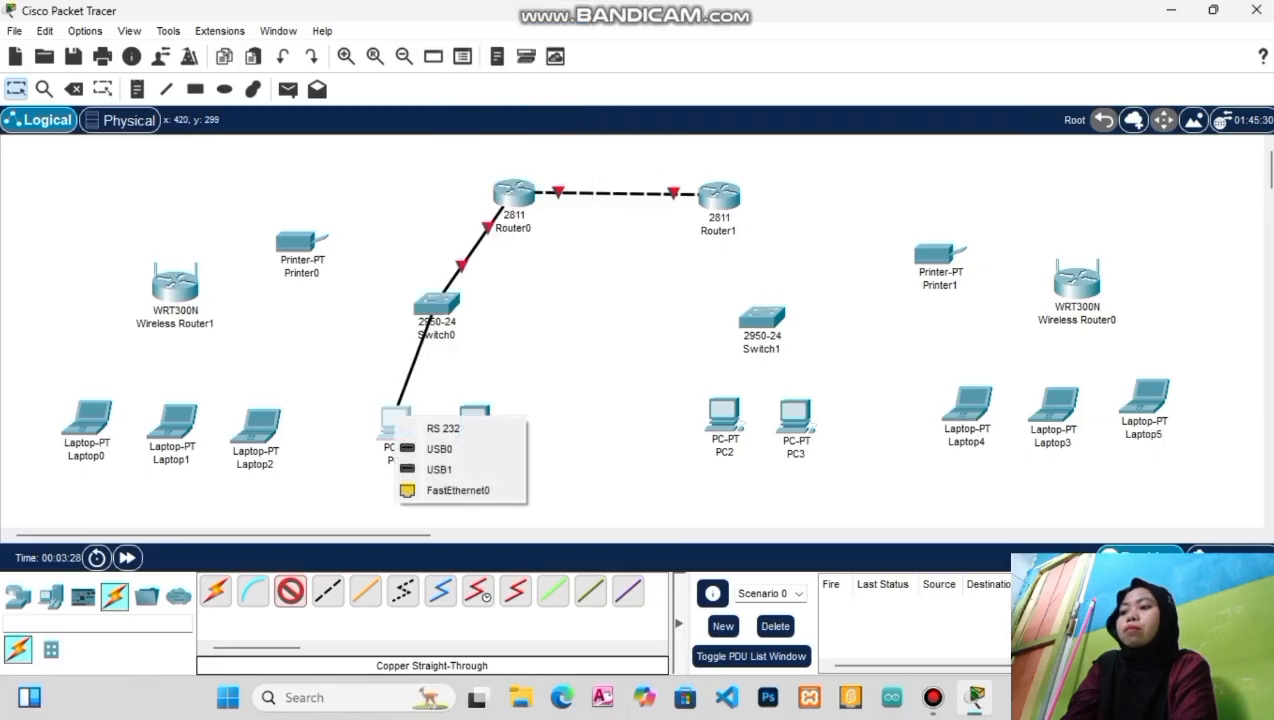
pyautogui.click(457, 490)
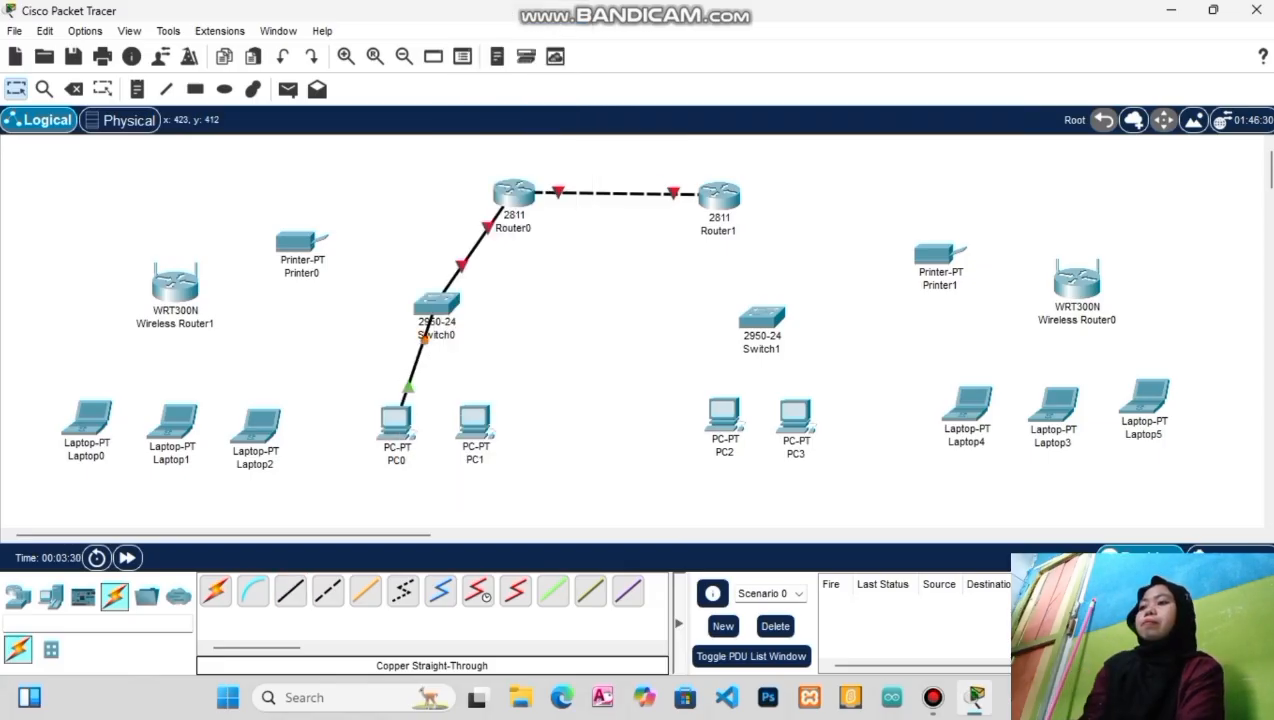
pyautogui.click(290, 591)
pyautogui.click(437, 303)
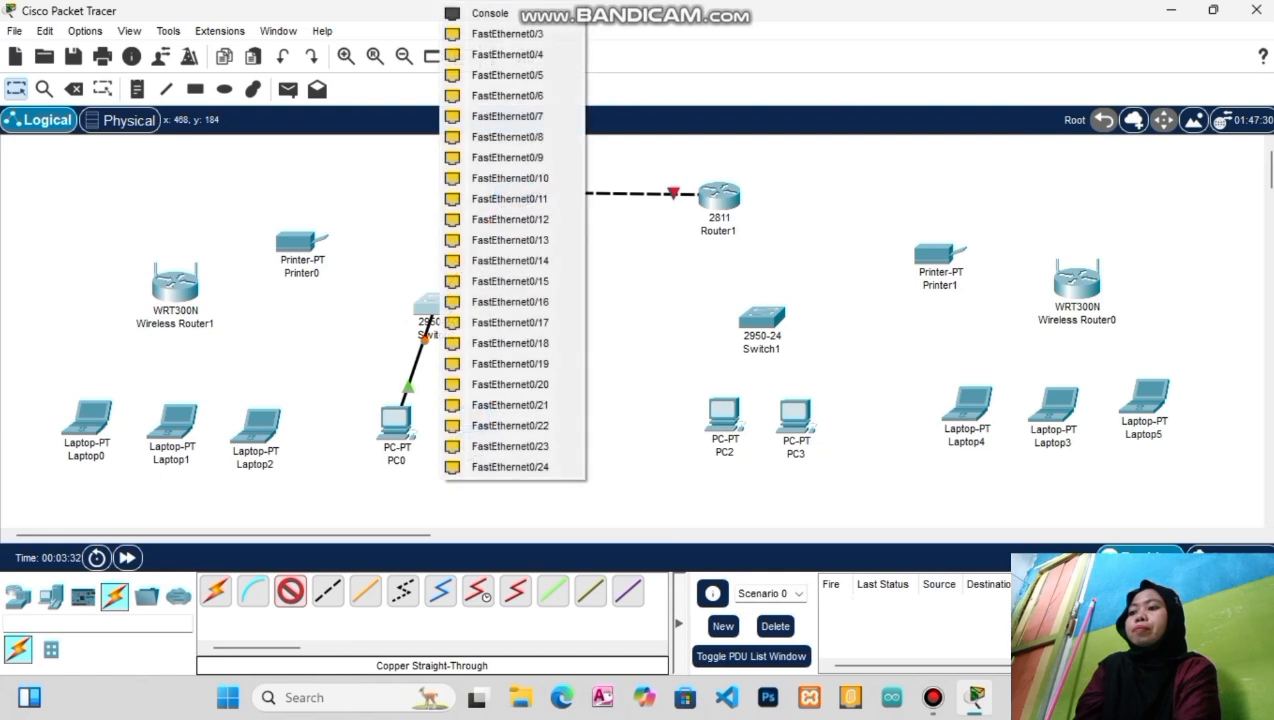
pyautogui.click(507, 34)
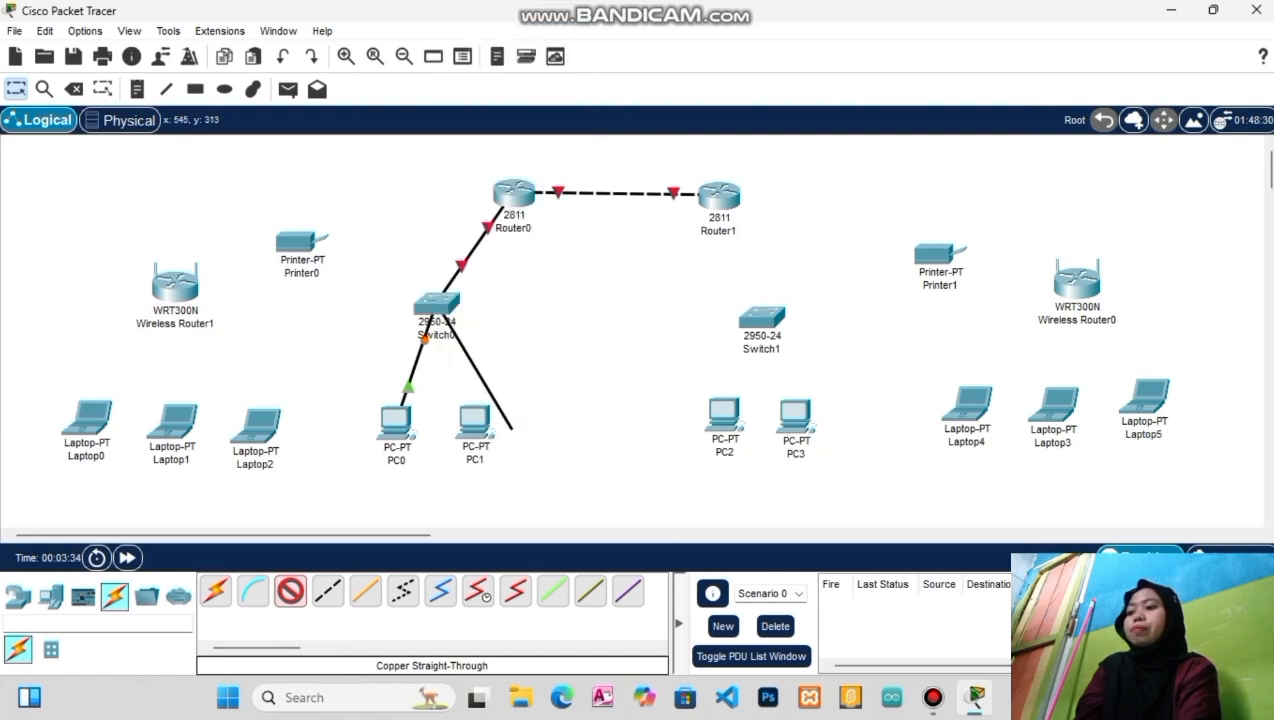
pyautogui.click(478, 421)
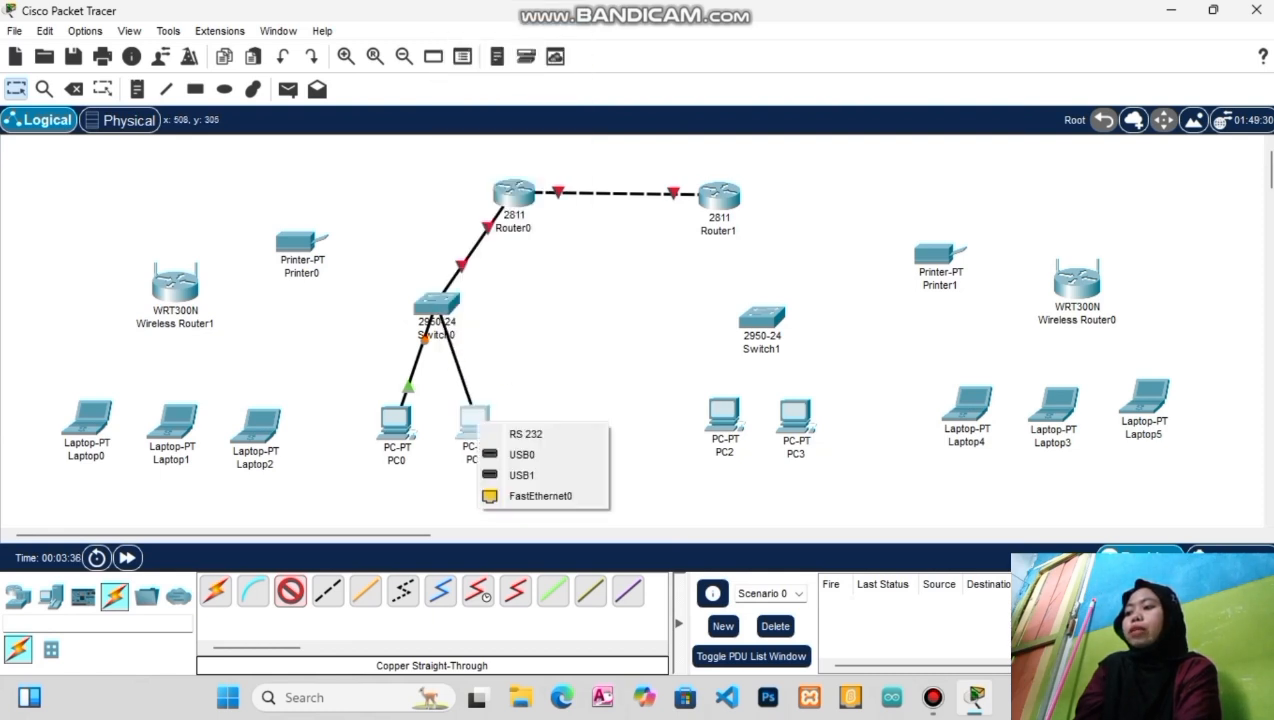
pyautogui.click(540, 495)
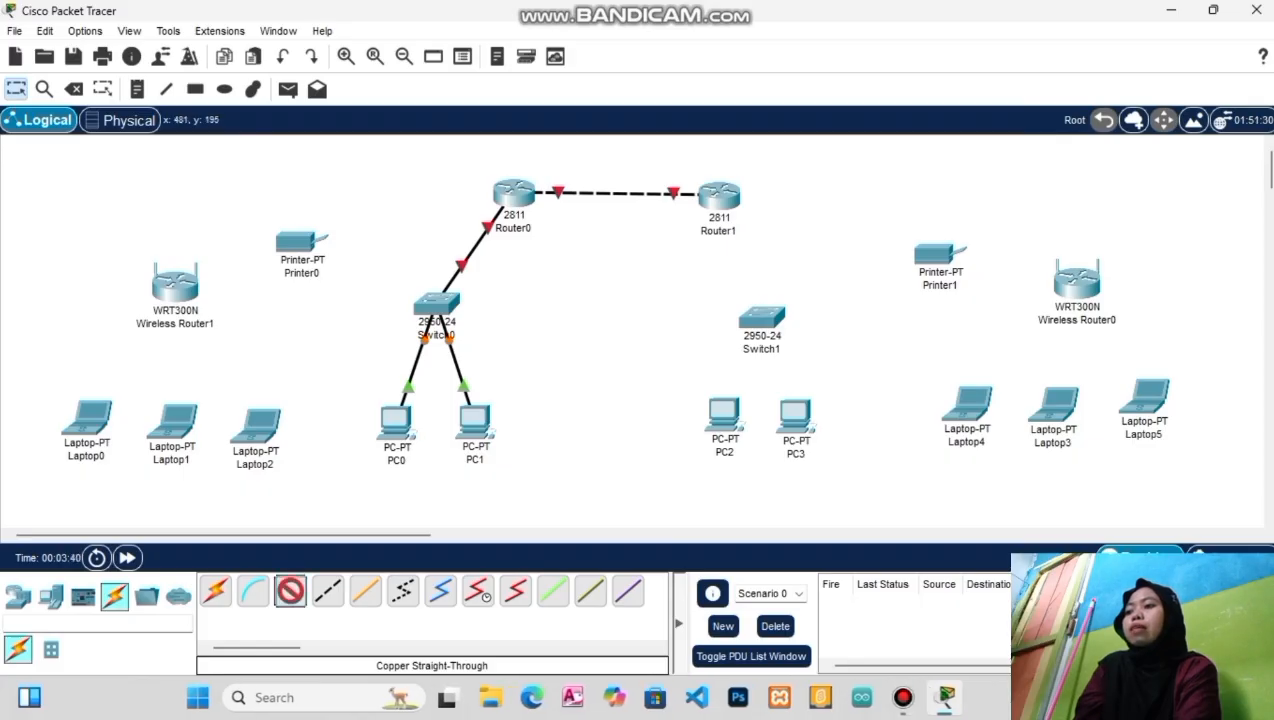
# Cable Switch0 to Printer0's FastEthernet0 port
pyautogui.click(450, 317)
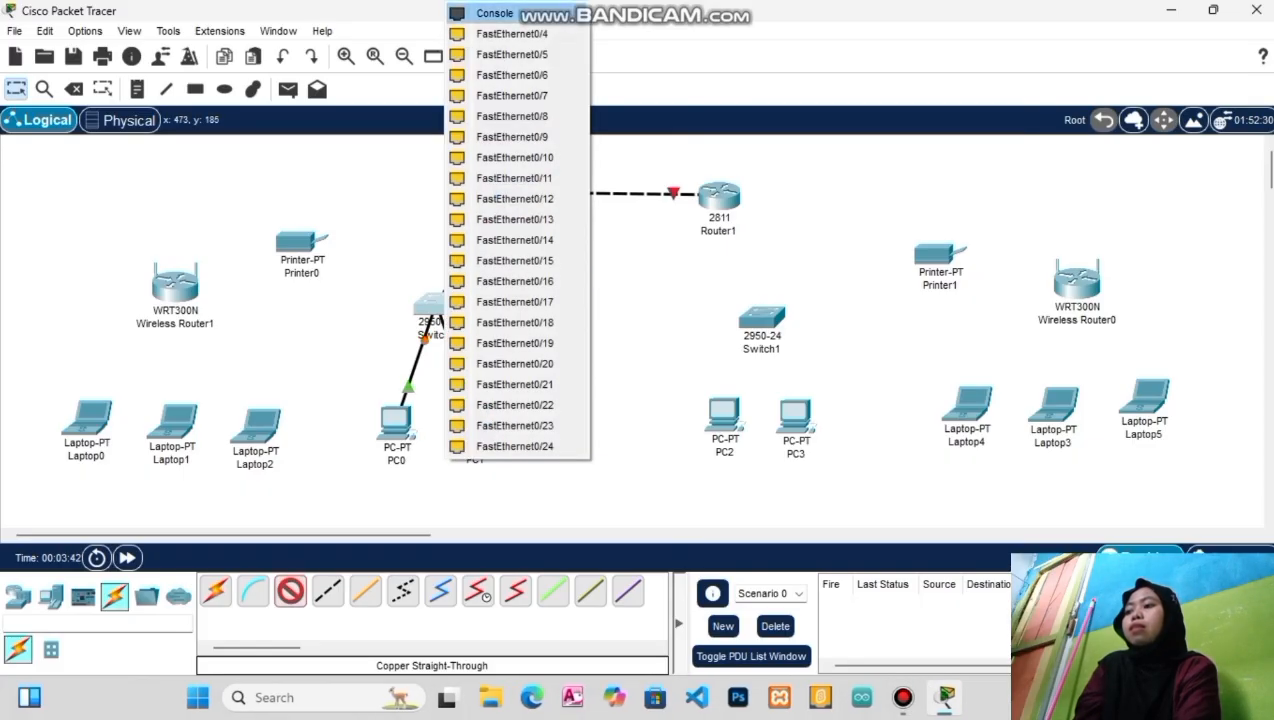
pyautogui.click(500, 34)
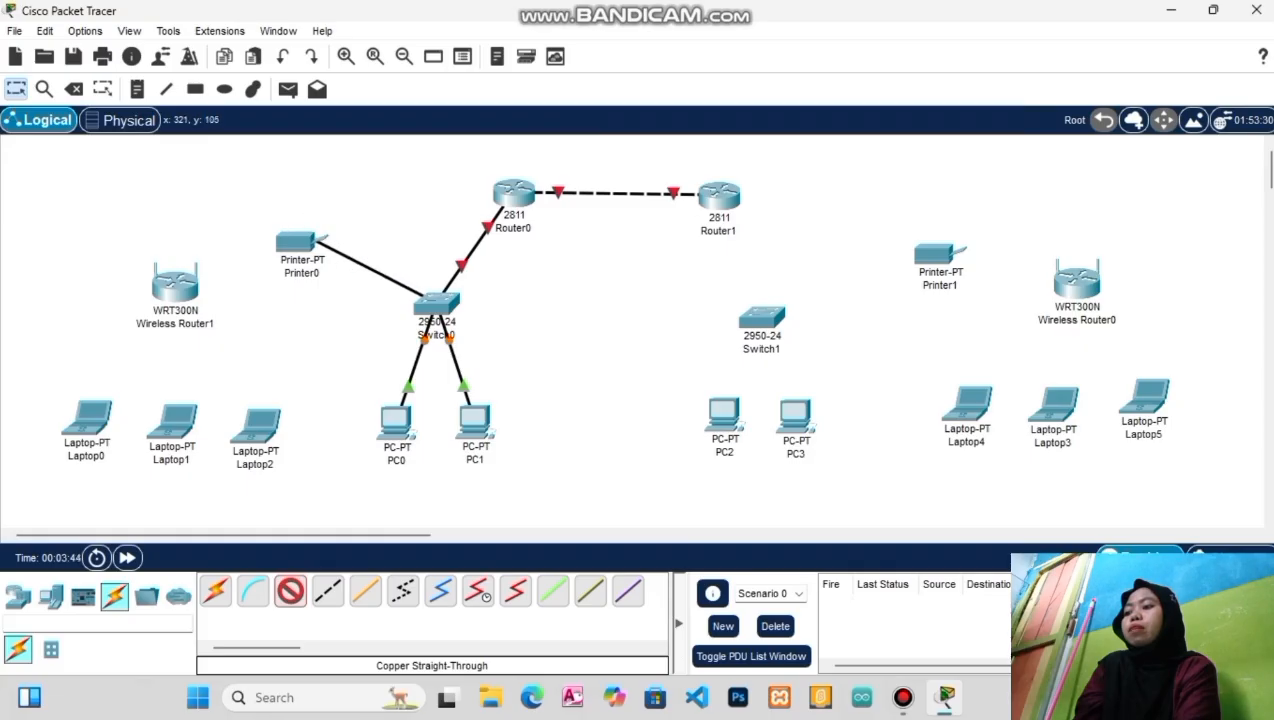
pyautogui.click(300, 243)
pyautogui.click(365, 246)
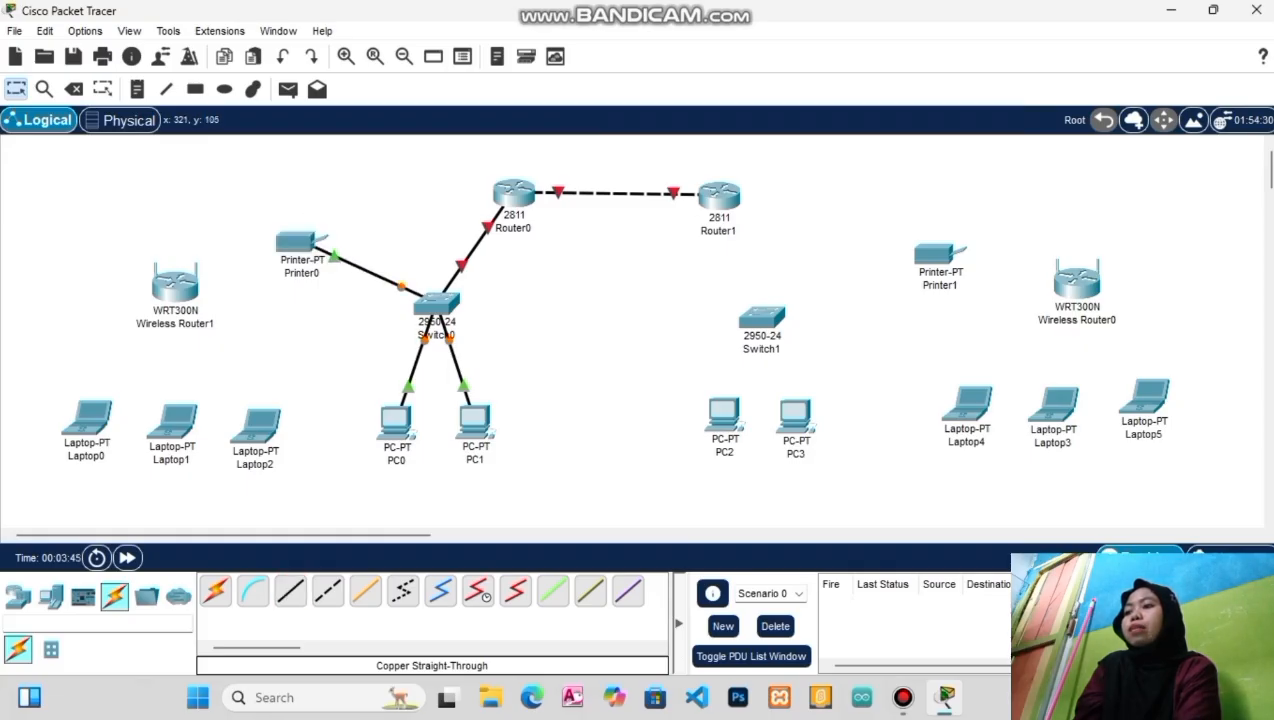
# Connect Switch0's FastEthernet0/5 to Wireless Router1's Internet port with a straight-through cable
pyautogui.click(290, 591)
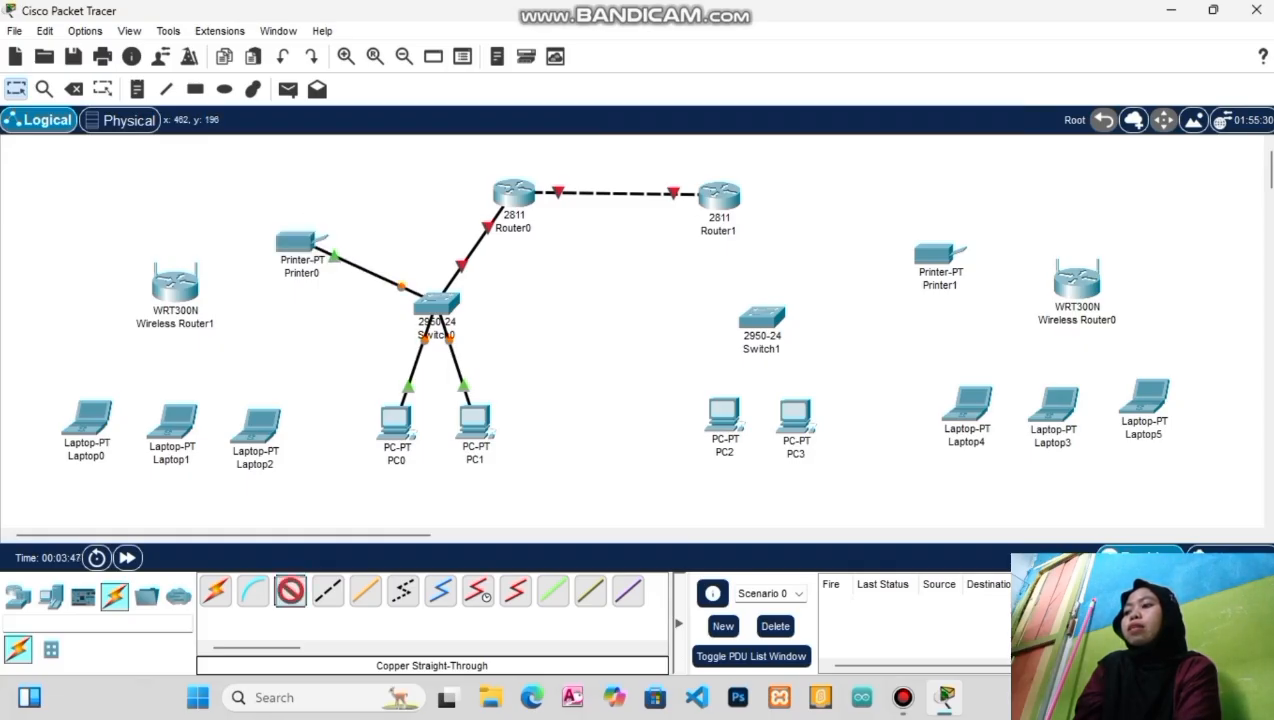
pyautogui.click(436, 305)
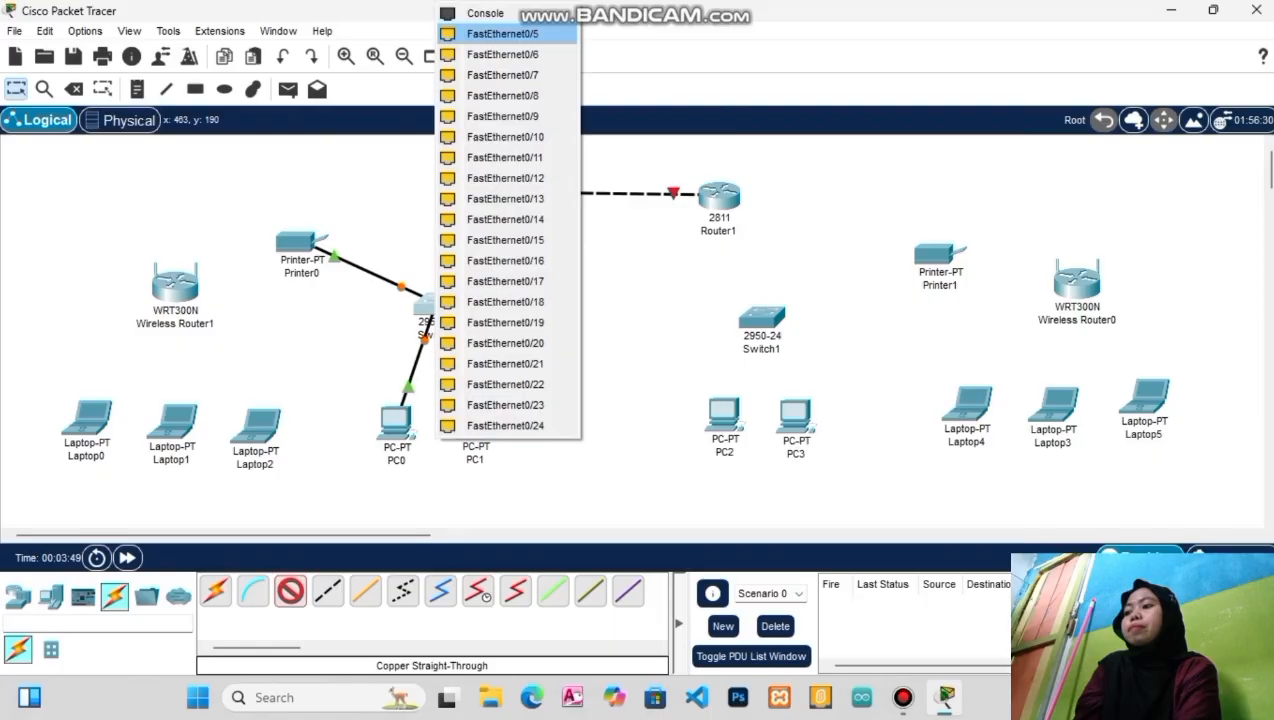
pyautogui.click(502, 33)
pyautogui.click(176, 288)
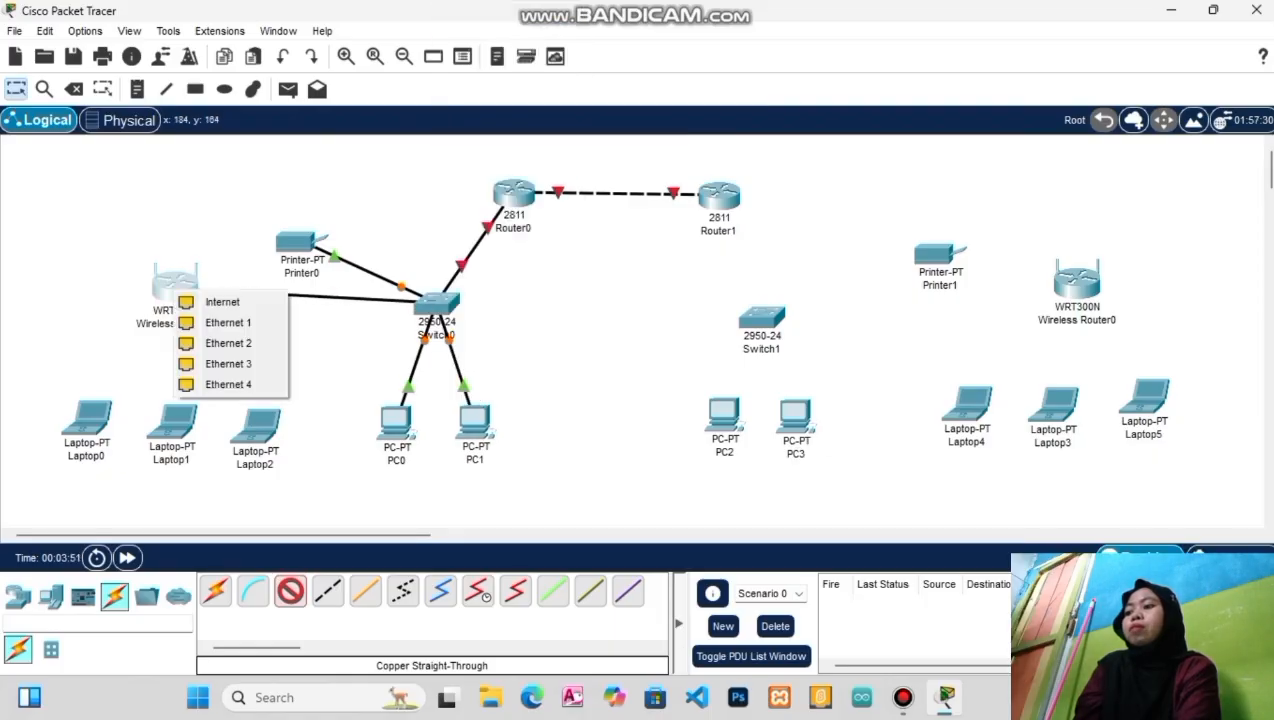
pyautogui.click(222, 301)
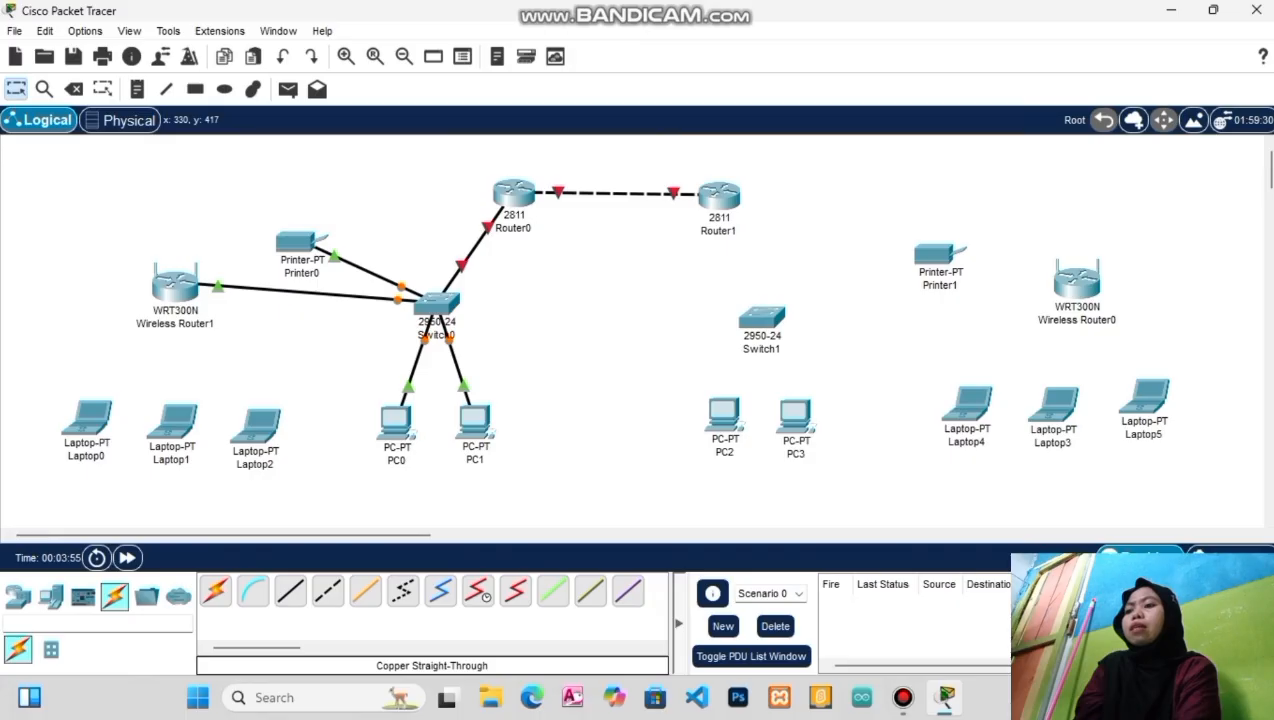
pyautogui.click(290, 591)
# Cable Router1's FastEthernet0/1 to Switch1's FastEthernet0/1
pyautogui.click(719, 195)
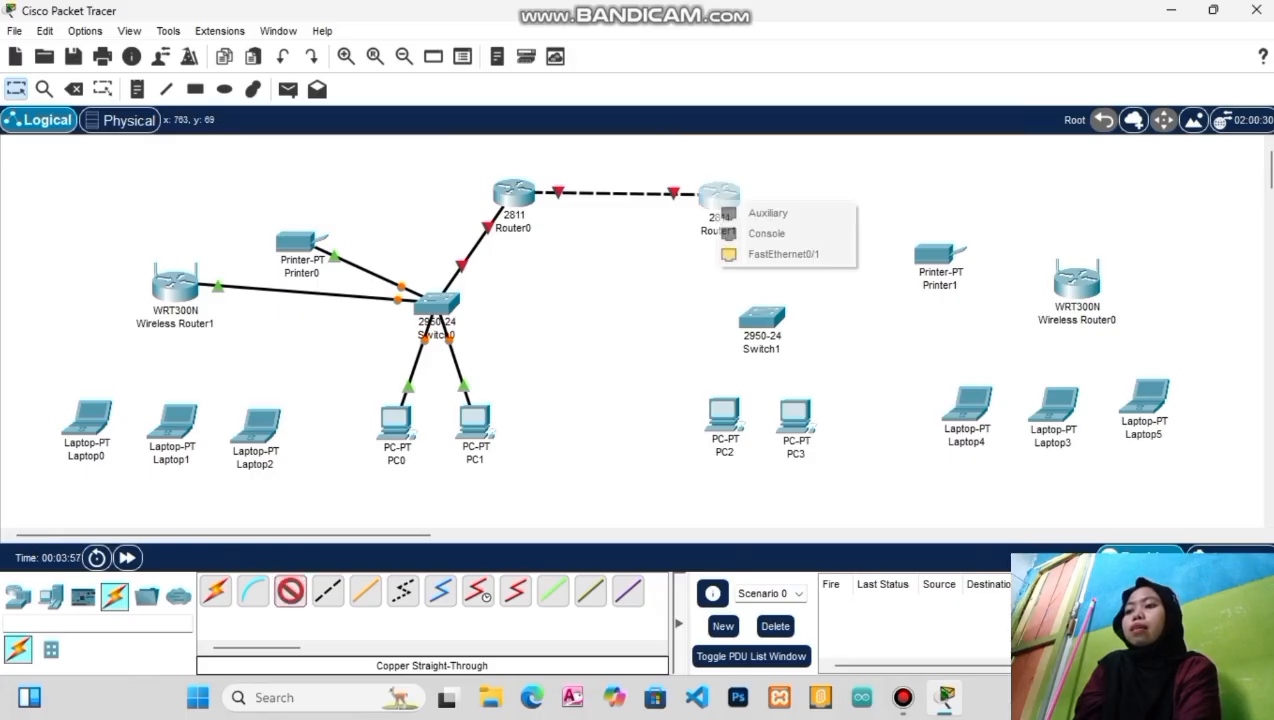
pyautogui.click(783, 254)
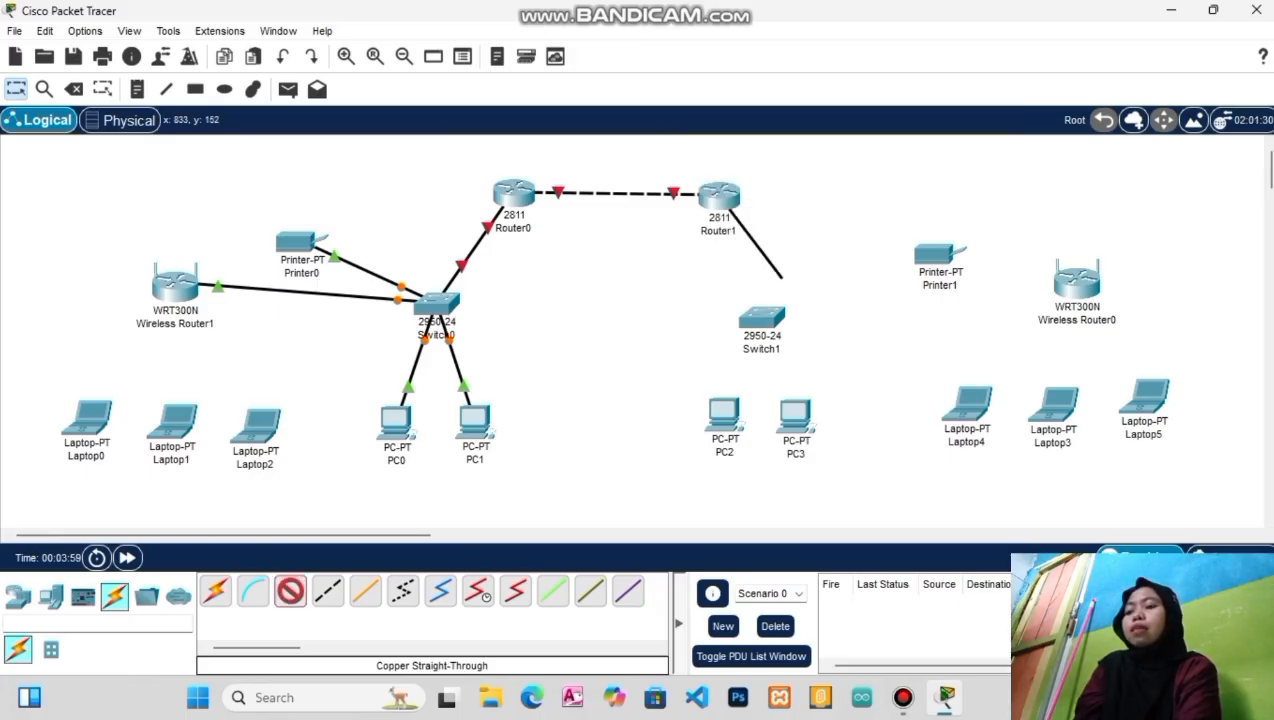
pyautogui.click(762, 318)
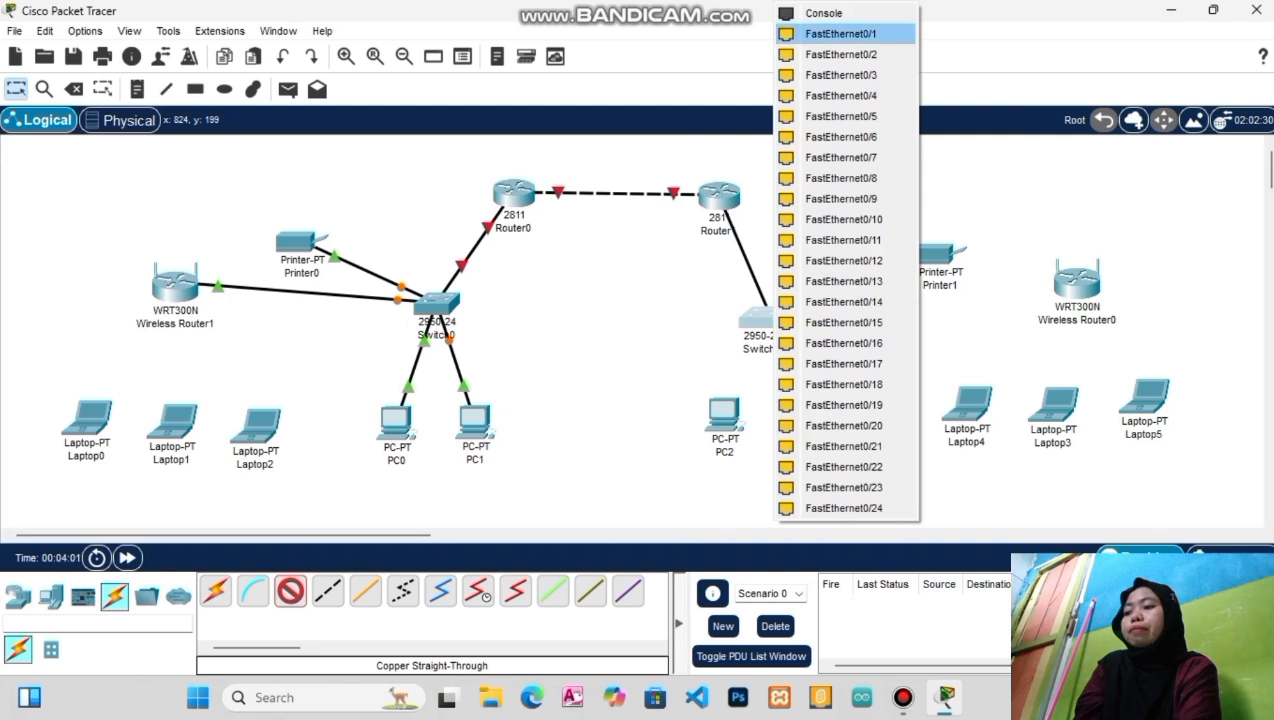
pyautogui.click(840, 34)
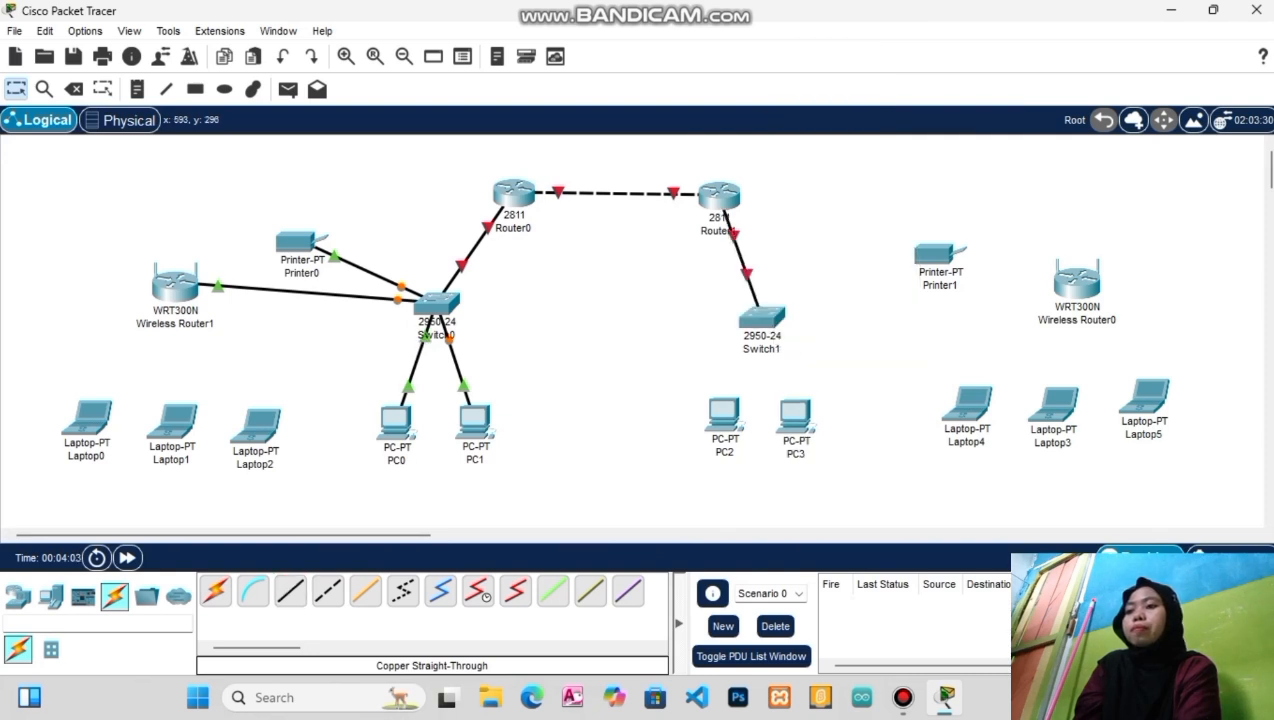
# Connect Switch1 FastEthernet0/2 to PC2 and FastEthernet0/3 to PC3 with straight-through cables
pyautogui.click(290, 591)
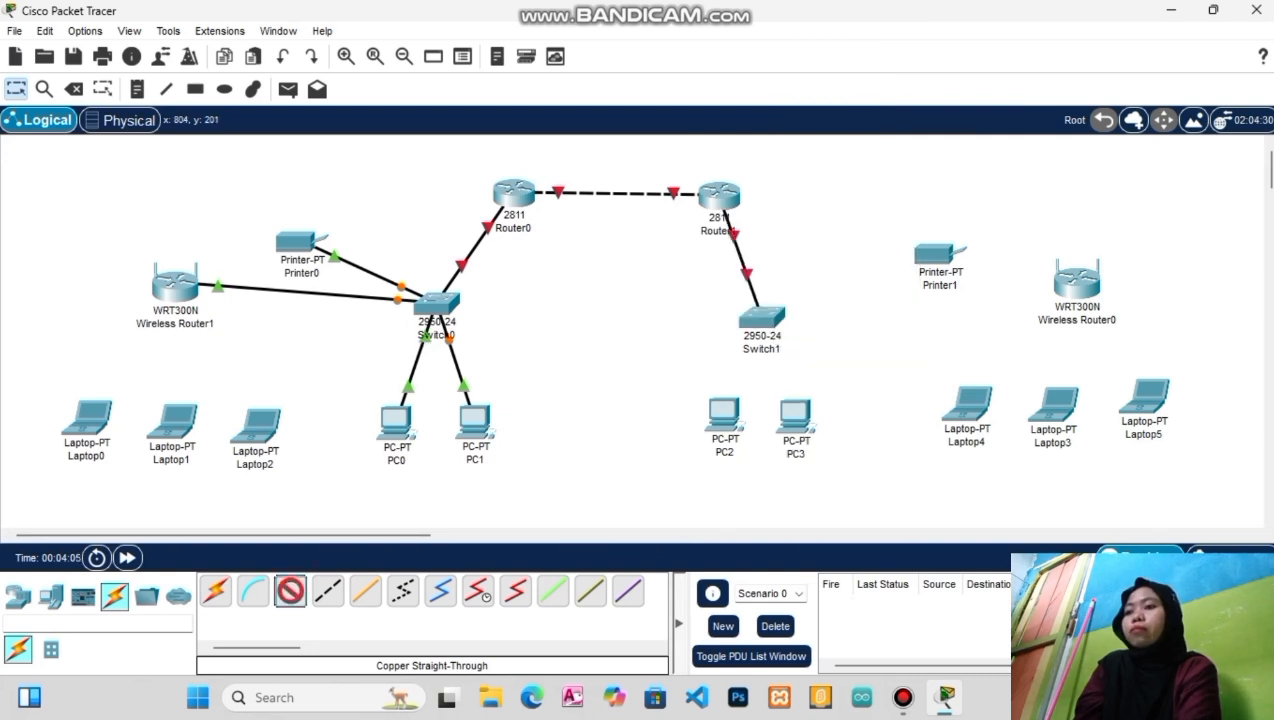
pyautogui.click(761, 318)
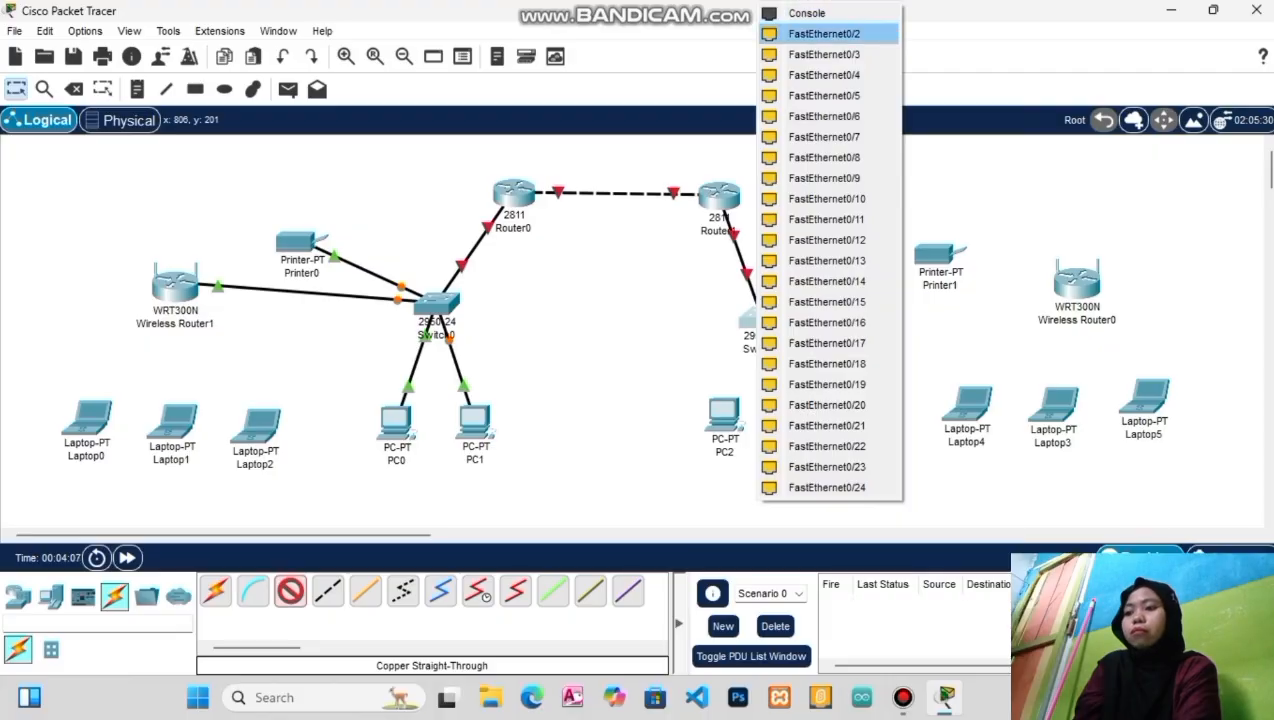
pyautogui.click(824, 34)
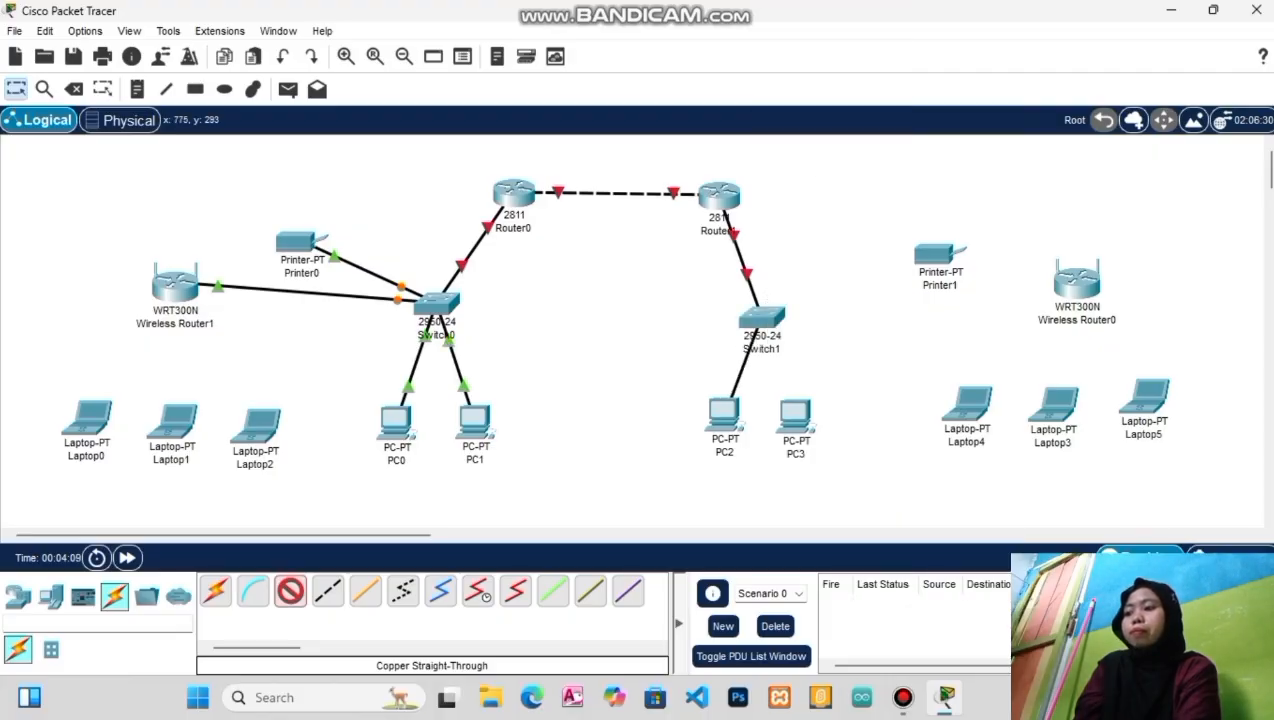
pyautogui.click(730, 402)
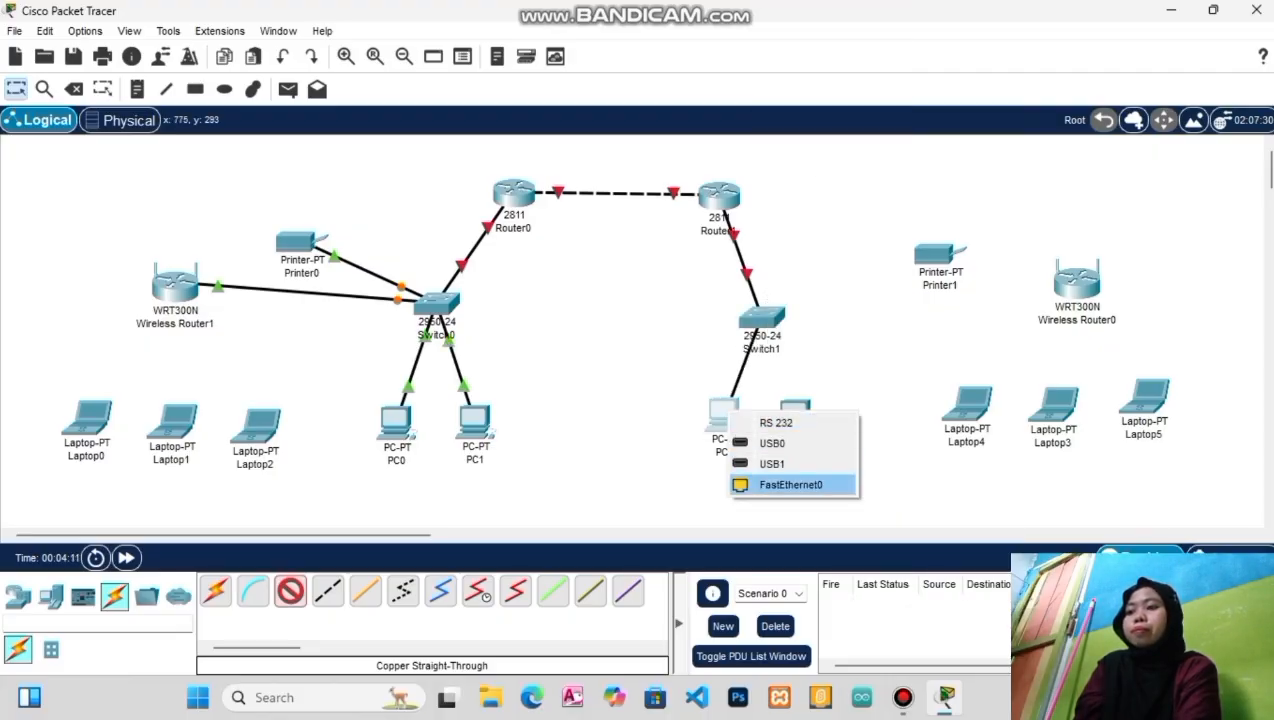
pyautogui.click(790, 484)
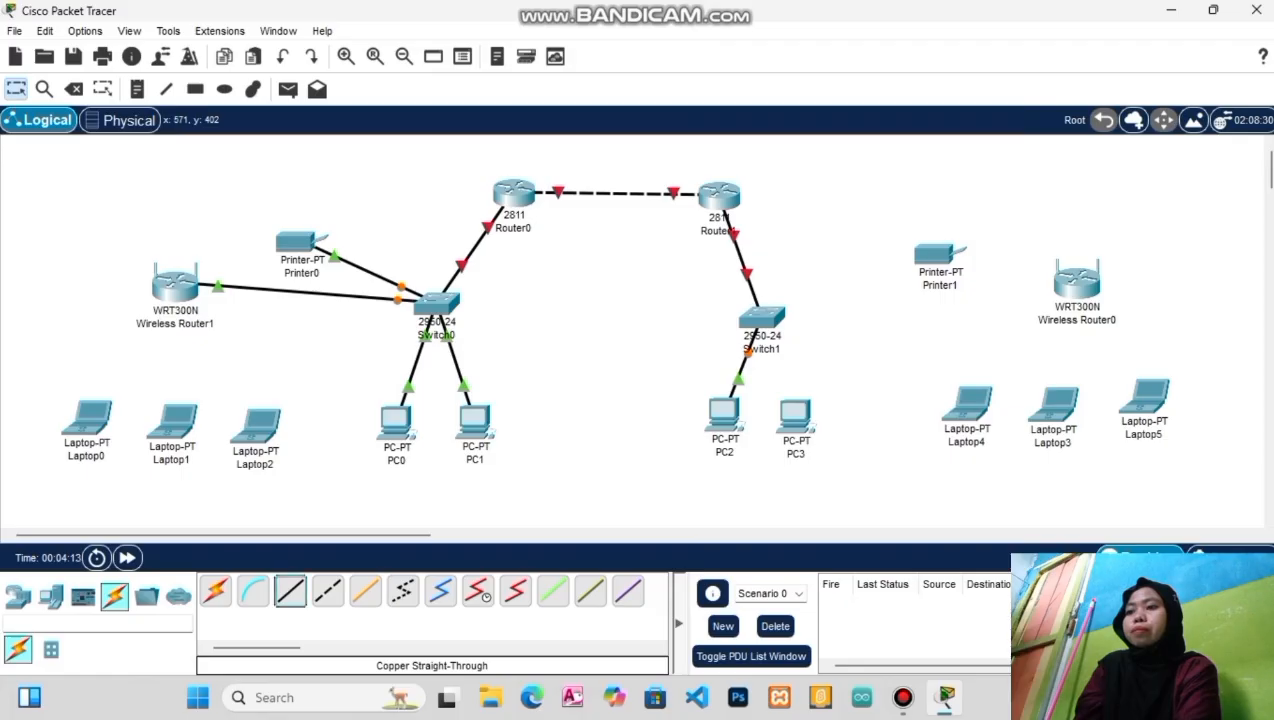
pyautogui.click(777, 317)
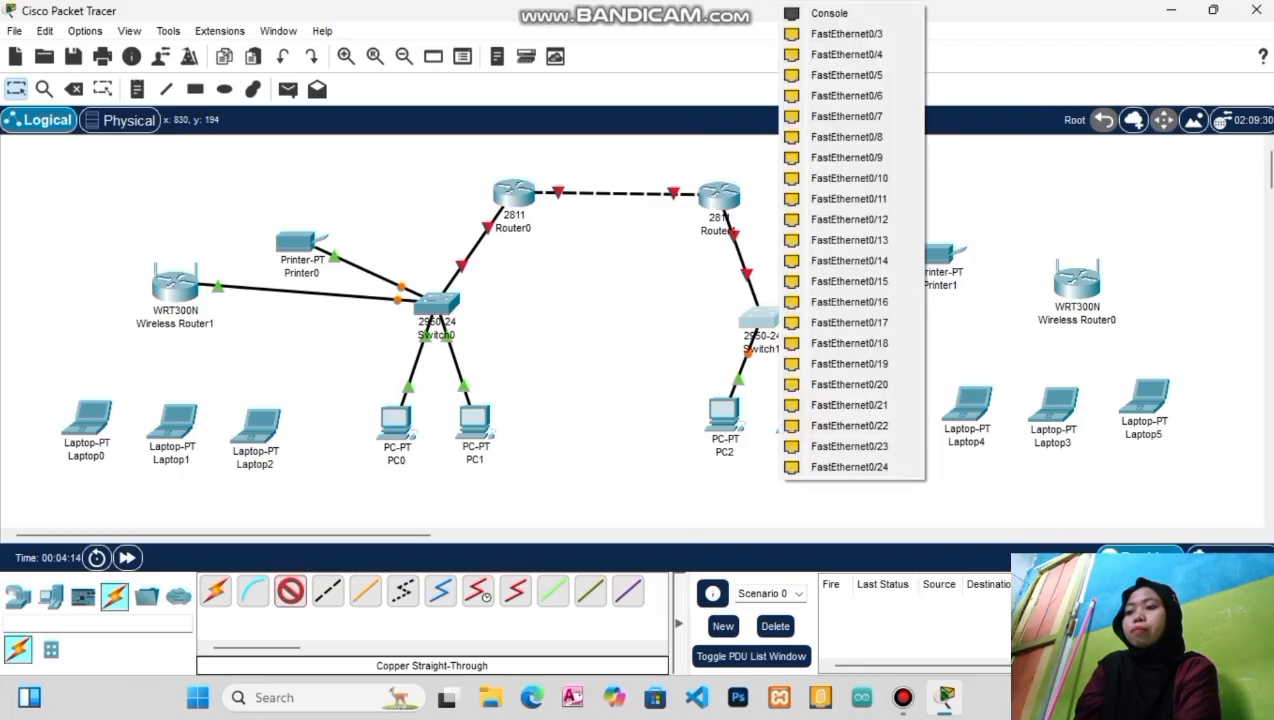
pyautogui.click(848, 34)
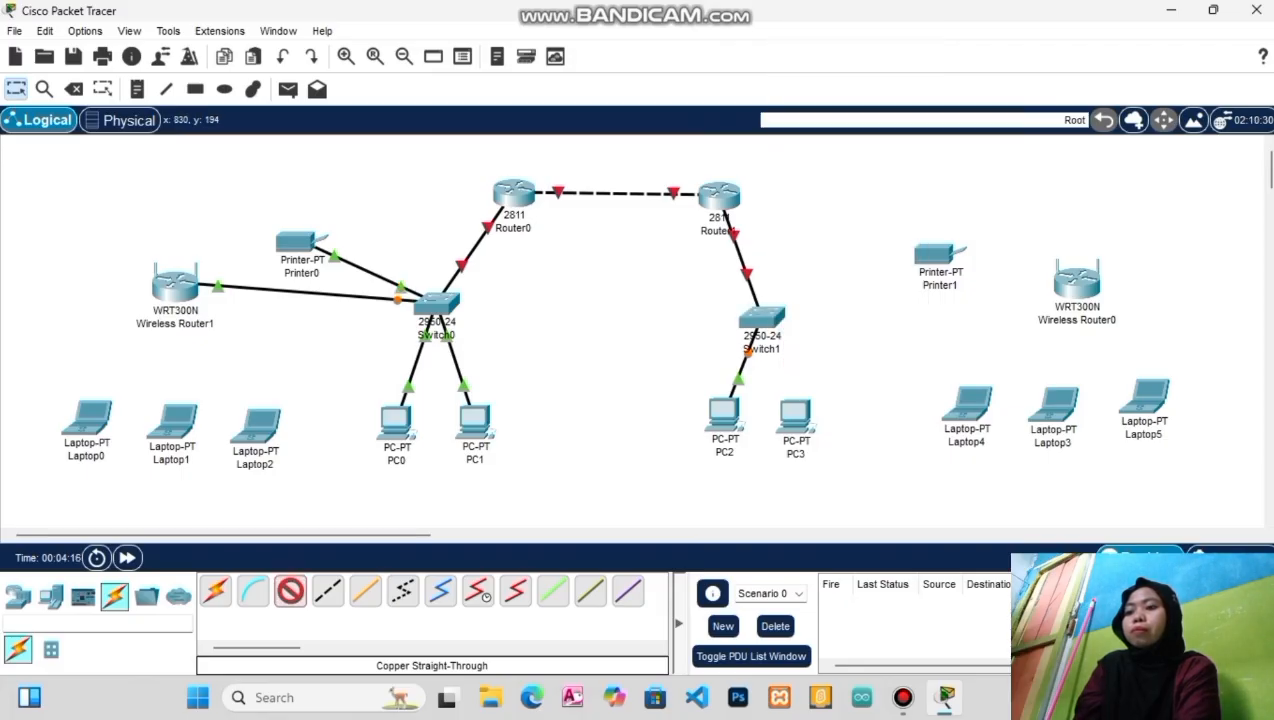
pyautogui.click(798, 420)
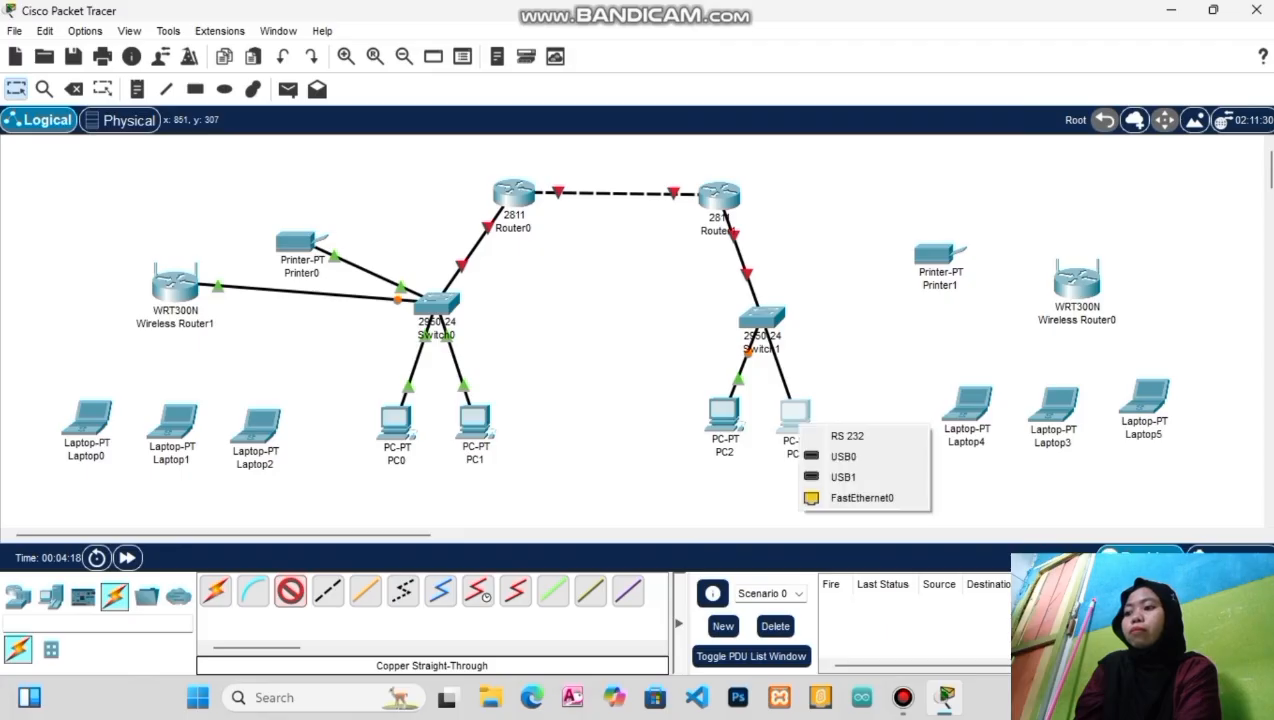
pyautogui.click(862, 497)
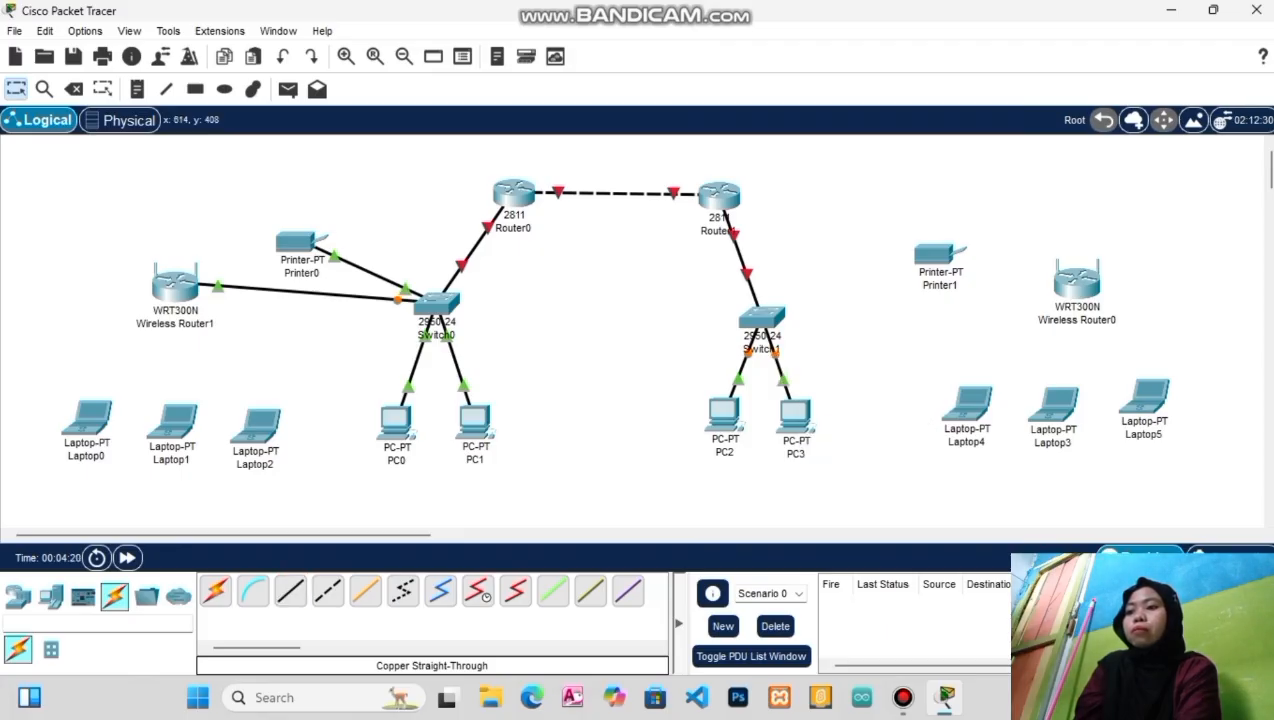
# Cable Switch1's FastEthernet0/4 to Printer1's FastEthernet0 port
pyautogui.click(290, 591)
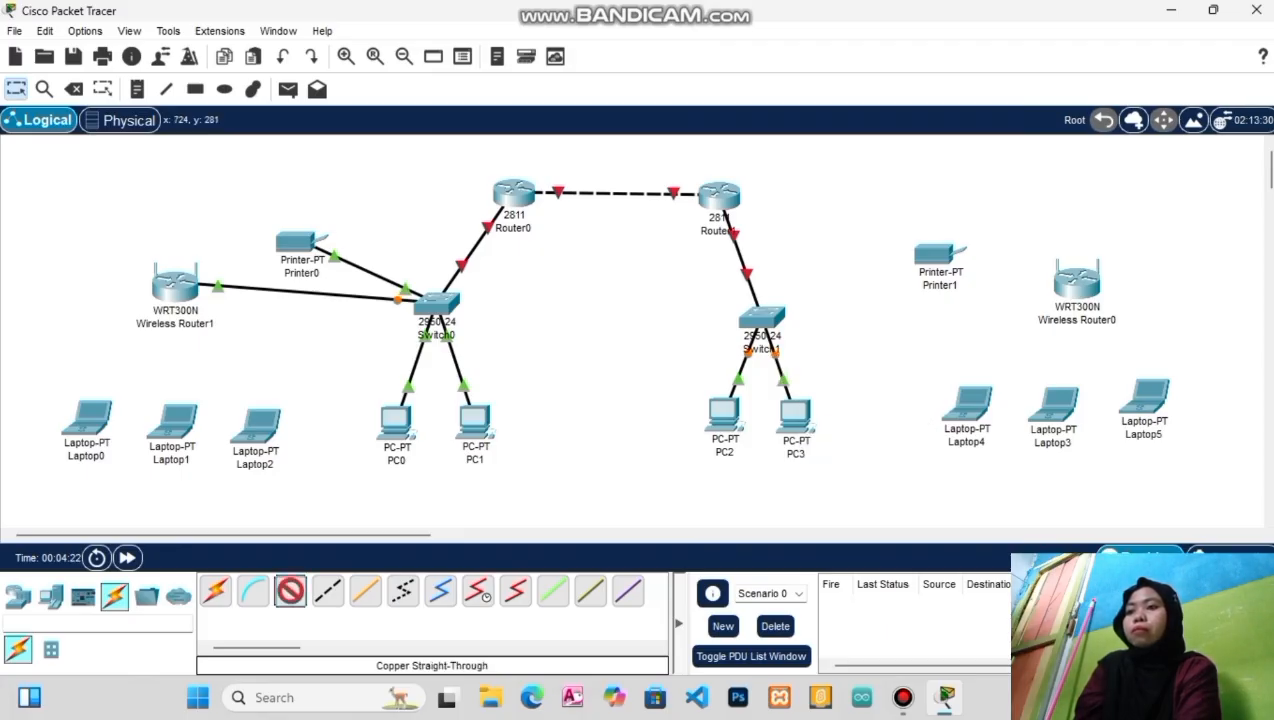
pyautogui.click(761, 318)
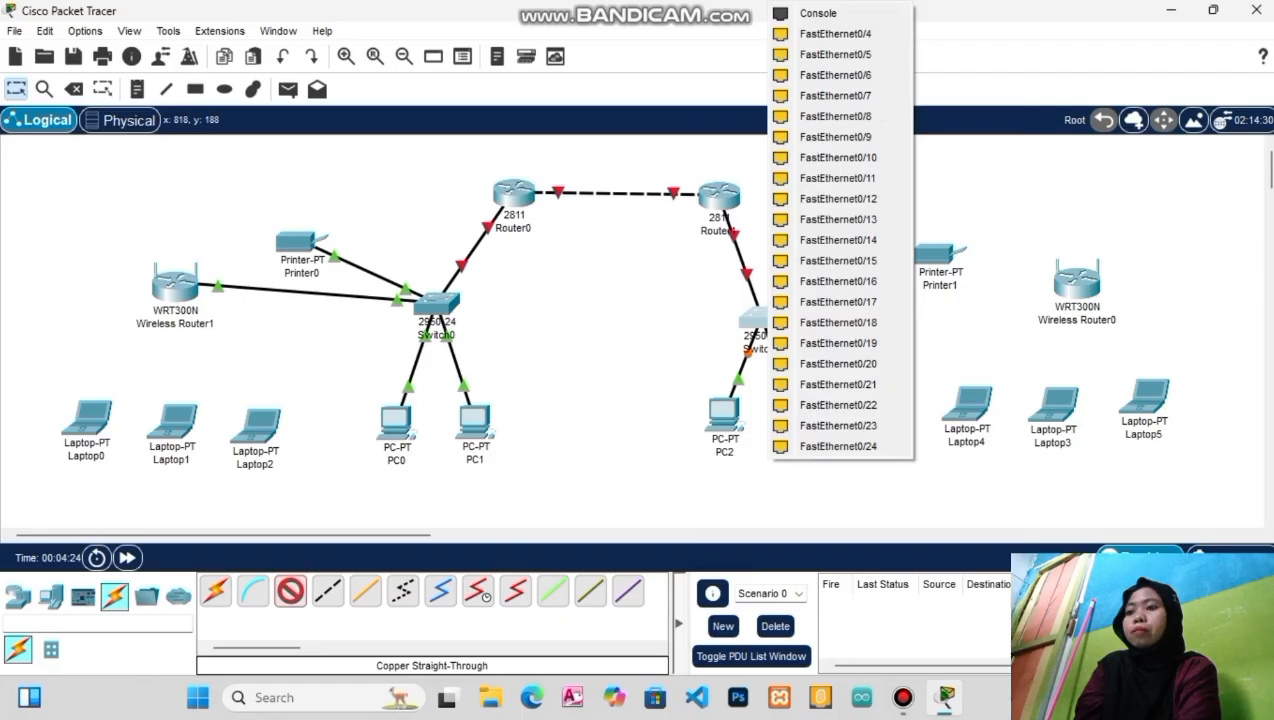
pyautogui.click(836, 34)
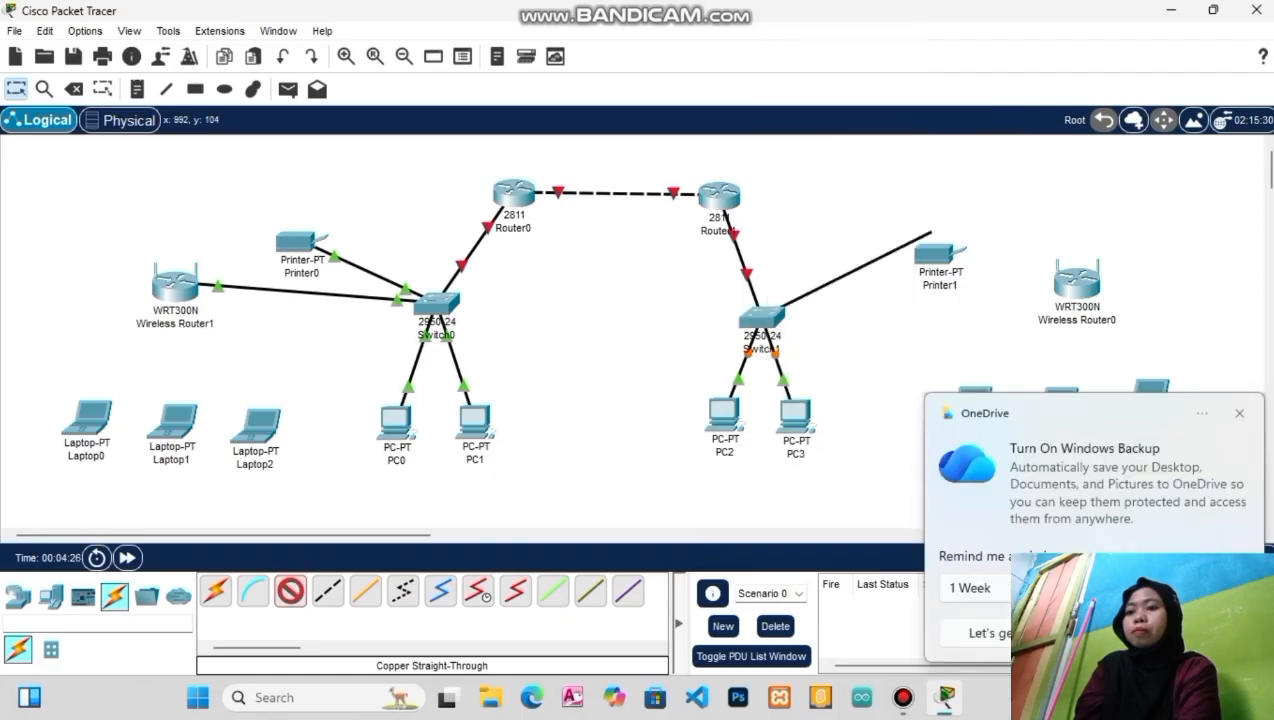
pyautogui.click(943, 264)
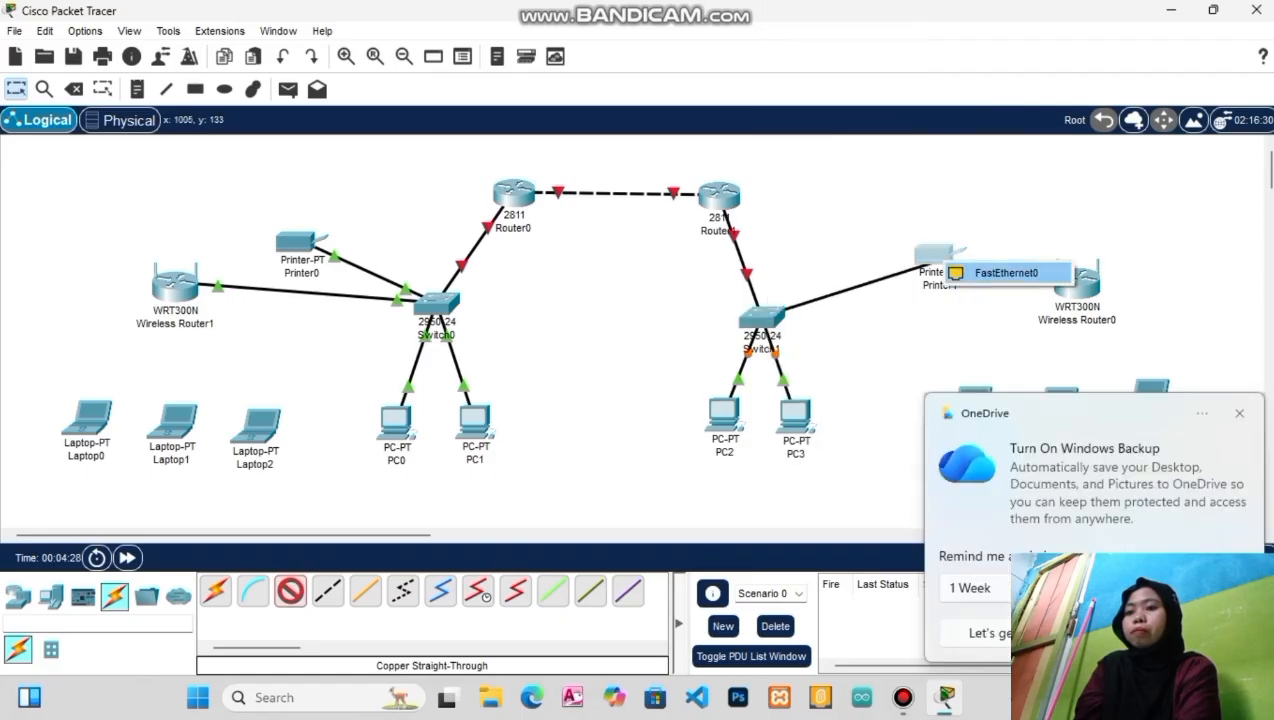
pyautogui.click(1003, 272)
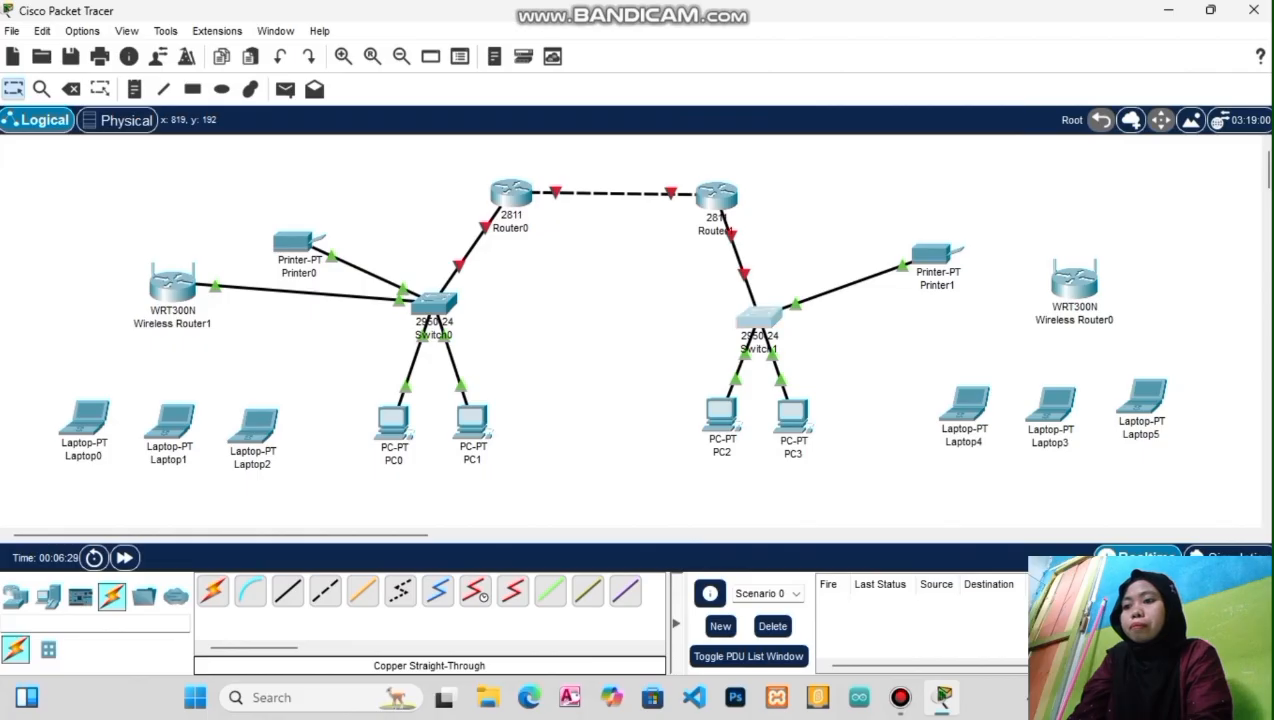
# Connect Switch1's FastEthernet0/5 to Wireless Router0's Internet port
pyautogui.click(759, 318)
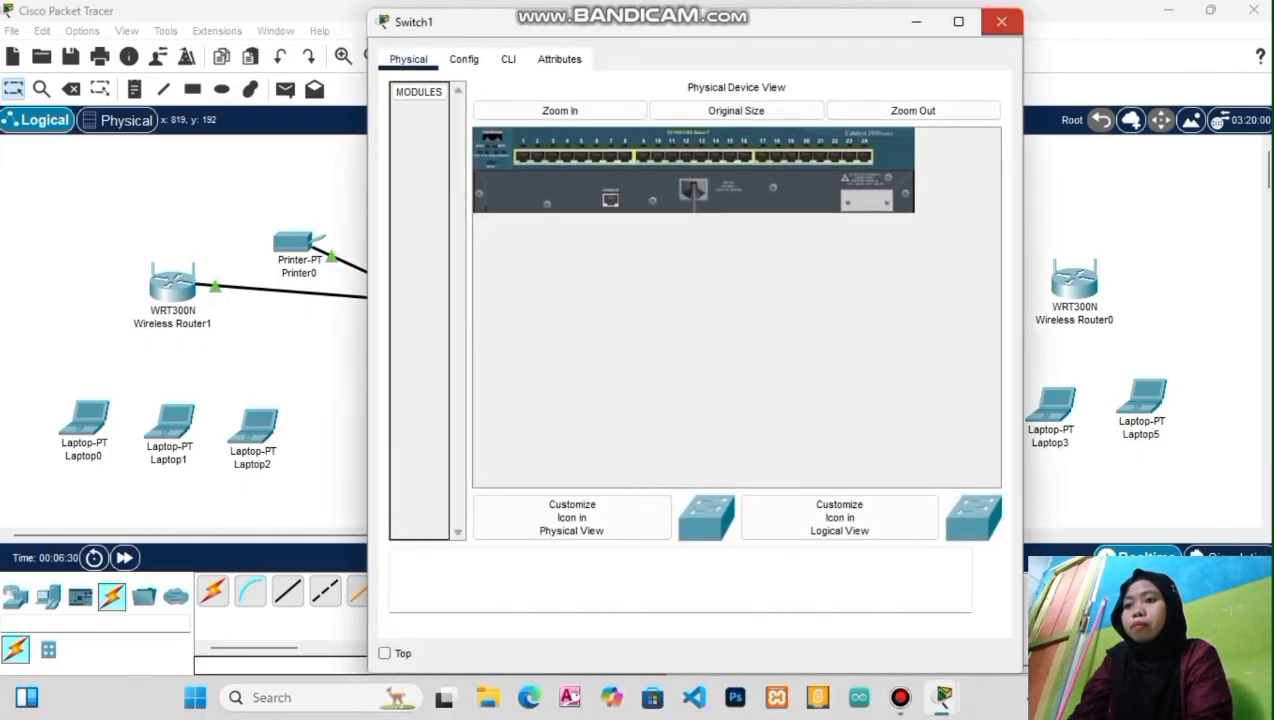
pyautogui.click(997, 22)
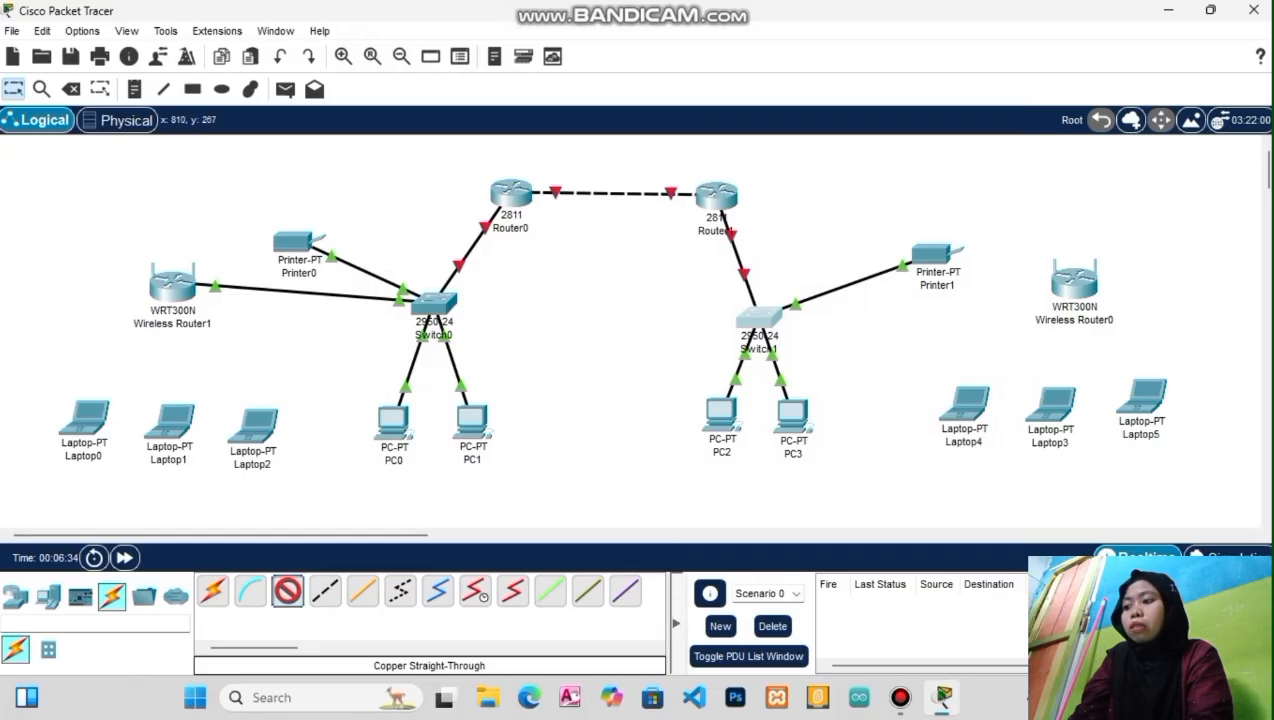
pyautogui.click(765, 318)
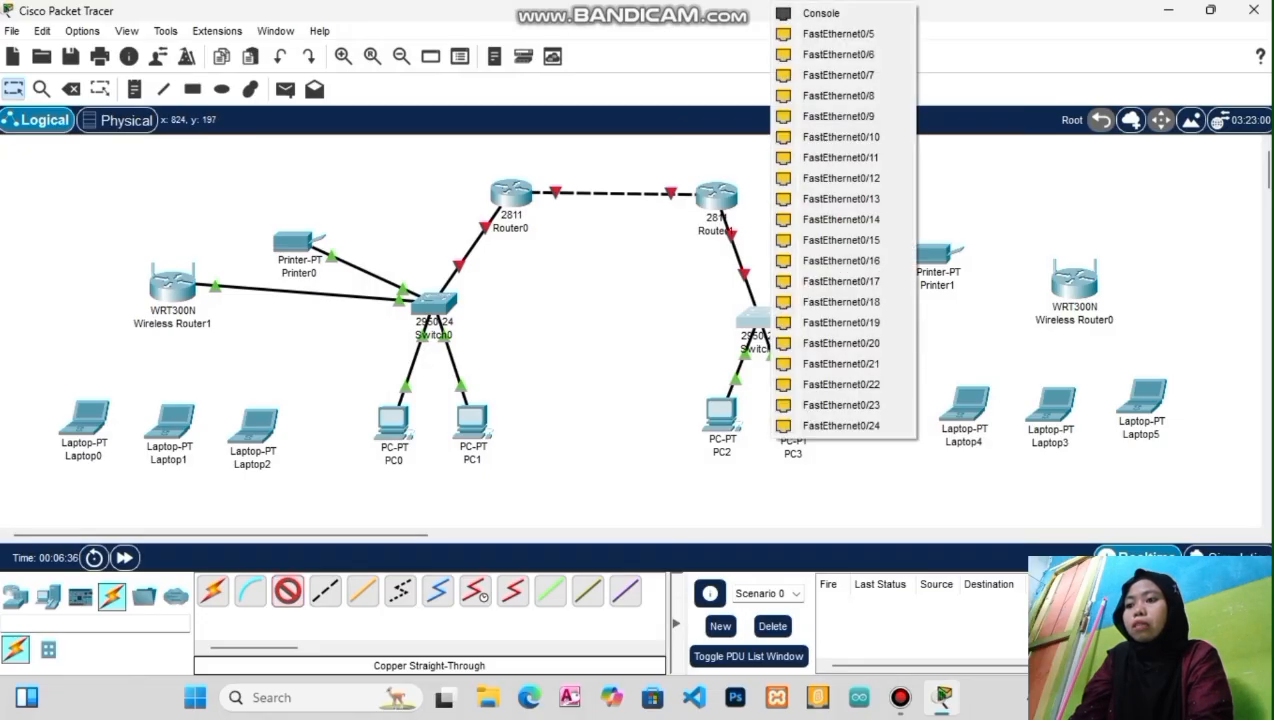
pyautogui.click(838, 33)
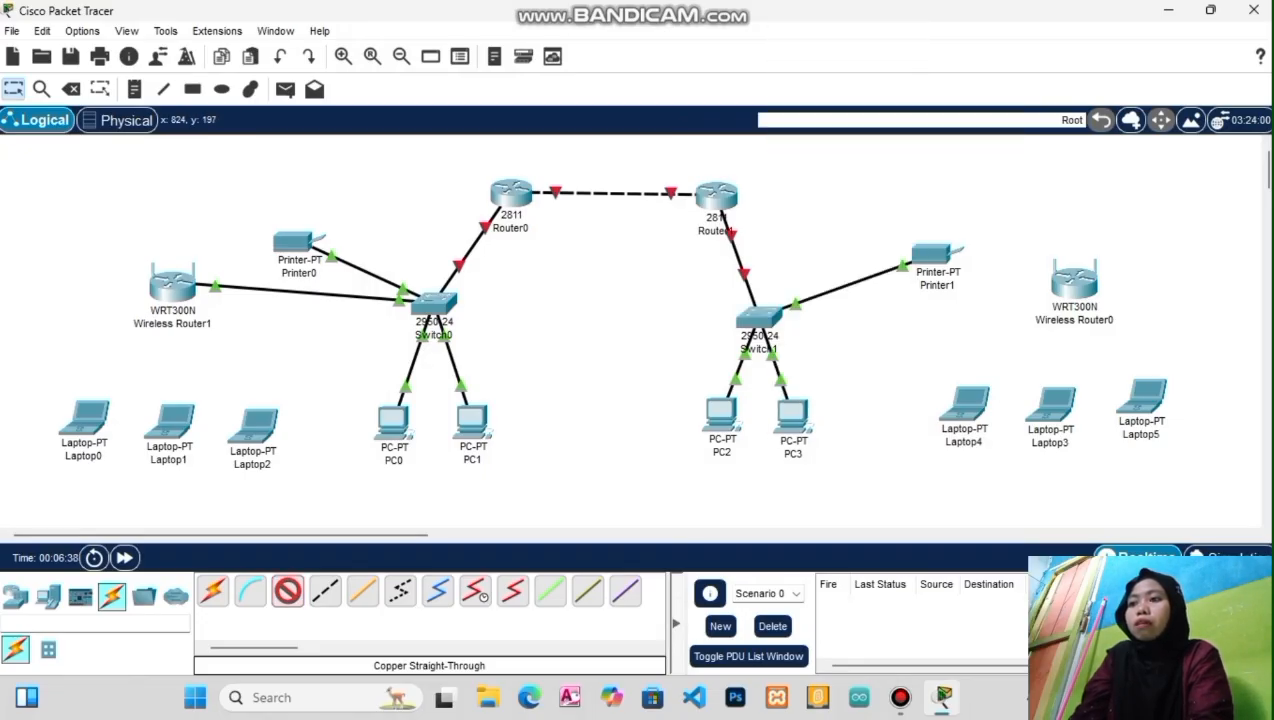
pyautogui.click(1080, 295)
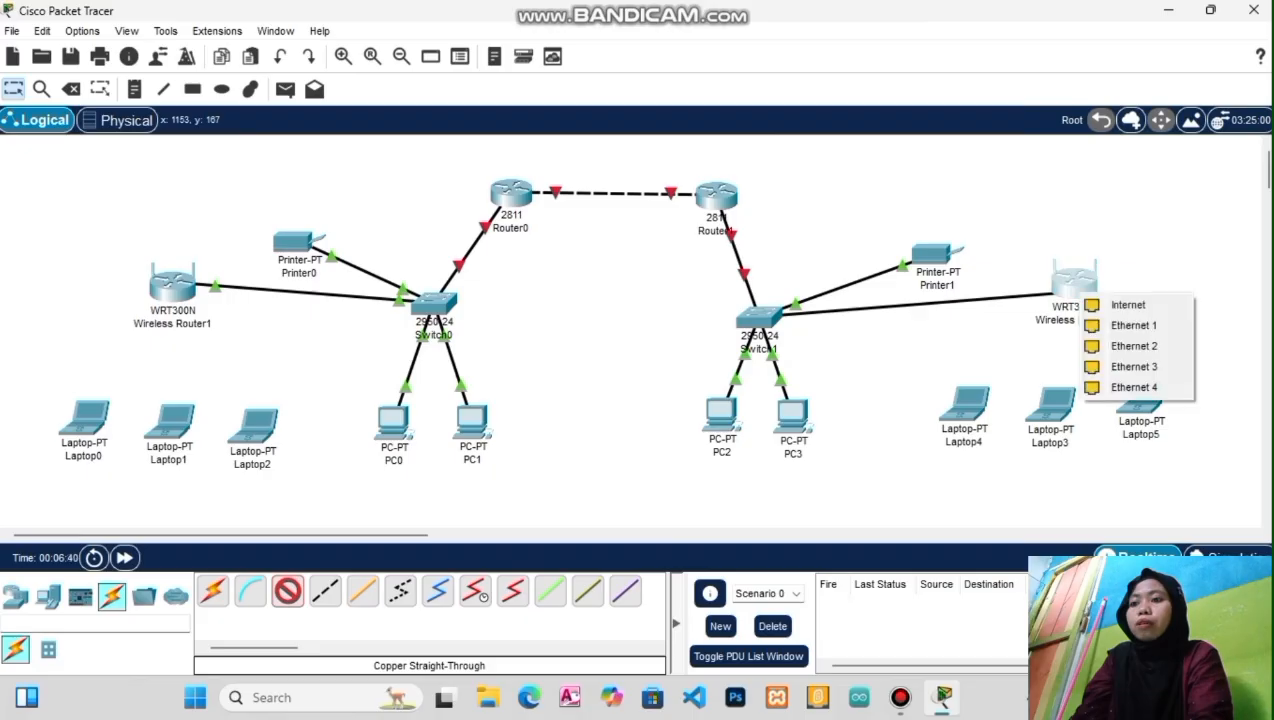
pyautogui.click(1128, 305)
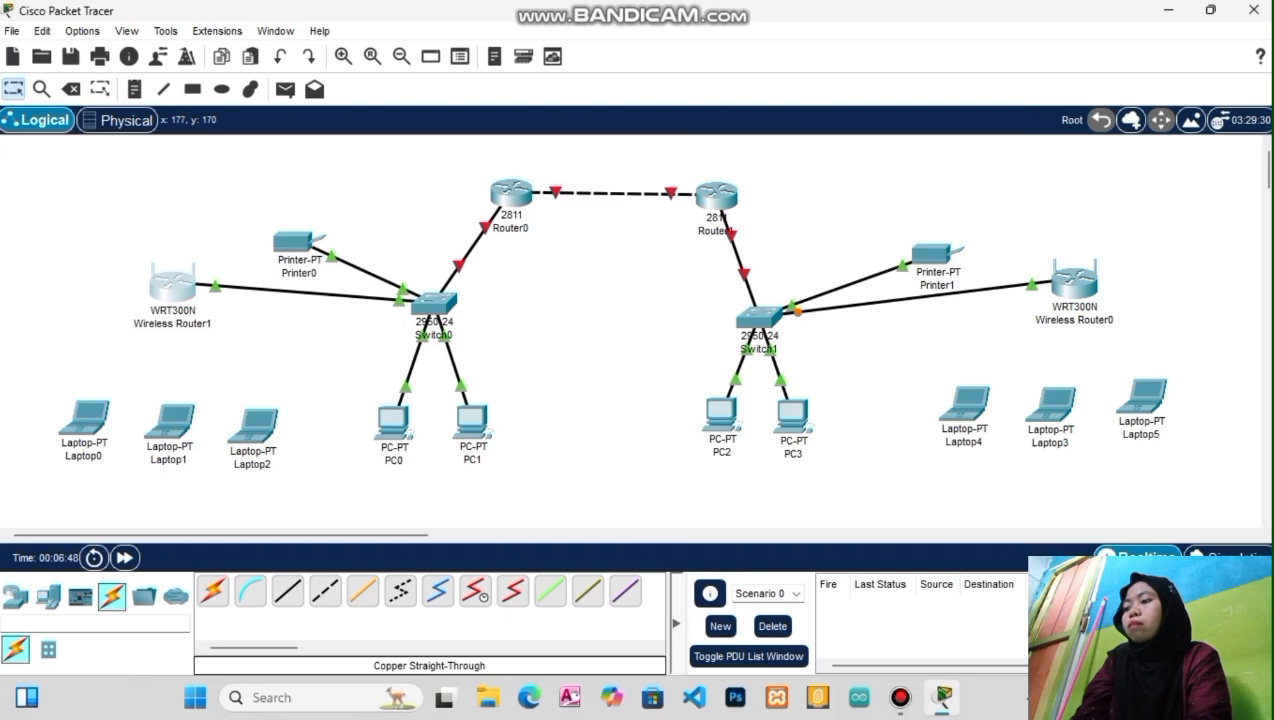
pyautogui.click(172, 285)
# Set Wireless Router1's SSID to 'kelas A' with WPA-PSK authentication and enter the pre-shared pass phrase
pyautogui.click(319, 59)
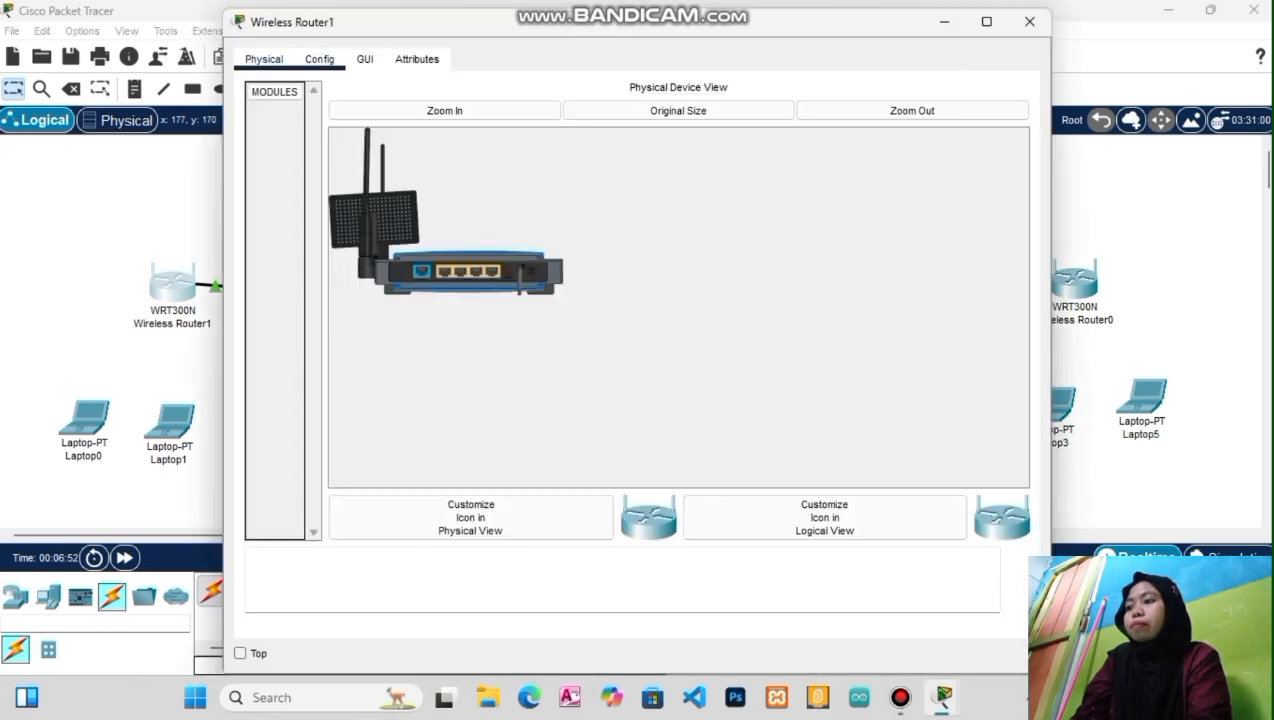
pyautogui.click(302, 199)
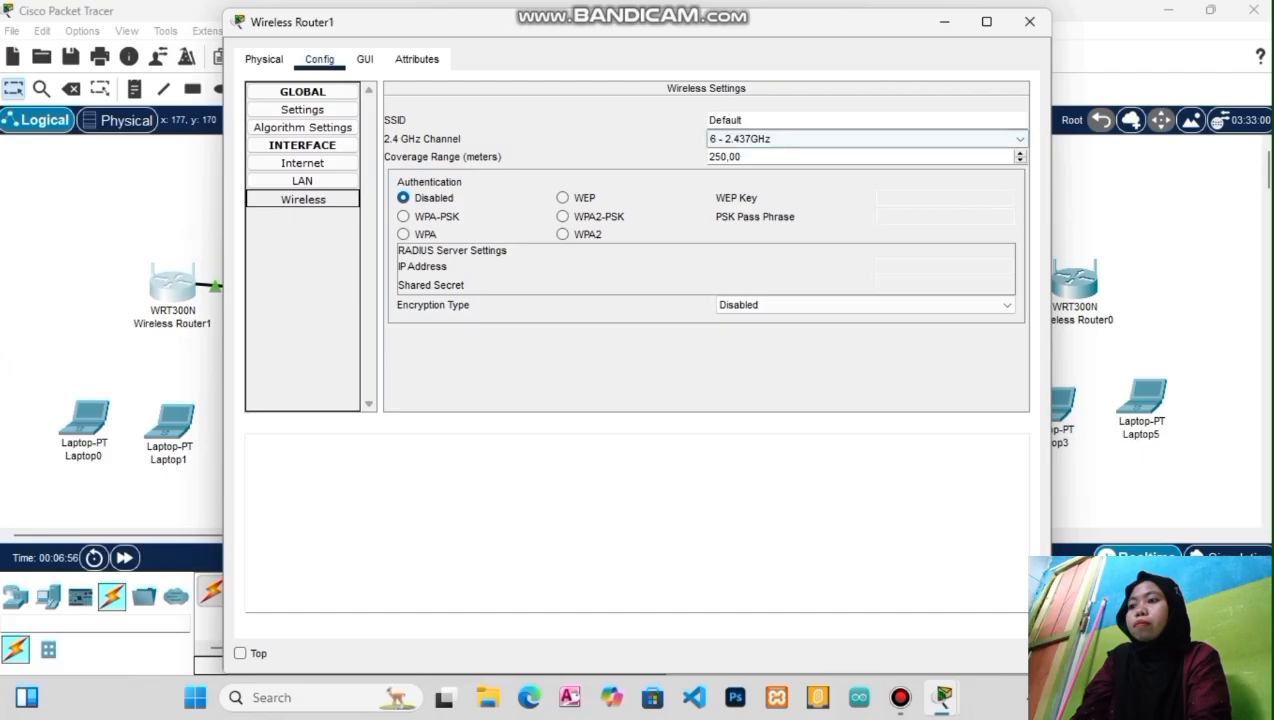
pyautogui.doubleClick(726, 120)
pyautogui.write('ke')
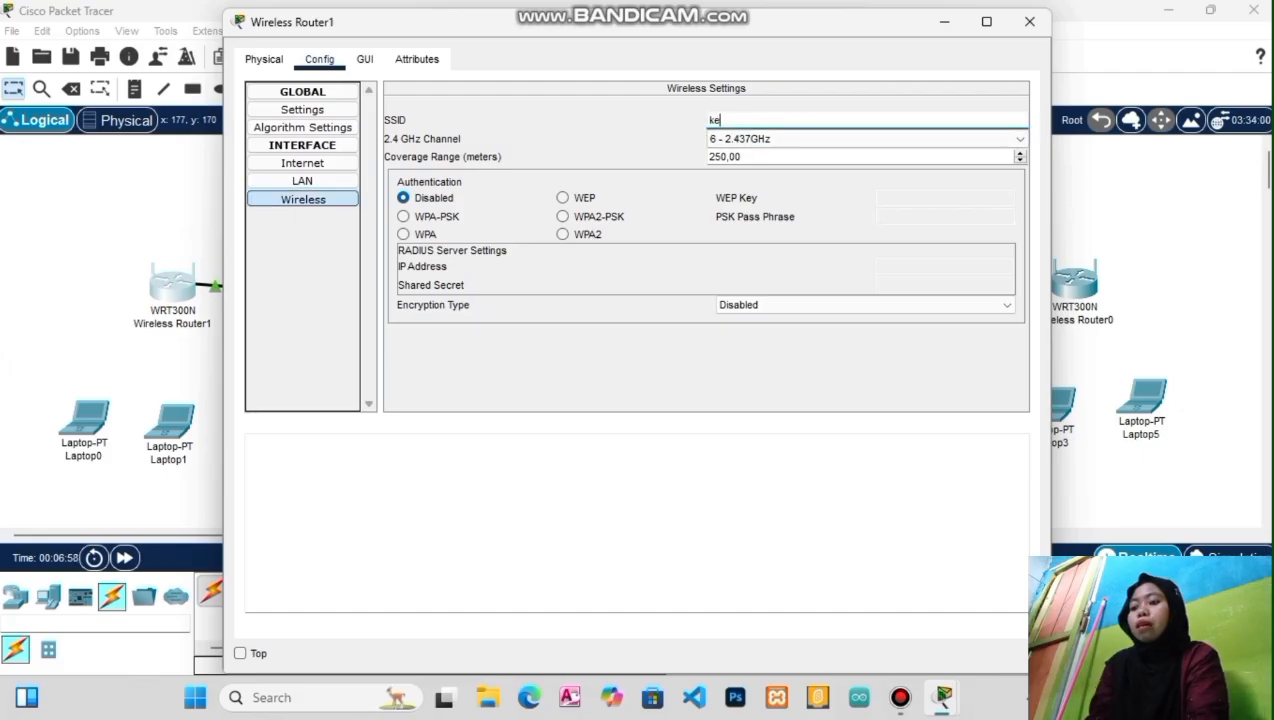
pyautogui.write('las A')
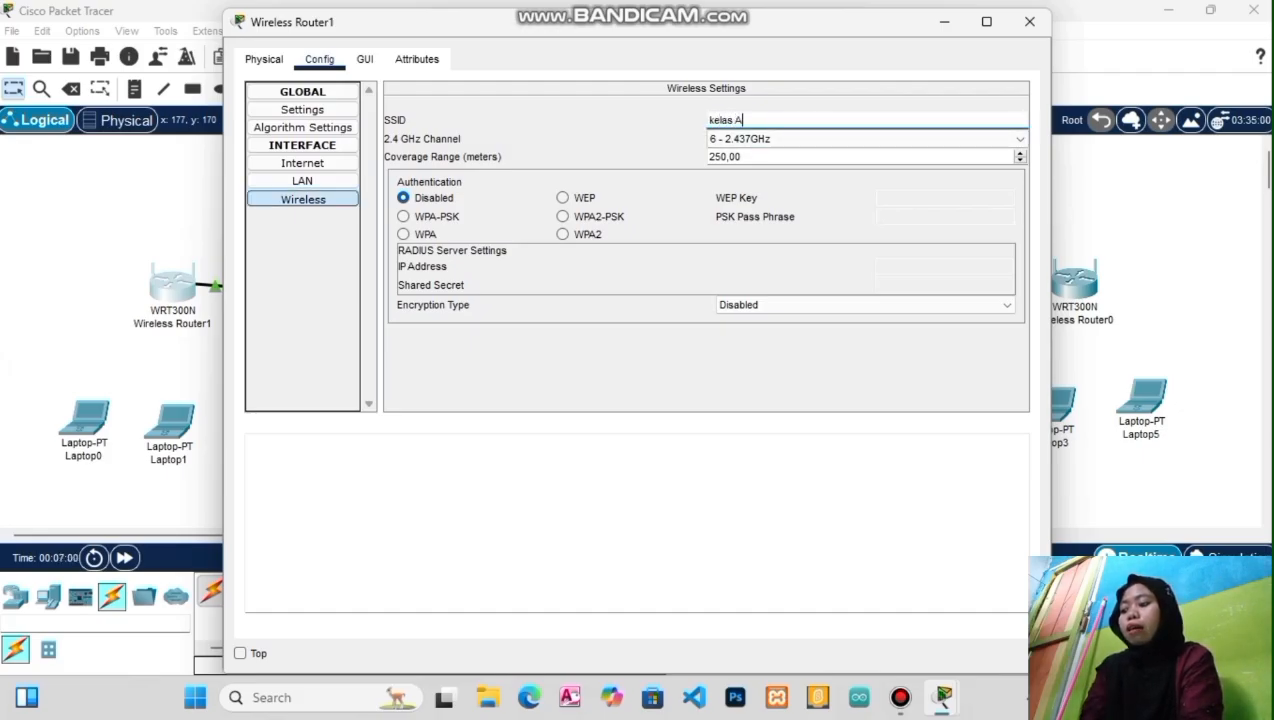
pyautogui.click(425, 217)
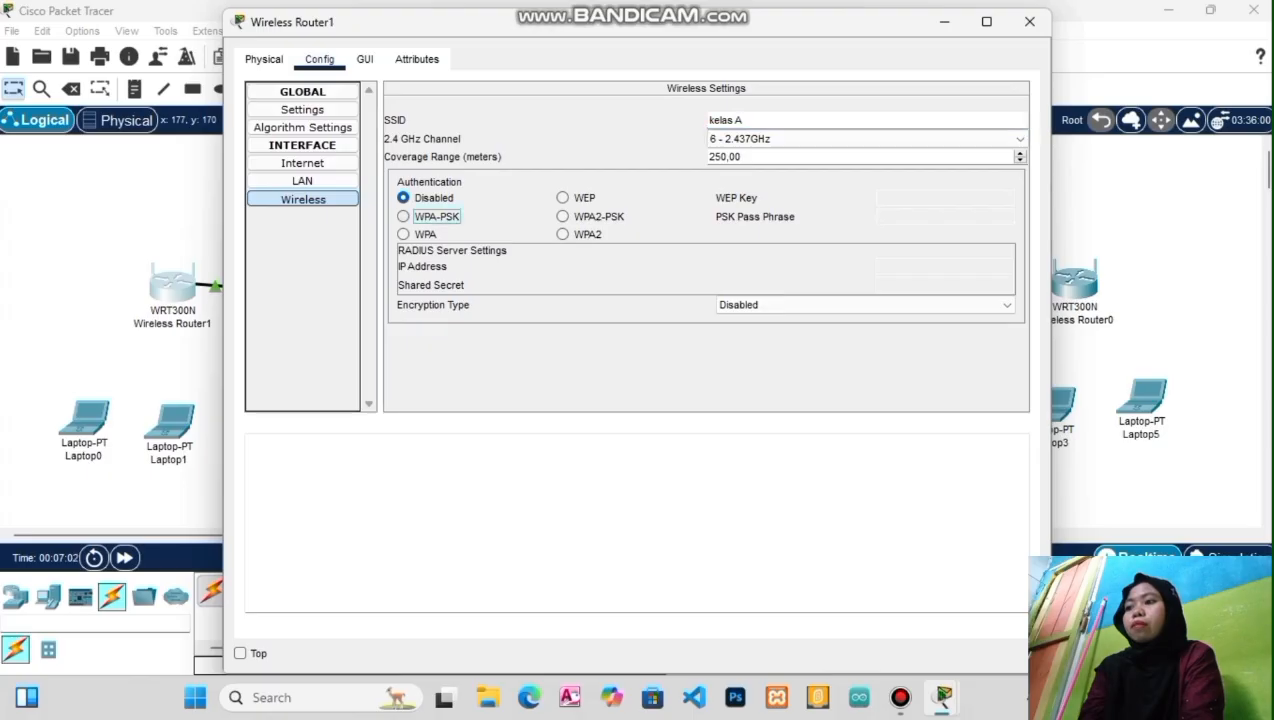
pyautogui.write('1')
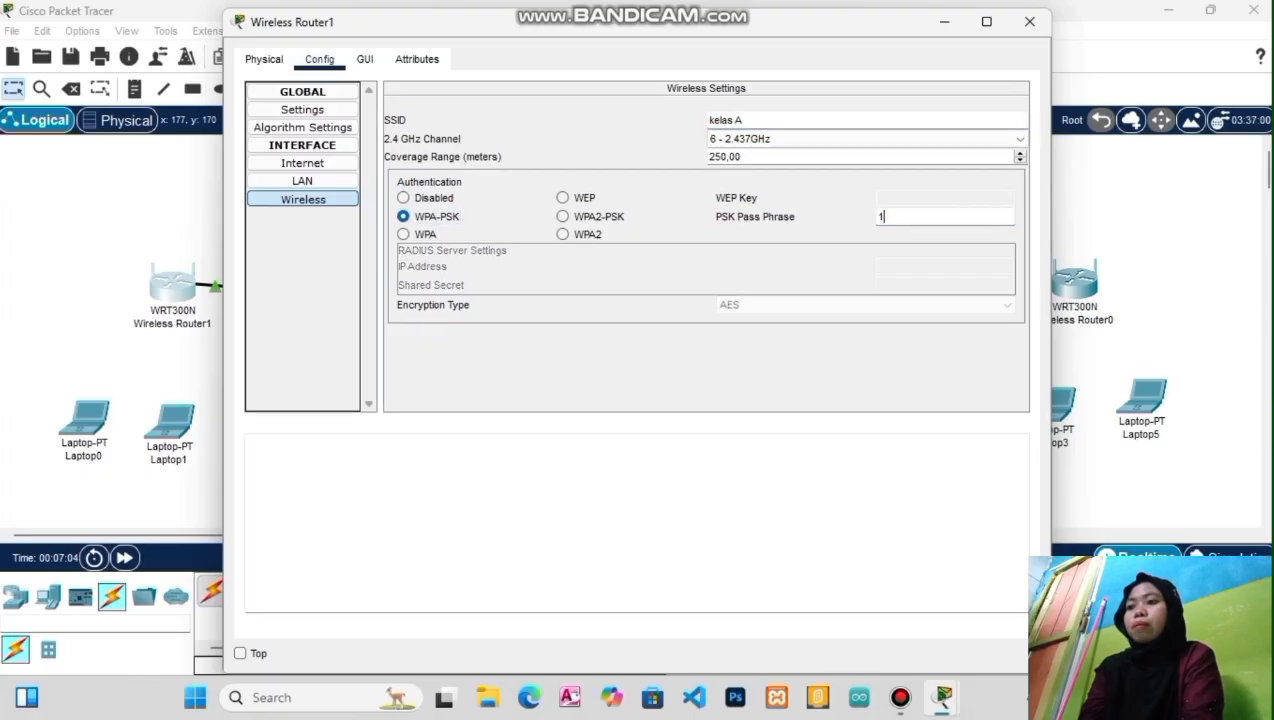
pyautogui.write('2345678')
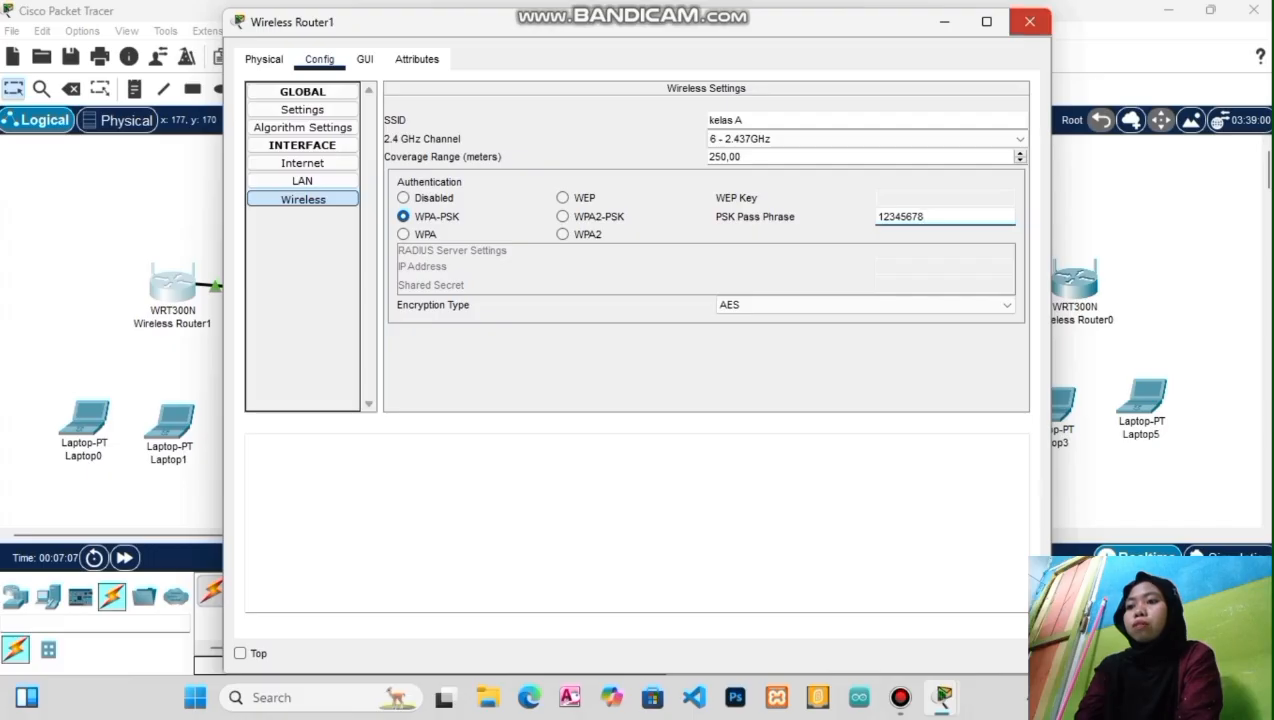
pyautogui.click(1029, 21)
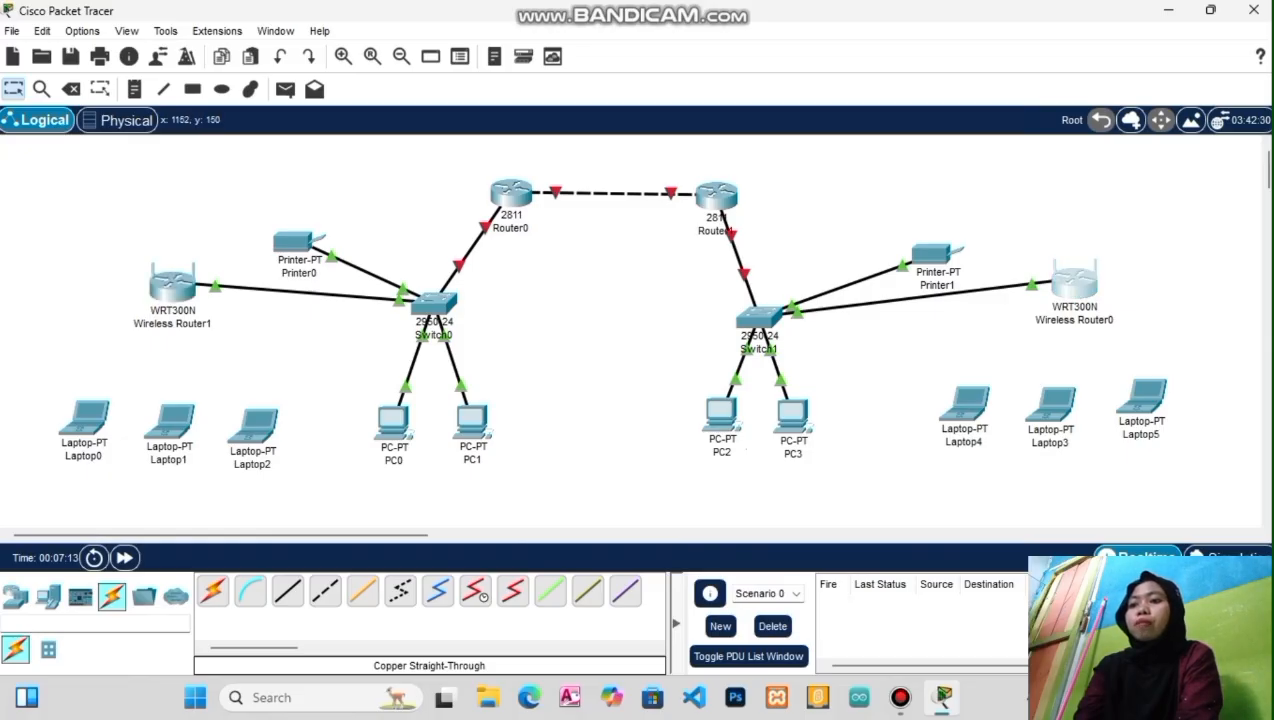
# Change Wireless Router0's SSID from Default to kelas B
pyautogui.click(1075, 284)
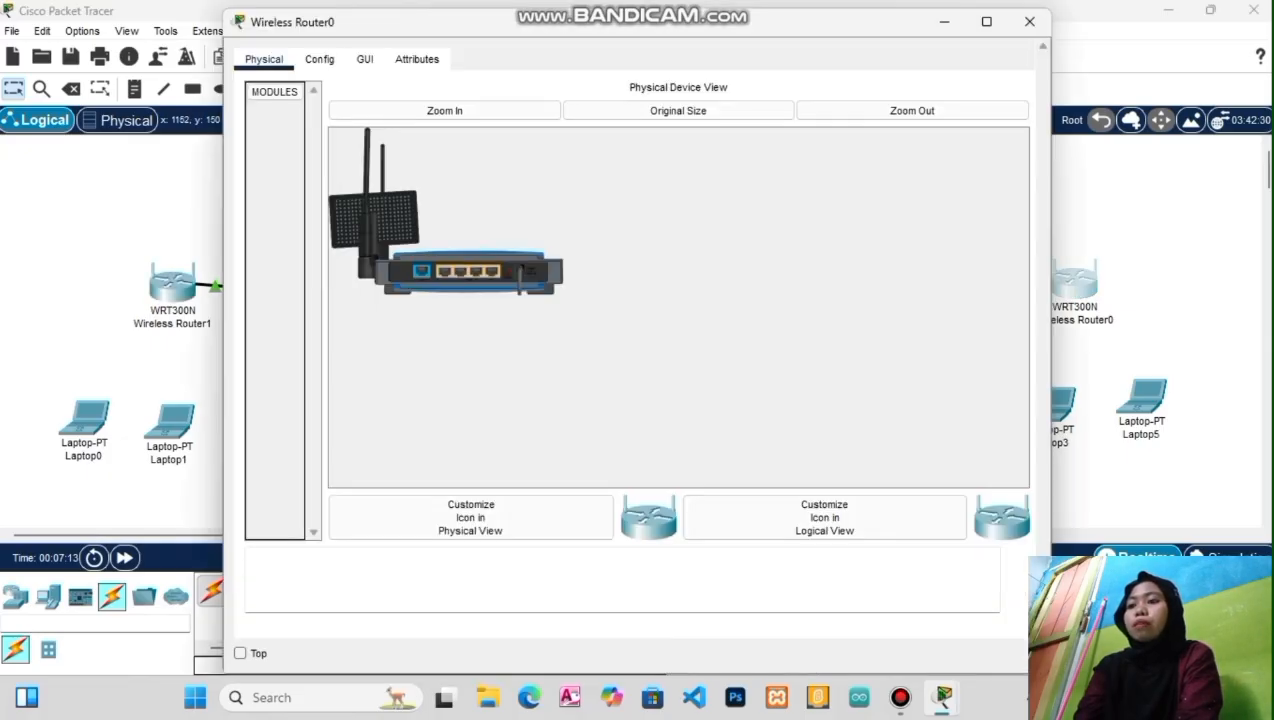
pyautogui.click(319, 59)
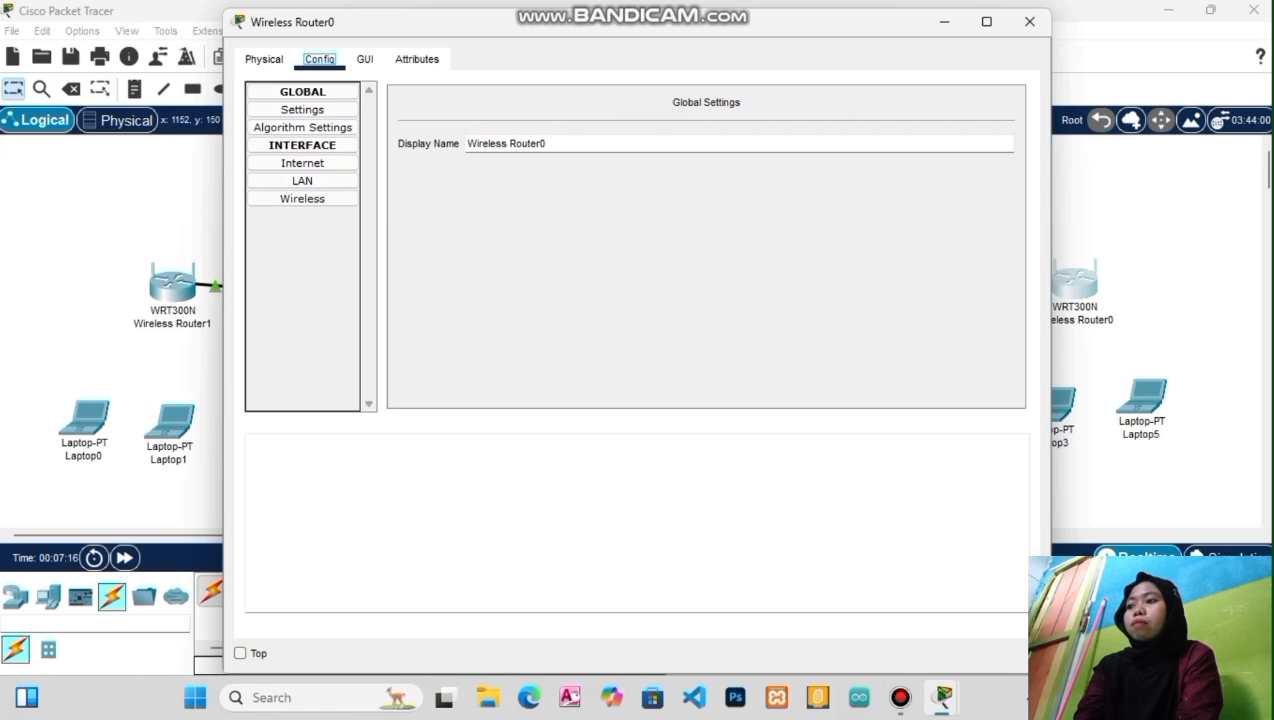
pyautogui.click(303, 199)
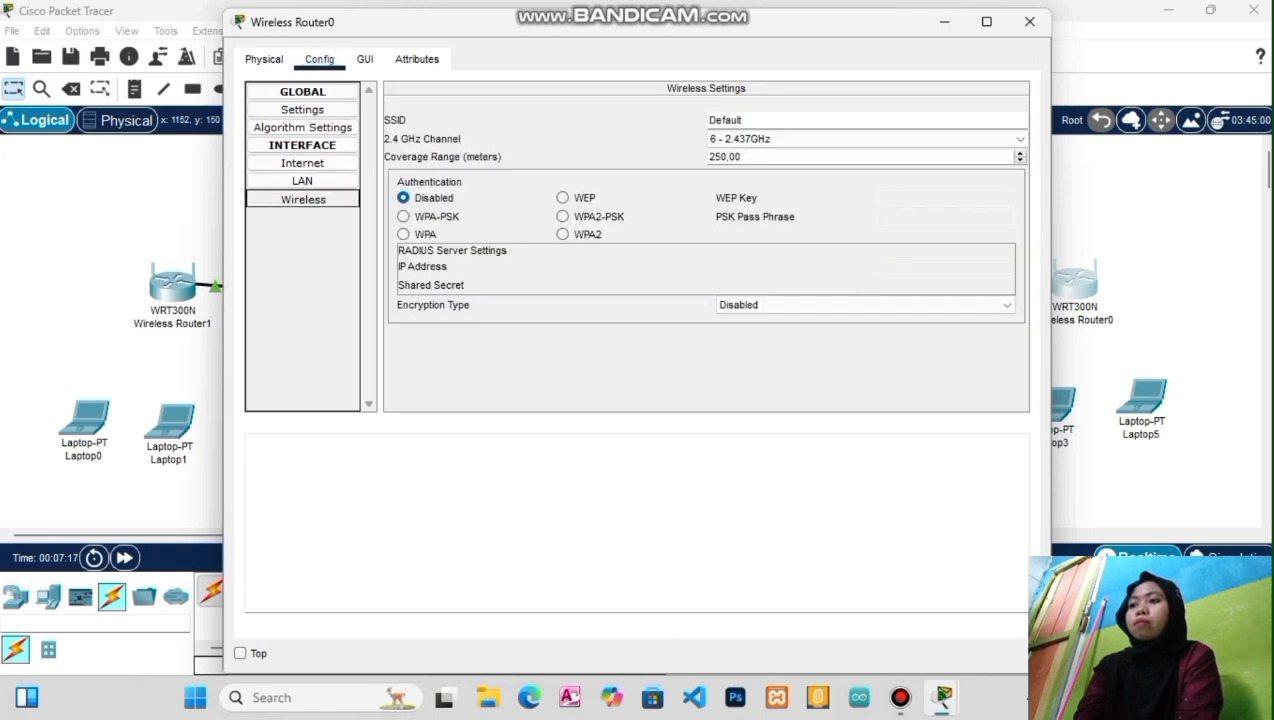
pyautogui.click(740, 120)
pyautogui.doubleClick(725, 120)
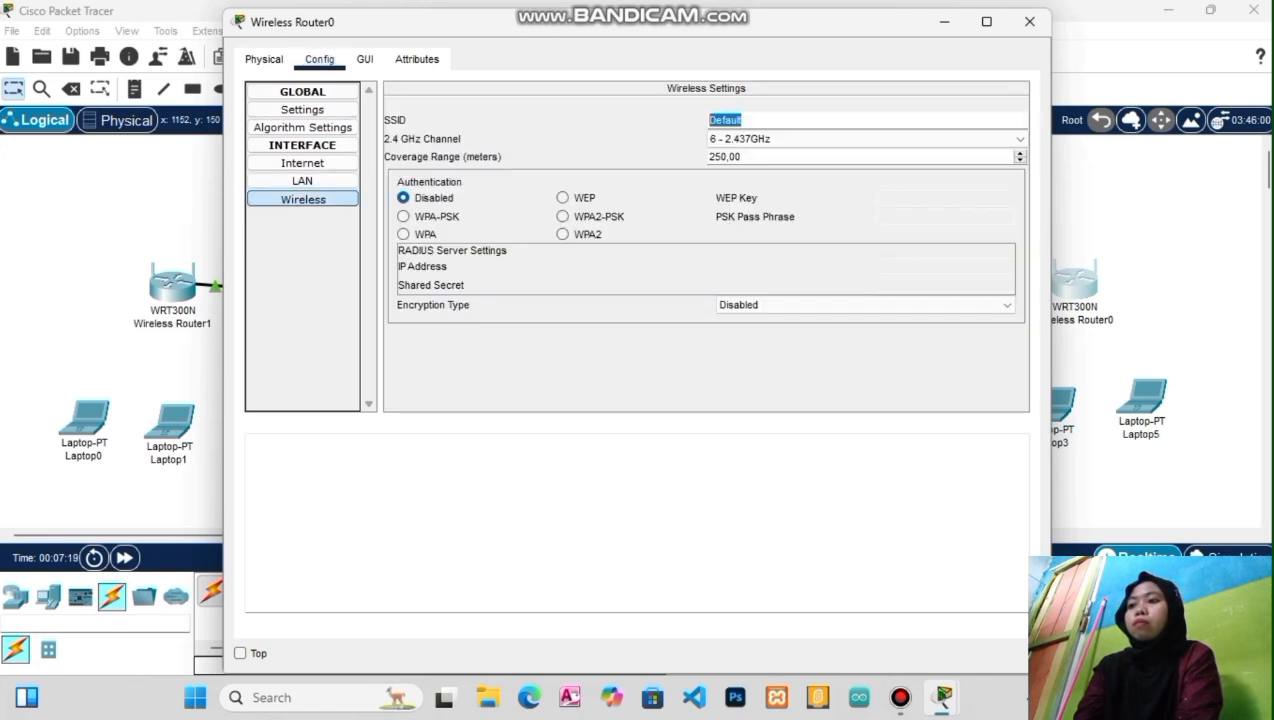
pyautogui.write('kelas B')
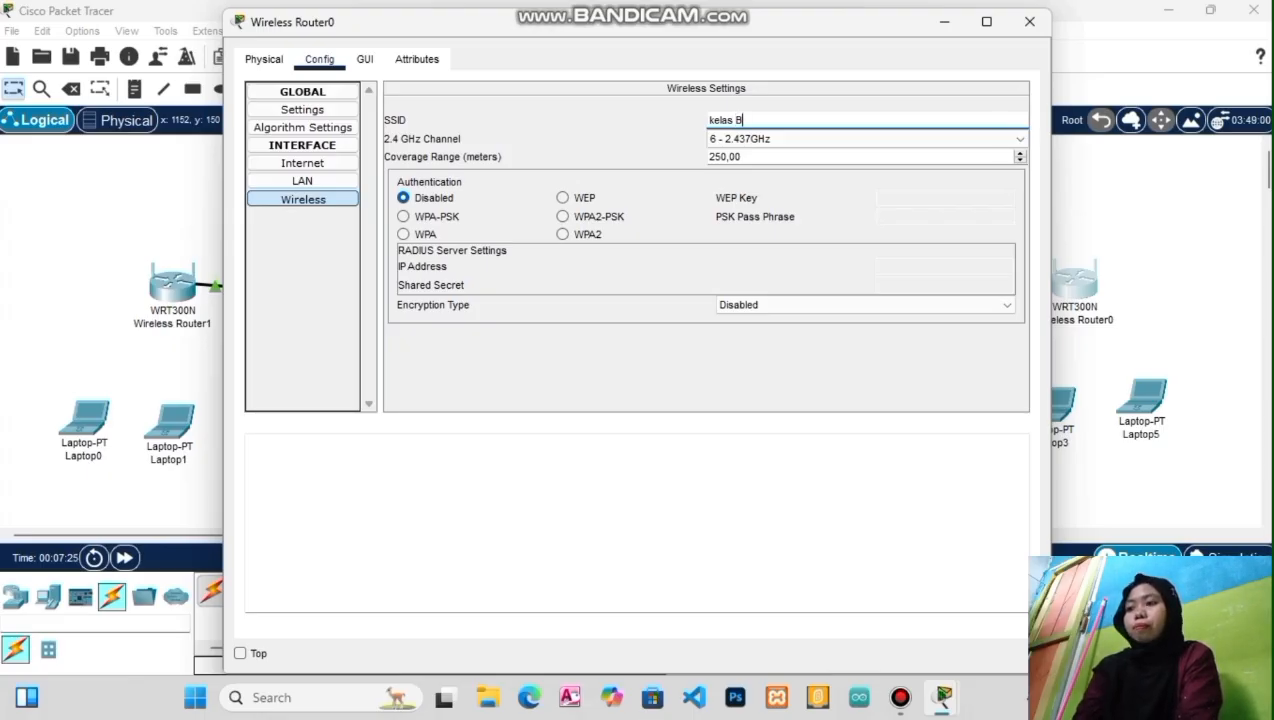
pyautogui.press('Return')
# Secure kelas B with WPA-PSK and a pass phrase, then close the router window
pyautogui.click(405, 216)
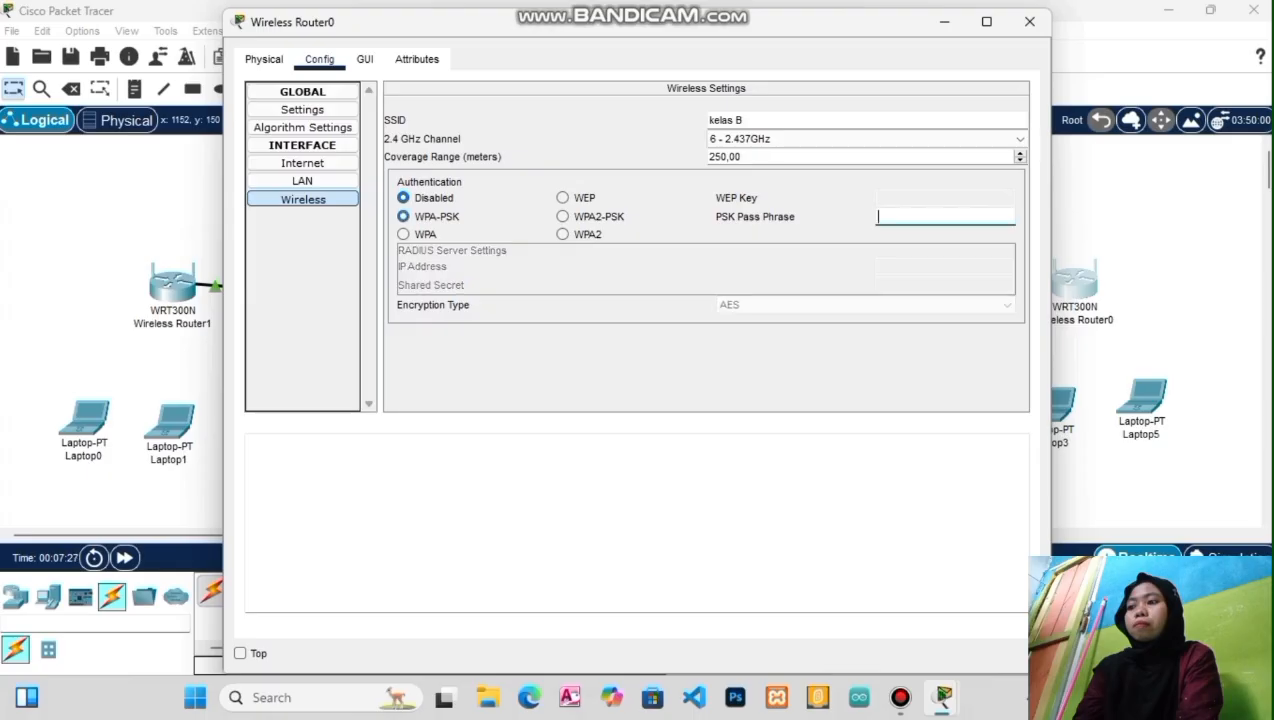
pyautogui.write('1')
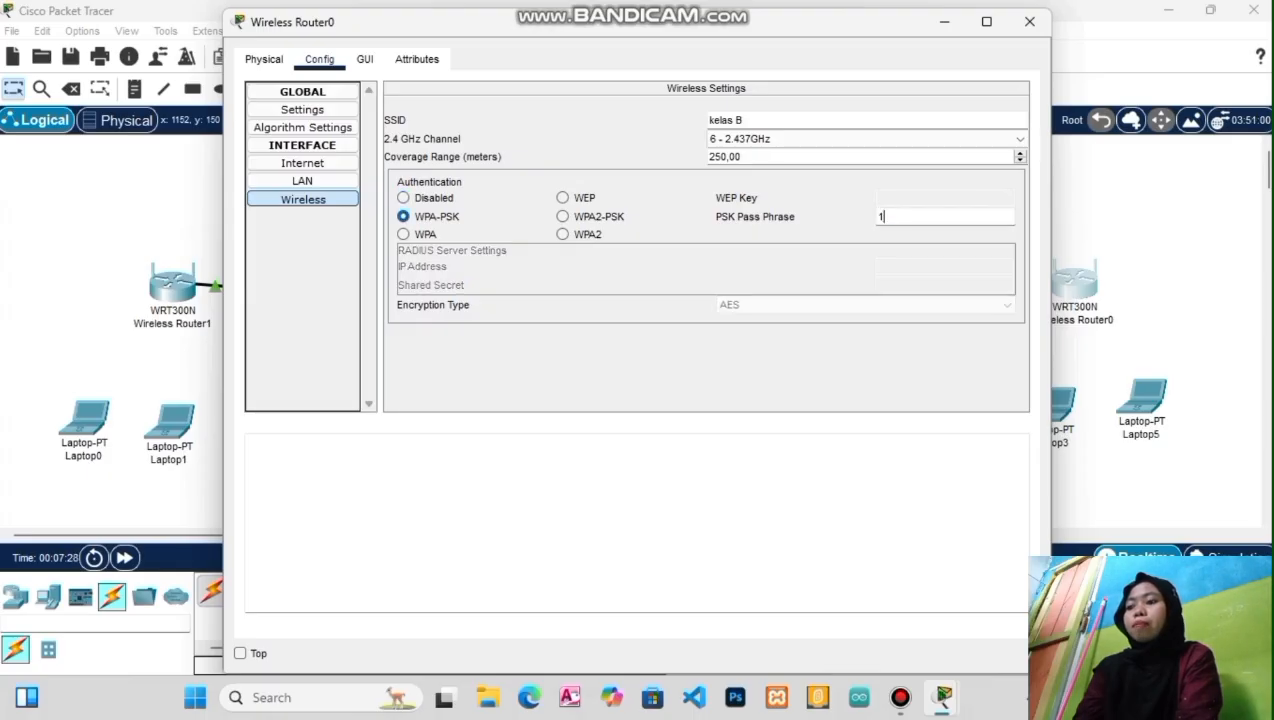
pyautogui.write('23456788')
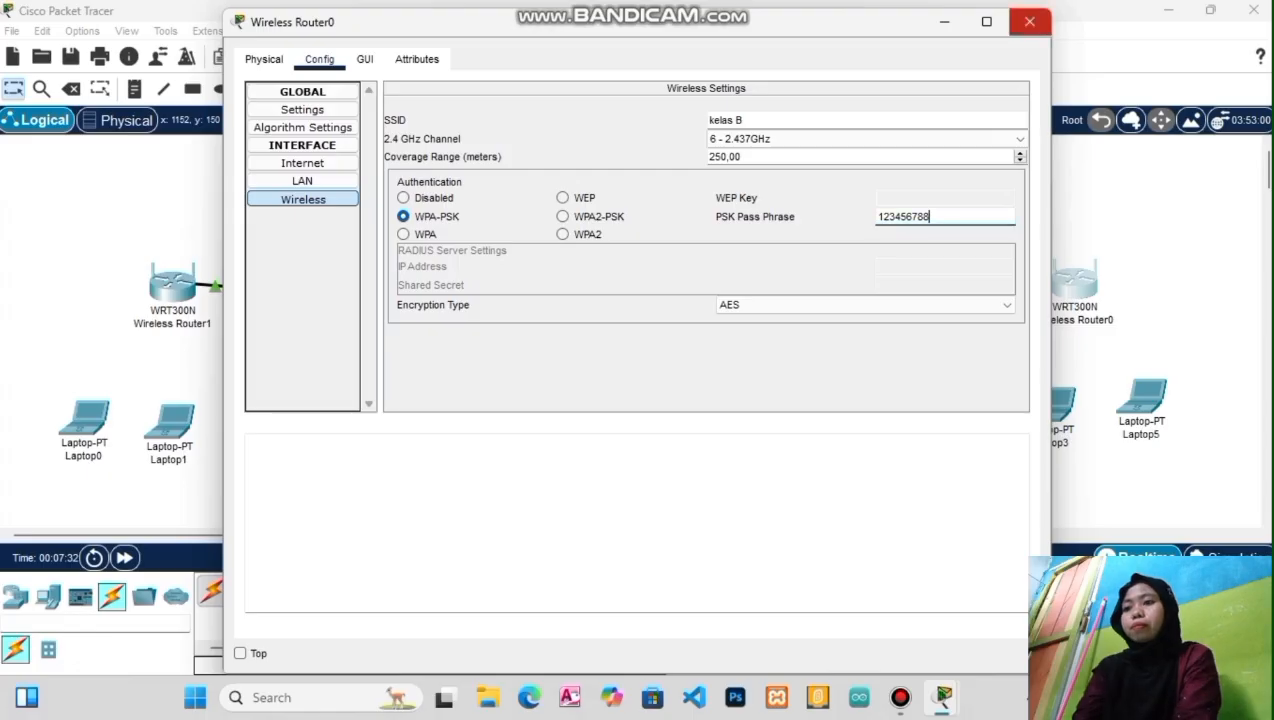
pyautogui.click(1029, 21)
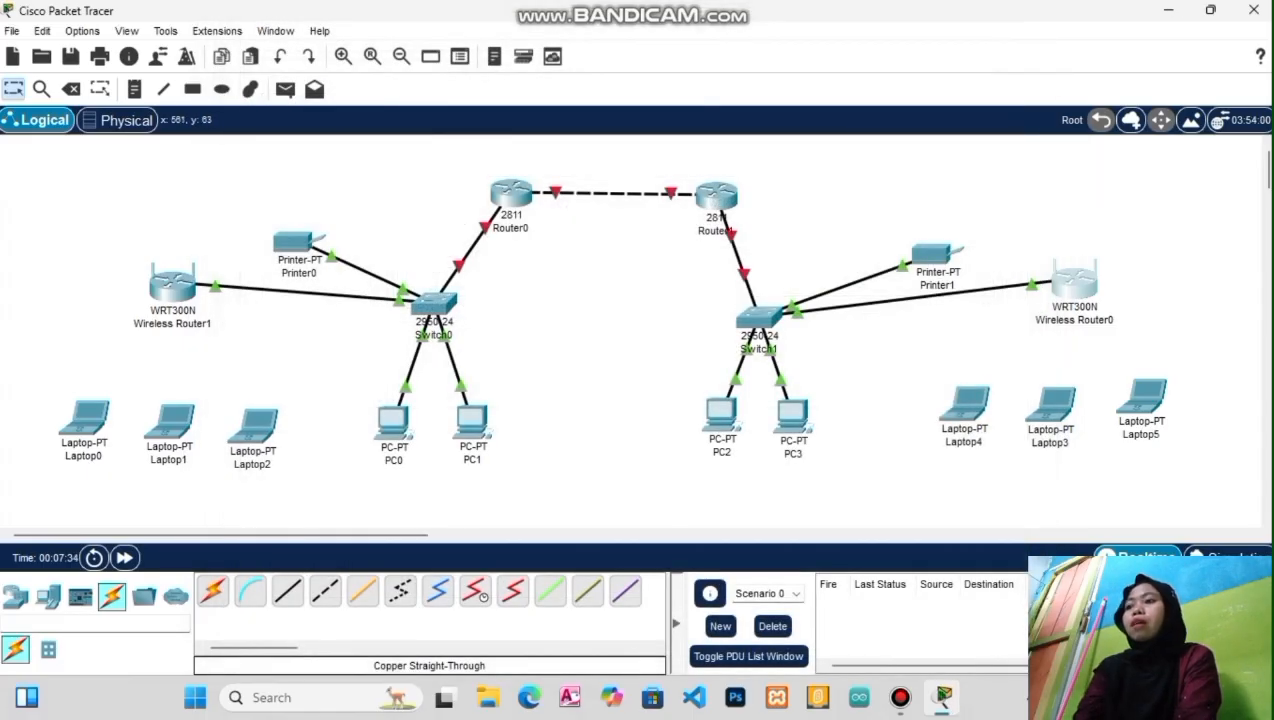
# Set Router0's FastEthernet0/0 to 192.168.0.1, mask 255.255.255.0, with the port on
pyautogui.click(517, 194)
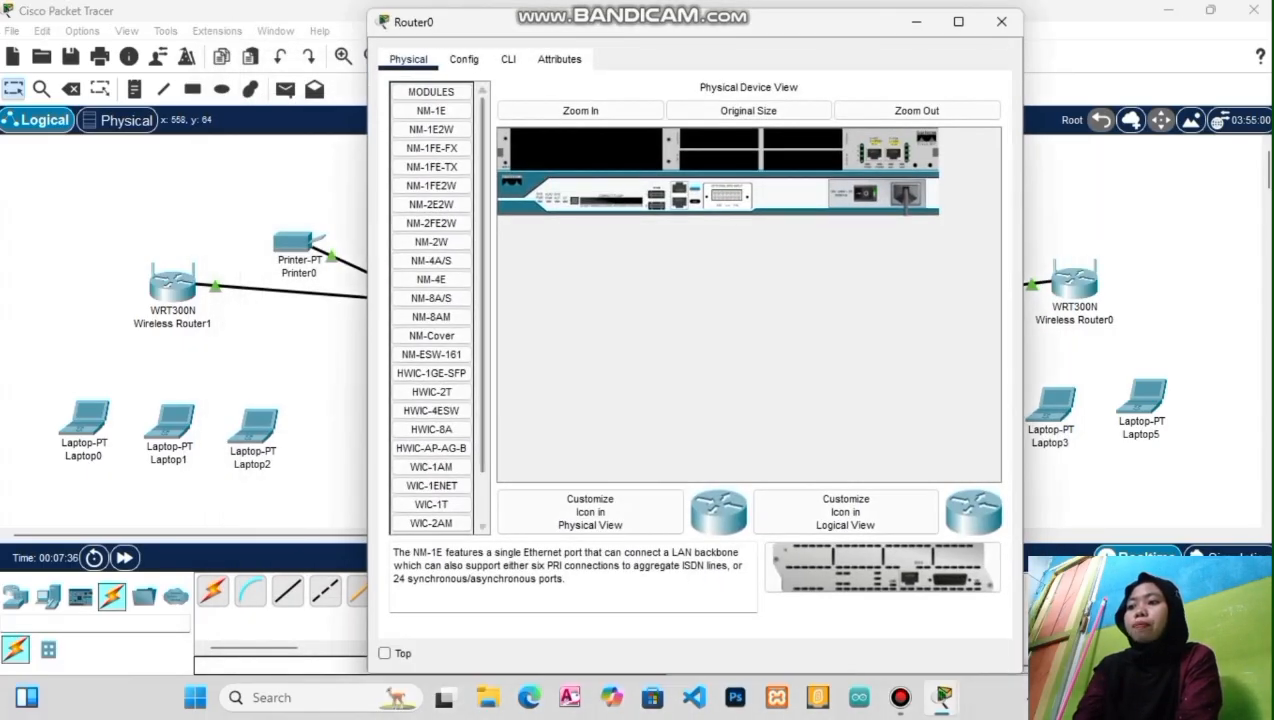
pyautogui.click(508, 59)
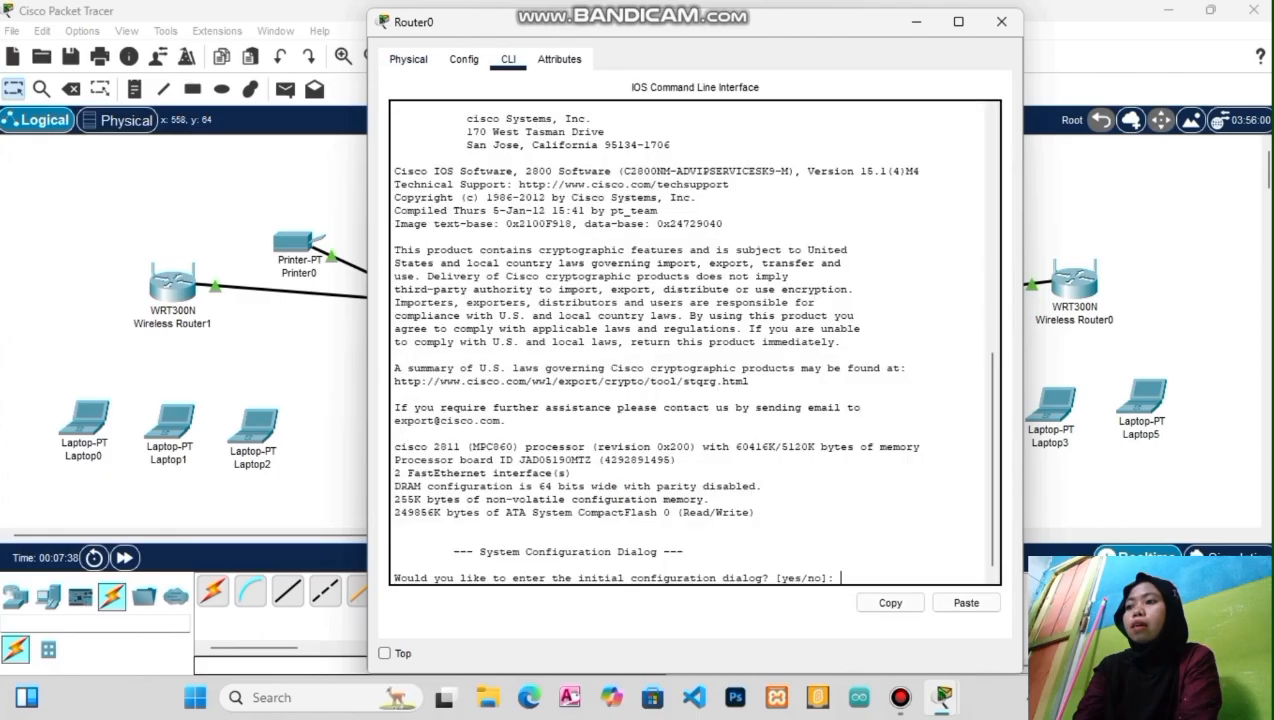
pyautogui.click(463, 59)
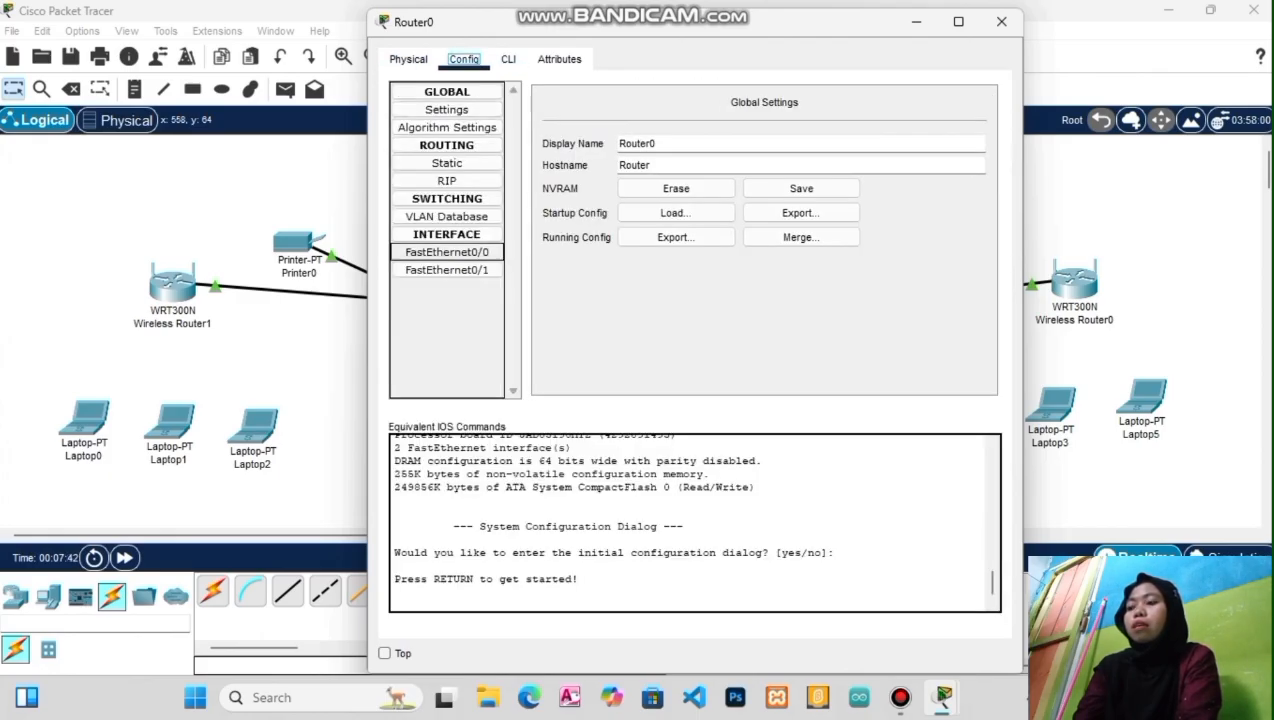
pyautogui.click(447, 252)
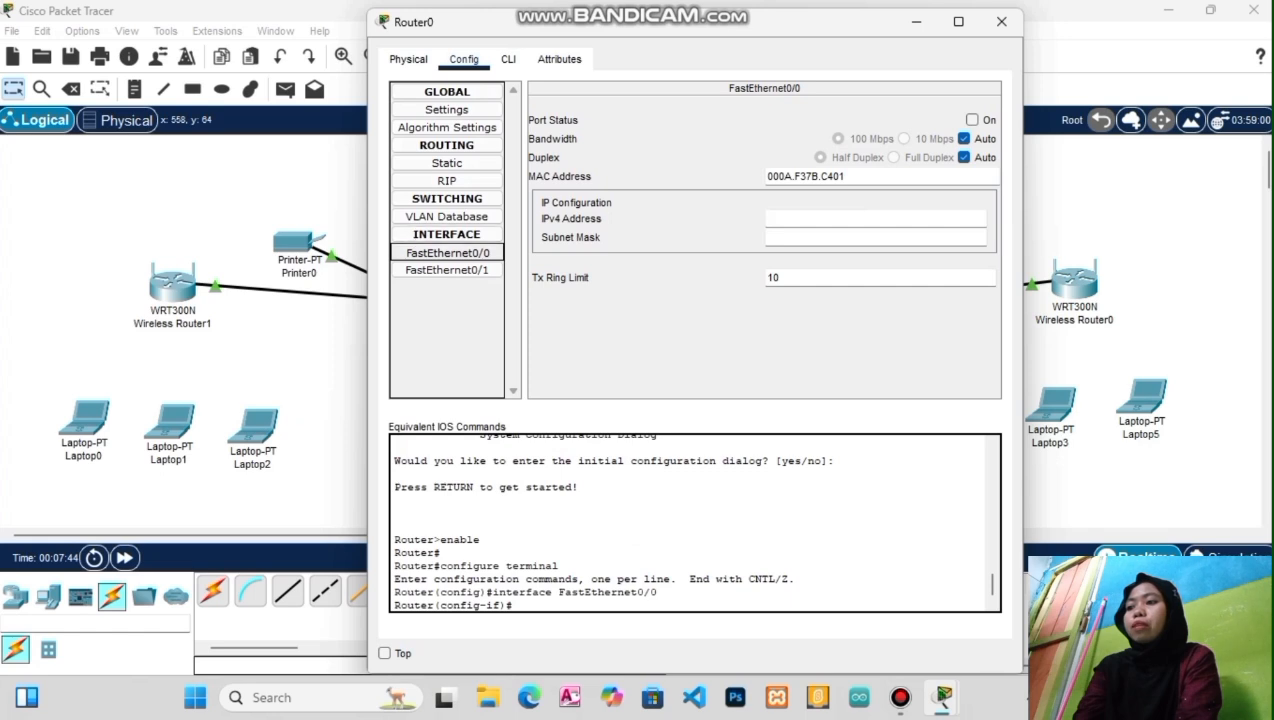
pyautogui.click(830, 218)
pyautogui.write('1')
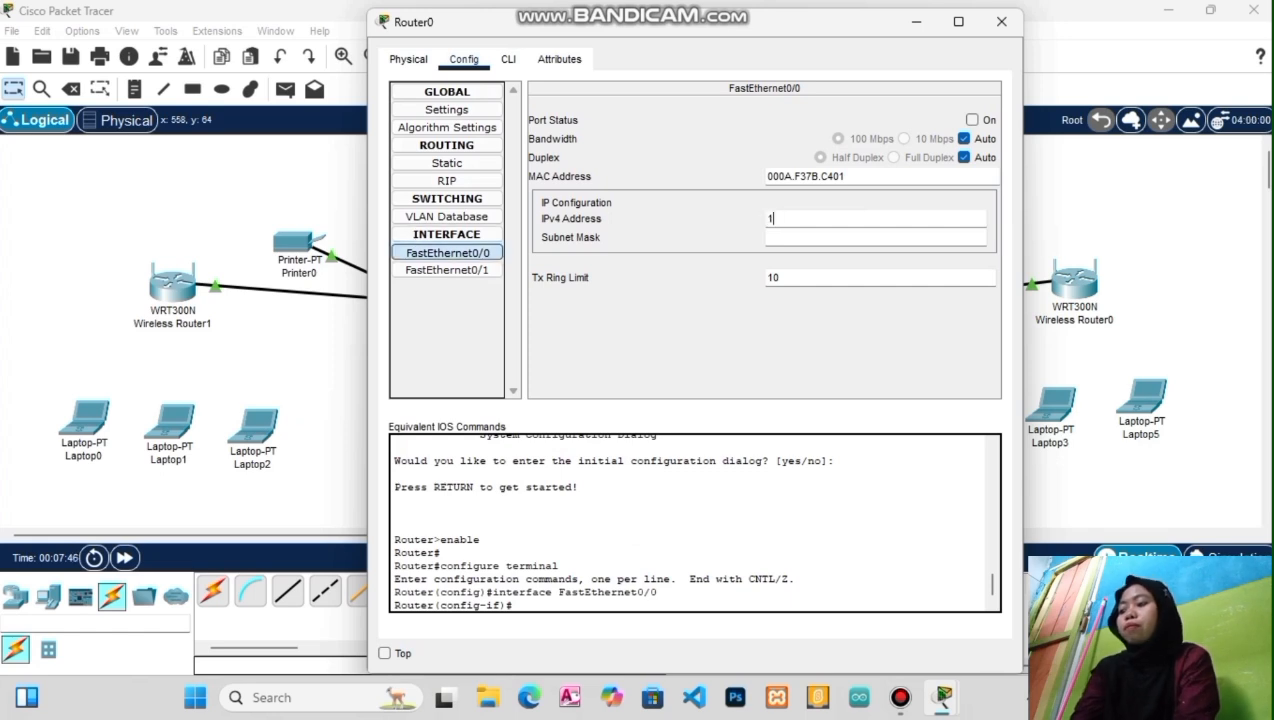
pyautogui.write('22')
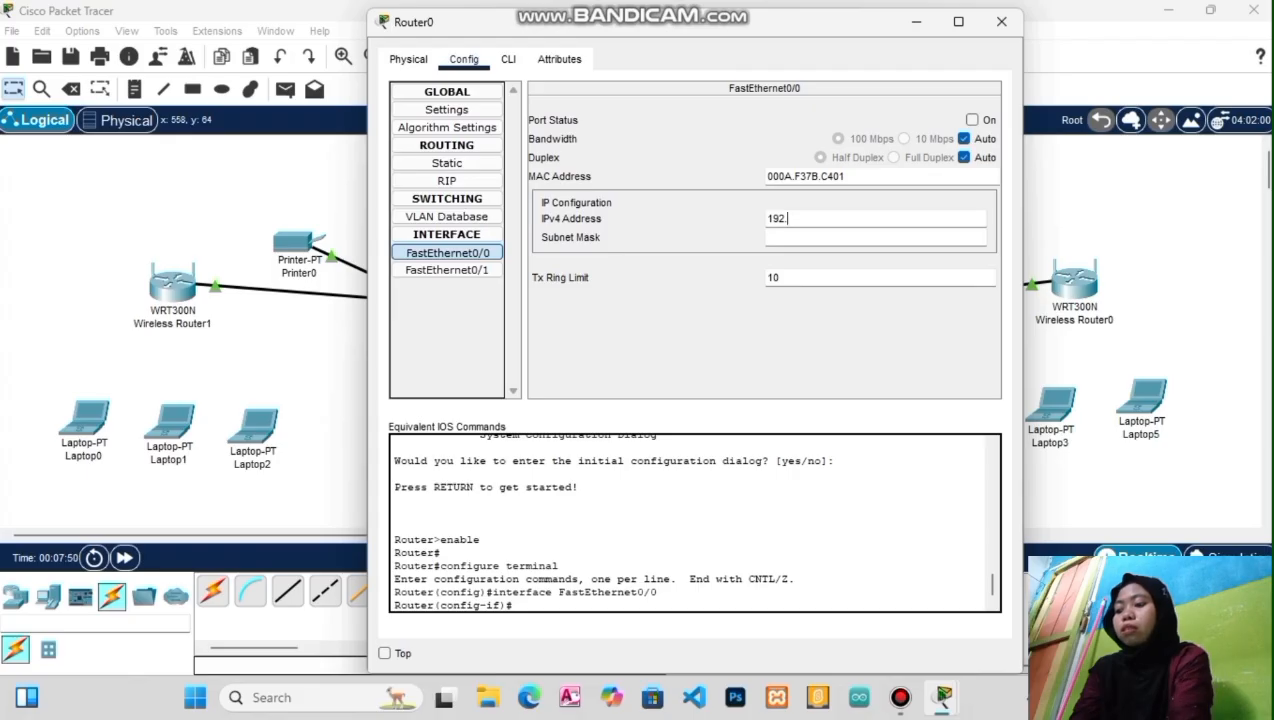
pyautogui.write('168.0')
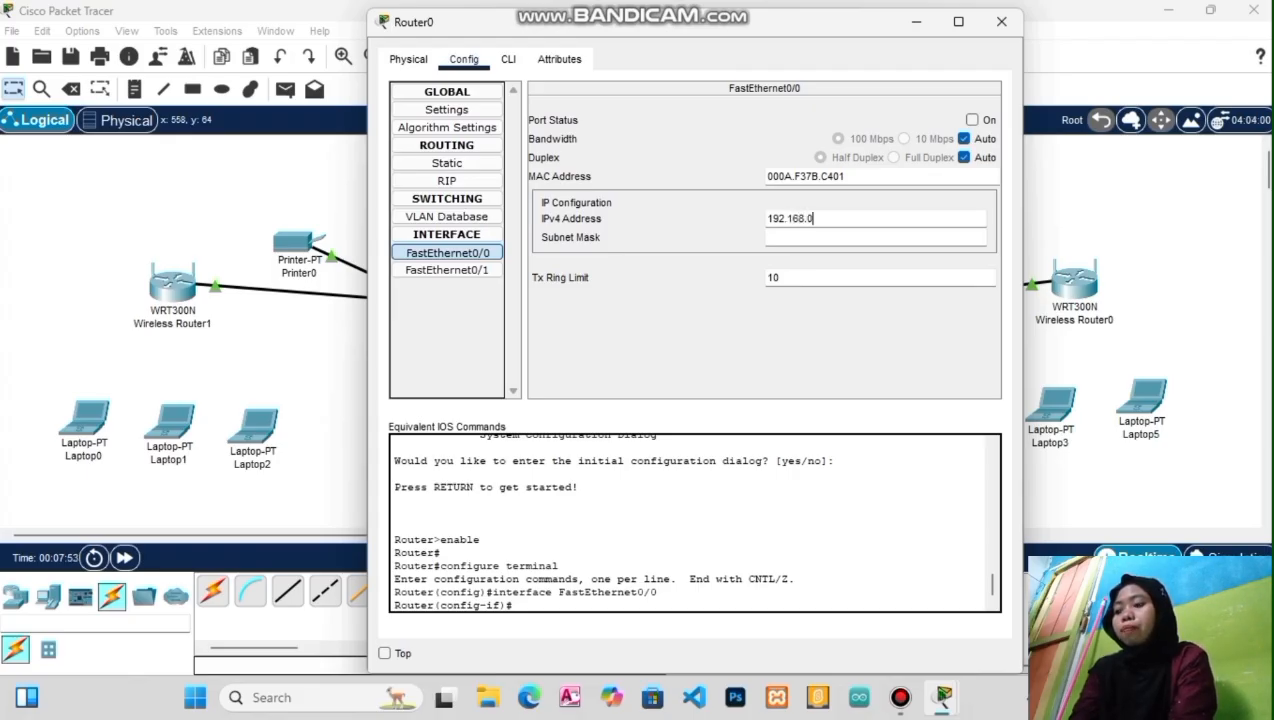
pyautogui.write('.1')
pyautogui.click(824, 219)
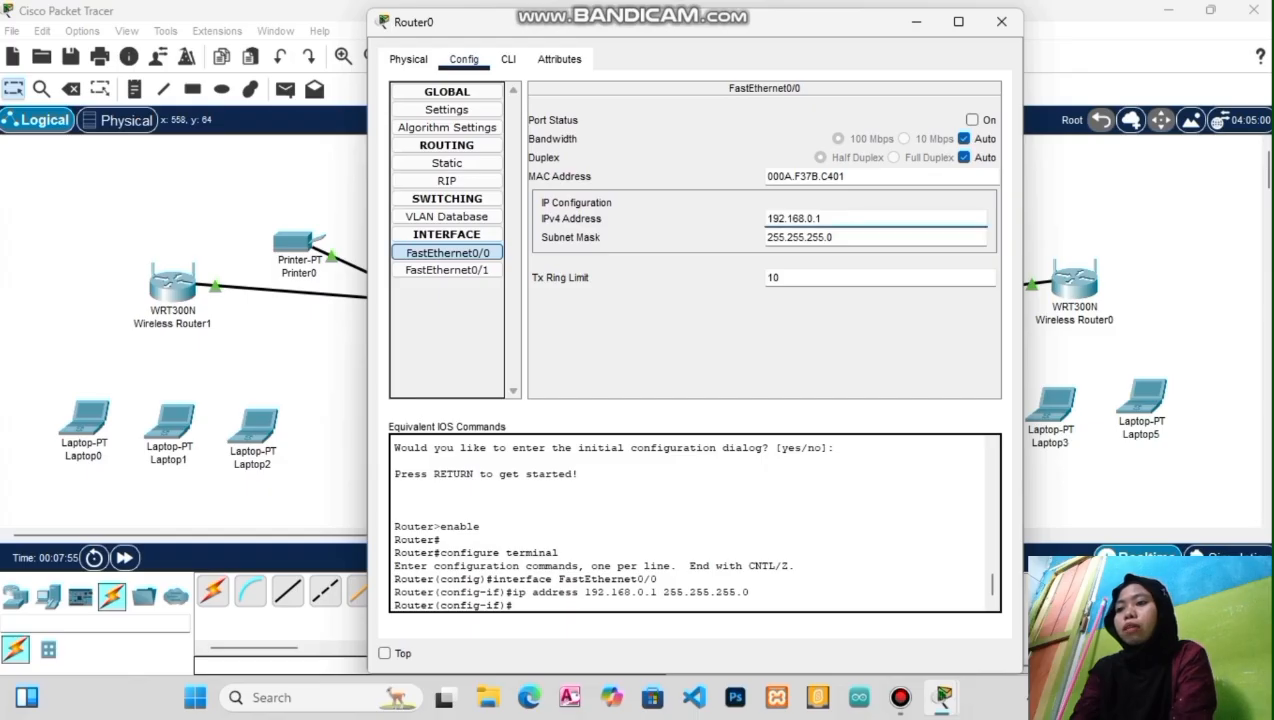
pyautogui.click(971, 120)
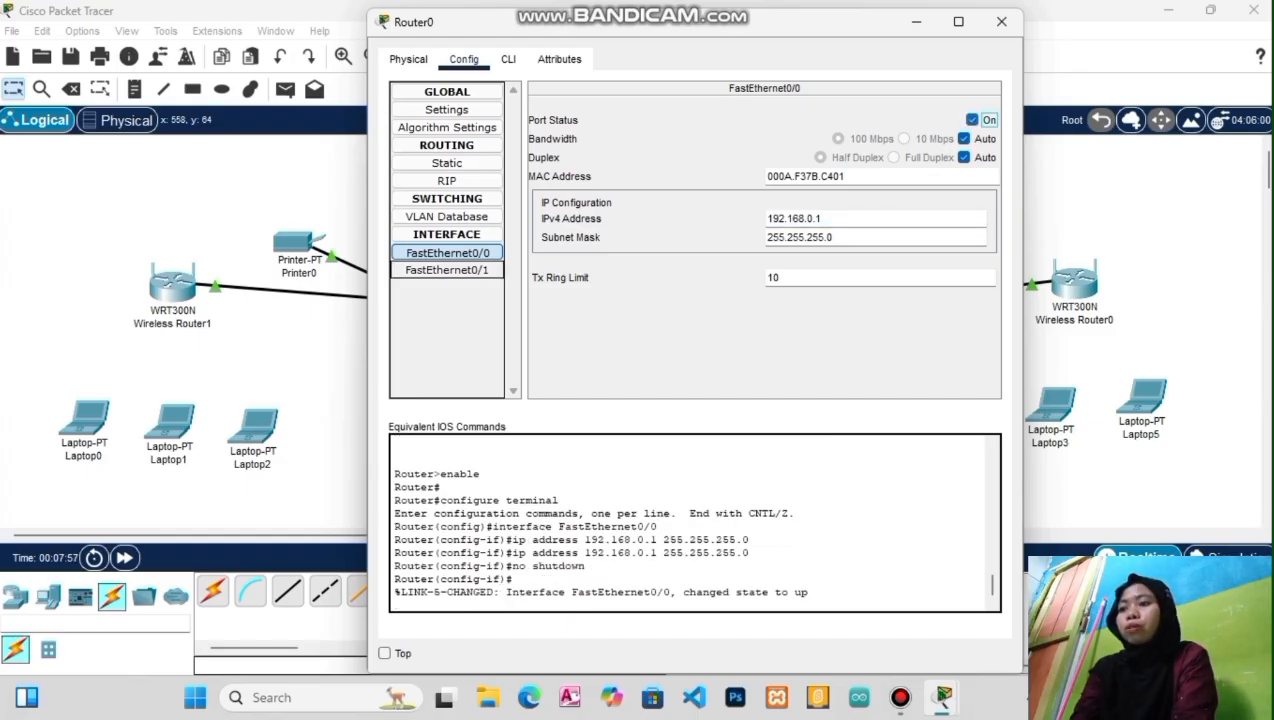
pyautogui.click(447, 271)
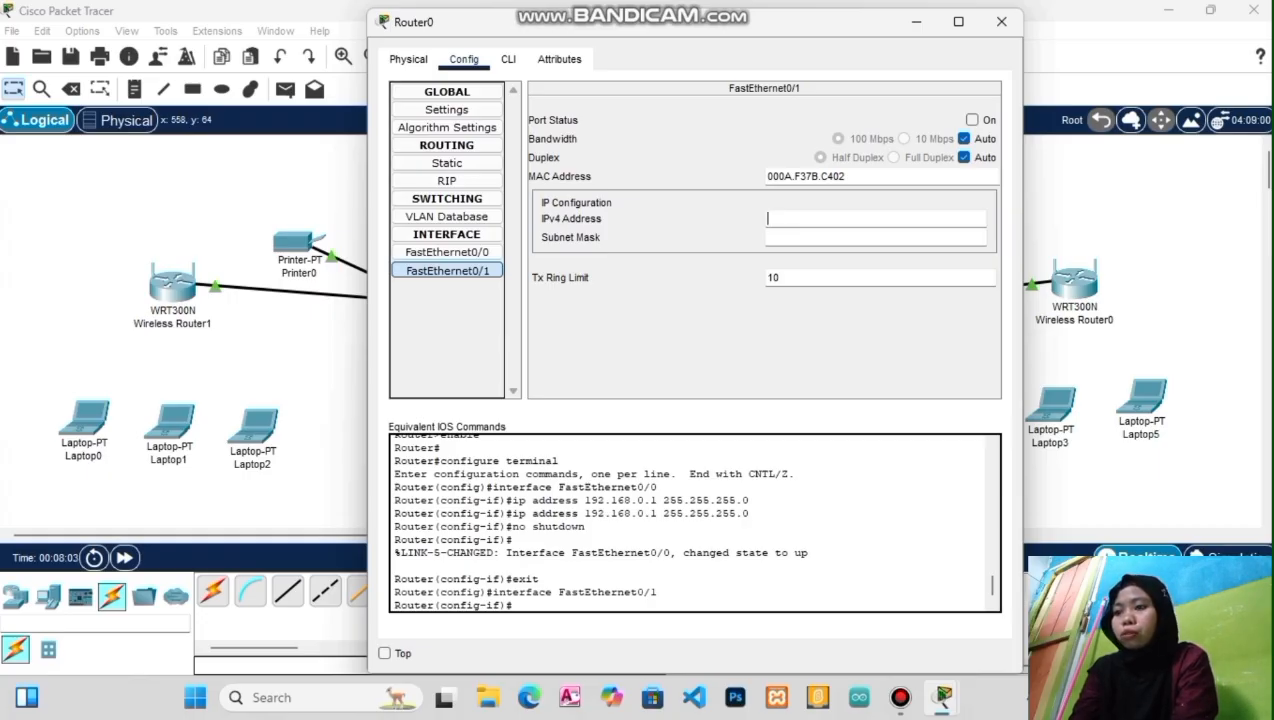
# Give FastEthernet0/1 192.168.1.1 with mask 255.255.255.0, enable it, and close Router0
pyautogui.write('1')
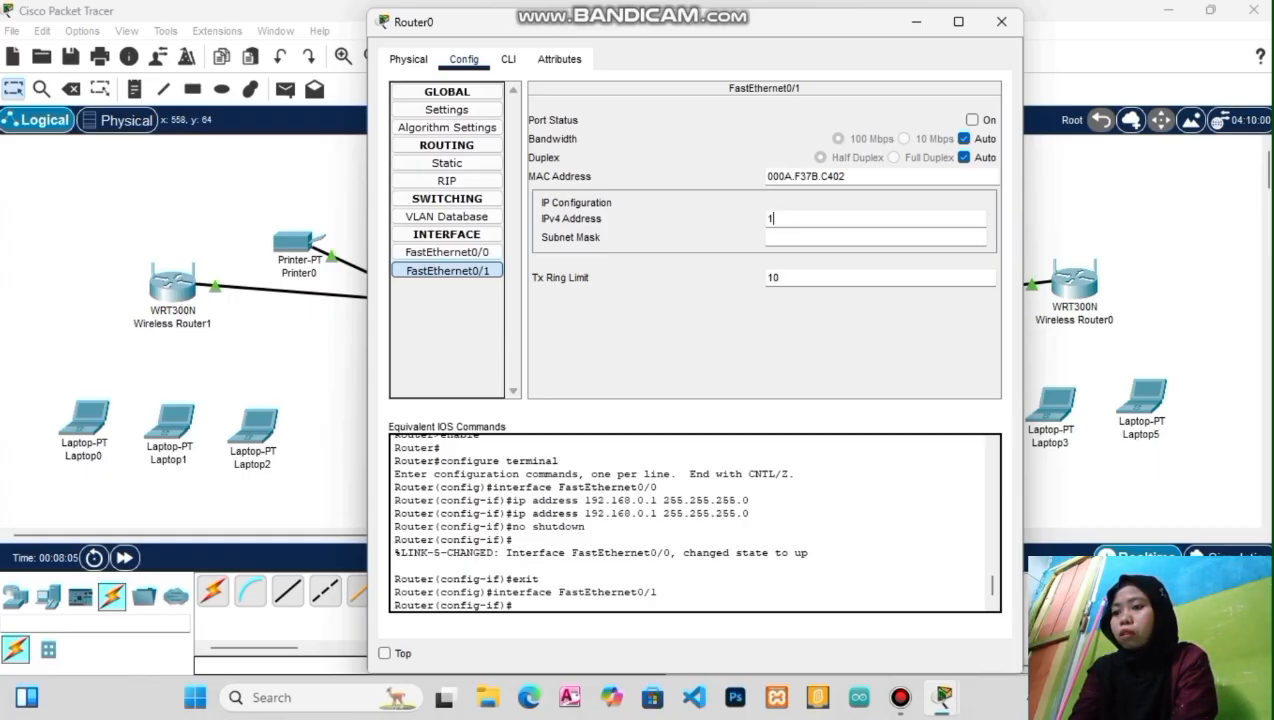
pyautogui.write('92.168.')
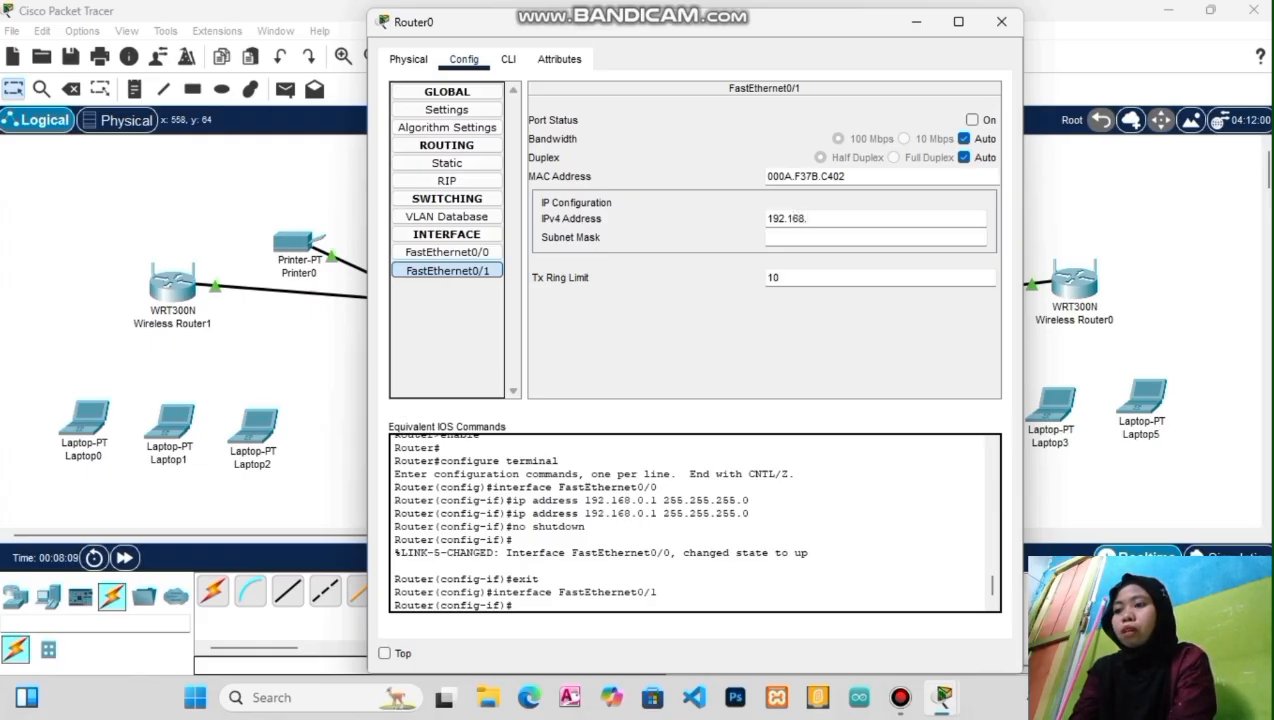
pyautogui.write('1.1')
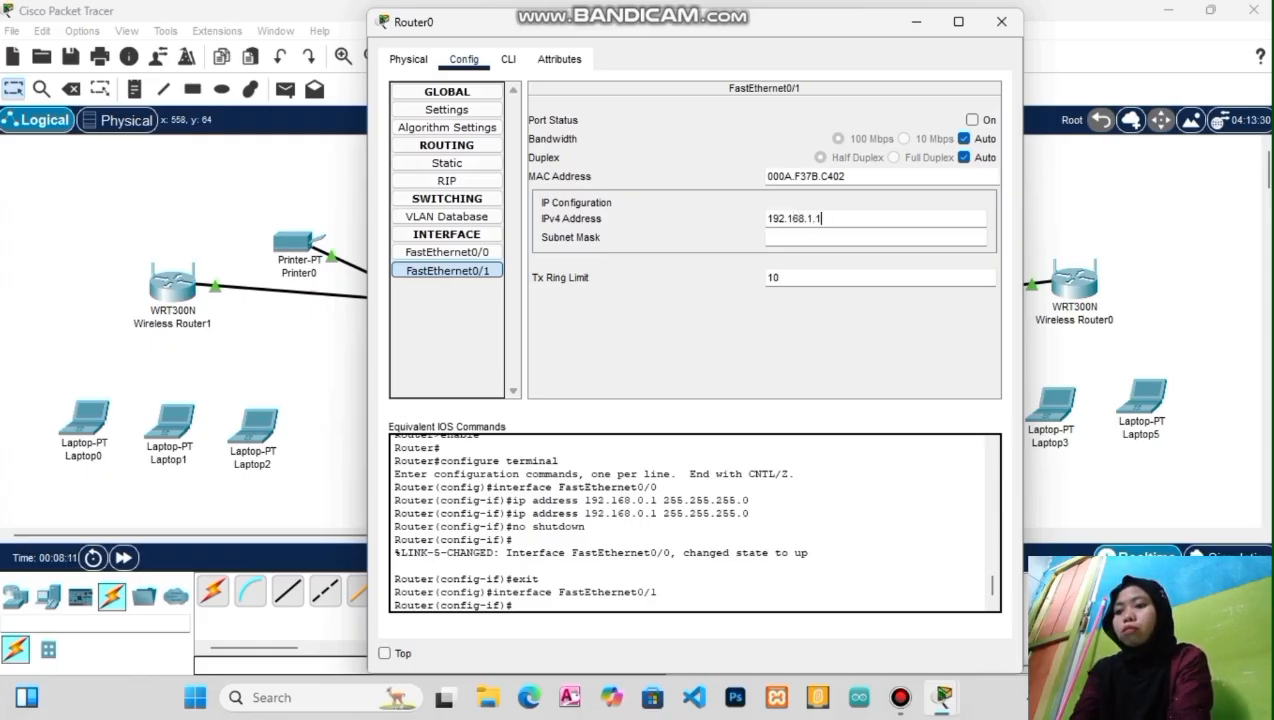
pyautogui.press('Tab')
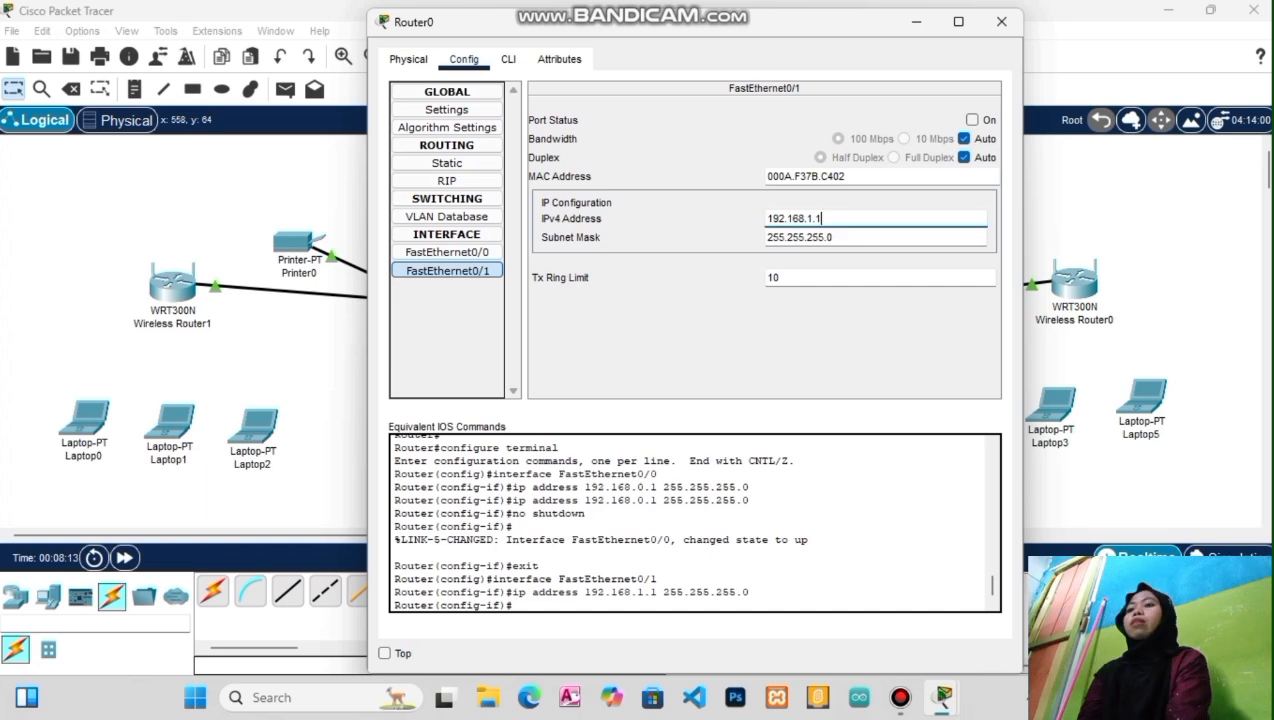
pyautogui.click(972, 120)
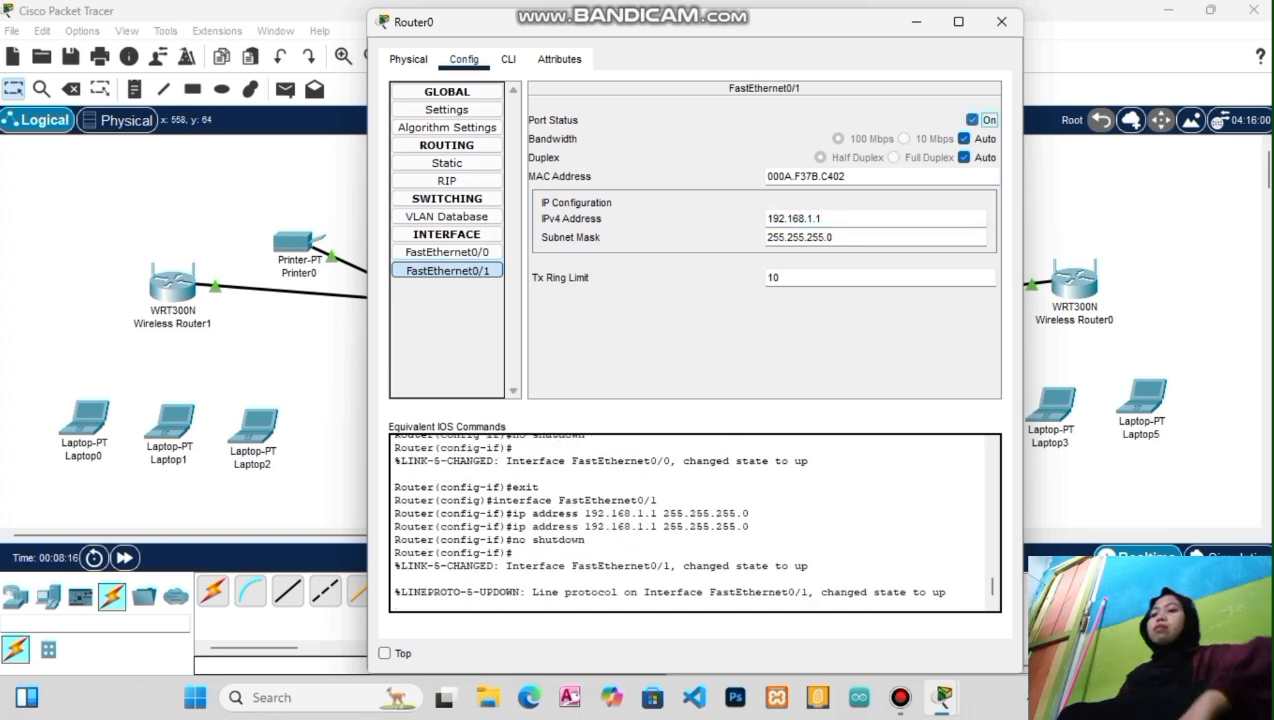
pyautogui.click(1001, 21)
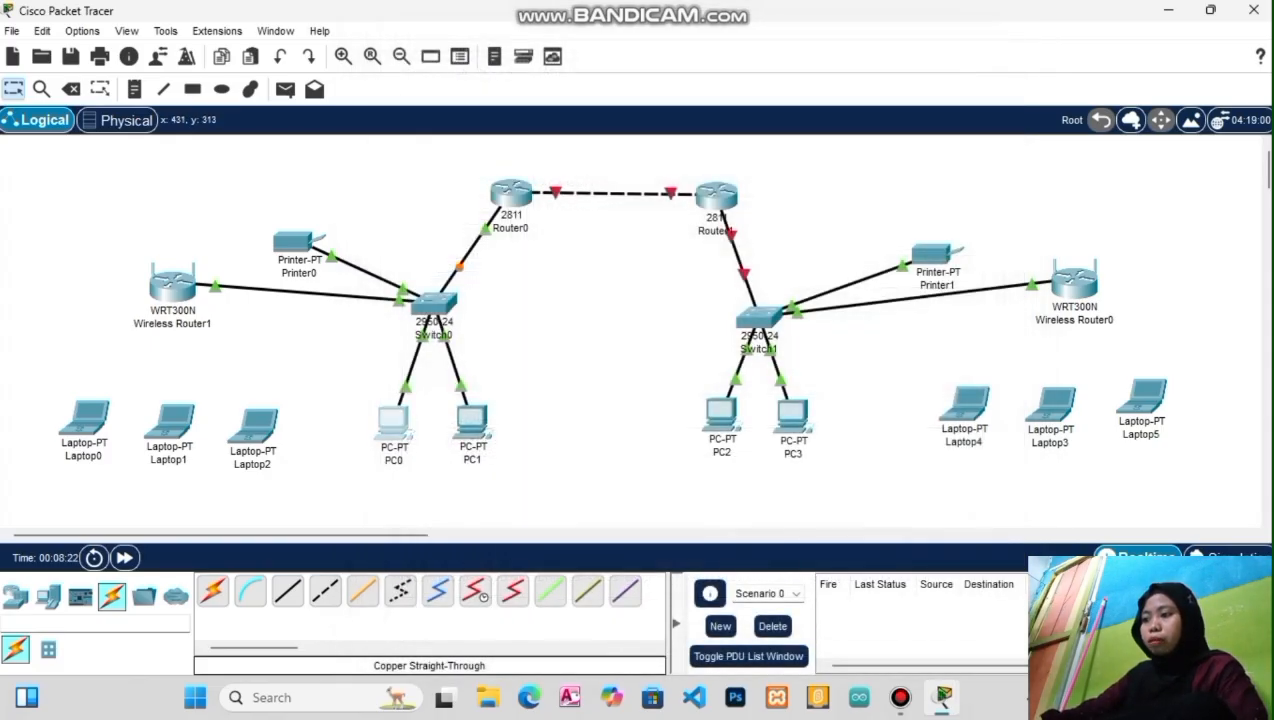
pyautogui.click(393, 420)
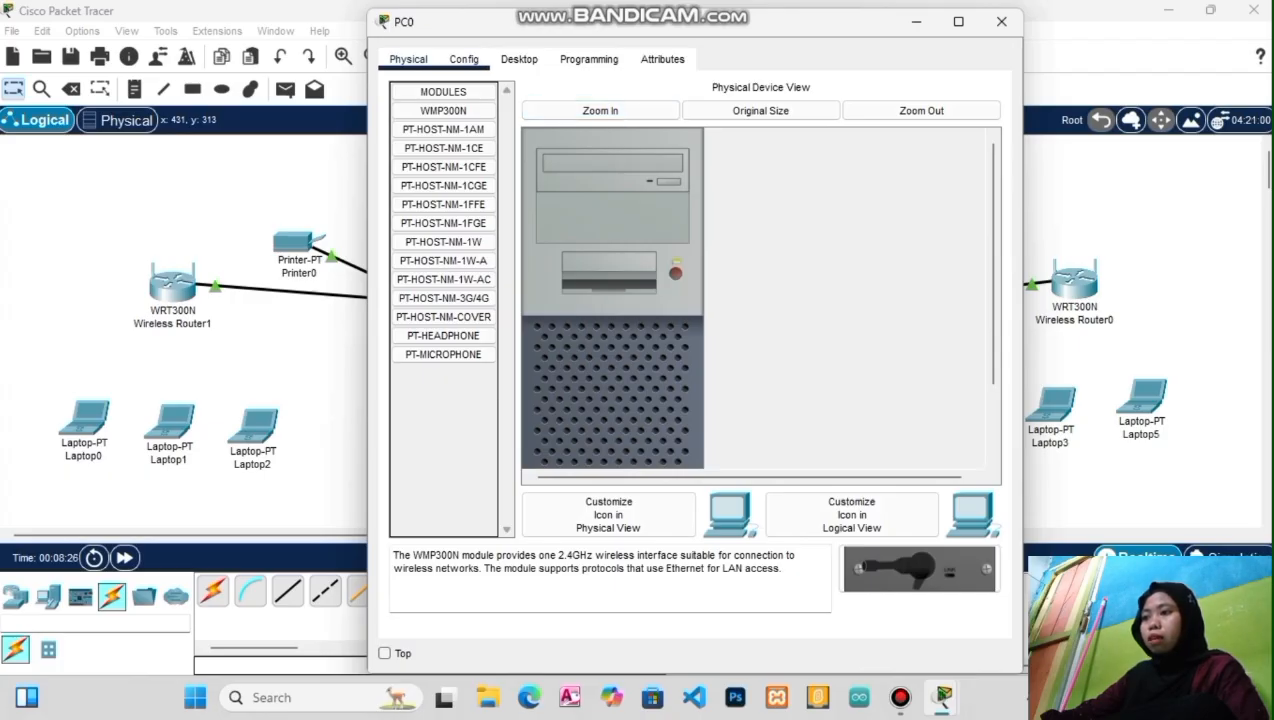
# Set PC0's static IP 192.168.1.2, mask 255.255.255.0, gateway 192.168.1.1
pyautogui.click(519, 59)
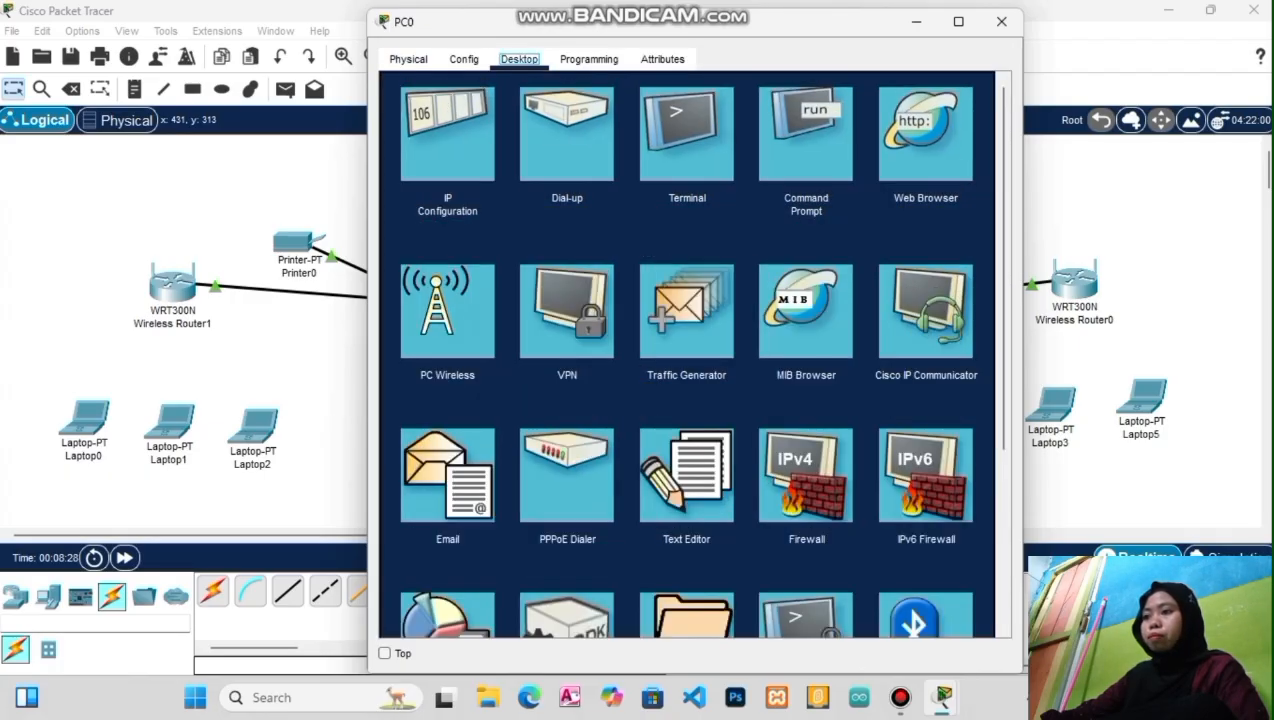
pyautogui.click(447, 133)
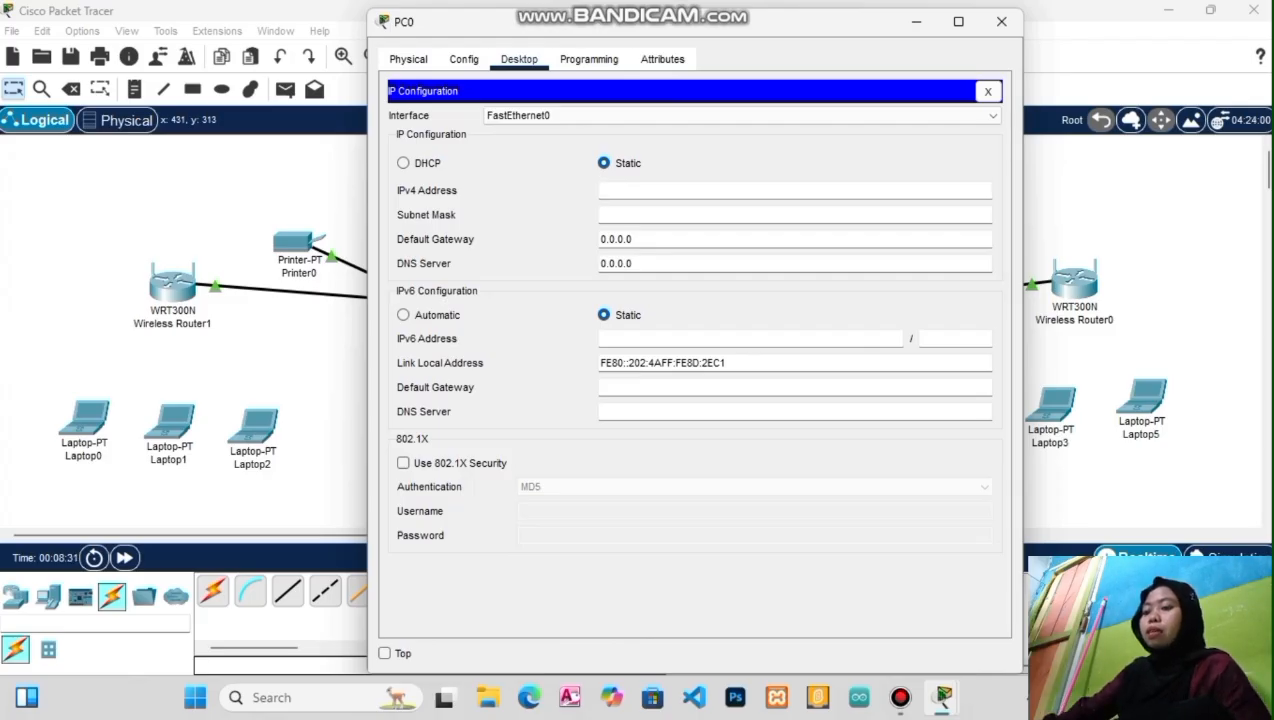
pyautogui.write('192.168')
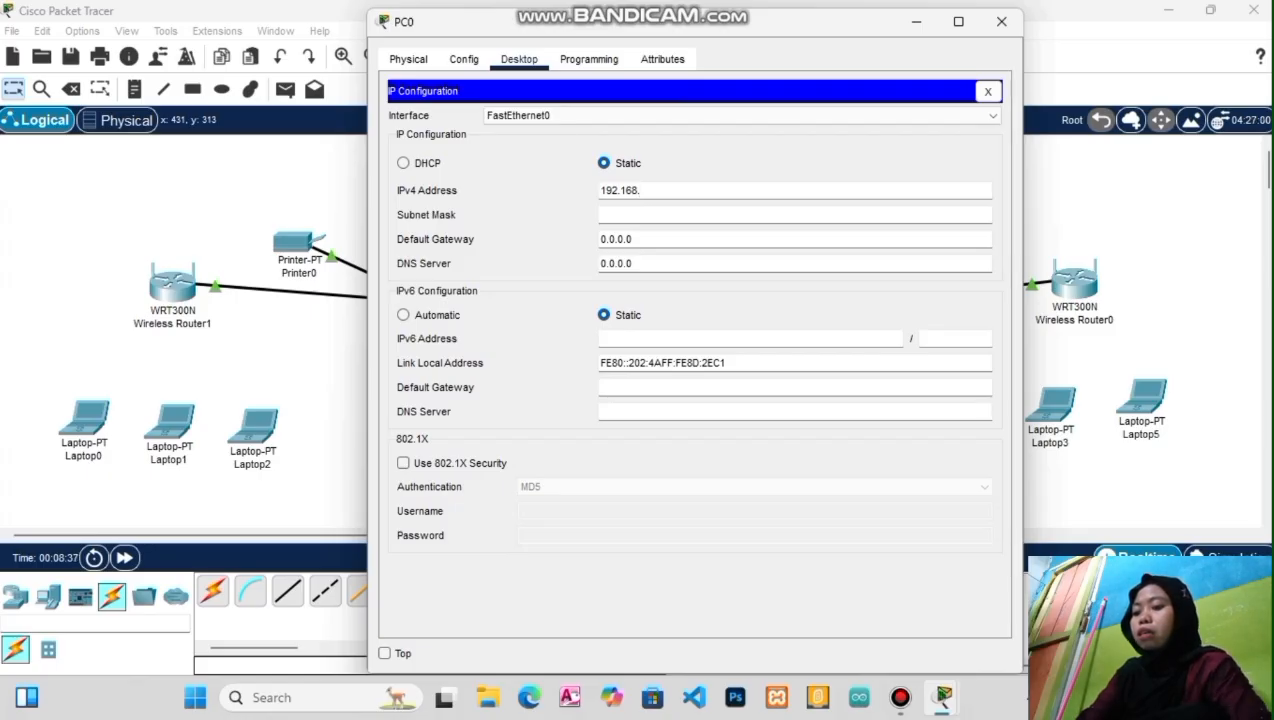
pyautogui.write('.1.2')
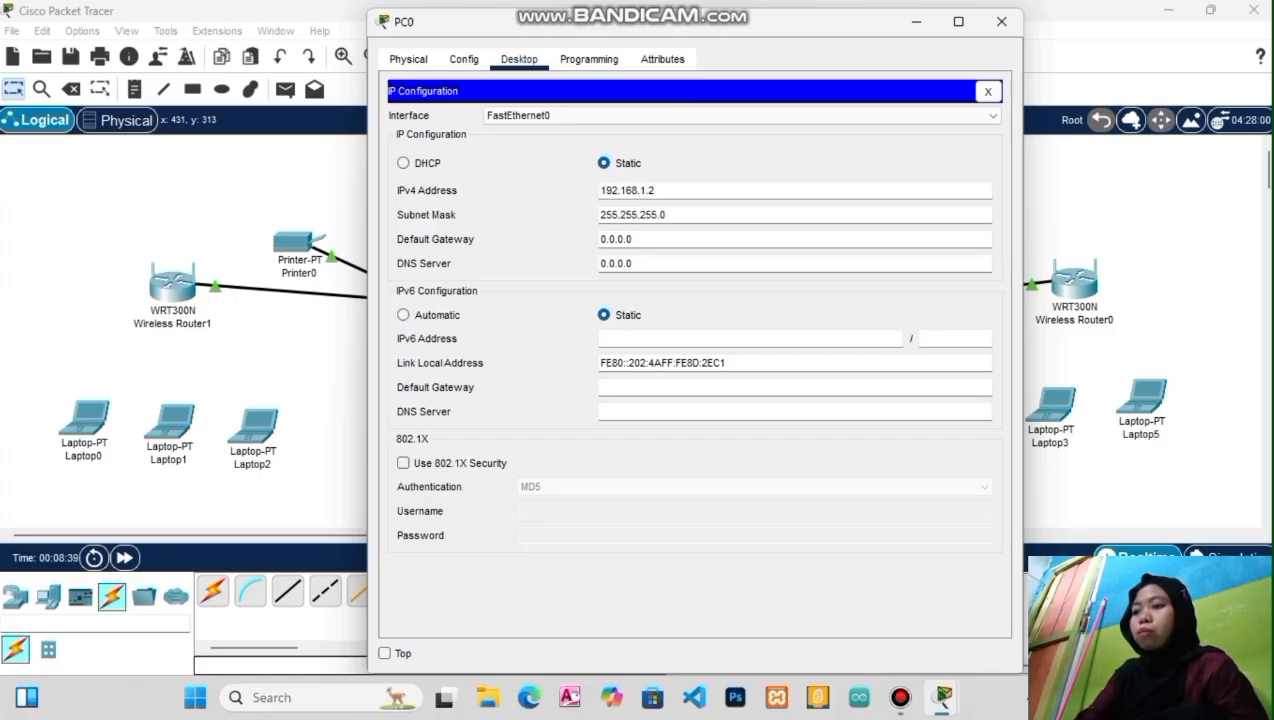
pyautogui.press('Tab')
pyautogui.press('Tab')
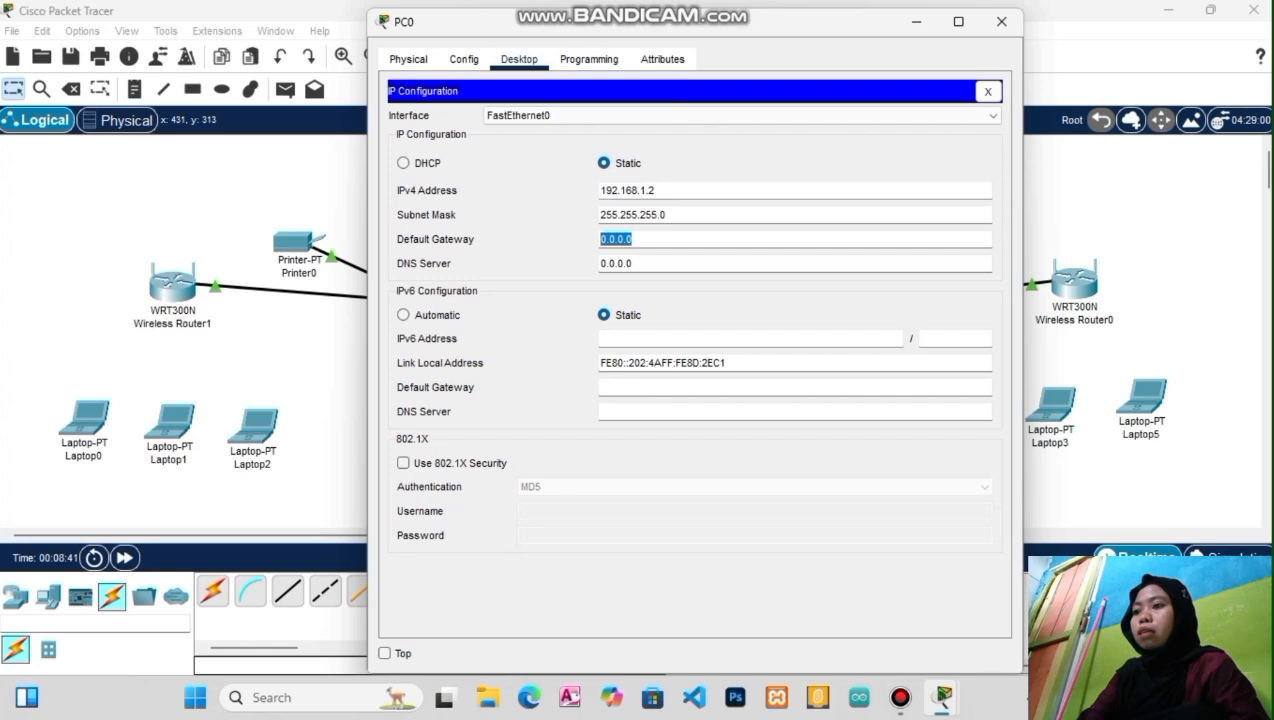
pyautogui.write('192.1')
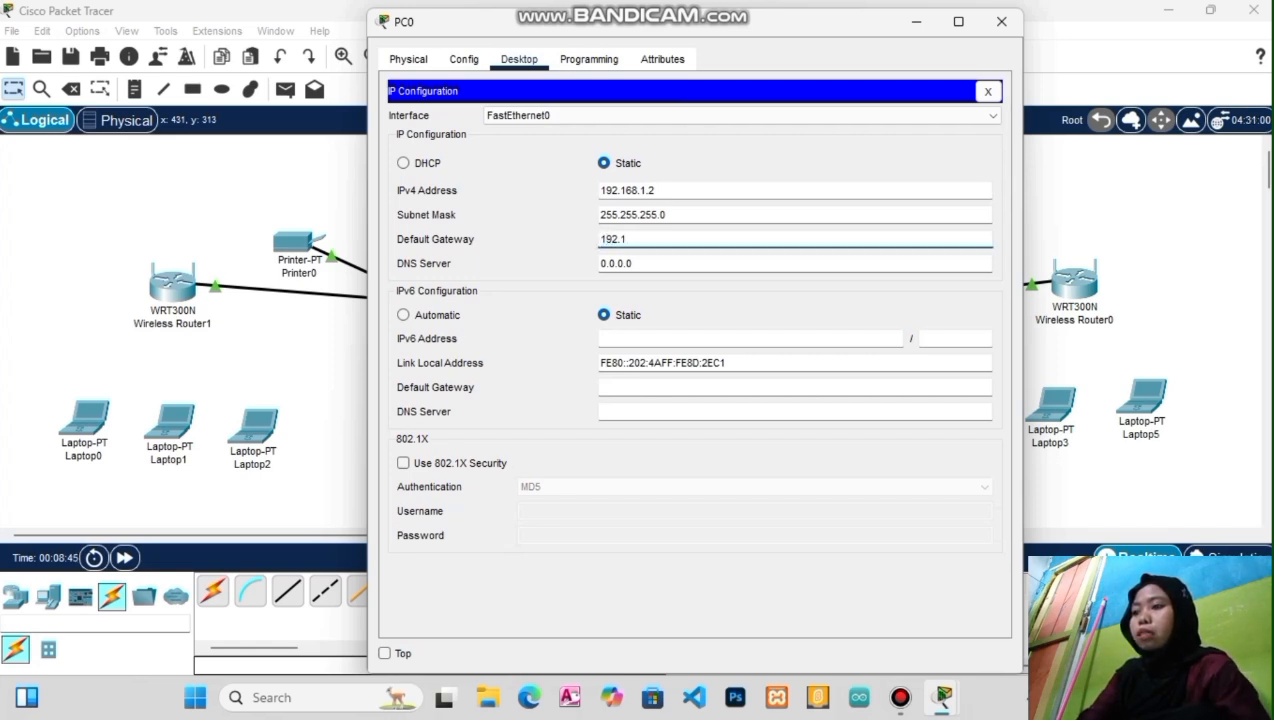
pyautogui.write('68')
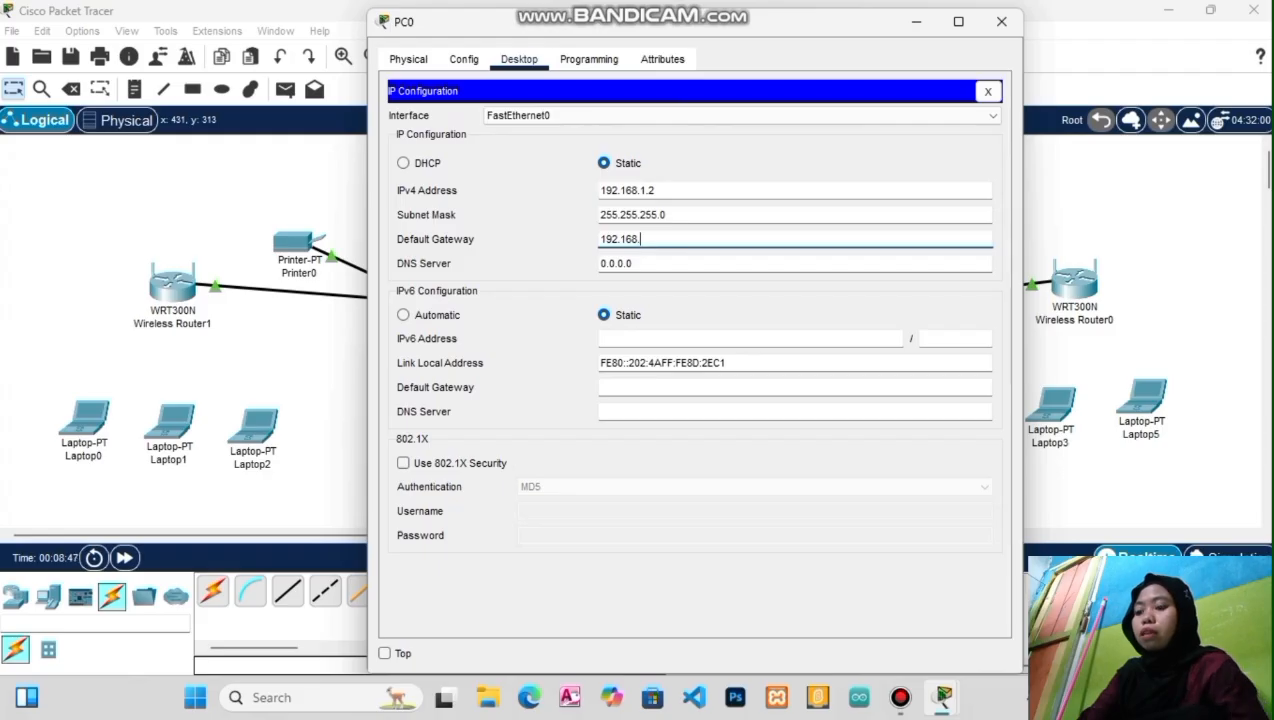
pyautogui.write('.')
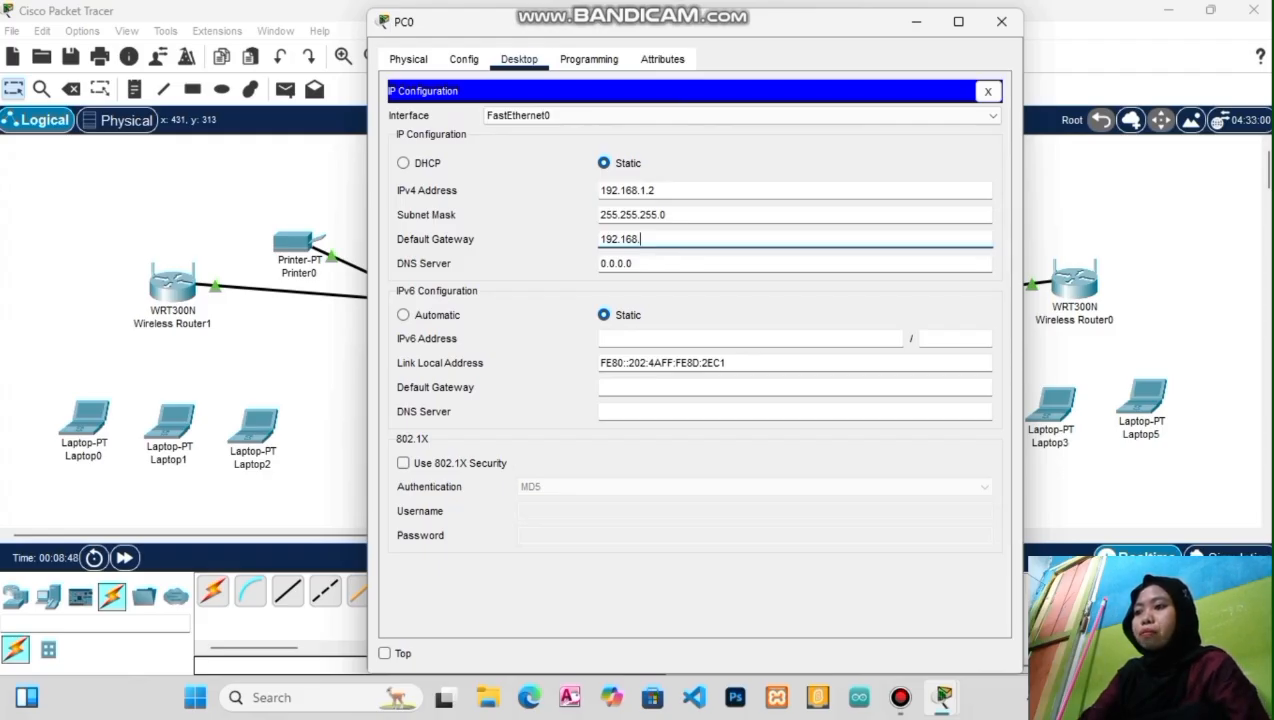
pyautogui.write('1.1')
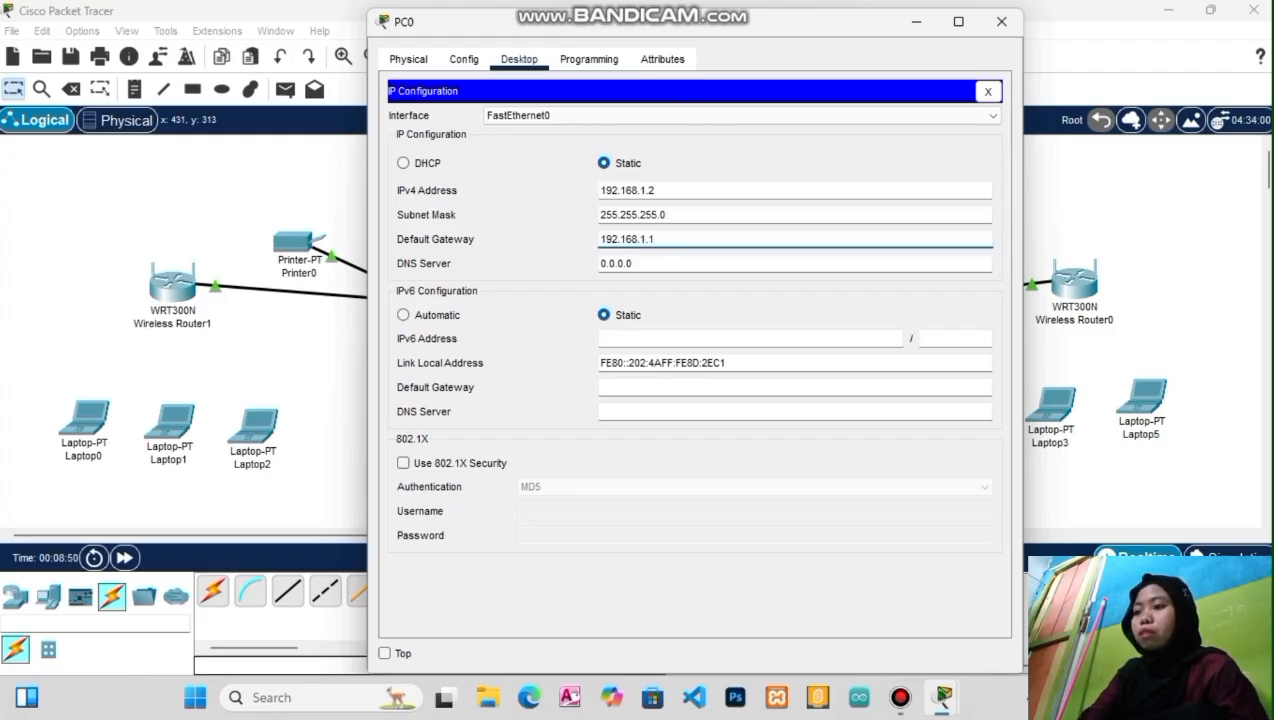
pyautogui.click(1001, 21)
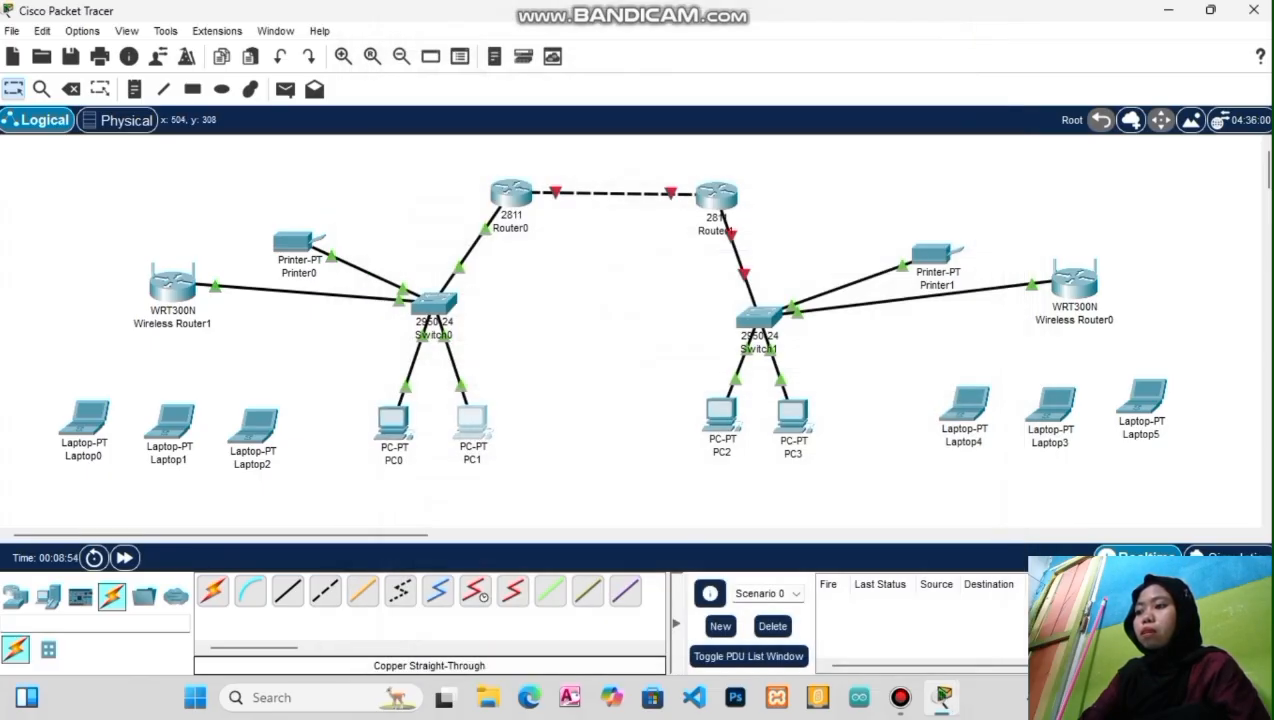
# Set PC1's static IP 192.168.1.3, mask 255.255.255.0, gateway 192.168.1.1
pyautogui.click(471, 420)
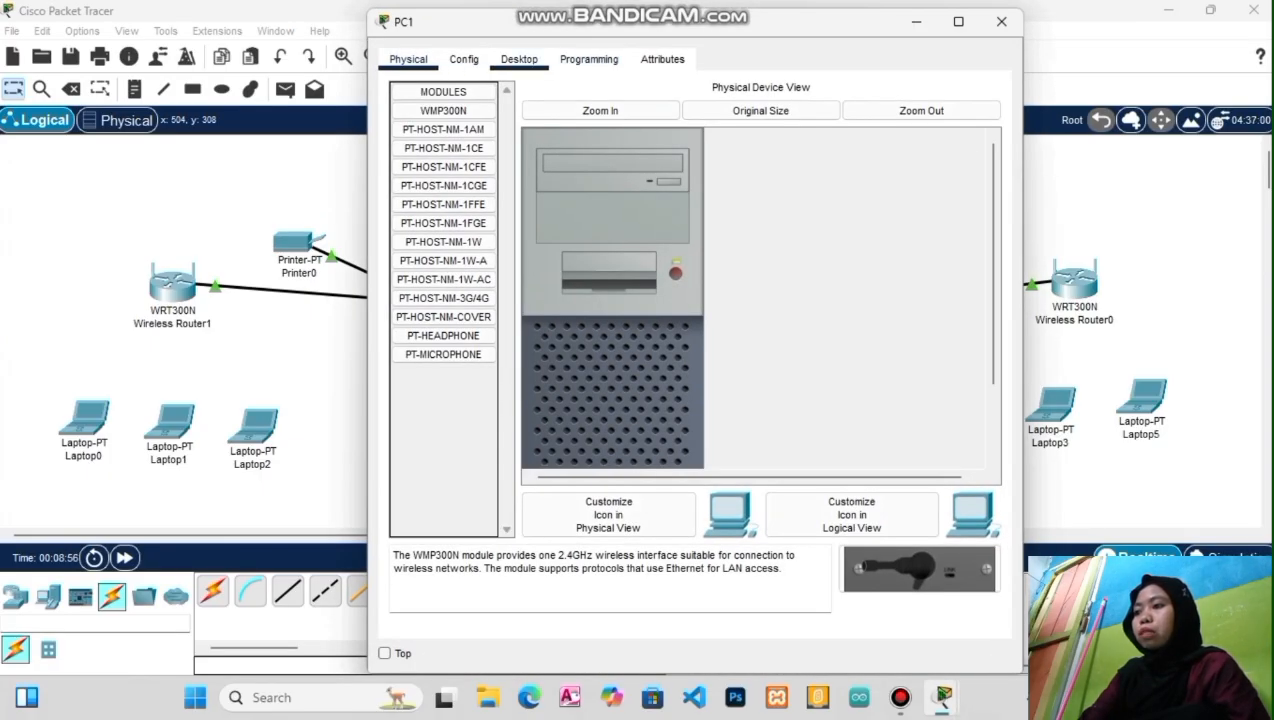
pyautogui.click(519, 59)
pyautogui.click(447, 133)
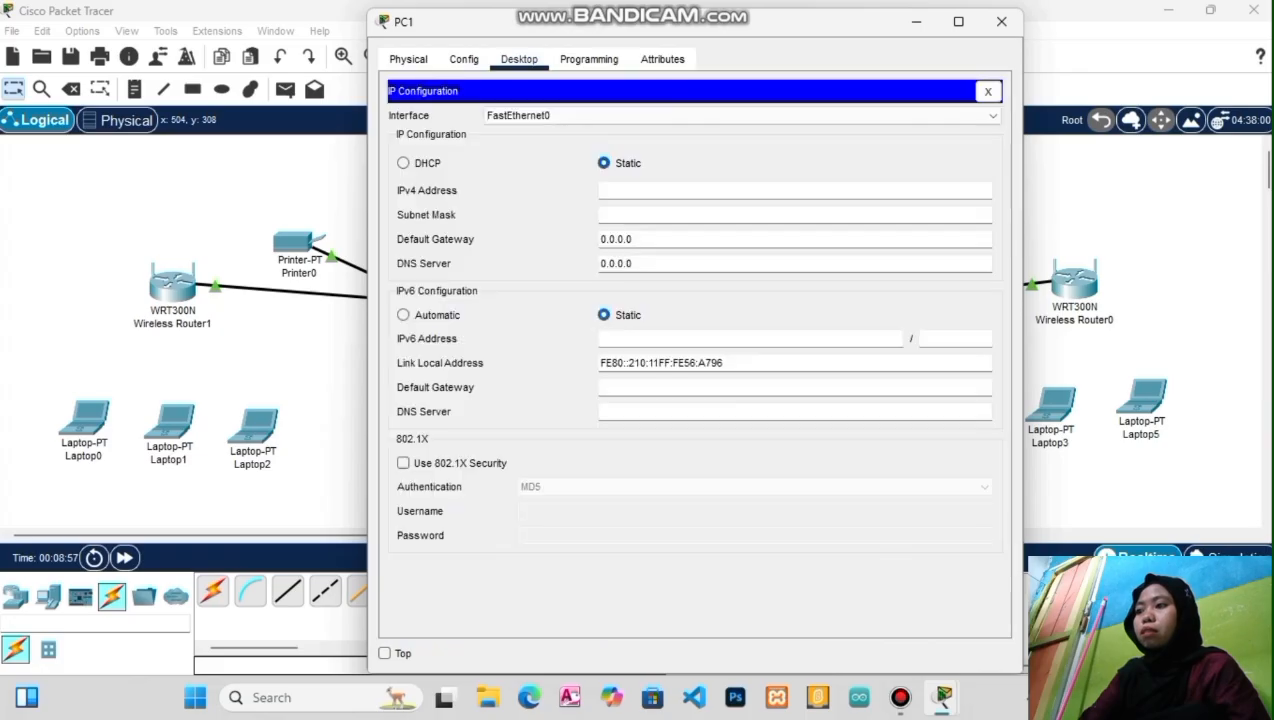
pyautogui.write('100')
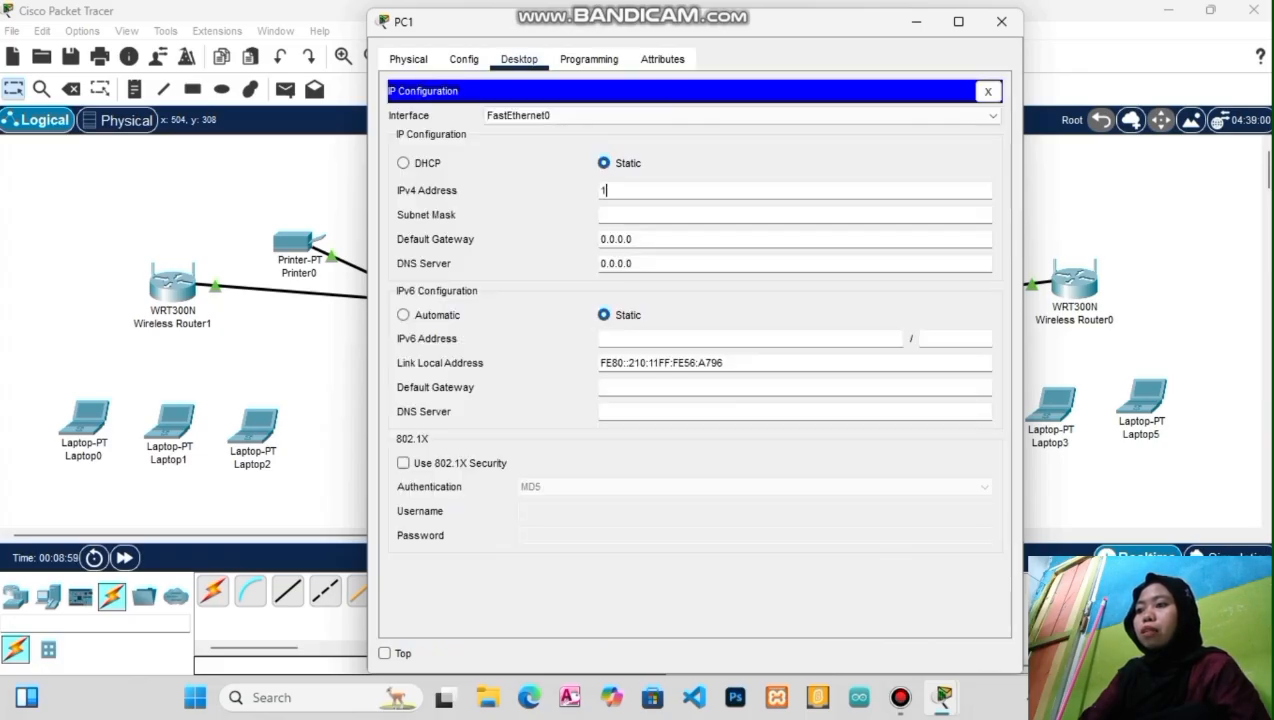
pyautogui.press('BackSpace')
pyautogui.press('BackSpace')
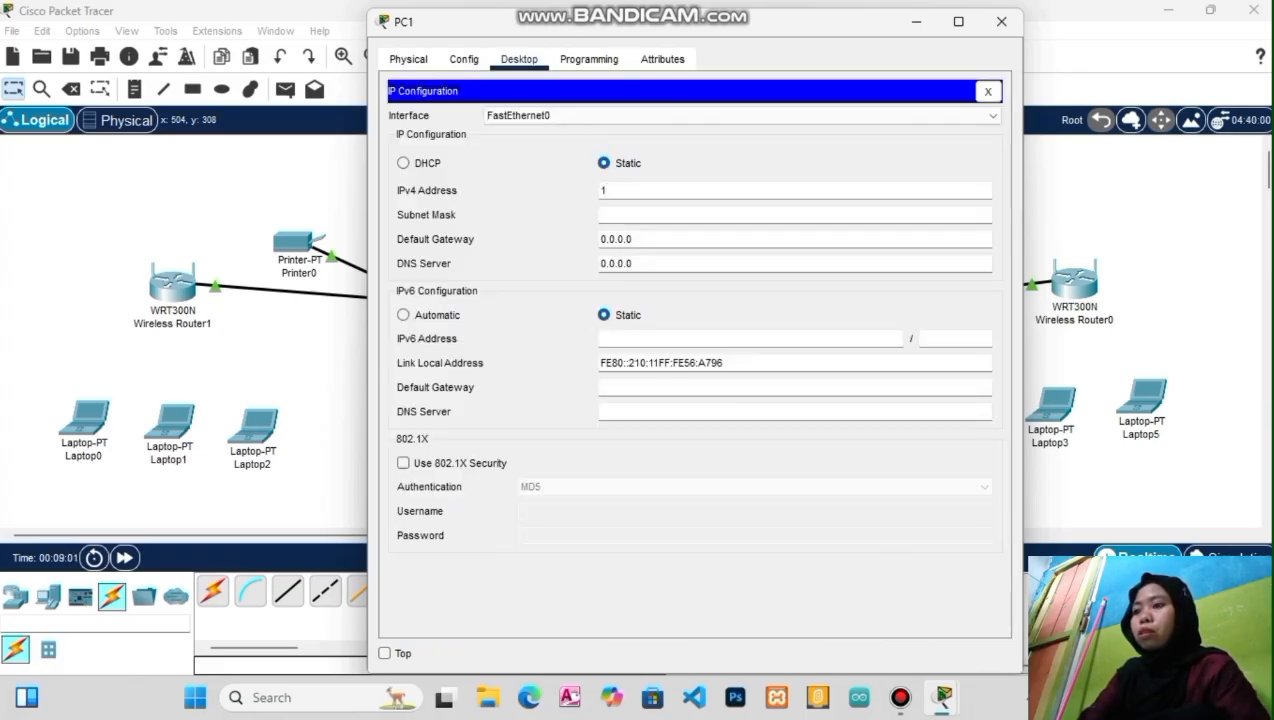
pyautogui.write('92.168.')
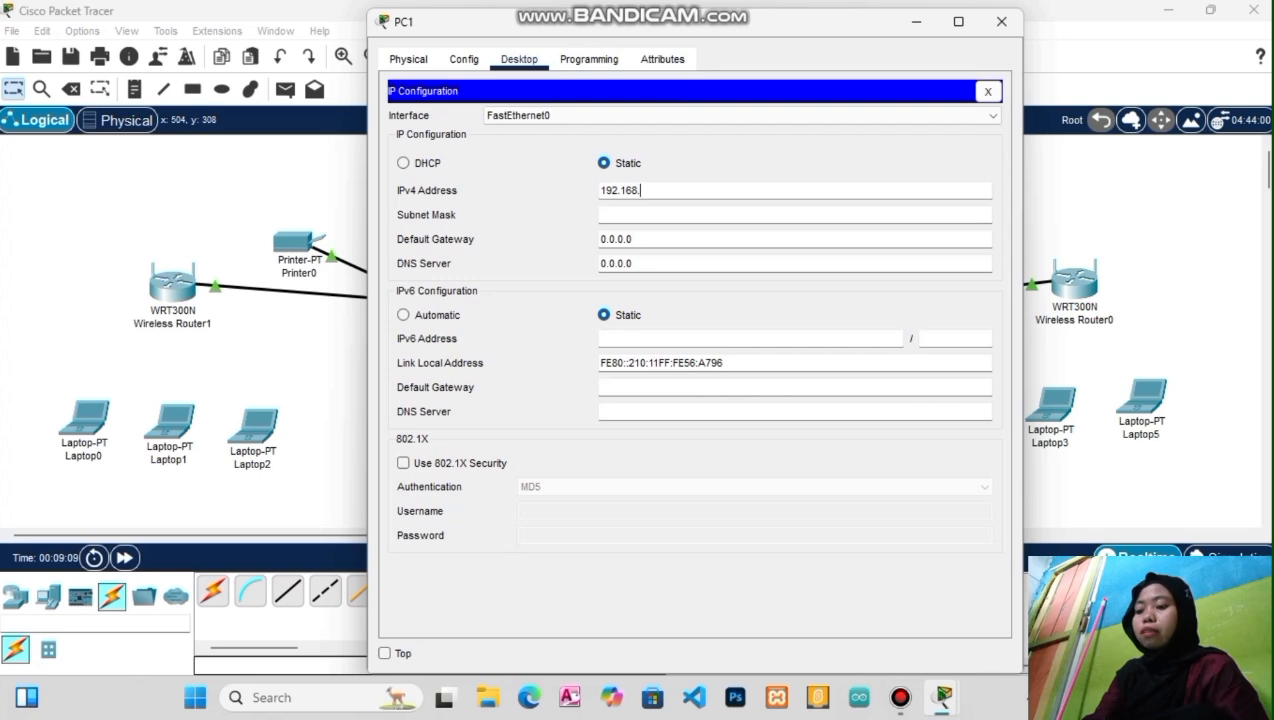
pyautogui.write('1.3')
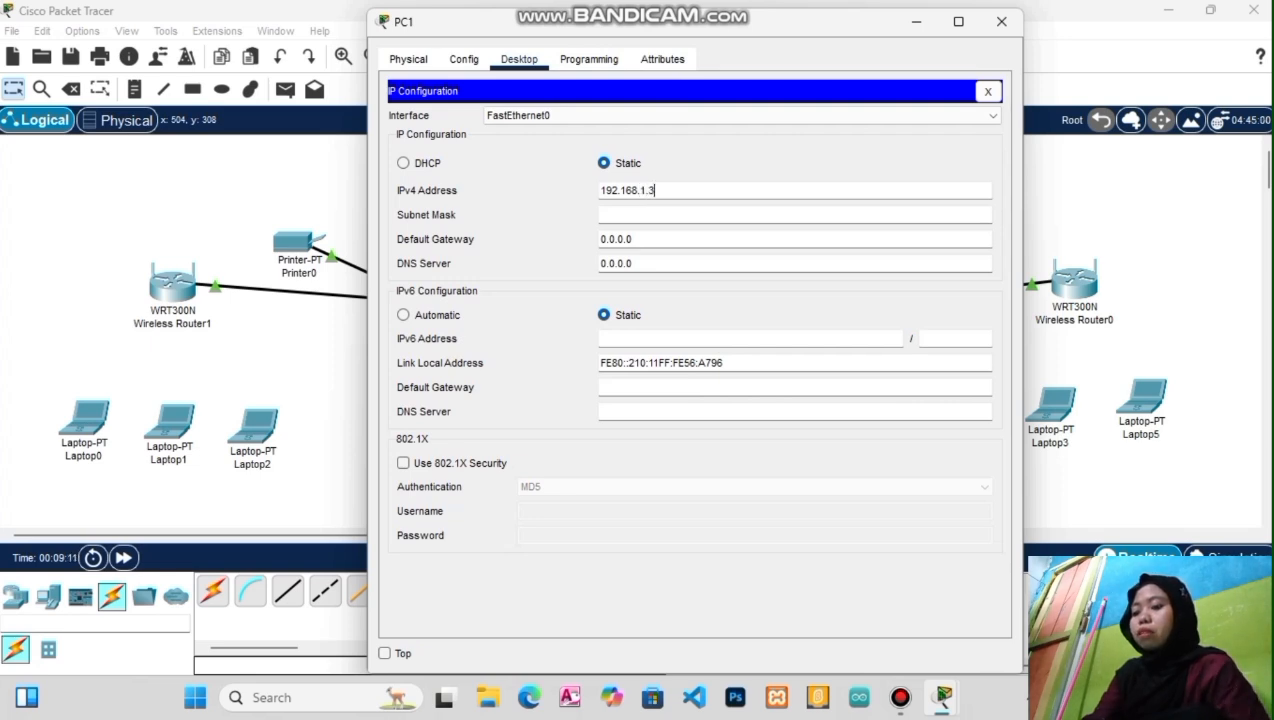
pyautogui.press('Tab')
pyautogui.press('Tab')
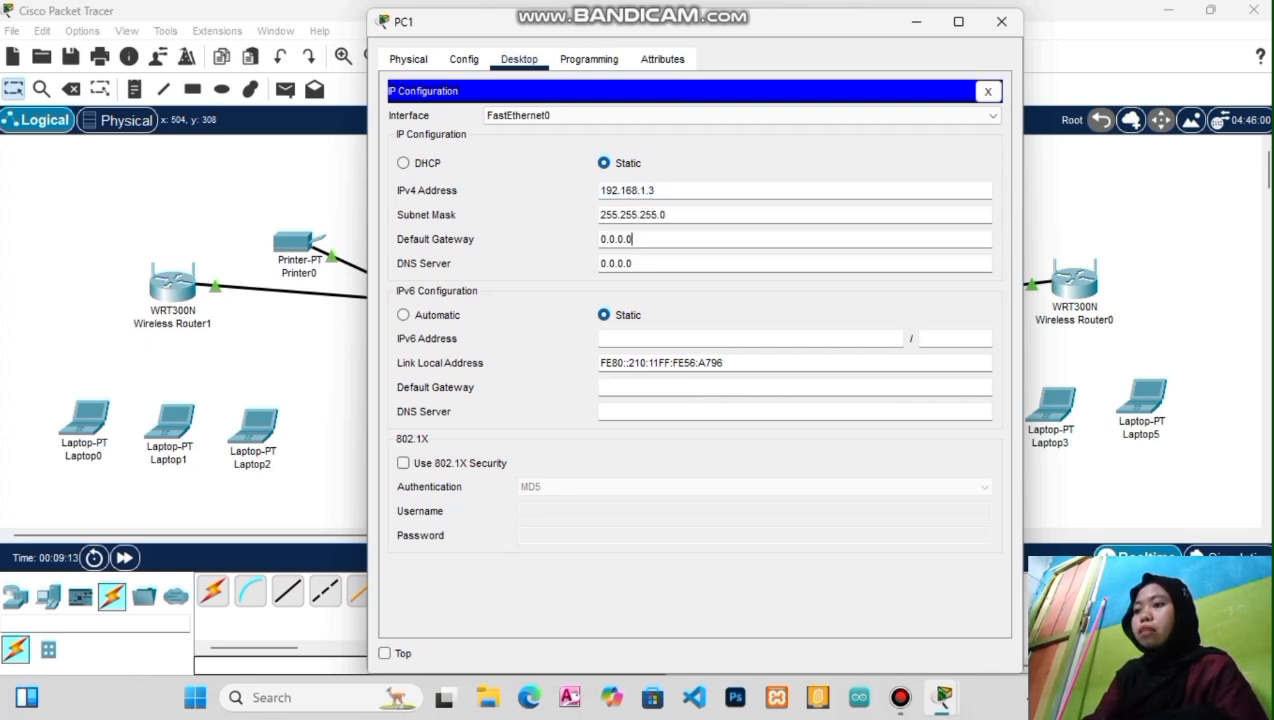
pyautogui.write('192')
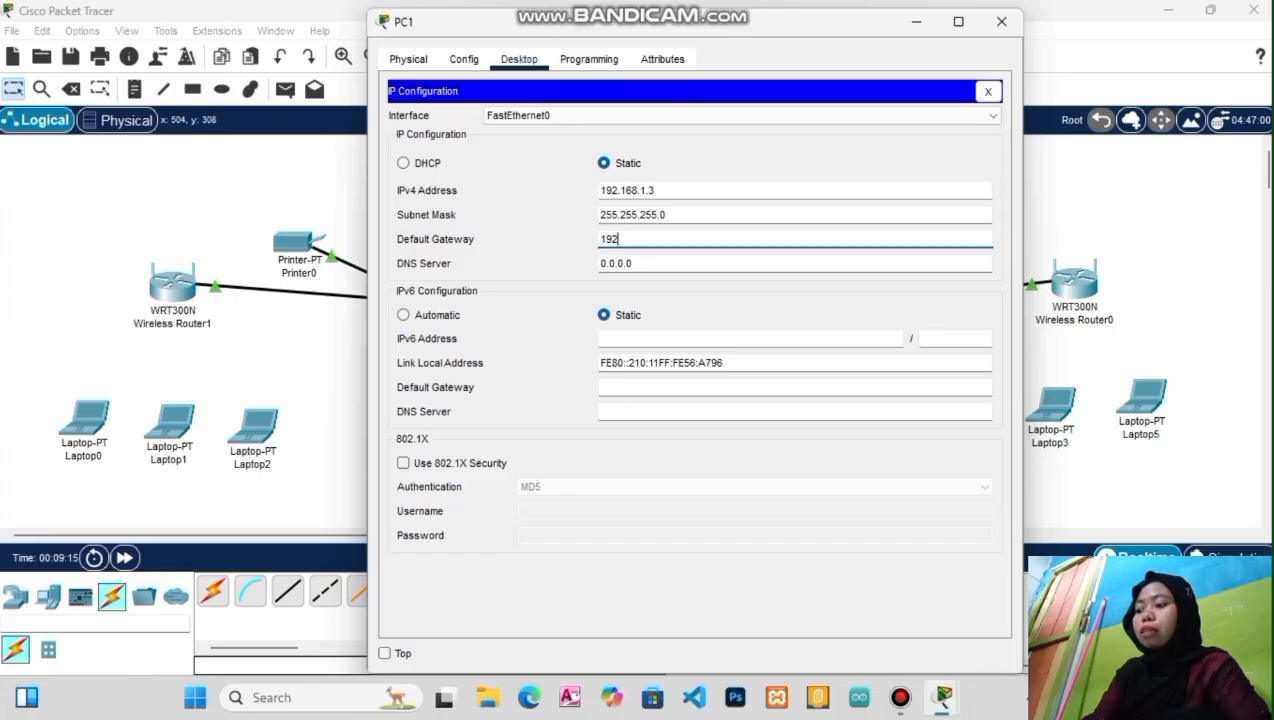
pyautogui.write('.168.')
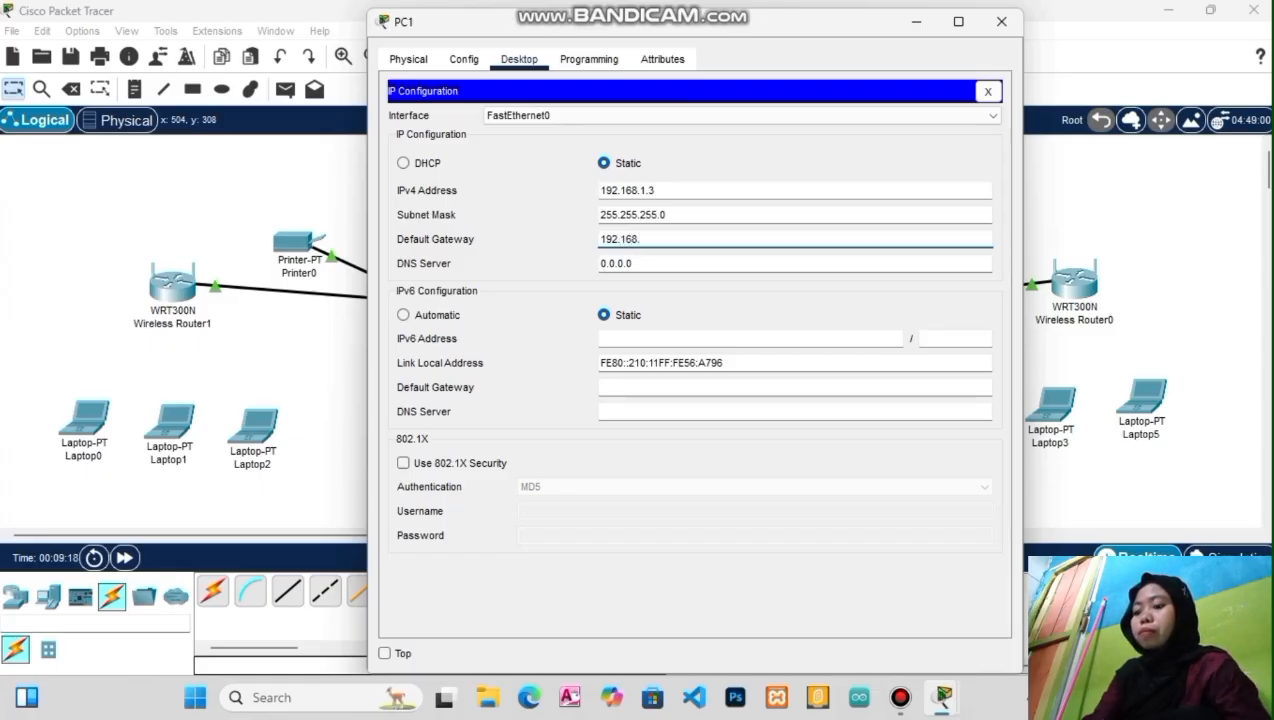
pyautogui.write('1.1')
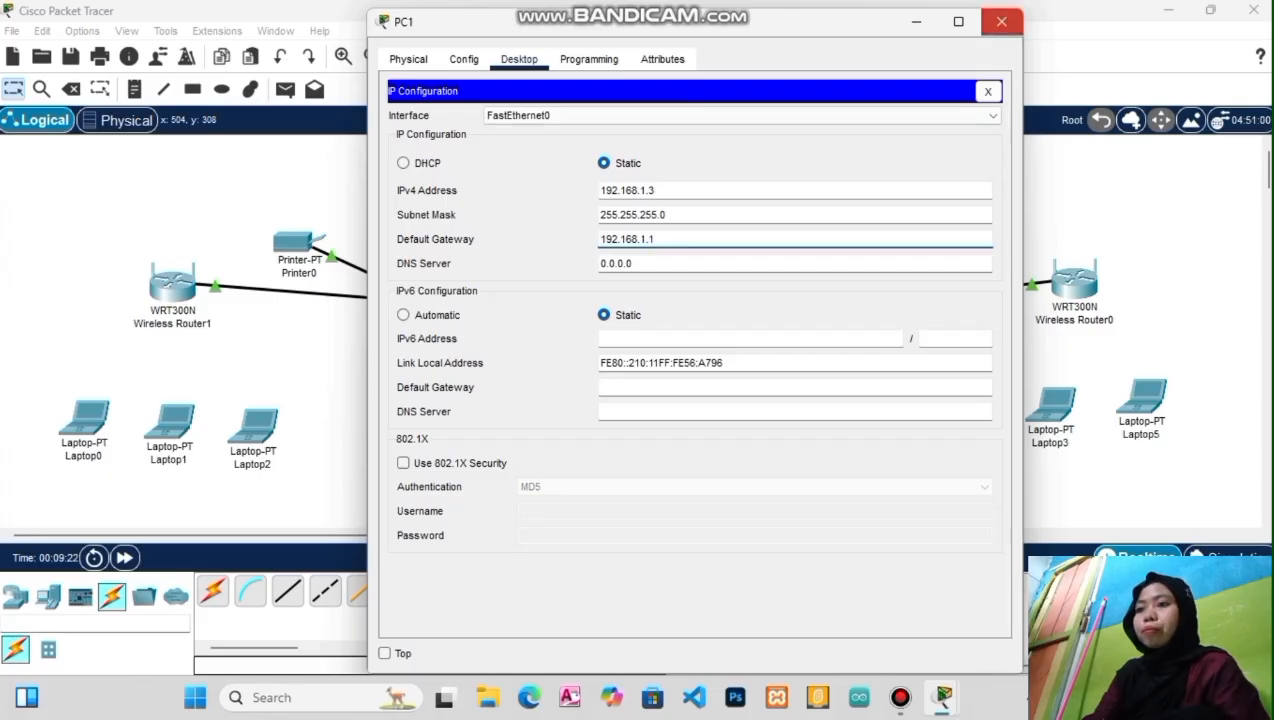
pyautogui.click(1001, 21)
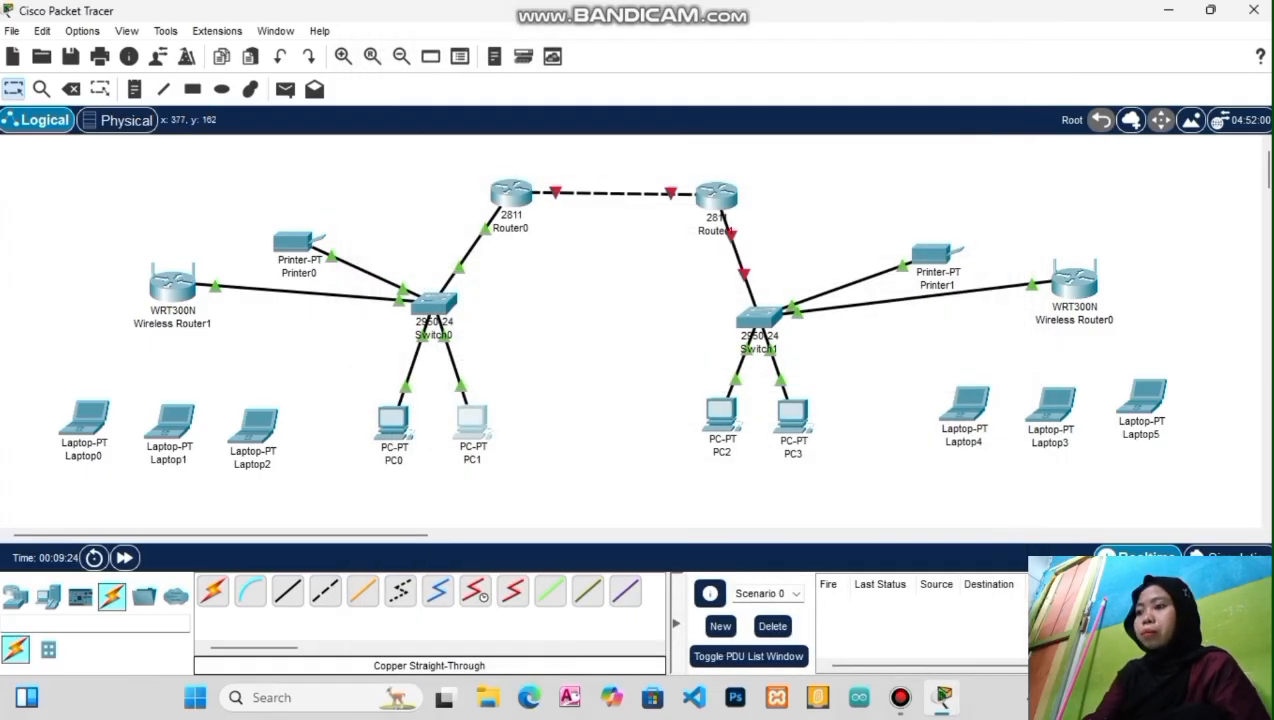
# Give Printer0 static IP 192.168.1.4 and default gateway 192.168.1.1
pyautogui.click(297, 241)
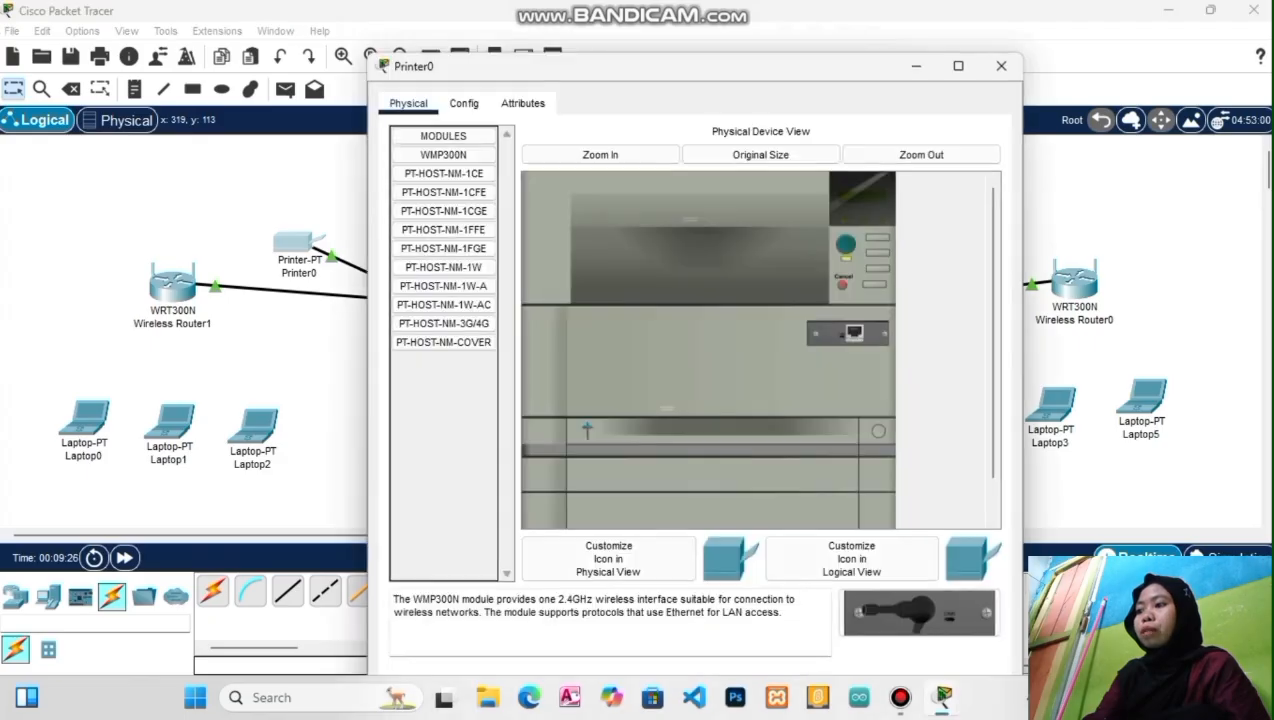
pyautogui.click(463, 103)
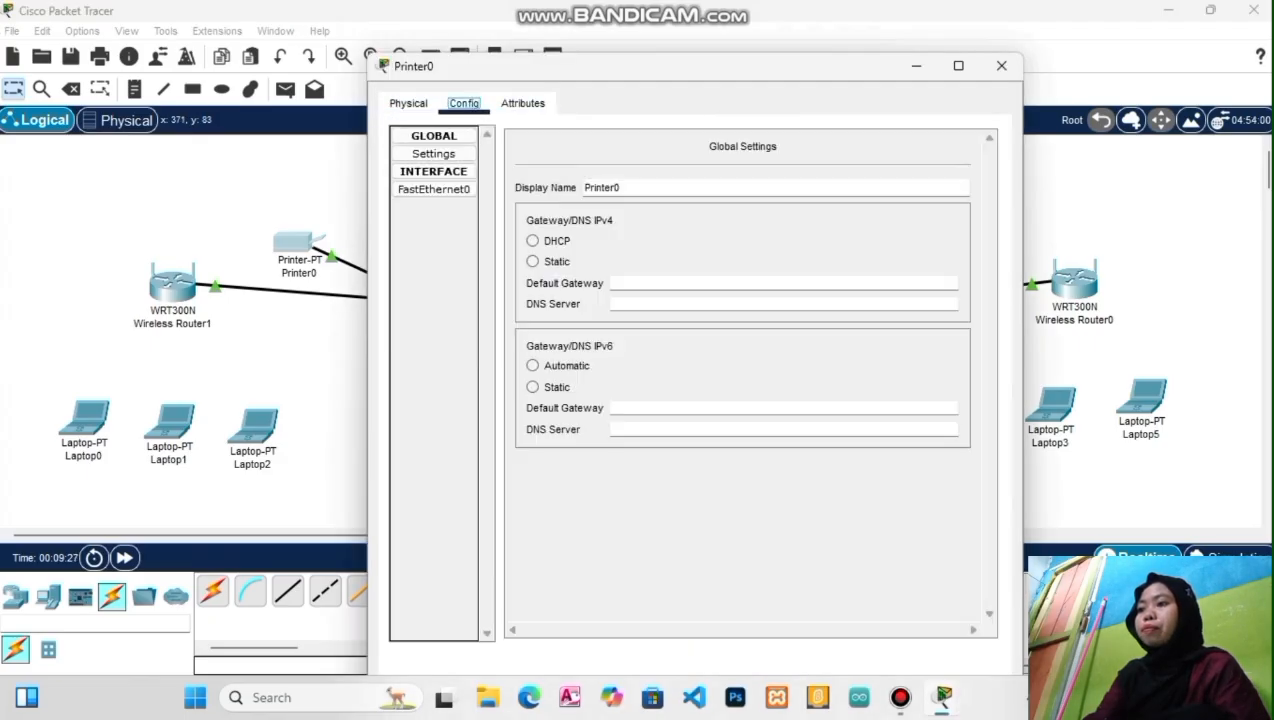
pyautogui.click(433, 189)
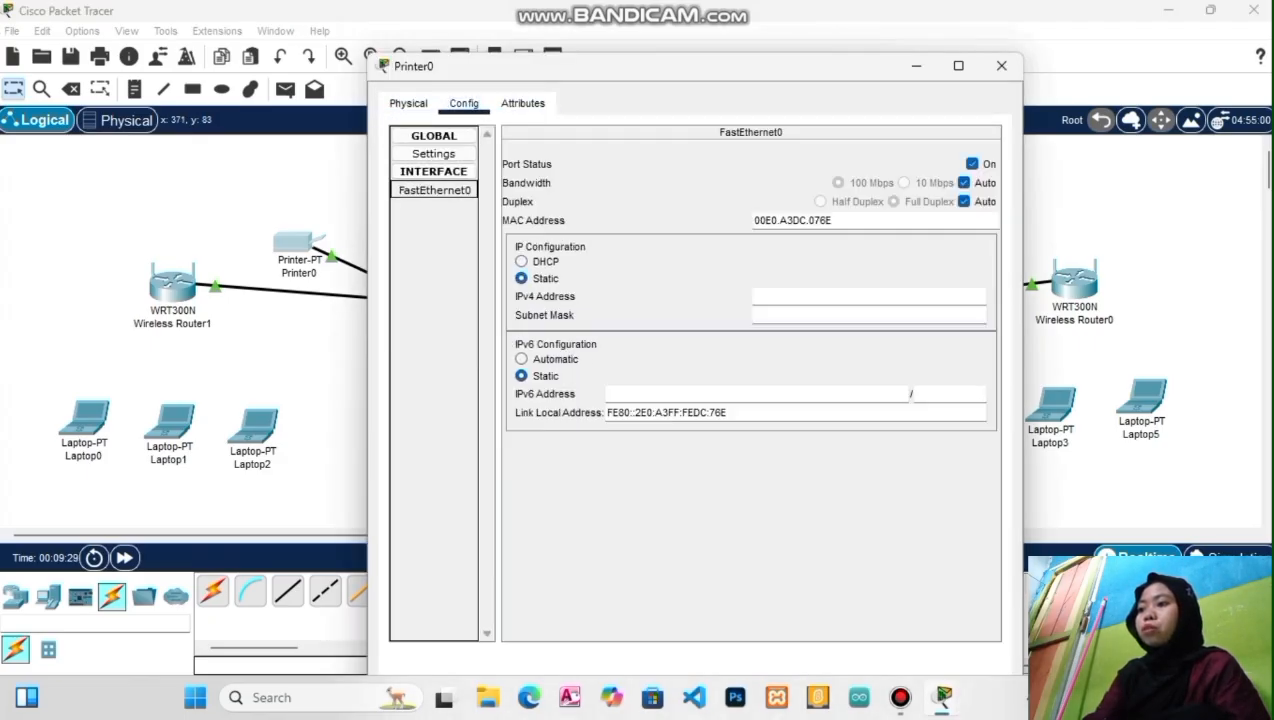
pyautogui.click(868, 297)
pyautogui.write('192.1')
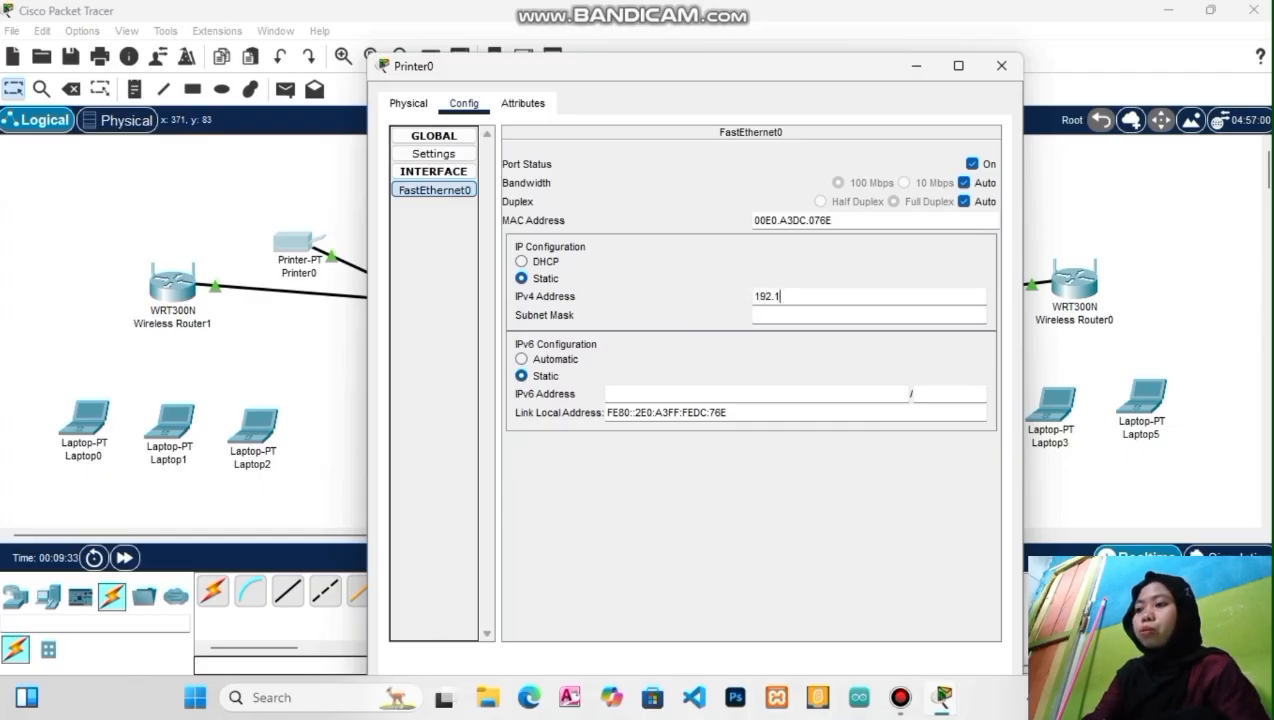
pyautogui.write('68')
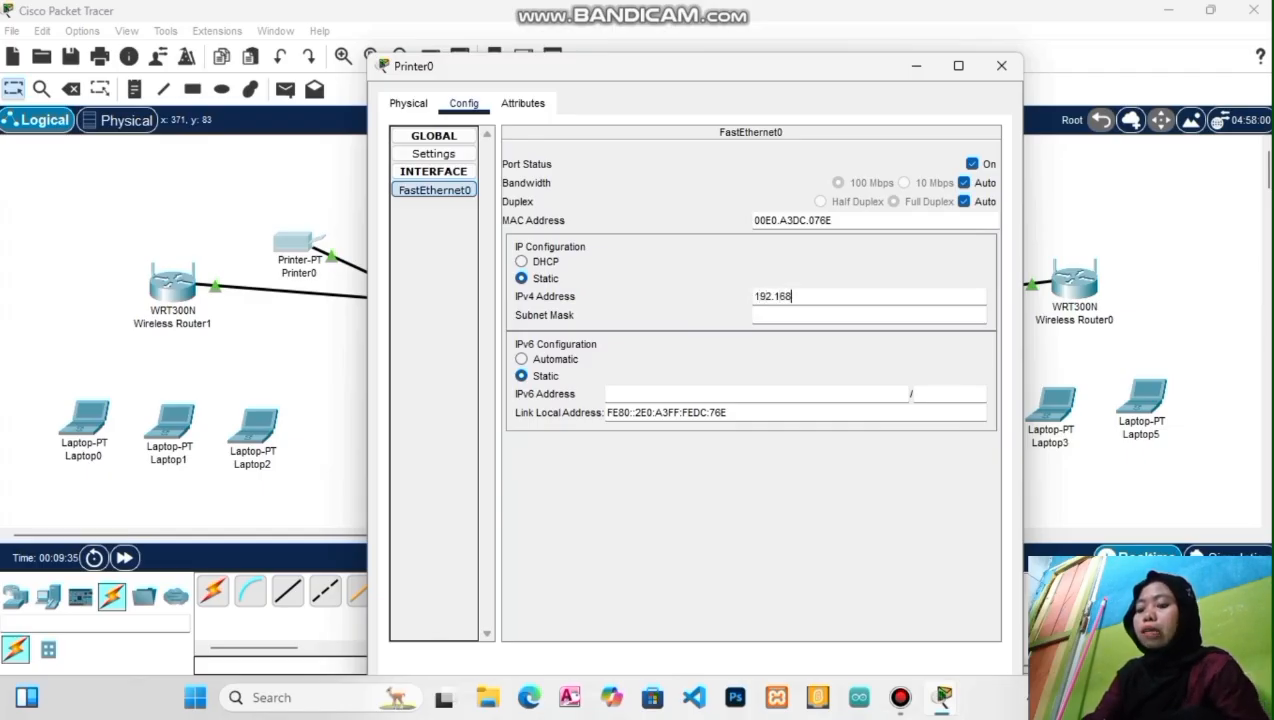
pyautogui.write('.1.')
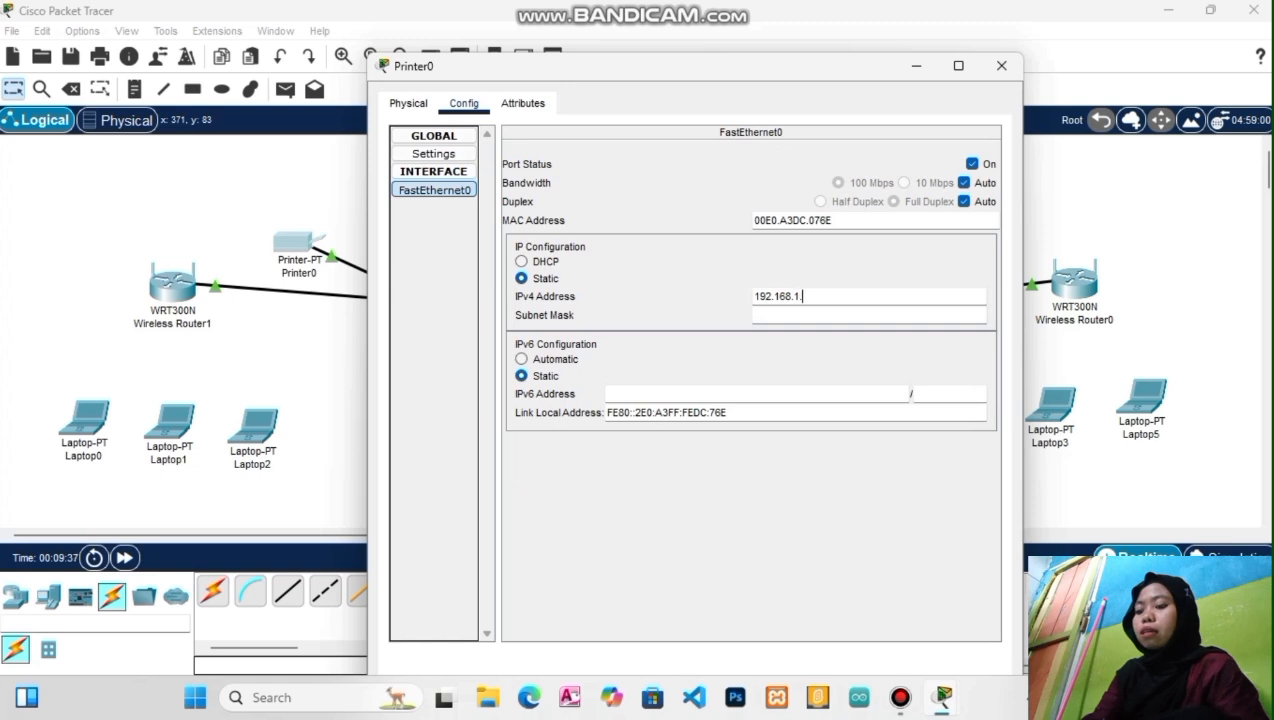
pyautogui.write('4')
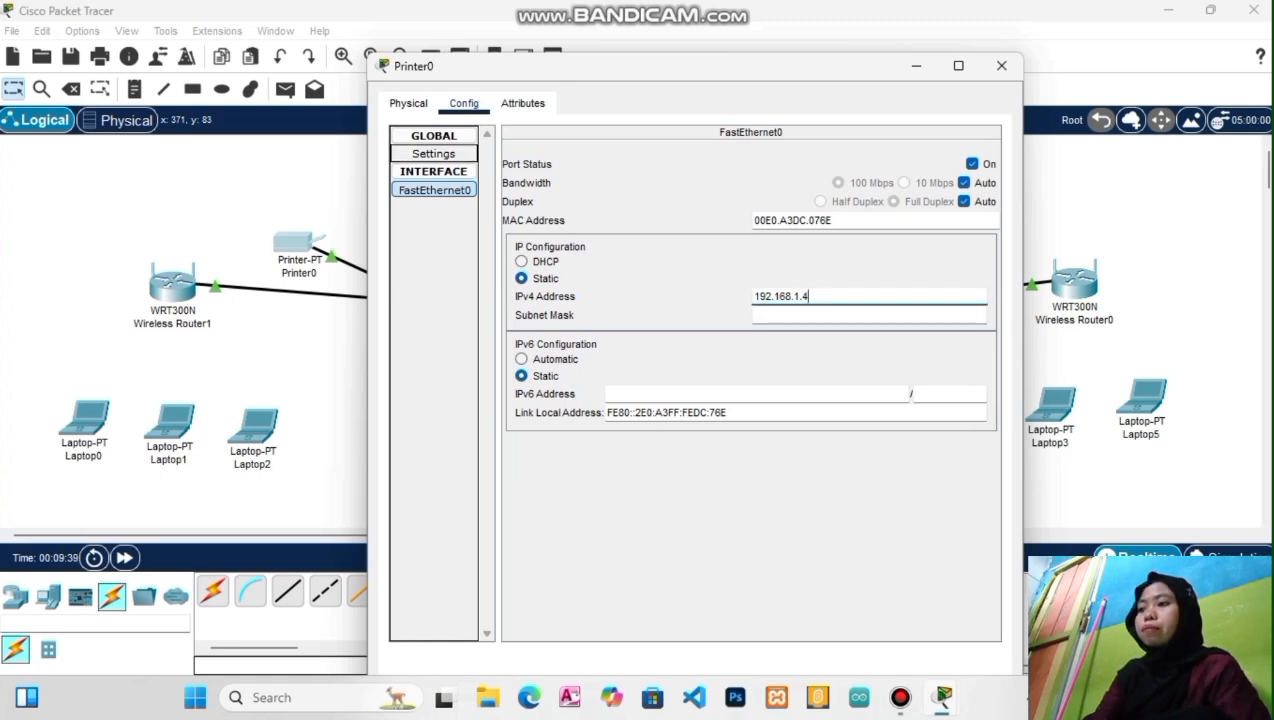
pyautogui.click(434, 154)
pyautogui.click(640, 287)
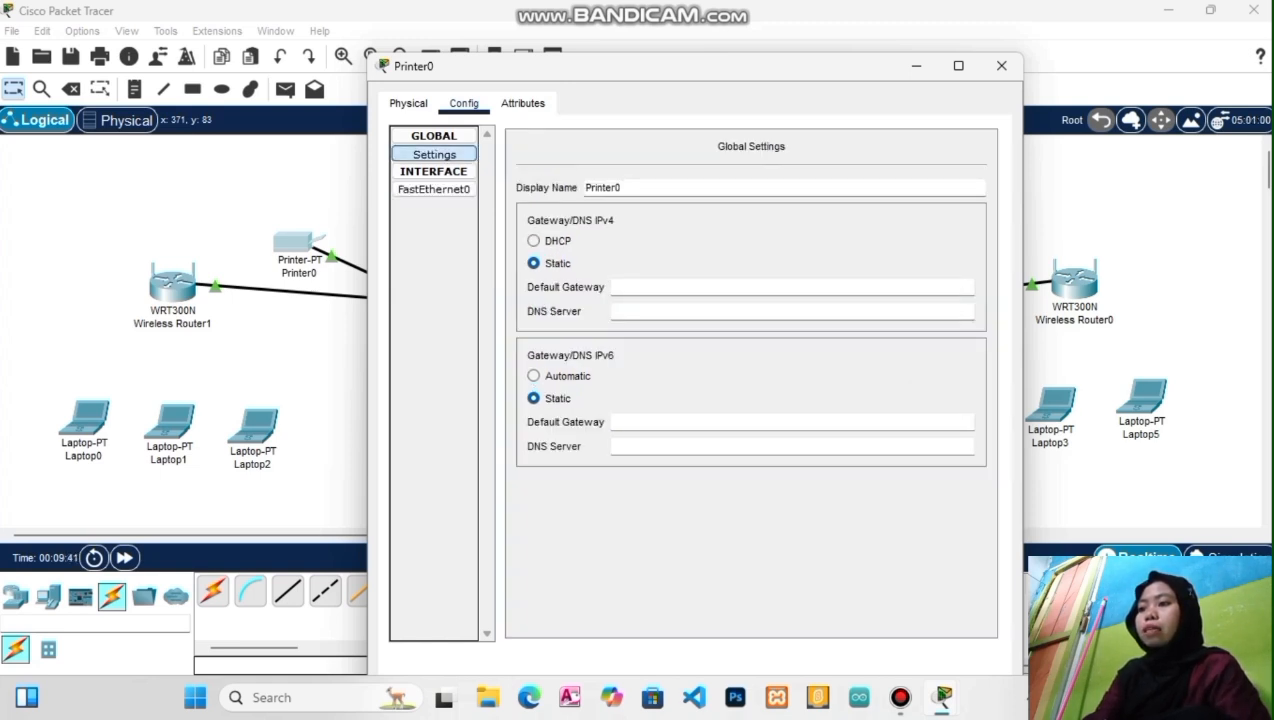
pyautogui.write('192.16')
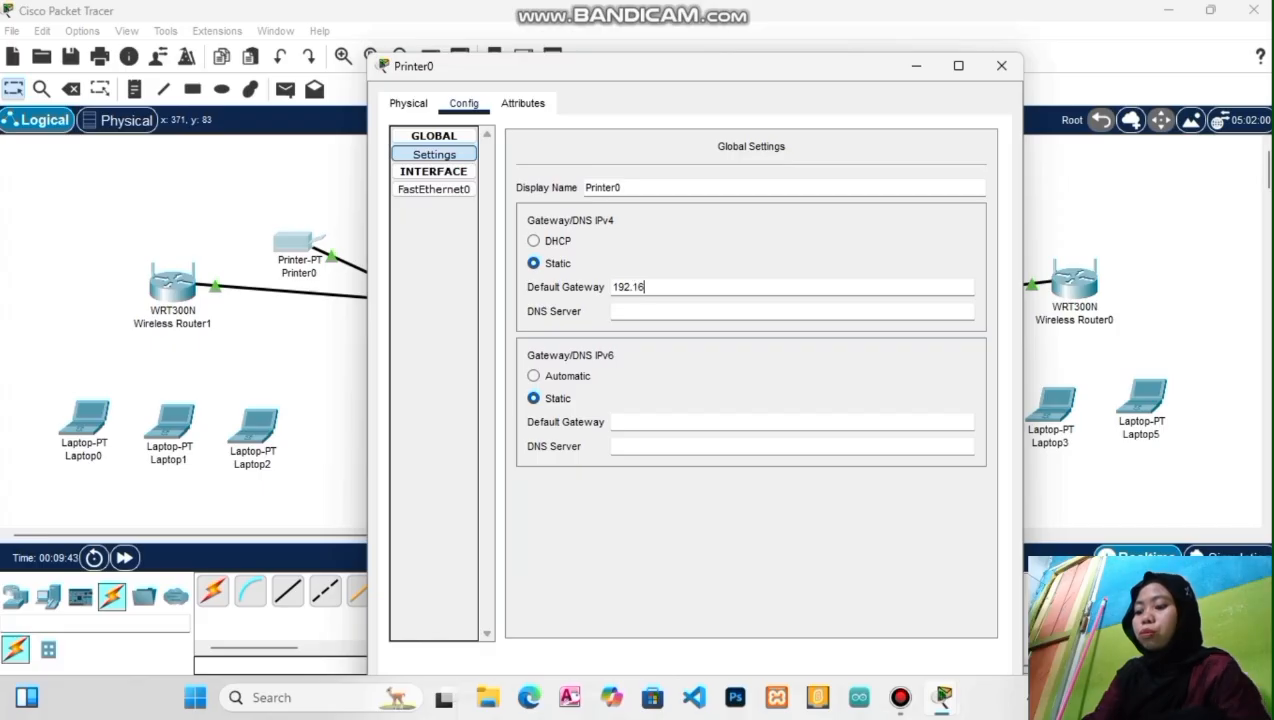
pyautogui.write('8.1.1')
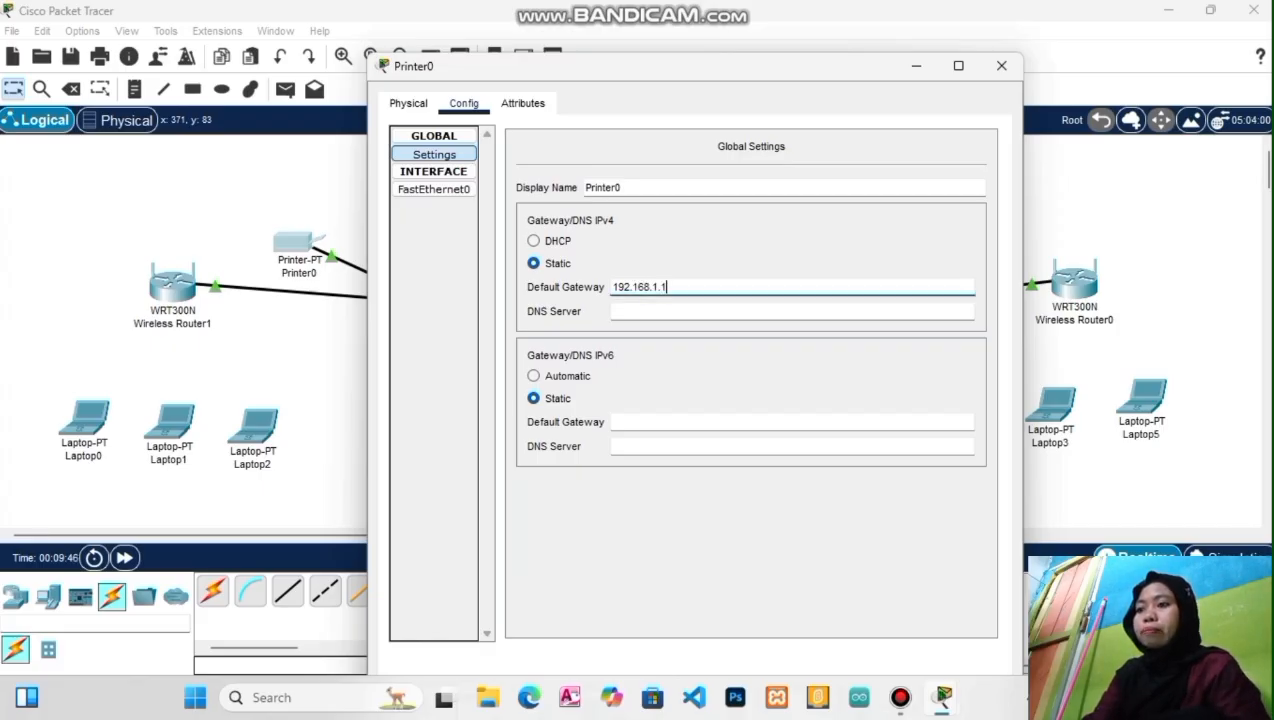
pyautogui.click(1001, 66)
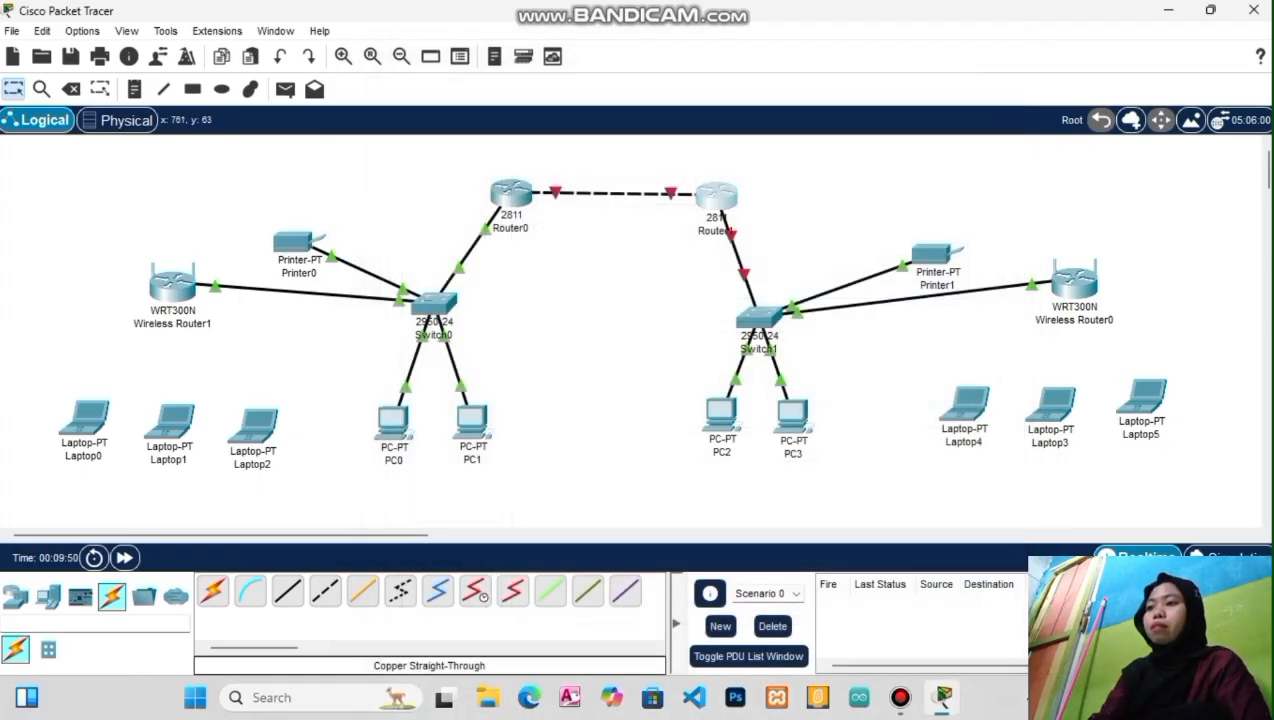
# Set Router1's FastEthernet0/0 to 192.168.0.2, mask 255.255.255.0, and switch the port on
pyautogui.click(716, 195)
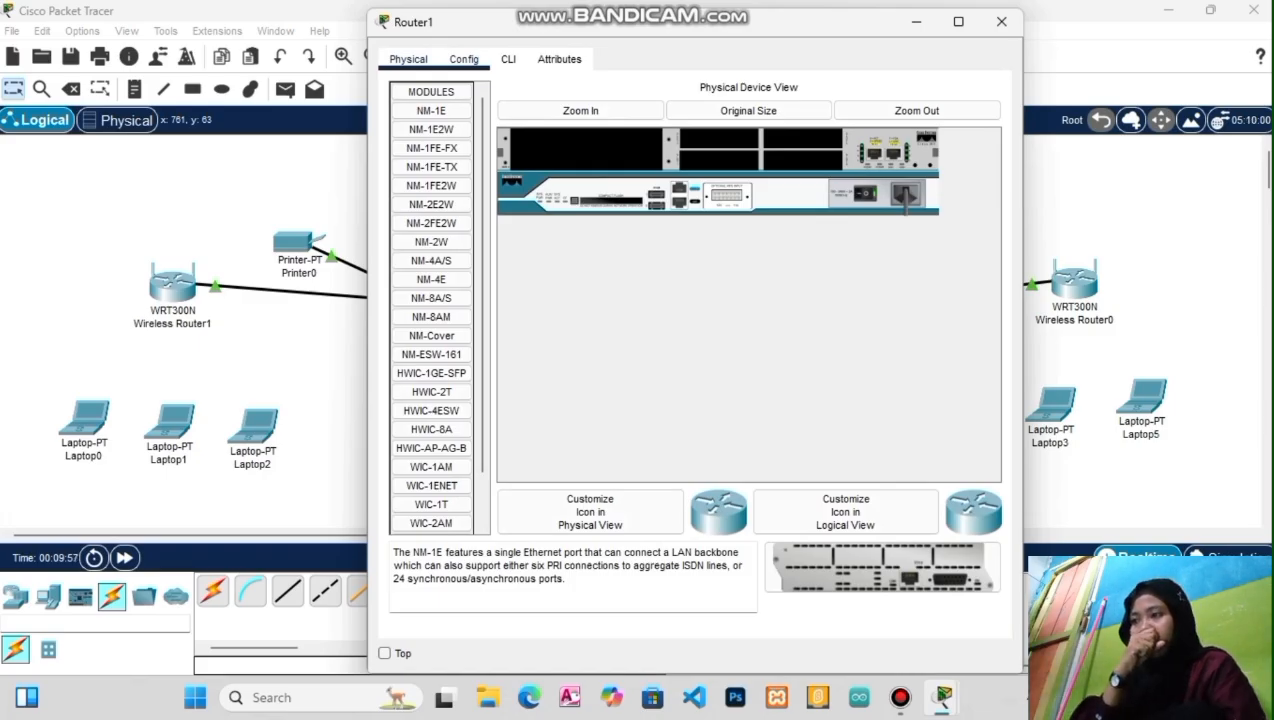
pyautogui.click(463, 59)
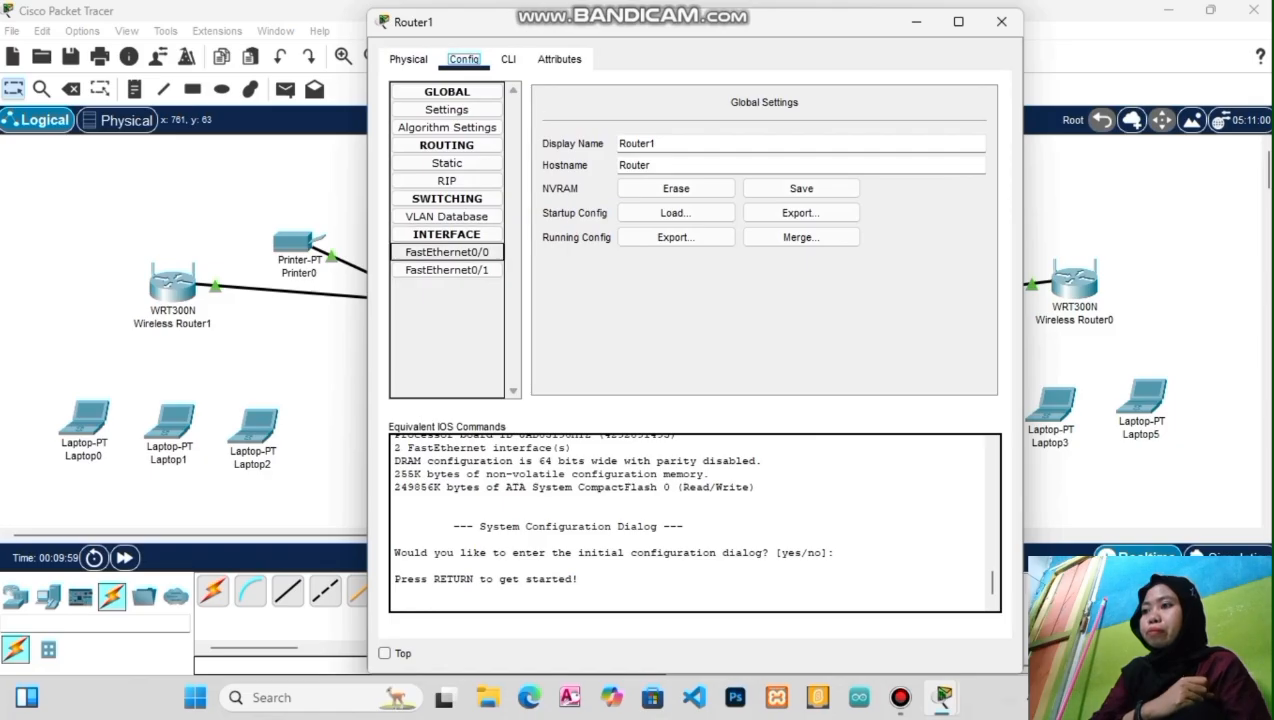
pyautogui.click(447, 253)
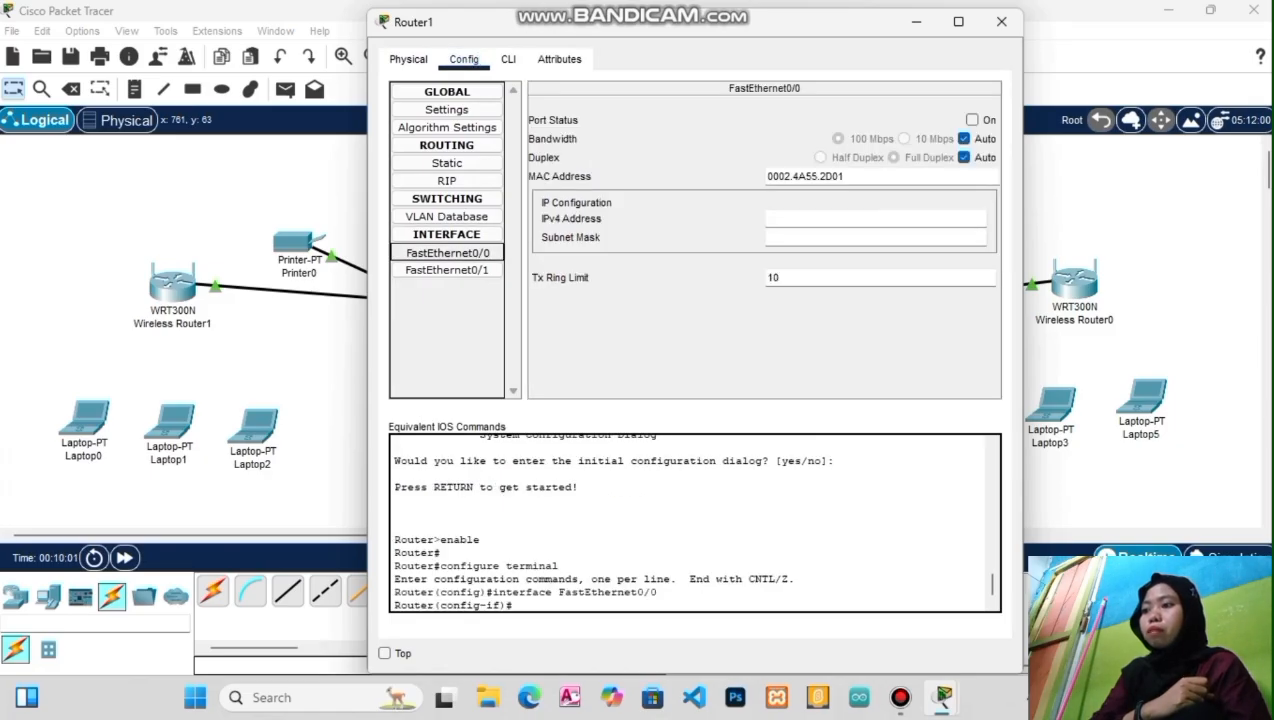
pyautogui.write('192')
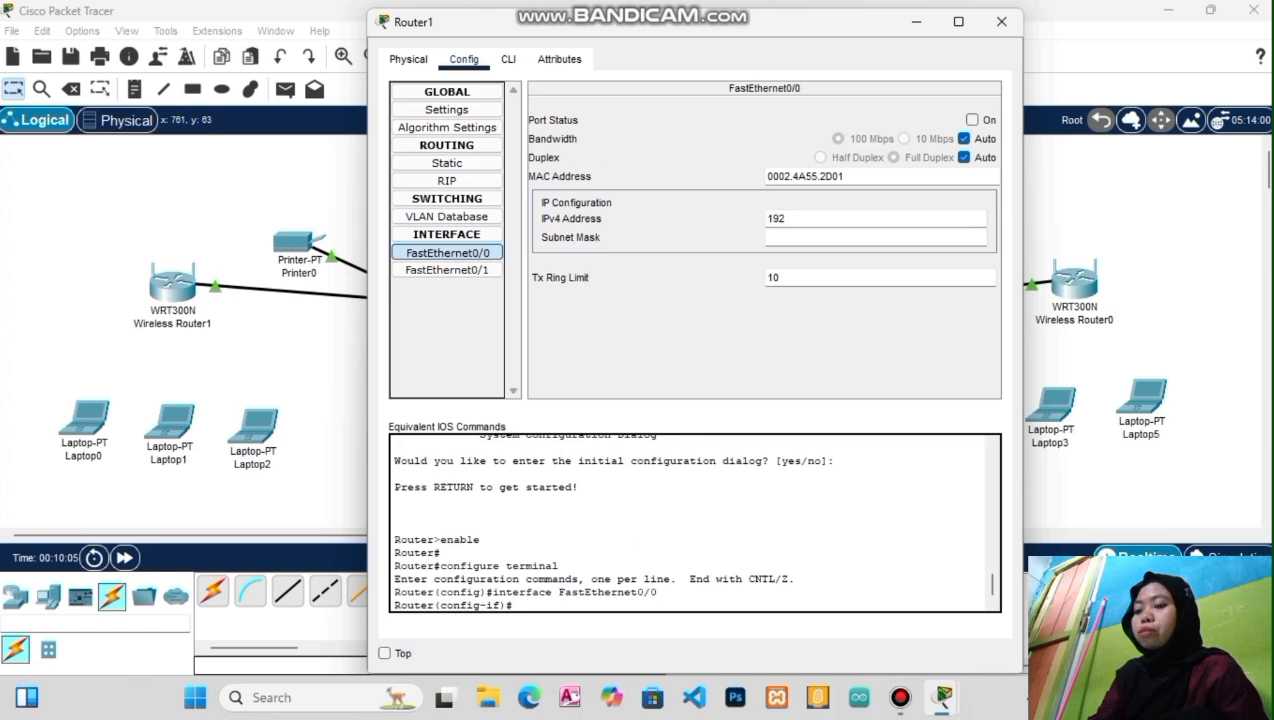
pyautogui.write('.168')
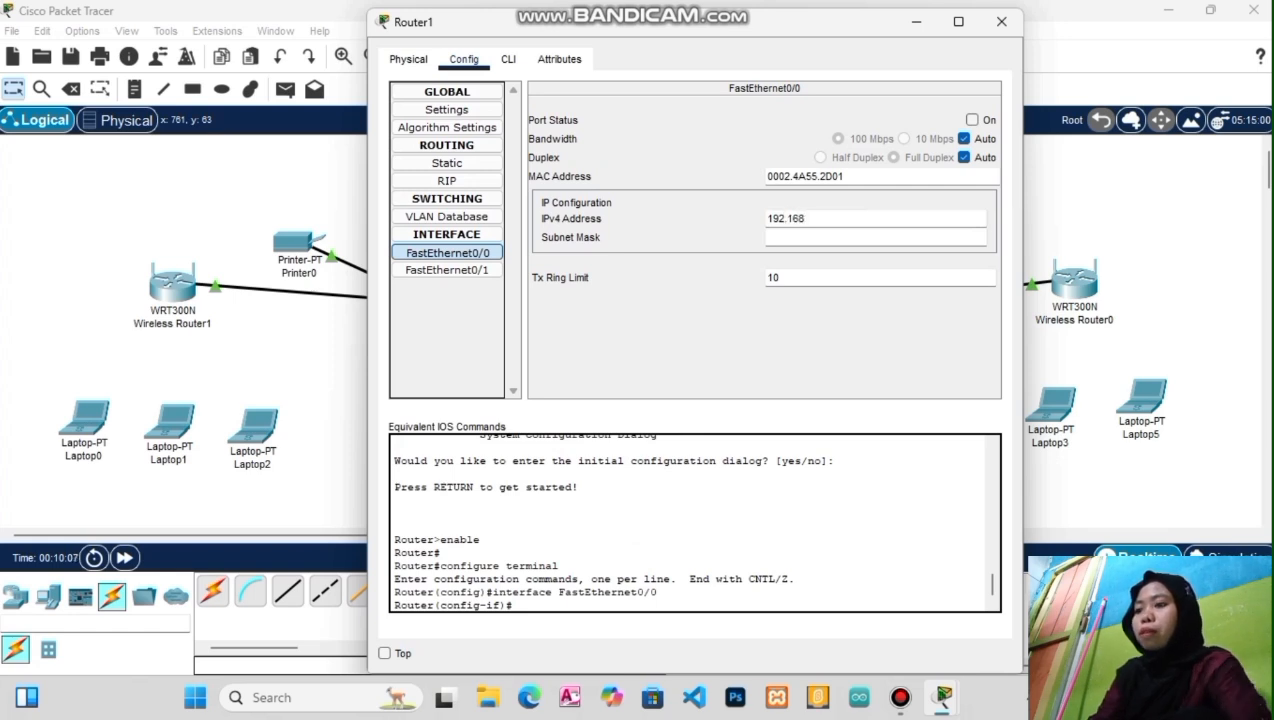
pyautogui.write('.0.2')
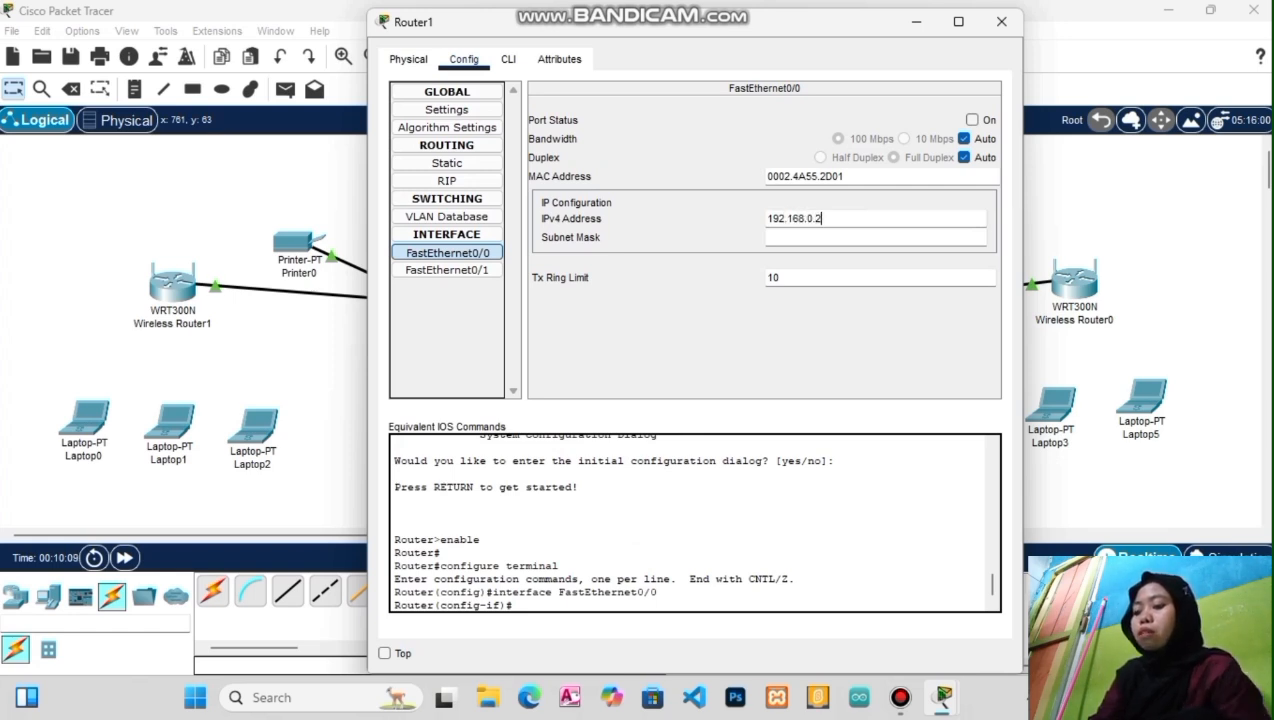
pyautogui.click(971, 119)
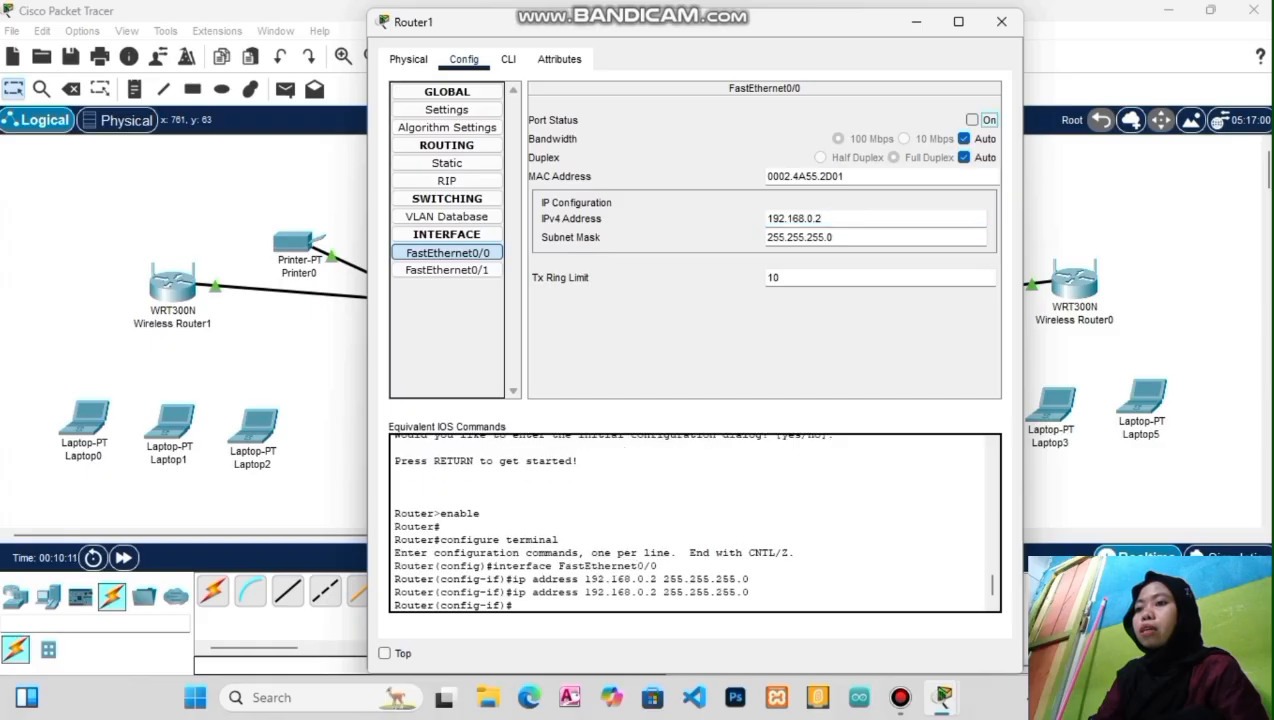
pyautogui.click(447, 270)
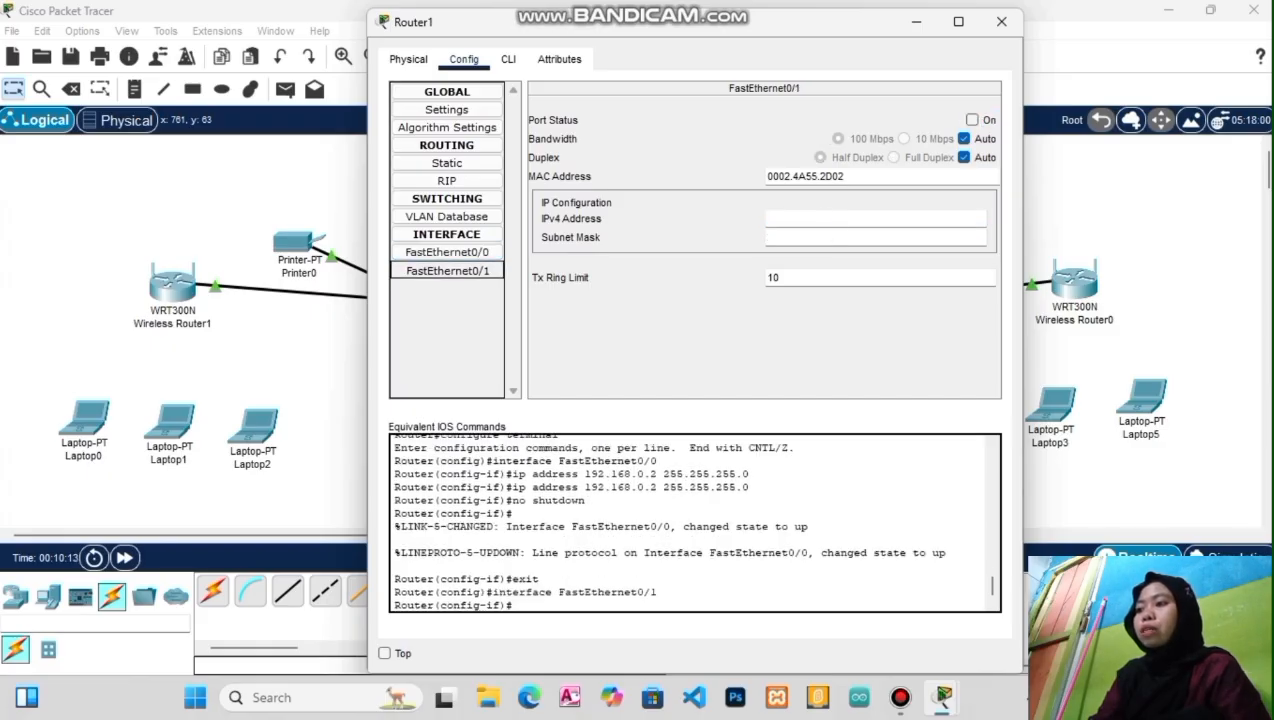
pyautogui.click(875, 218)
# Give Router1's FastEthernet0/1 192.168.2.1 with mask 255.255.255.0, enable it, and close Router1
pyautogui.write('1')
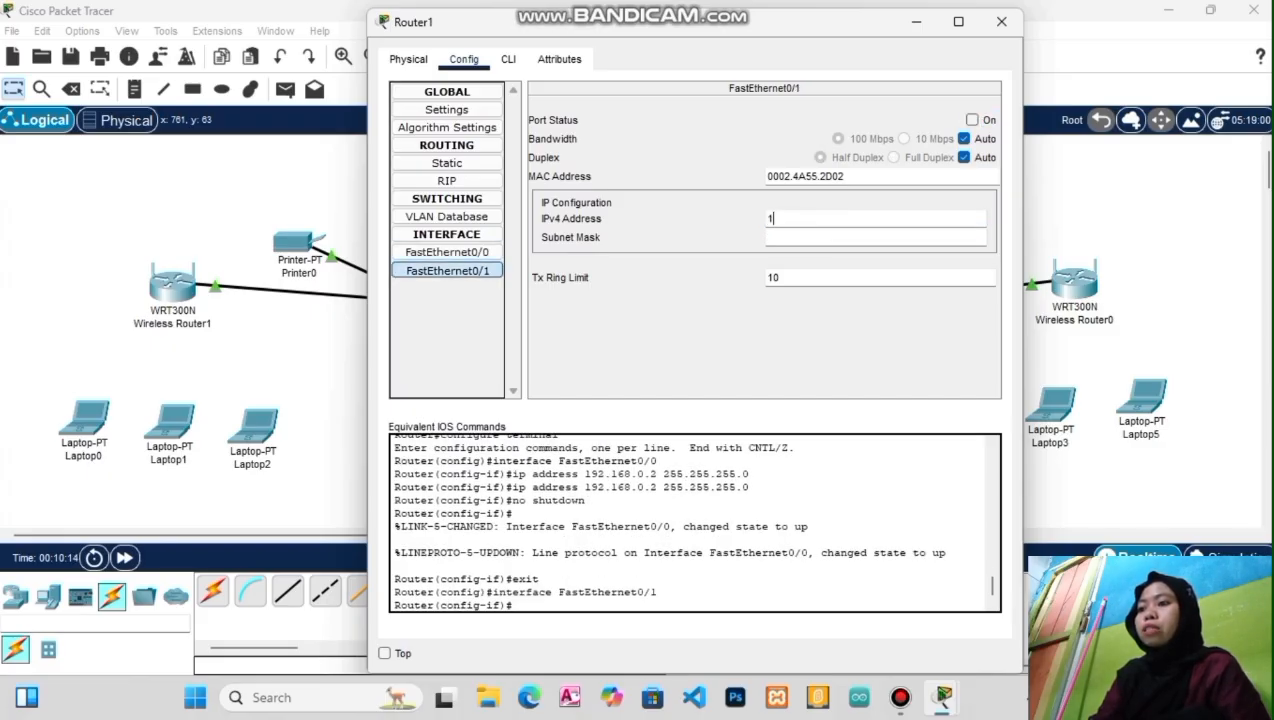
pyautogui.write('92')
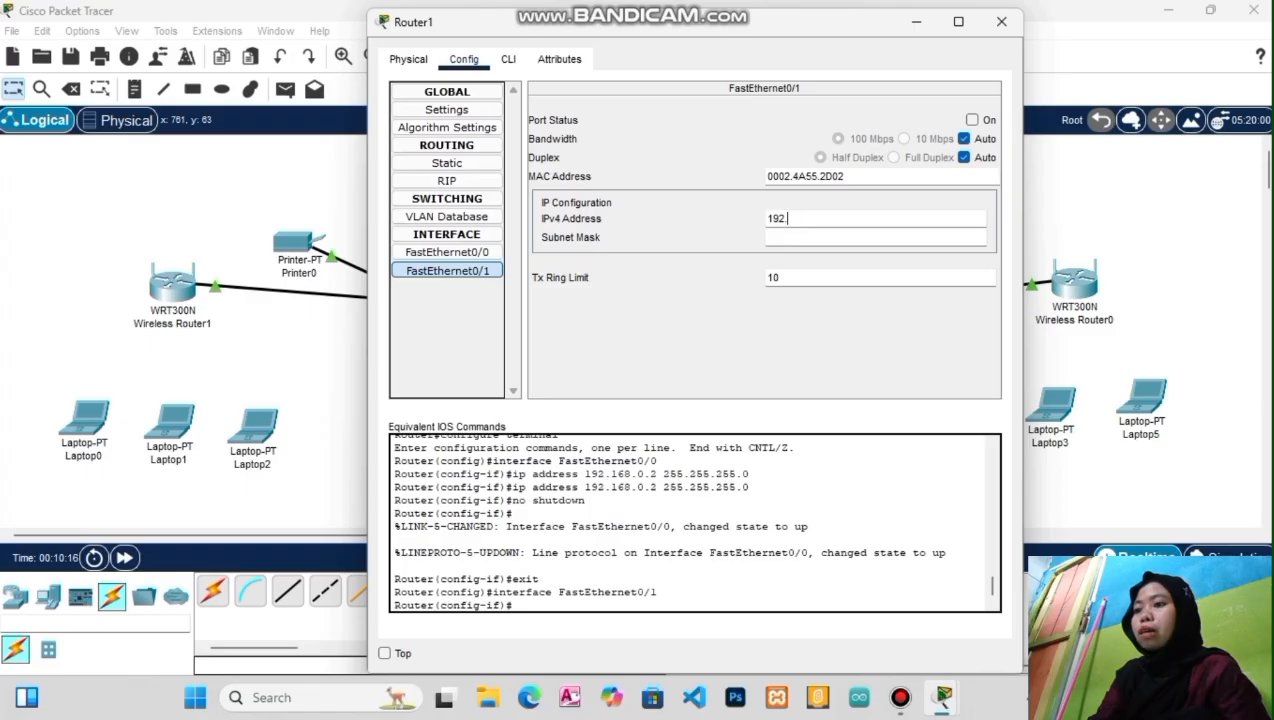
pyautogui.write('.68')
pyautogui.write('1')
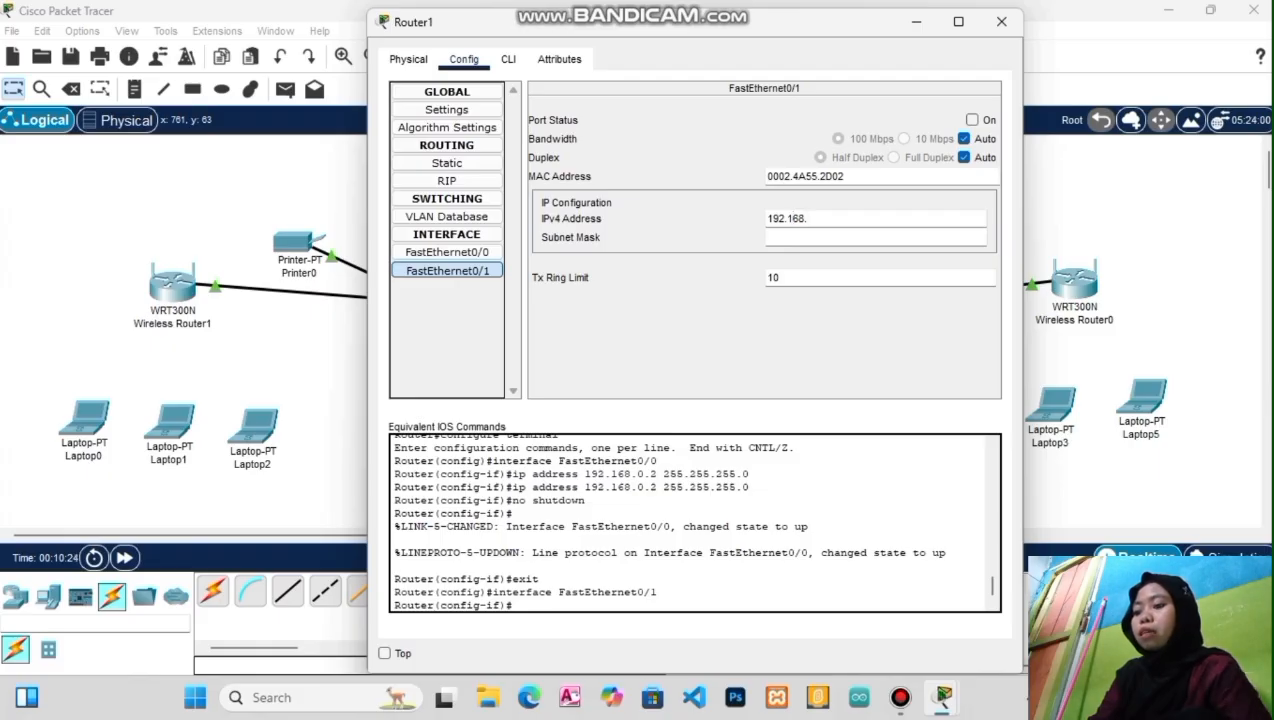
pyautogui.write('2.1')
pyautogui.press('Return')
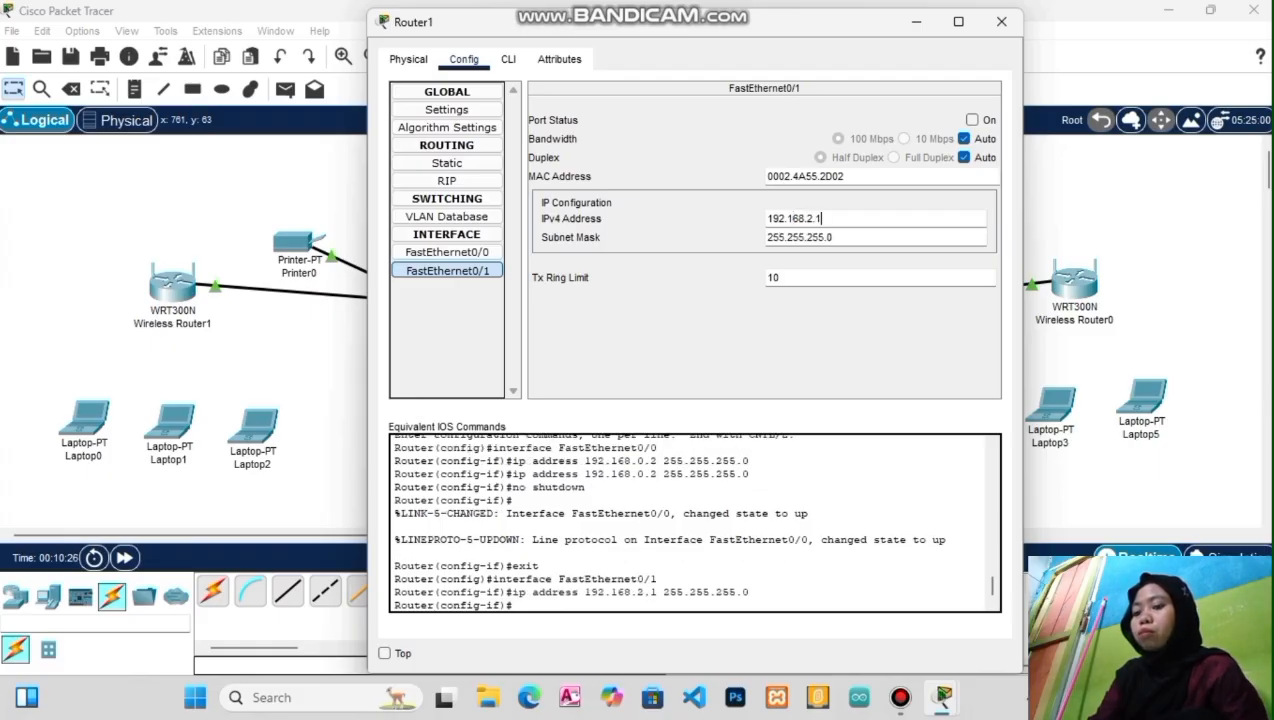
pyautogui.click(972, 119)
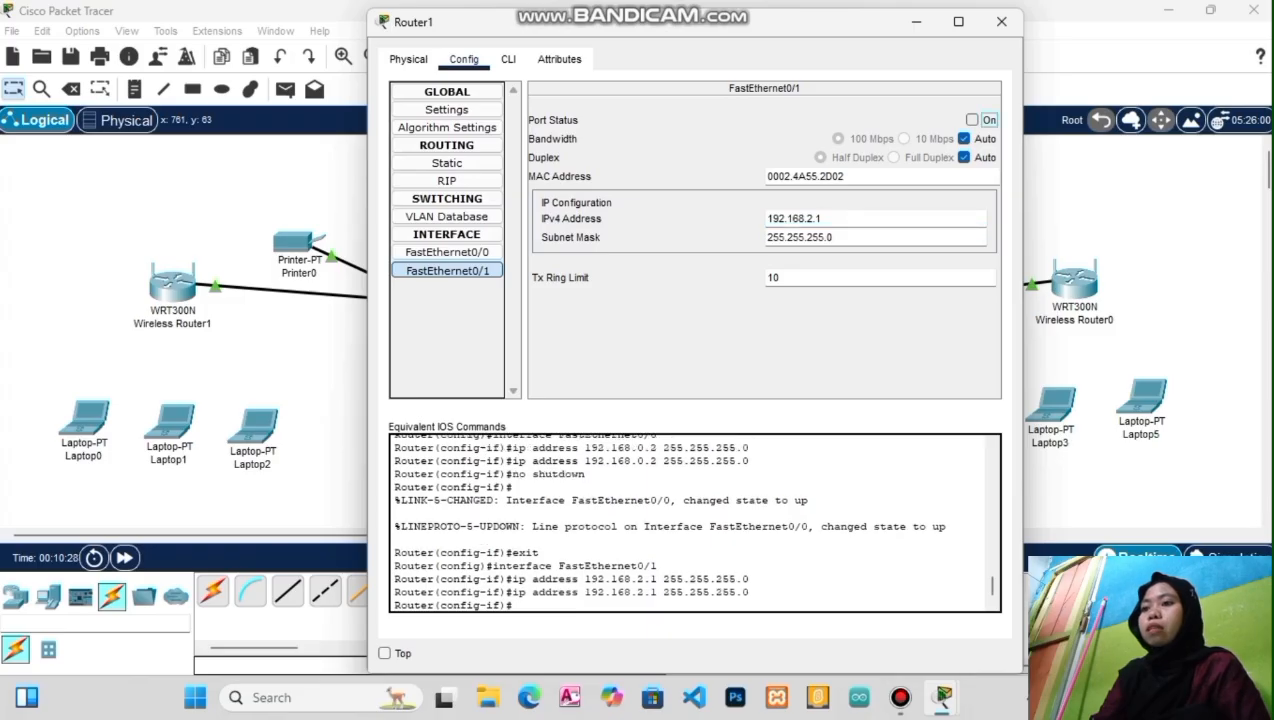
pyautogui.click(1001, 21)
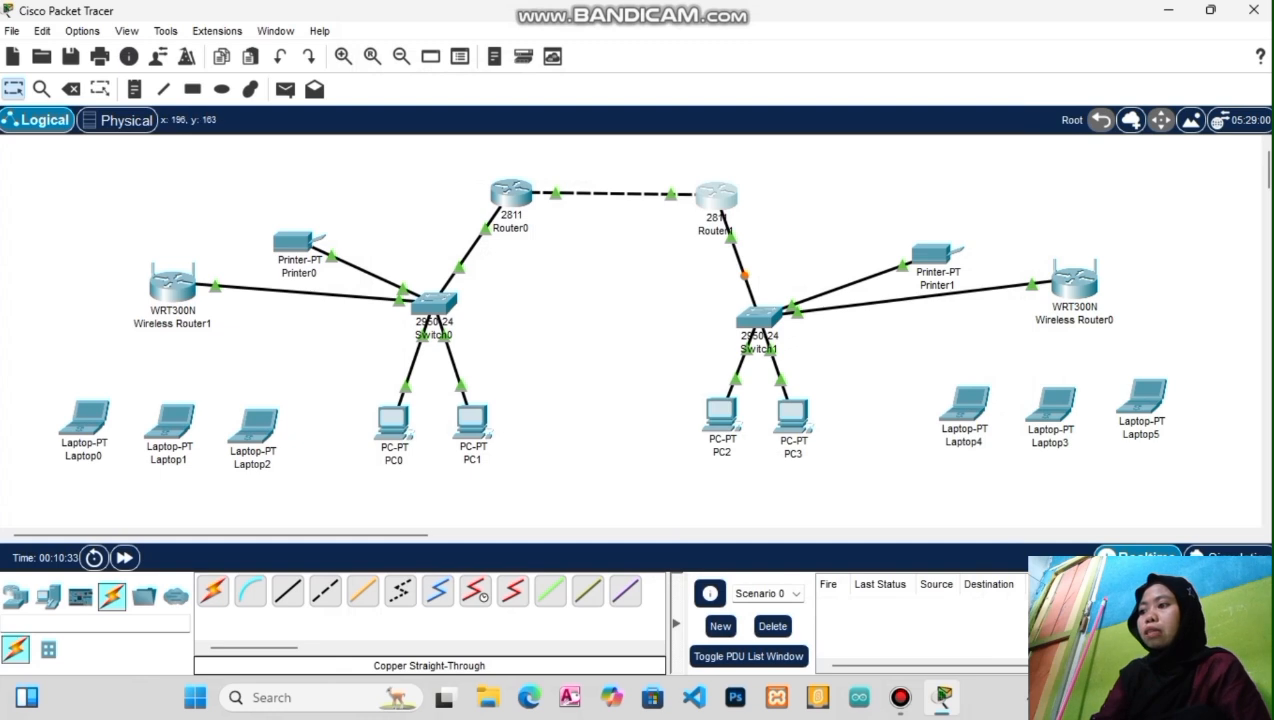
# Briefly open Wireless Router1's window, then bring up Laptop0's device settings
pyautogui.moveTo(178, 285)
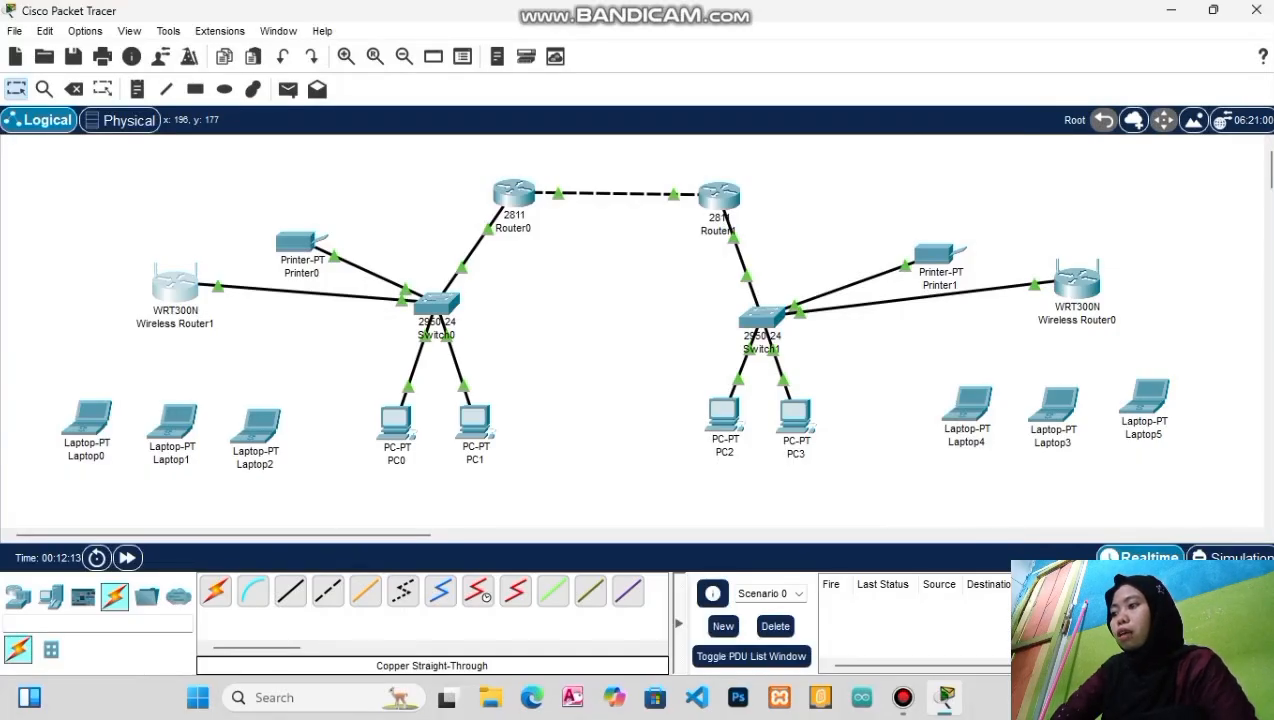
pyautogui.click(180, 290)
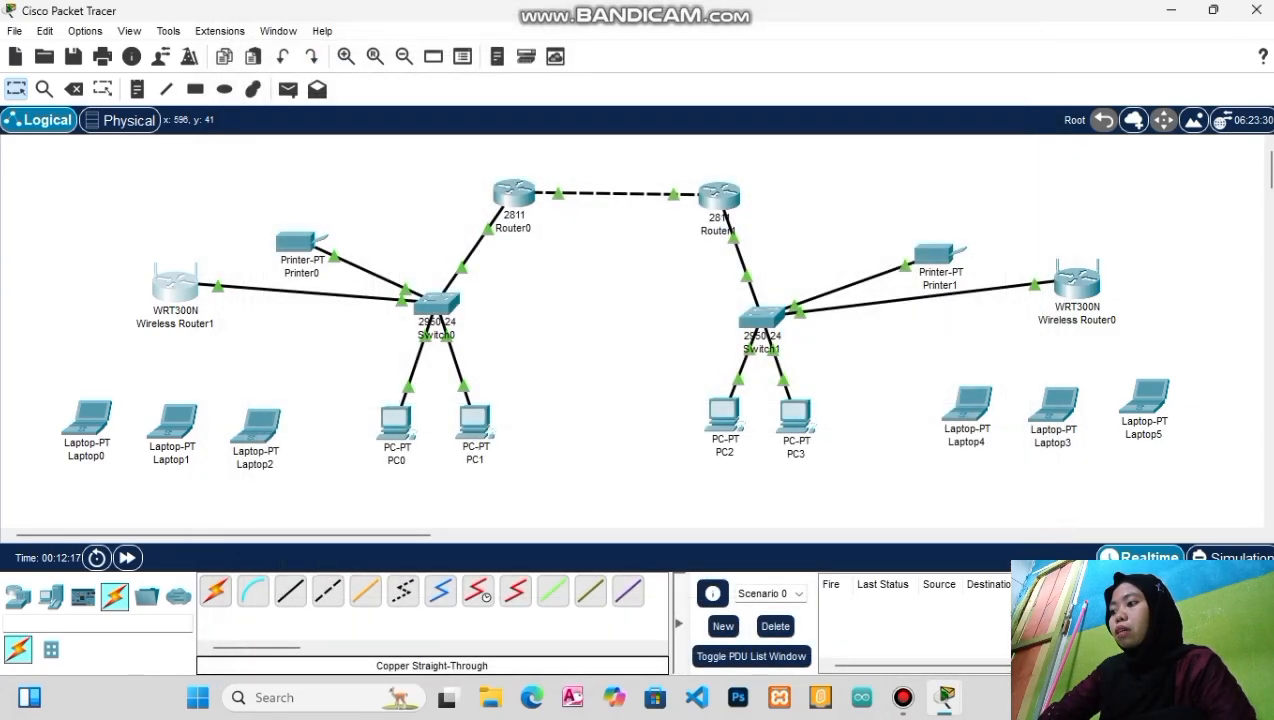
pyautogui.click(87, 422)
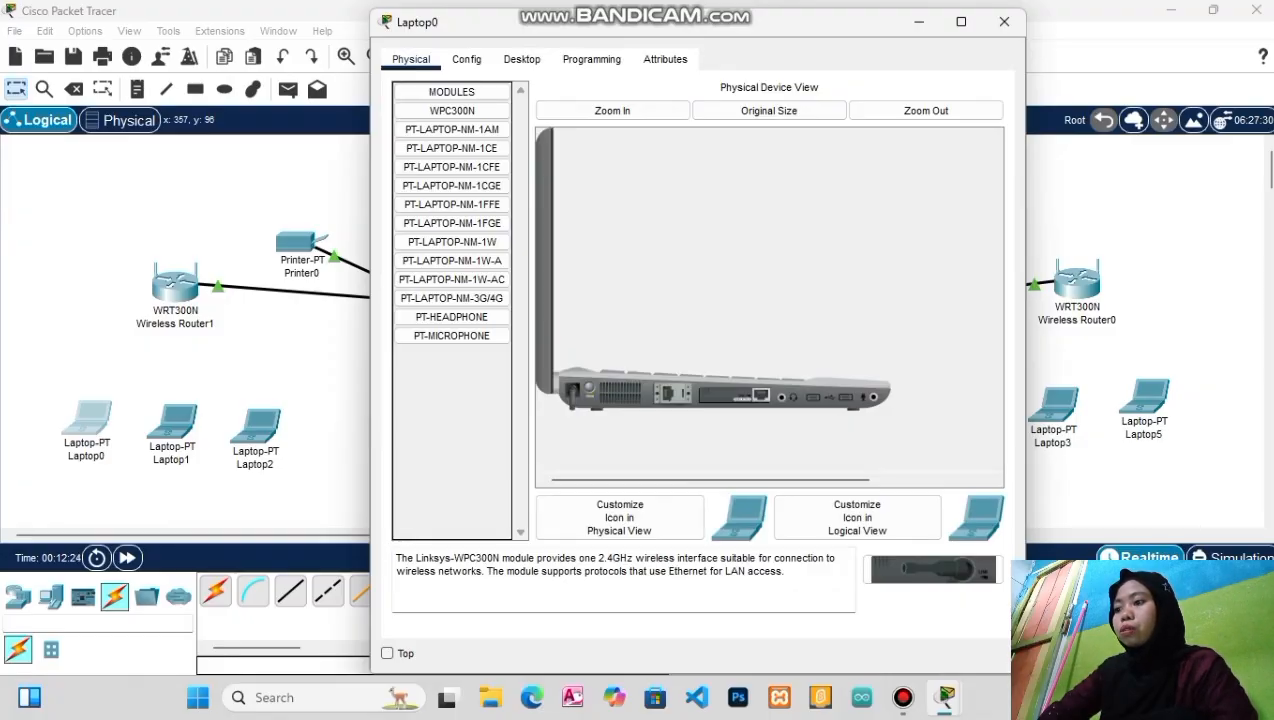
# Swap Laptop0's network card for the WPC300N and scan for wireless networks in PC Wireless
pyautogui.moveTo(734, 395); pyautogui.dragTo(452, 430)
pyautogui.moveTo(932, 570); pyautogui.dragTo(734, 395)
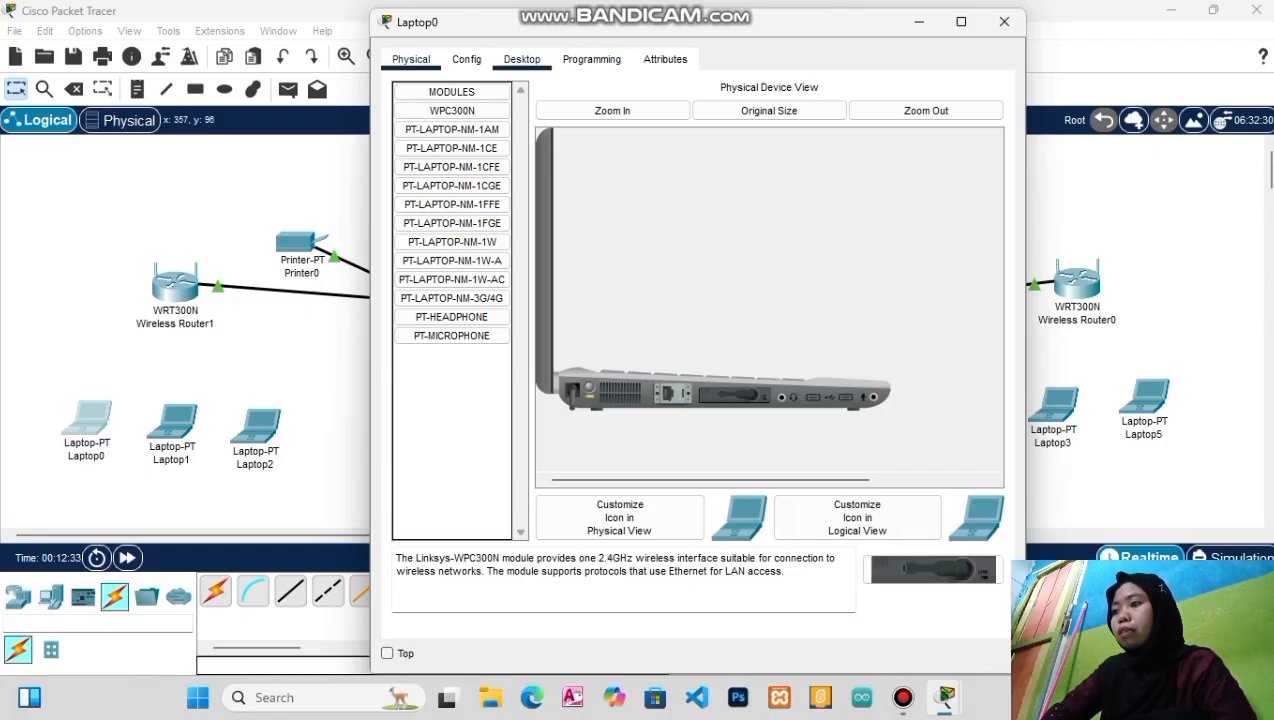
pyautogui.click(522, 59)
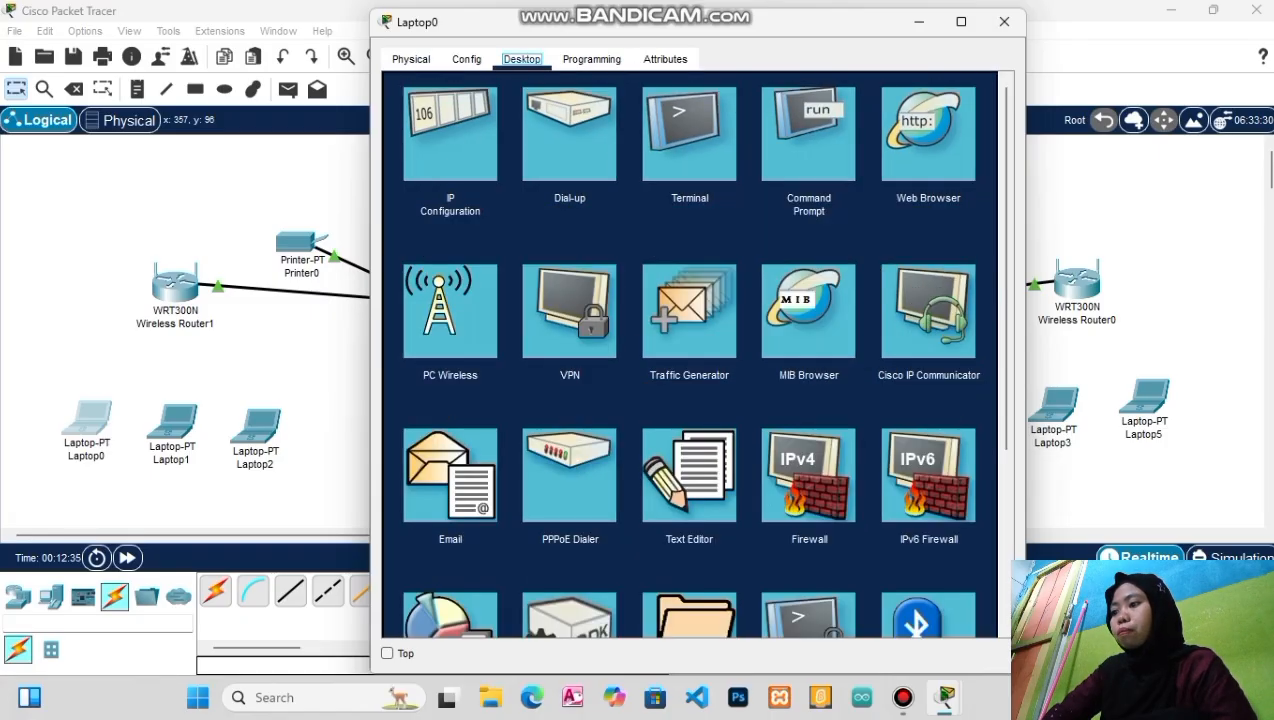
pyautogui.click(450, 311)
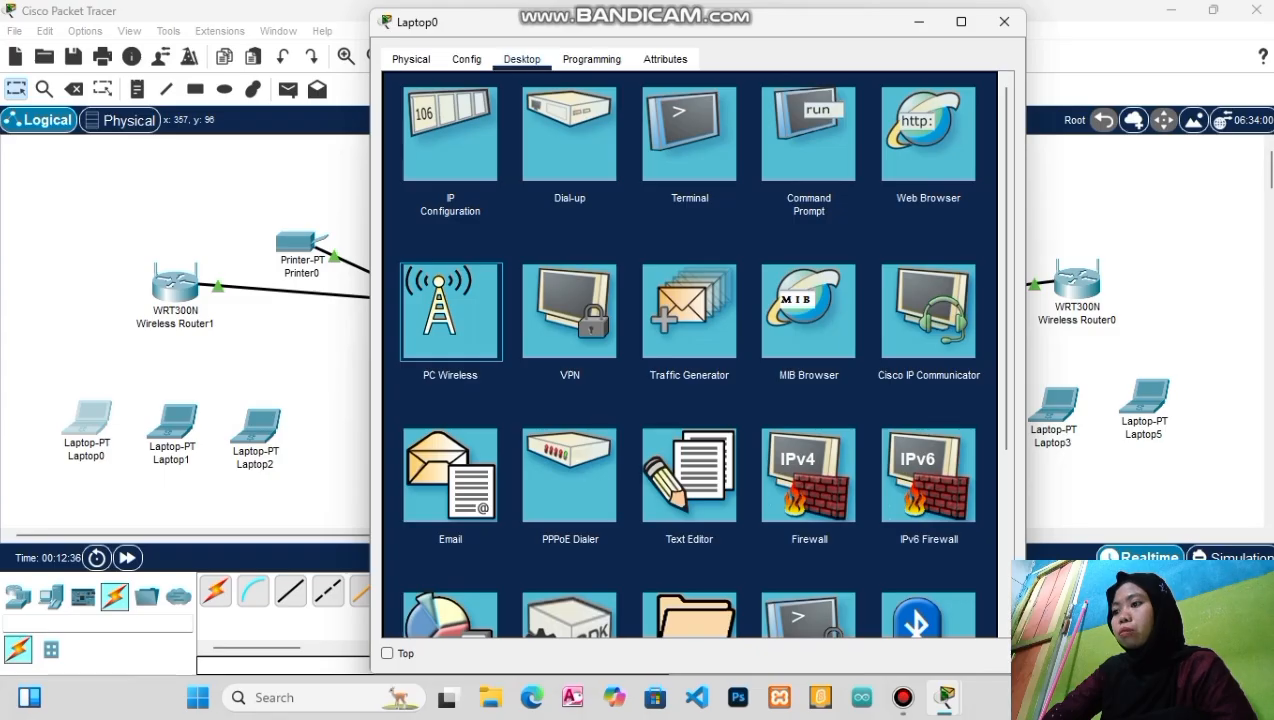
pyautogui.click(450, 312)
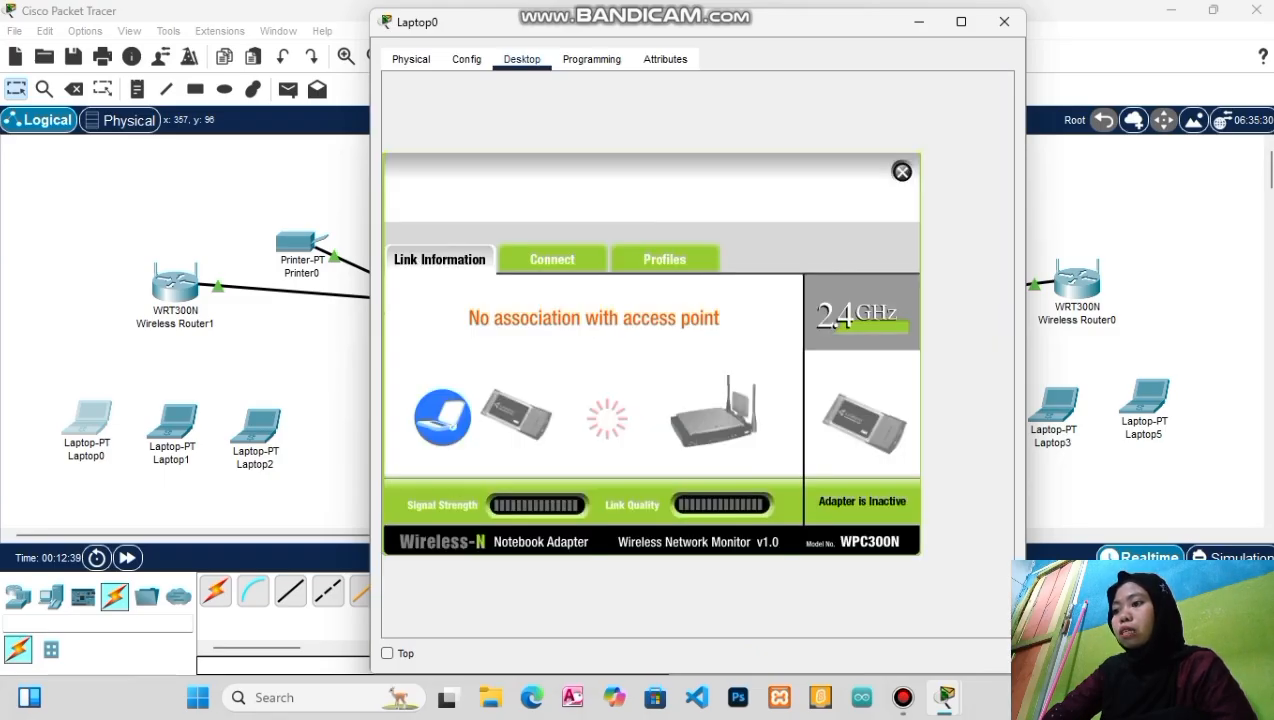
pyautogui.click(552, 259)
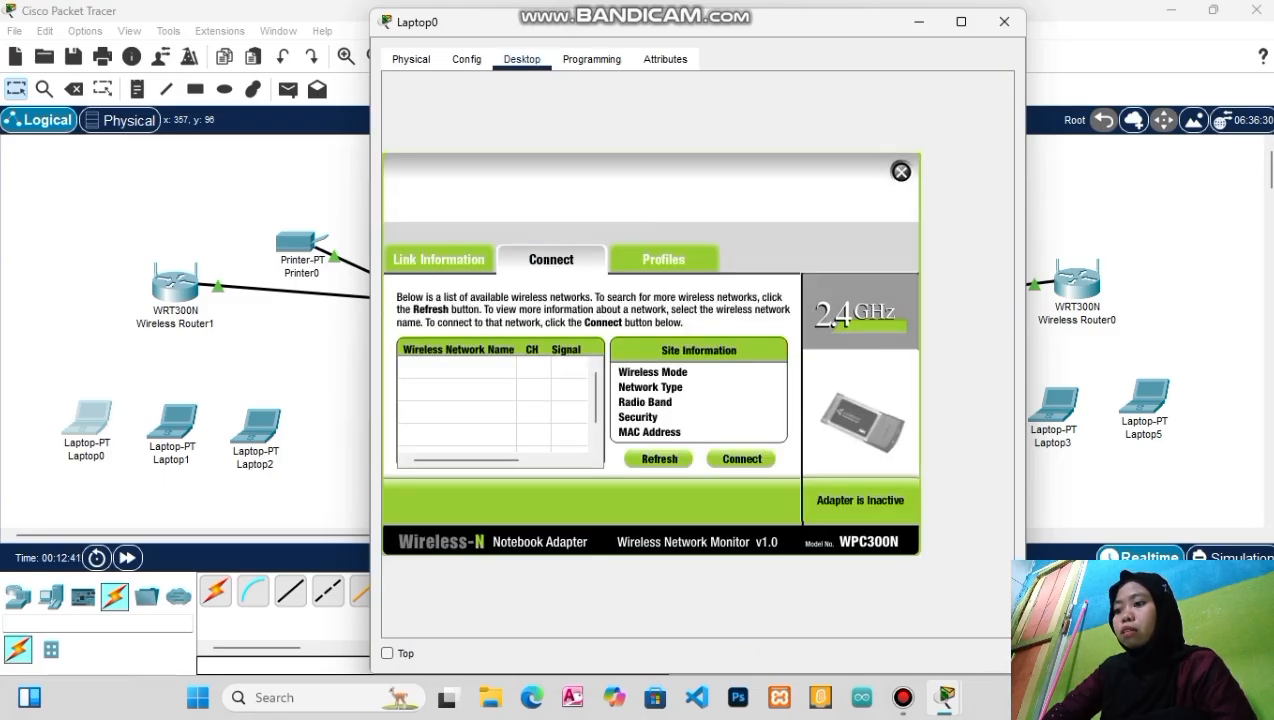
pyautogui.click(659, 458)
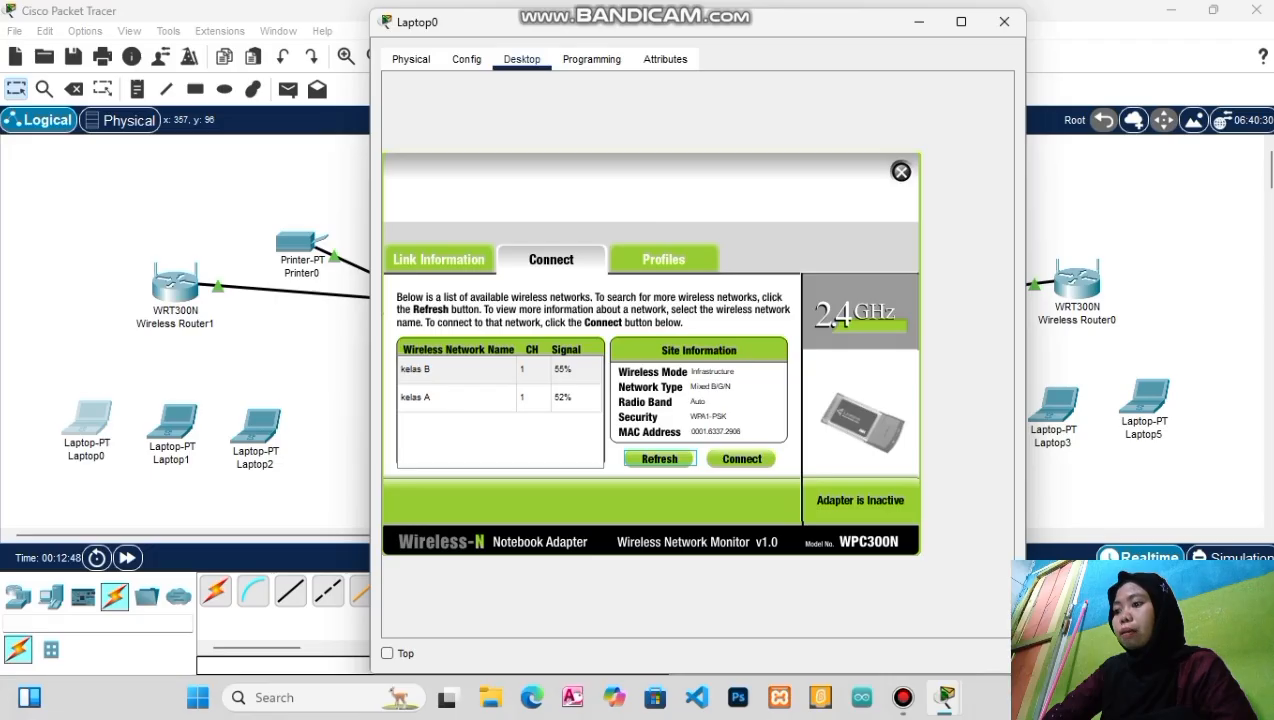
# Join Laptop0 to kelas A with the pre-shared key and close its window
pyautogui.click(458, 397)
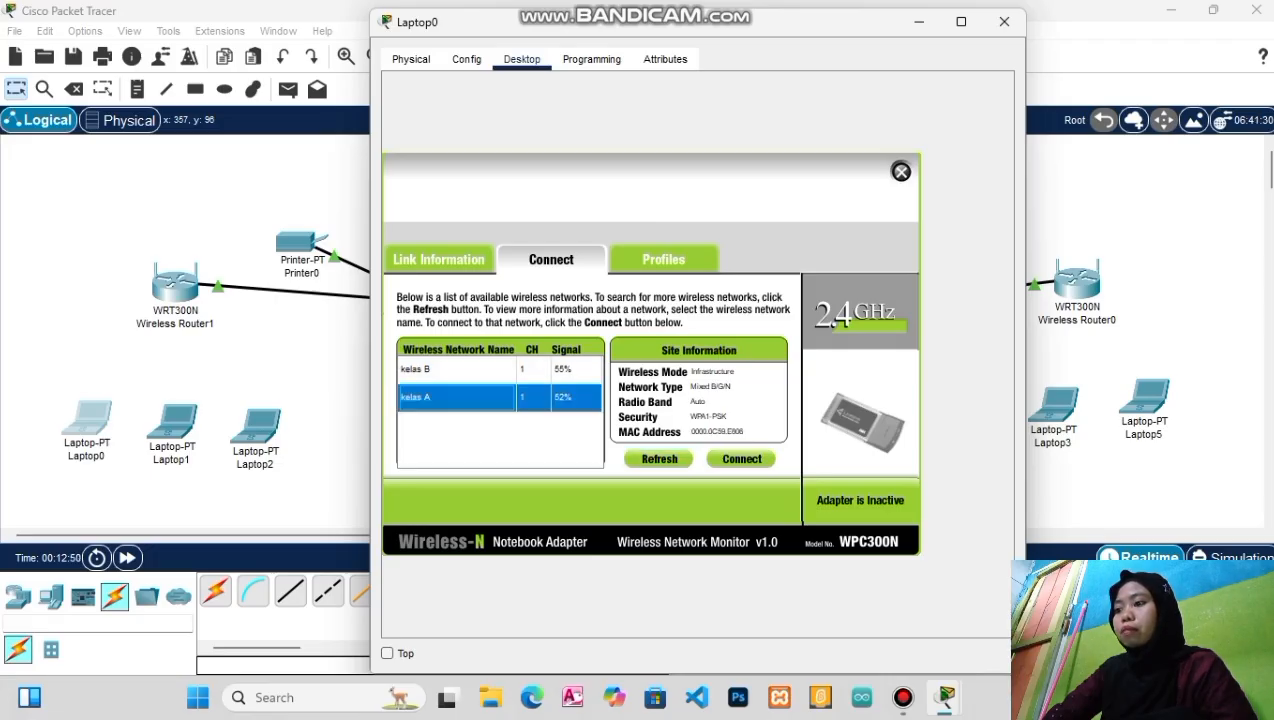
pyautogui.click(741, 459)
pyautogui.click(535, 415)
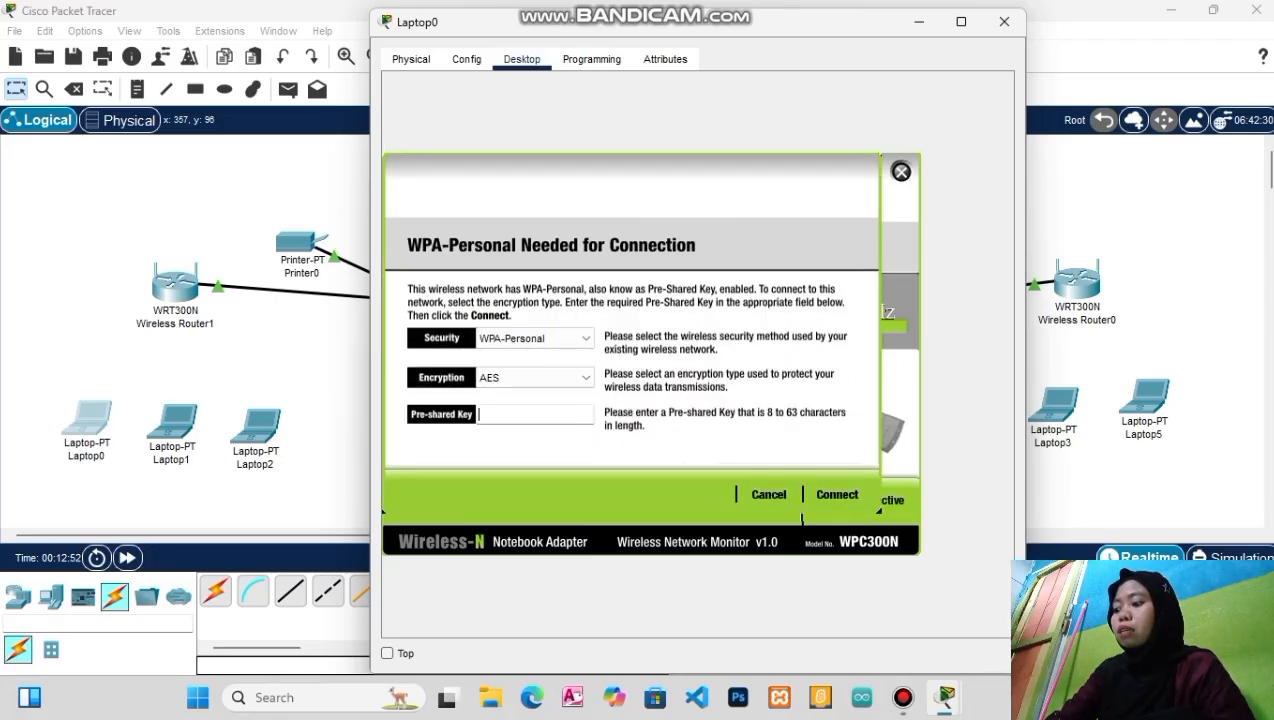
pyautogui.write('1234')
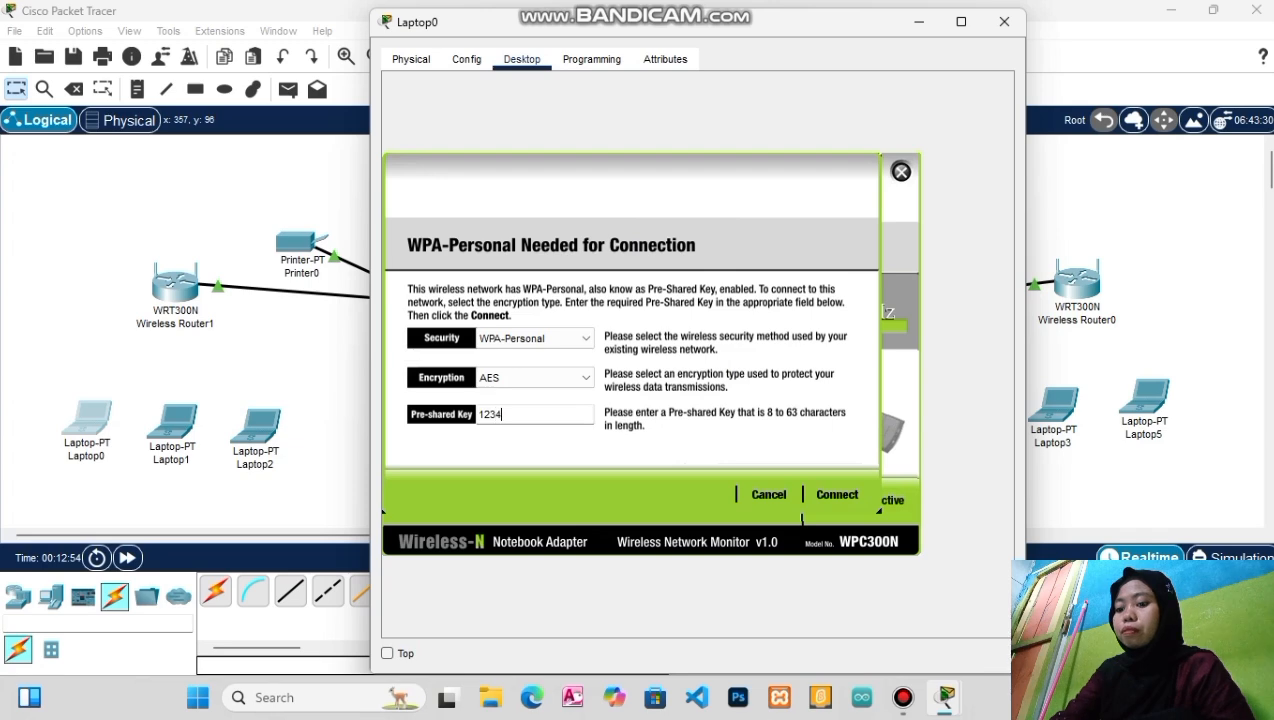
pyautogui.write('5678')
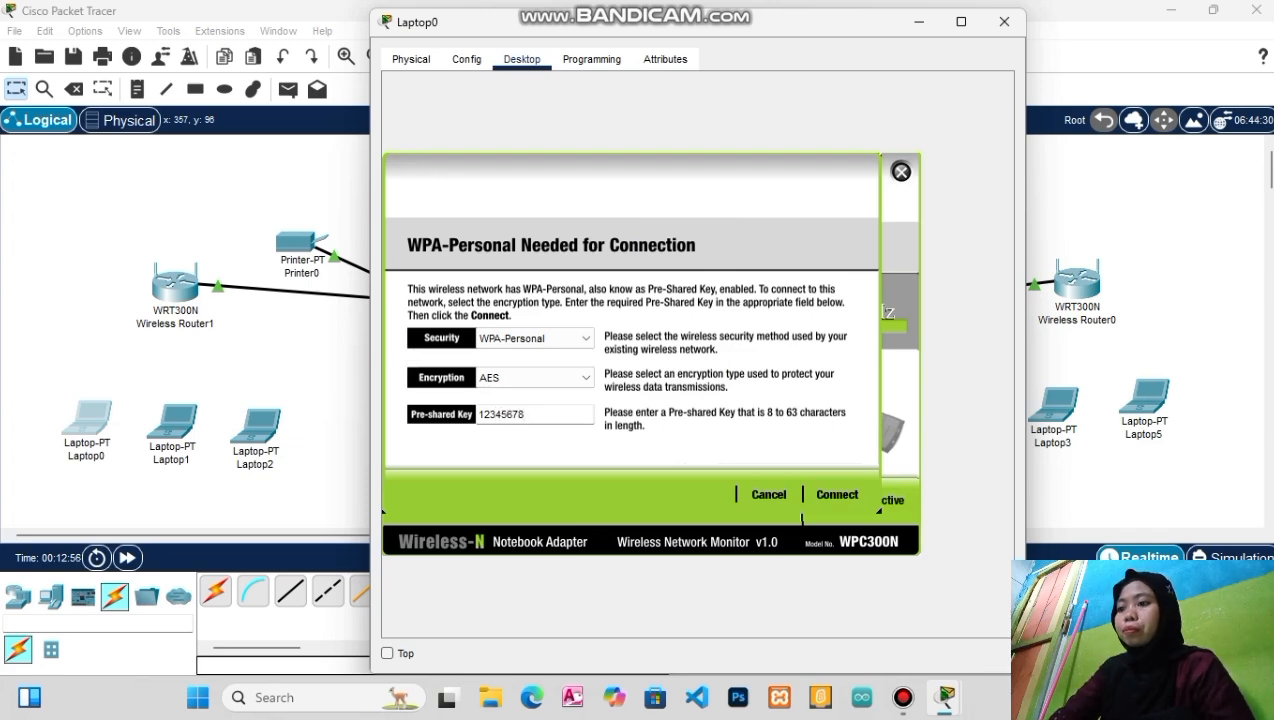
pyautogui.click(837, 494)
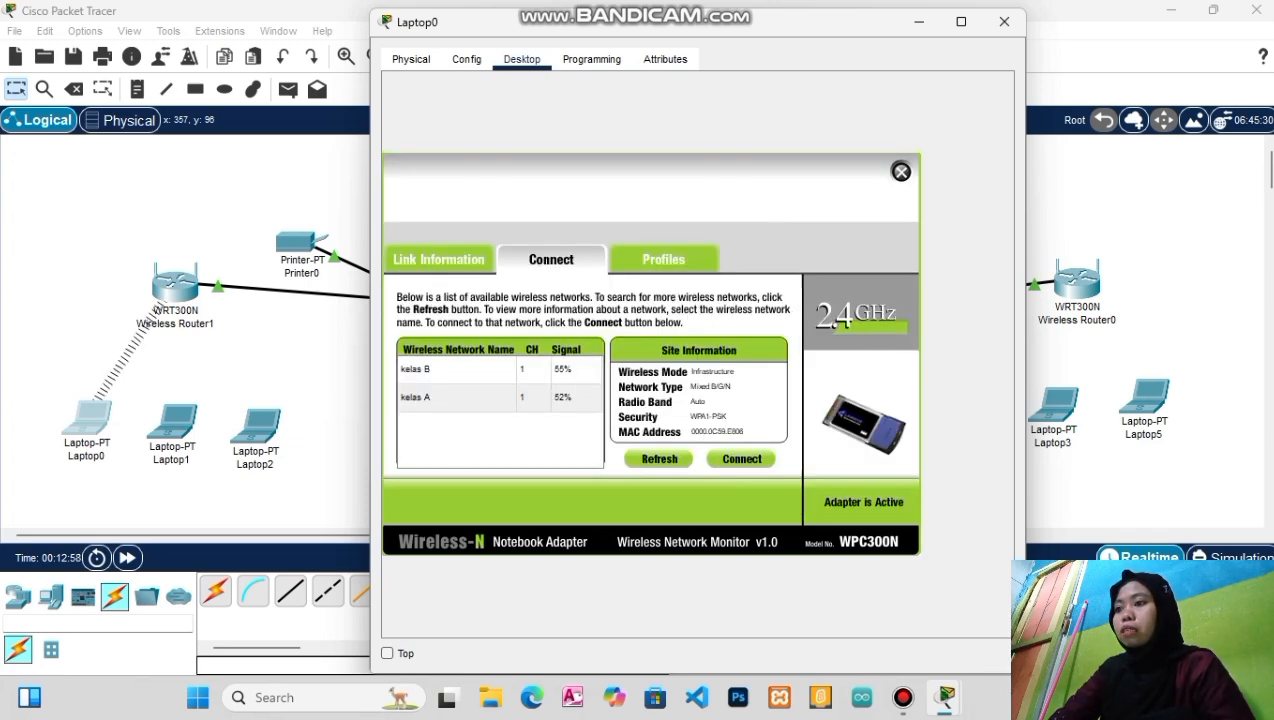
pyautogui.click(1004, 21)
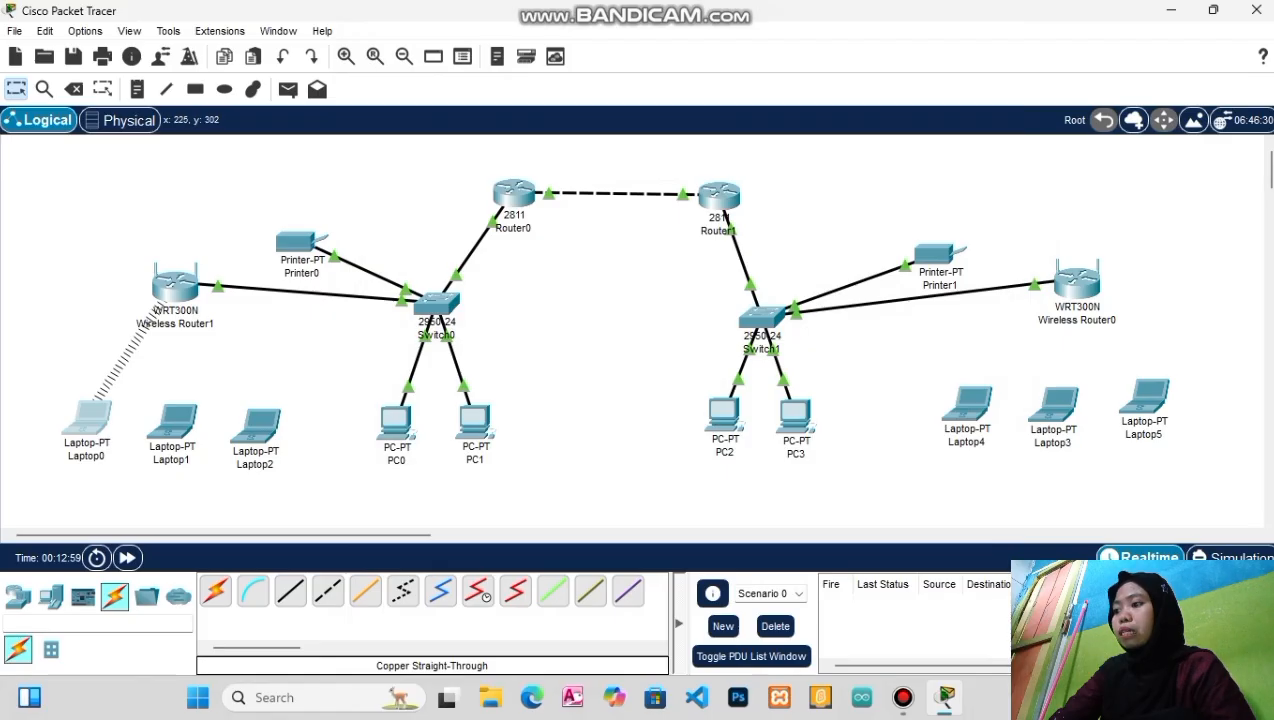
pyautogui.click(180, 420)
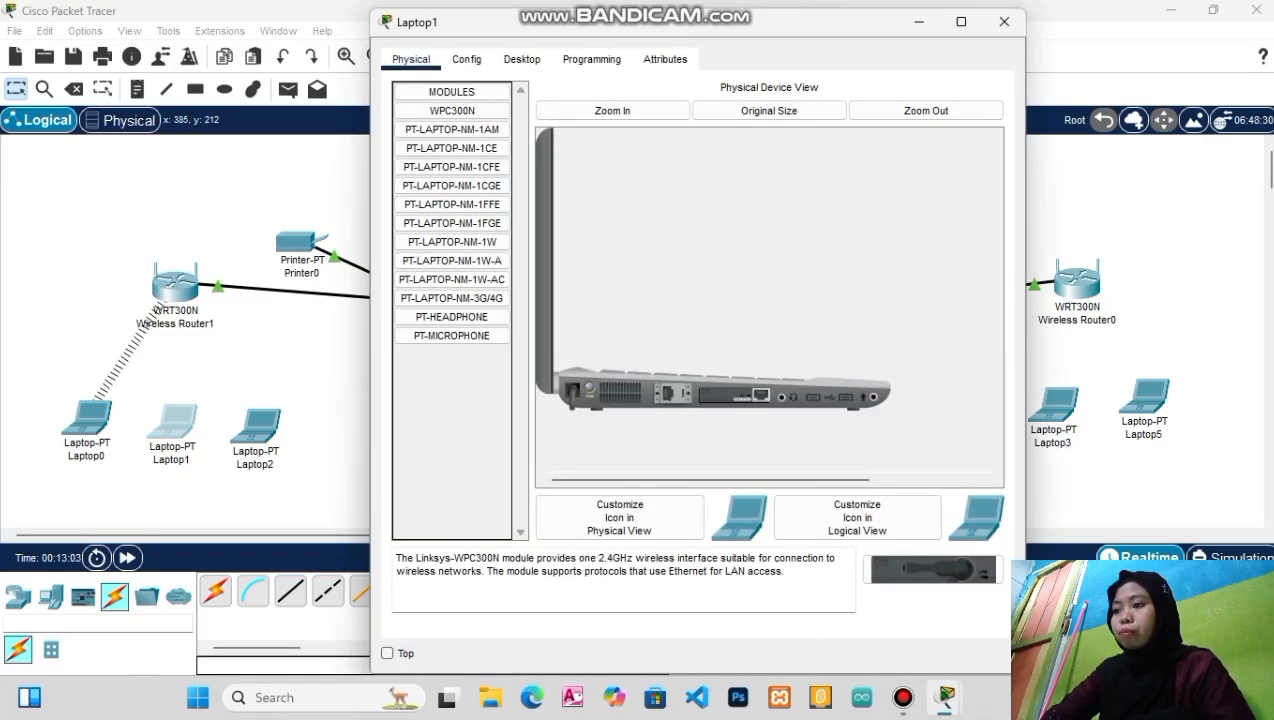
# Replace Laptop1's original network card with a WPC300N wireless card
pyautogui.moveTo(733, 395); pyautogui.dragTo(455, 440)
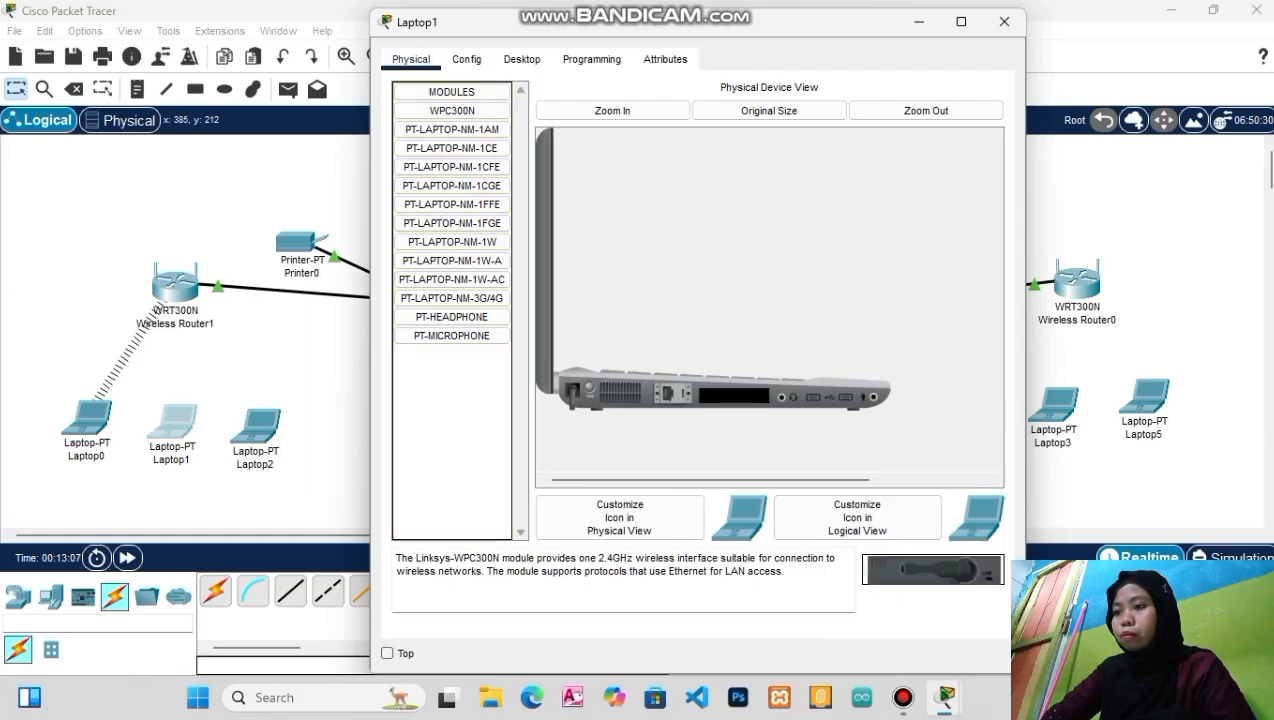
pyautogui.moveTo(933, 570); pyautogui.dragTo(734, 395)
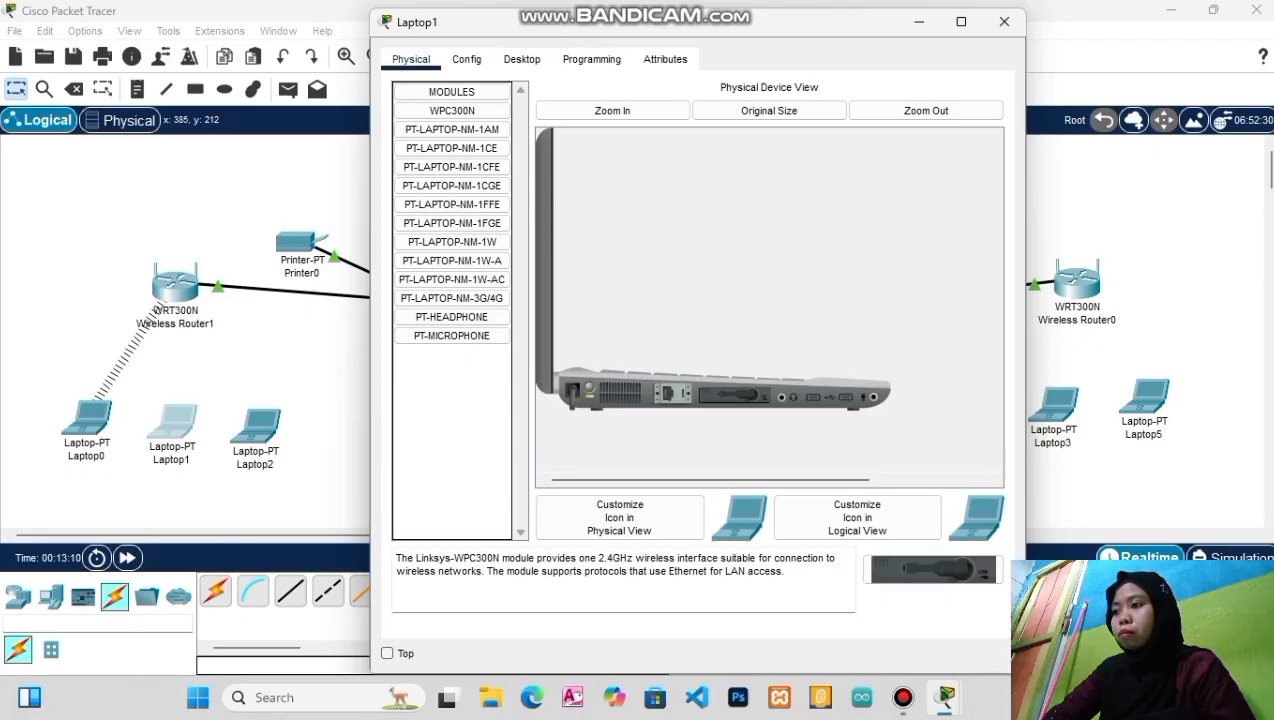
pyautogui.click(522, 59)
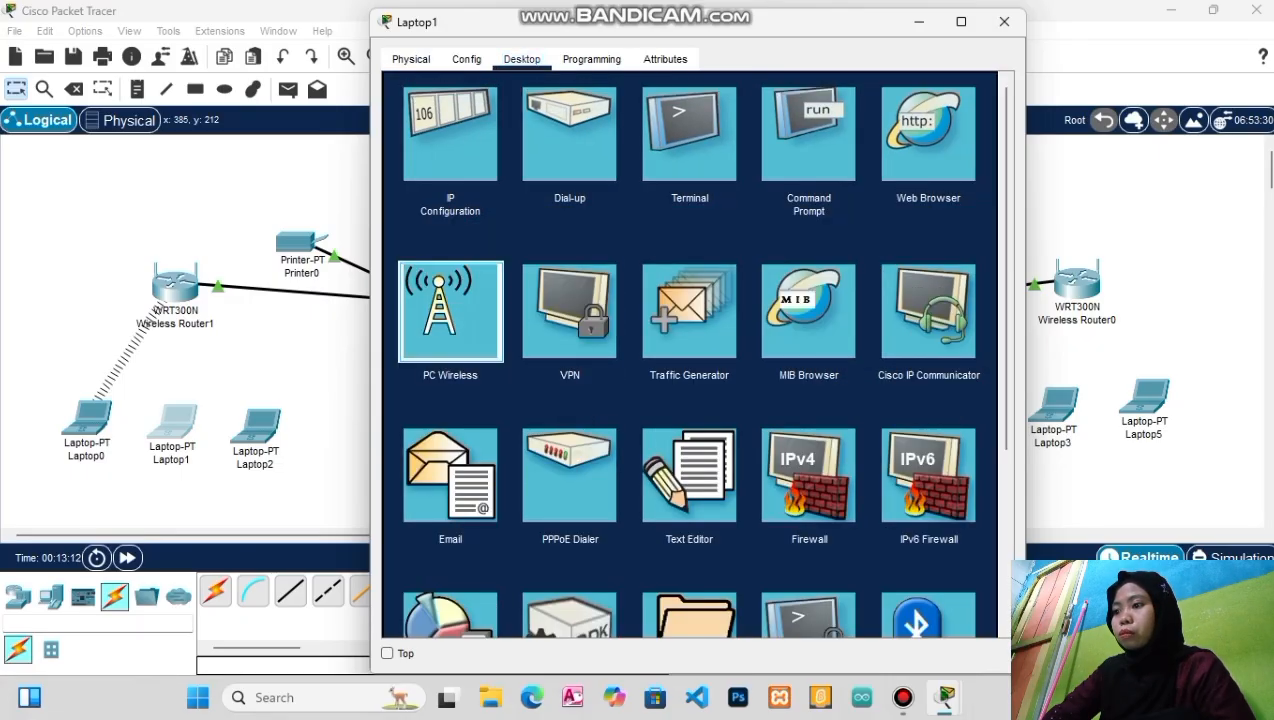
# Join Laptop1 to the kelas A network with the WPA pre-shared key, then close its window
pyautogui.click(450, 310)
pyautogui.click(552, 259)
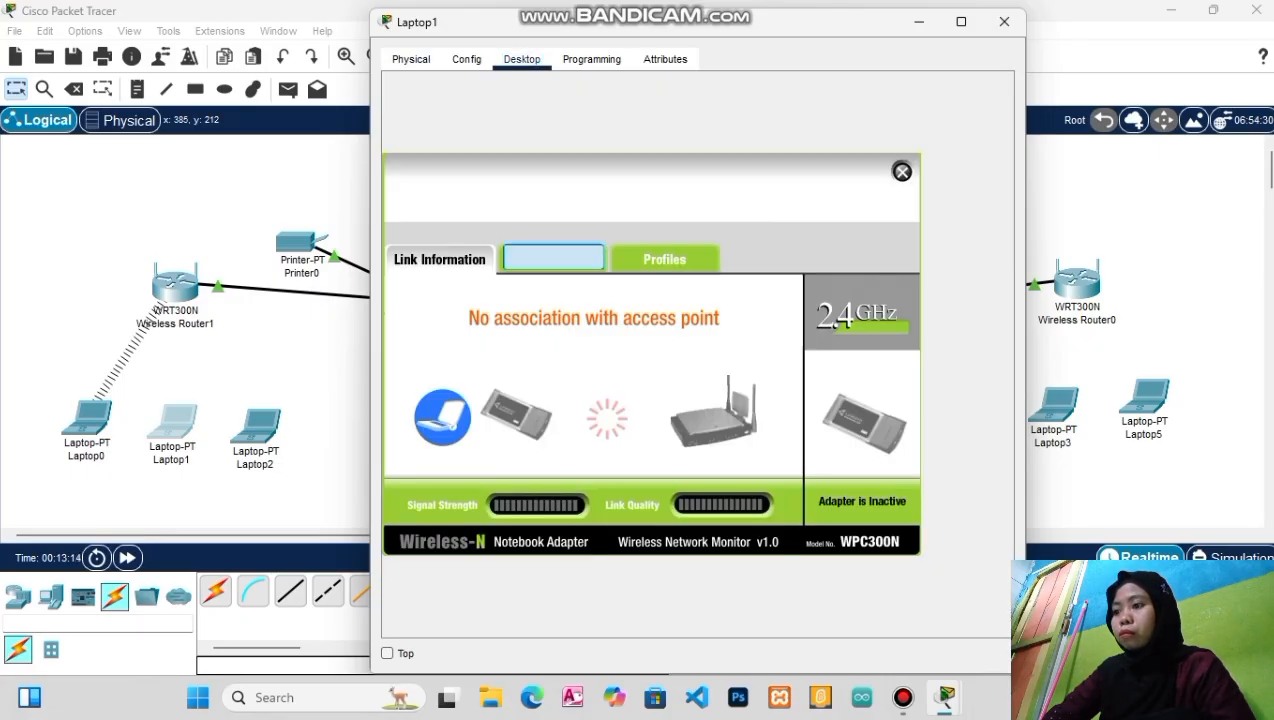
pyautogui.click(659, 459)
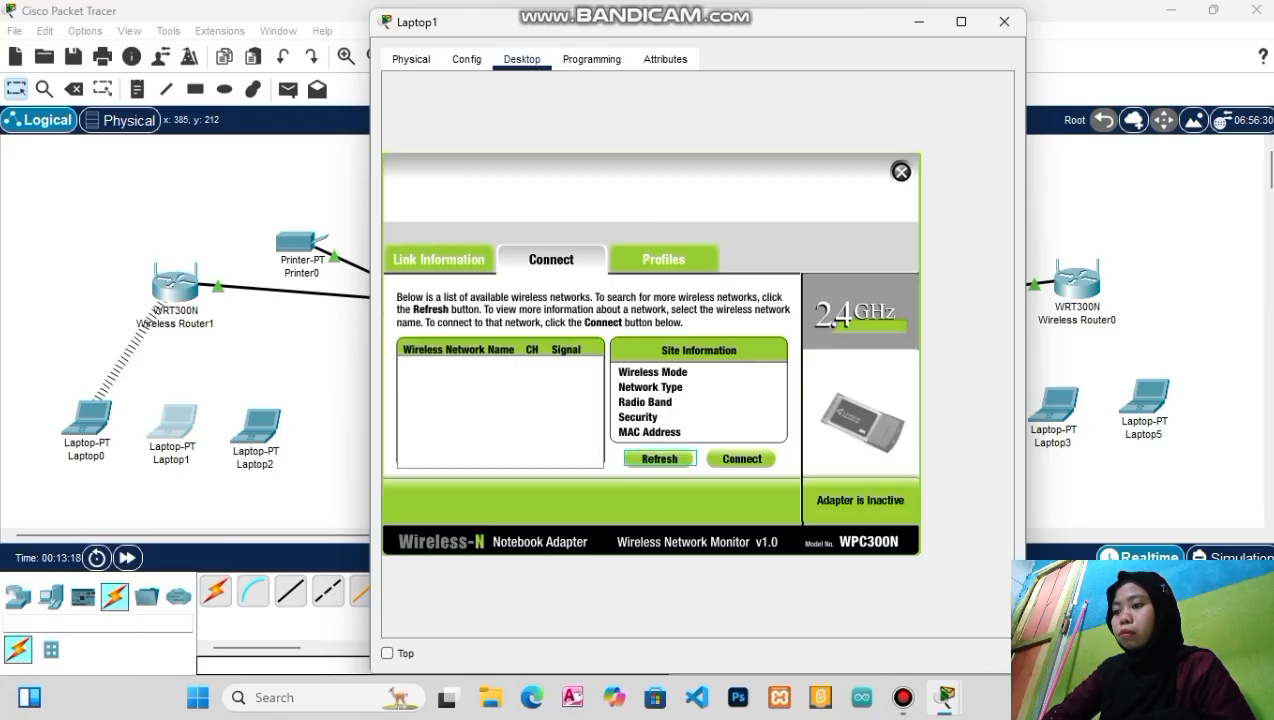
pyautogui.click(659, 459)
pyautogui.click(457, 369)
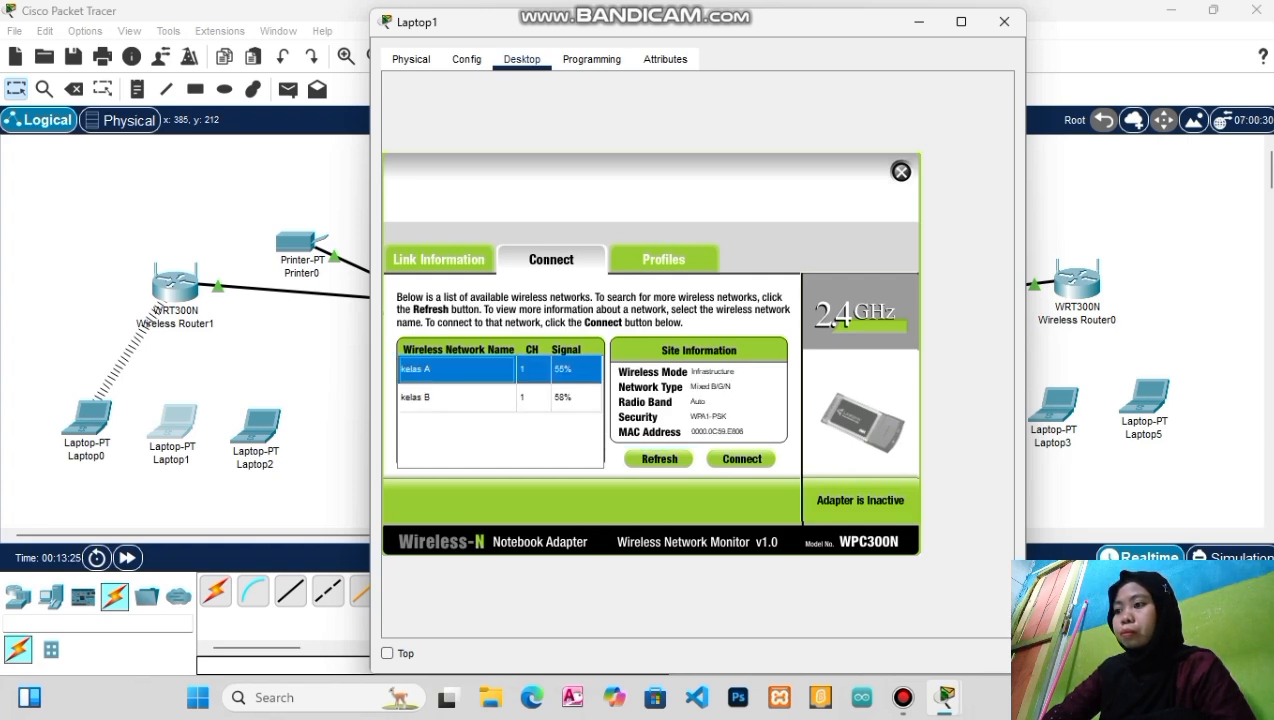
pyautogui.click(741, 459)
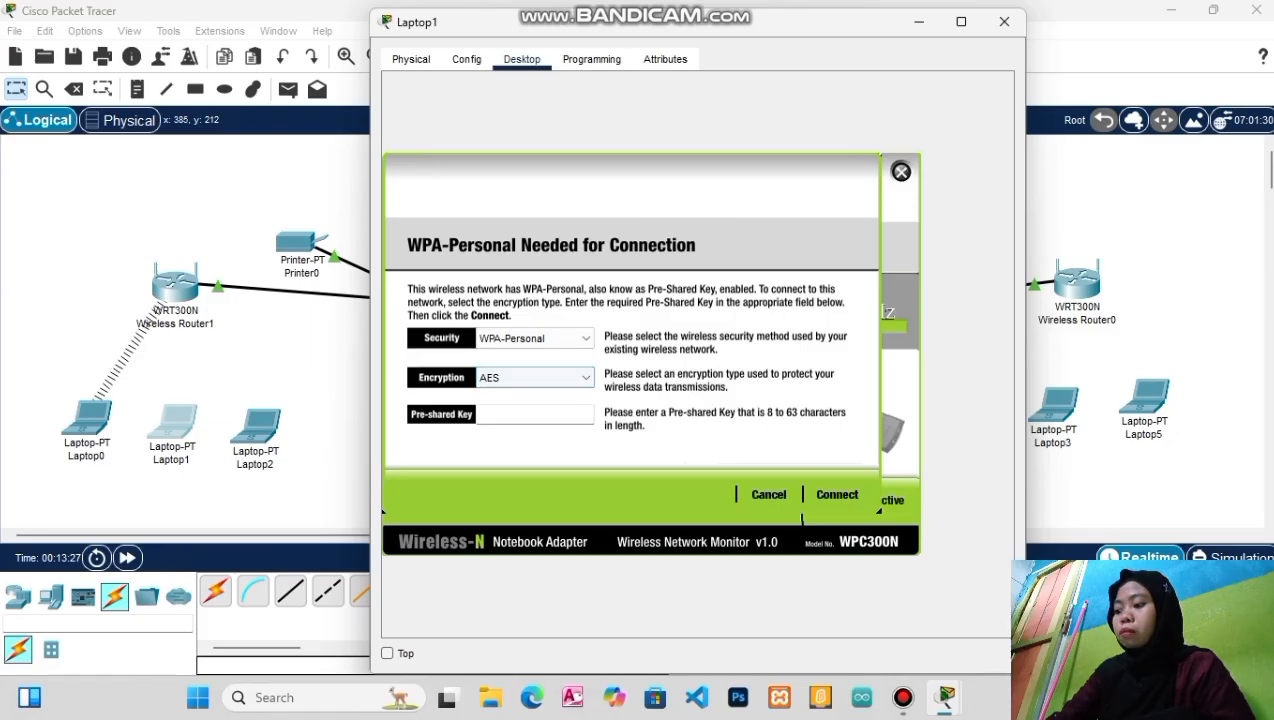
pyautogui.click(535, 414)
pyautogui.write('123')
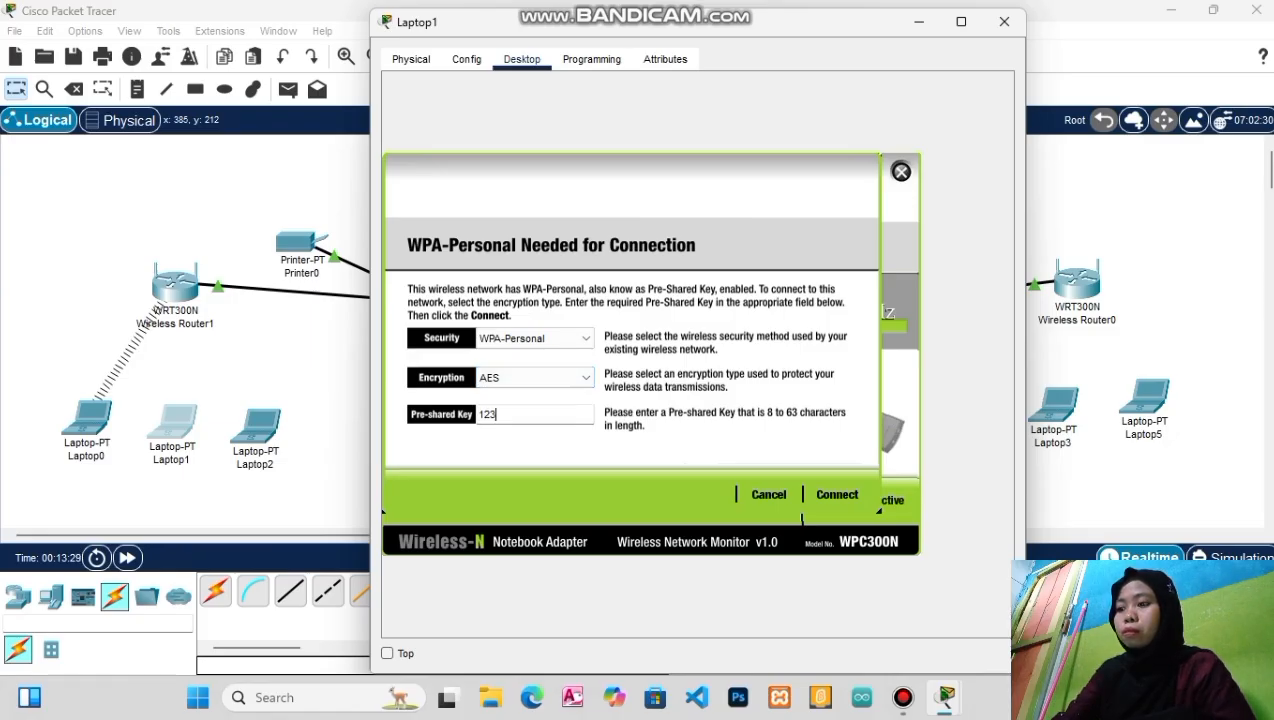
pyautogui.write('45678')
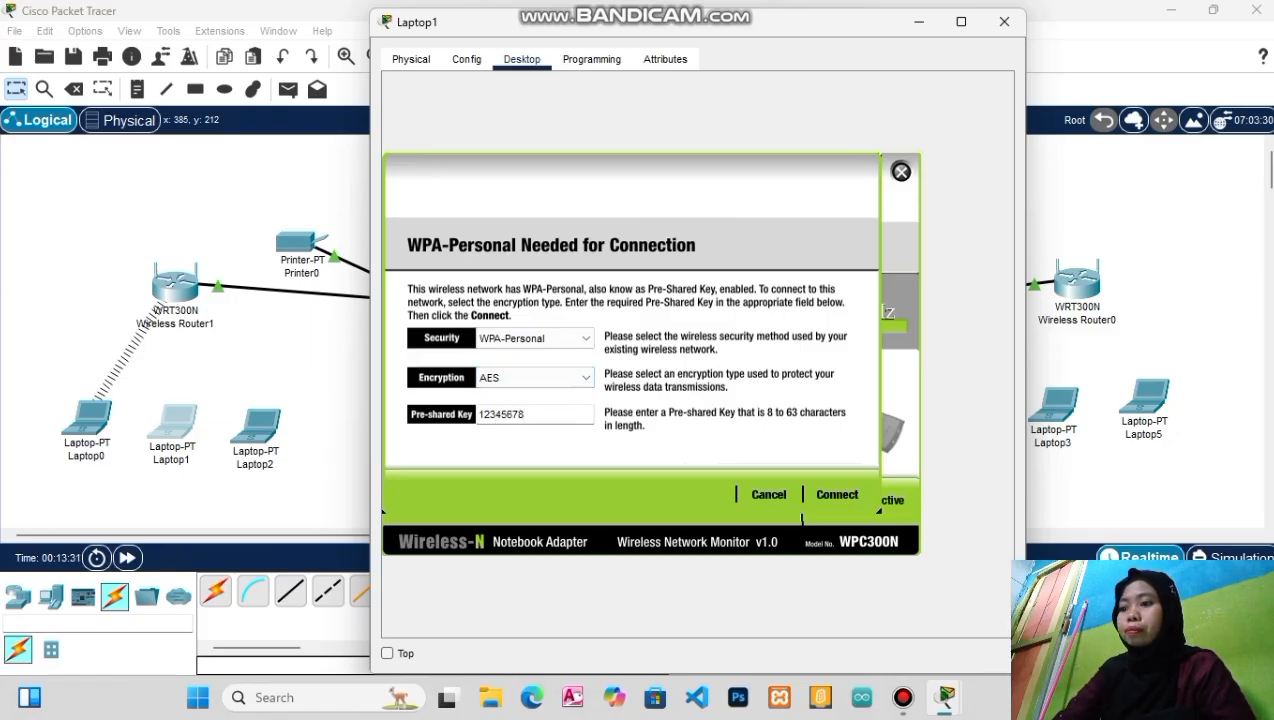
pyautogui.click(836, 494)
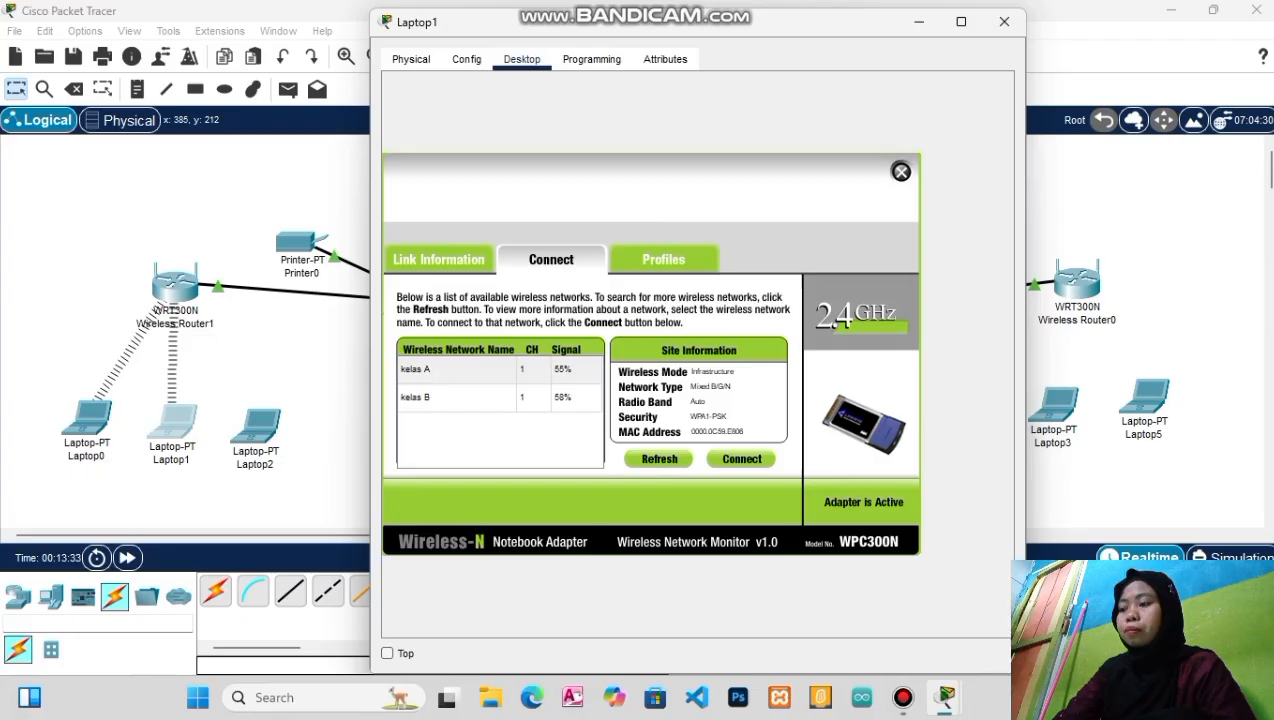
pyautogui.click(1004, 21)
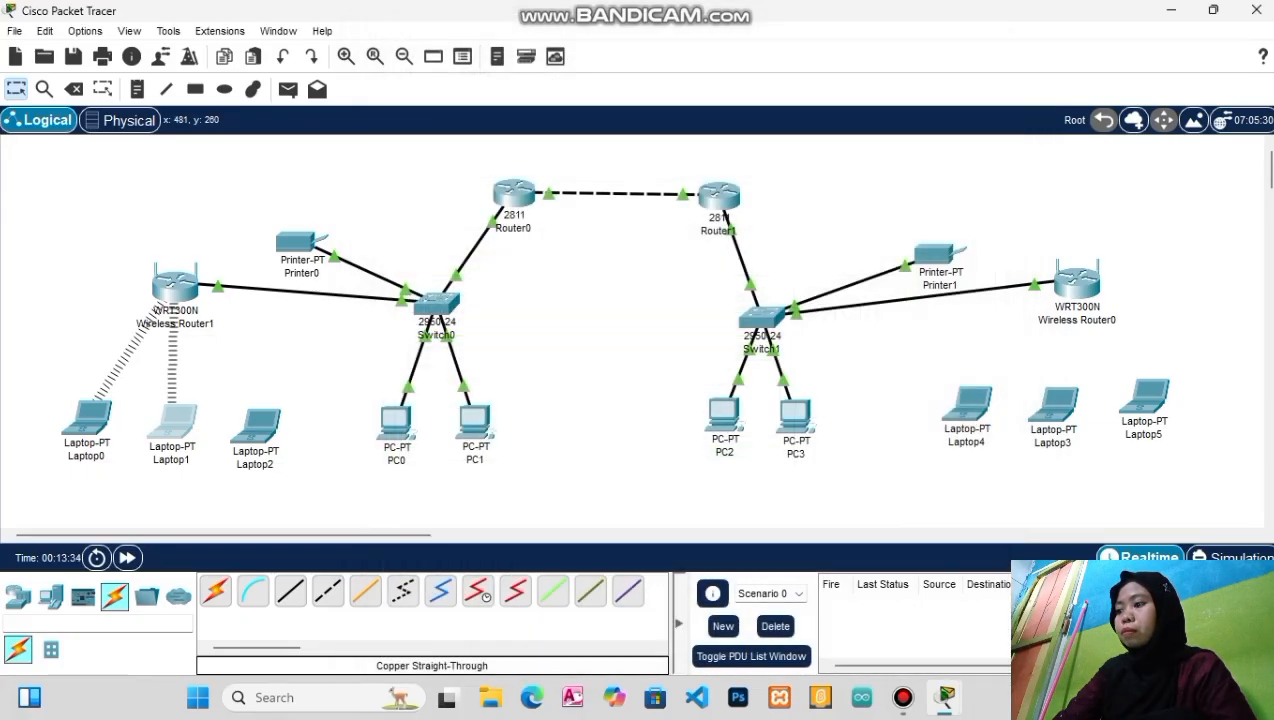
# Swap Laptop2's existing network module for a WPC300N wireless card
pyautogui.click(256, 428)
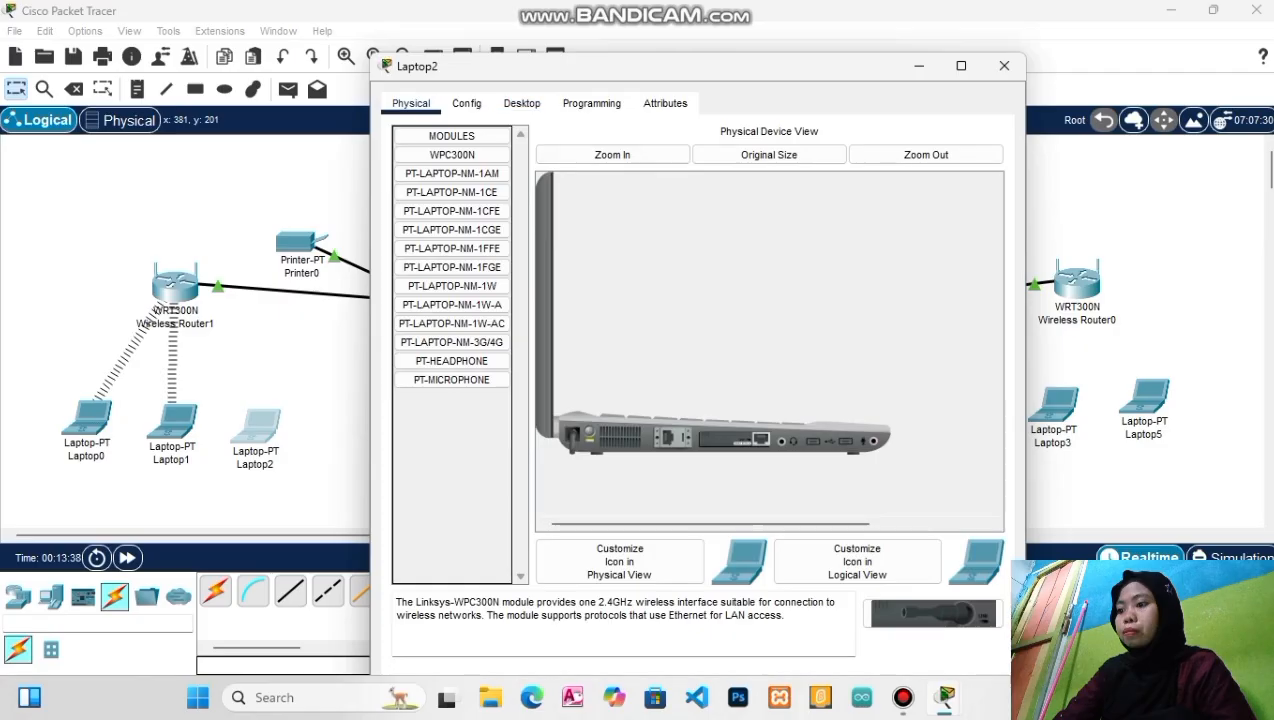
pyautogui.moveTo(735, 439); pyautogui.dragTo(452, 470)
pyautogui.moveTo(920, 613); pyautogui.dragTo(735, 440)
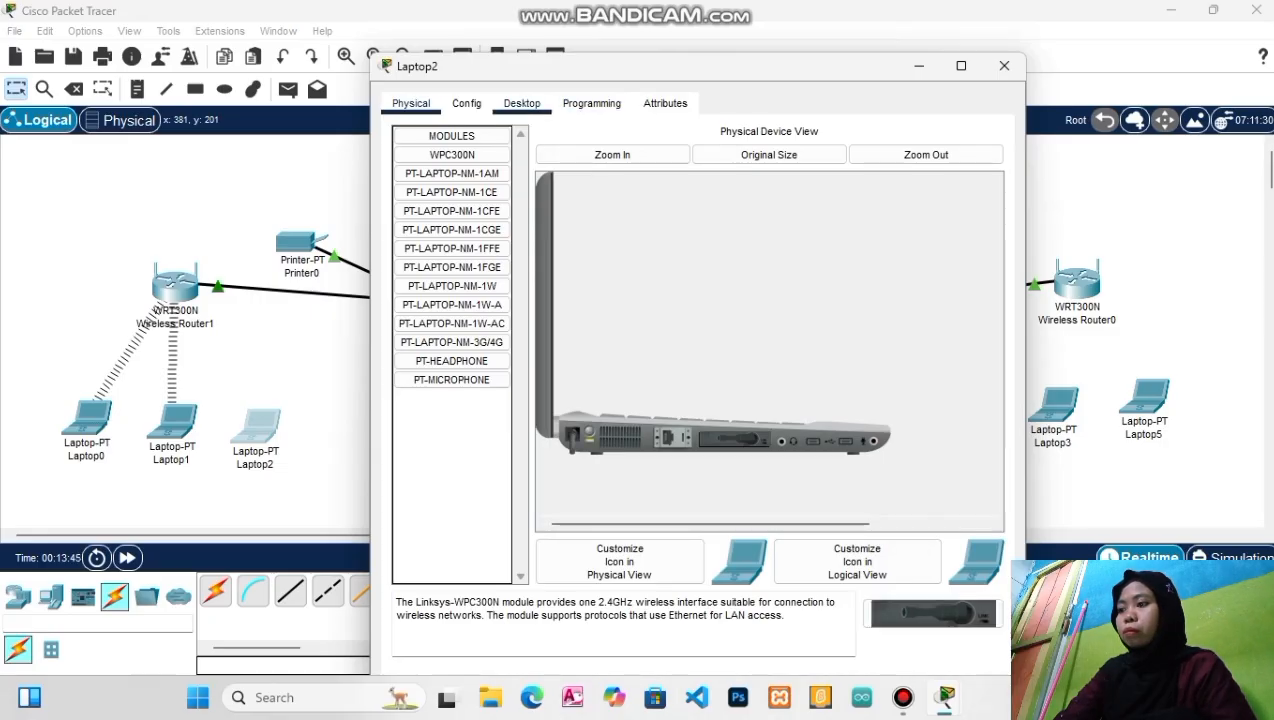
# Connect Laptop2 to kelas A using the WPA pre-shared key and close its window
pyautogui.click(522, 104)
pyautogui.click(450, 355)
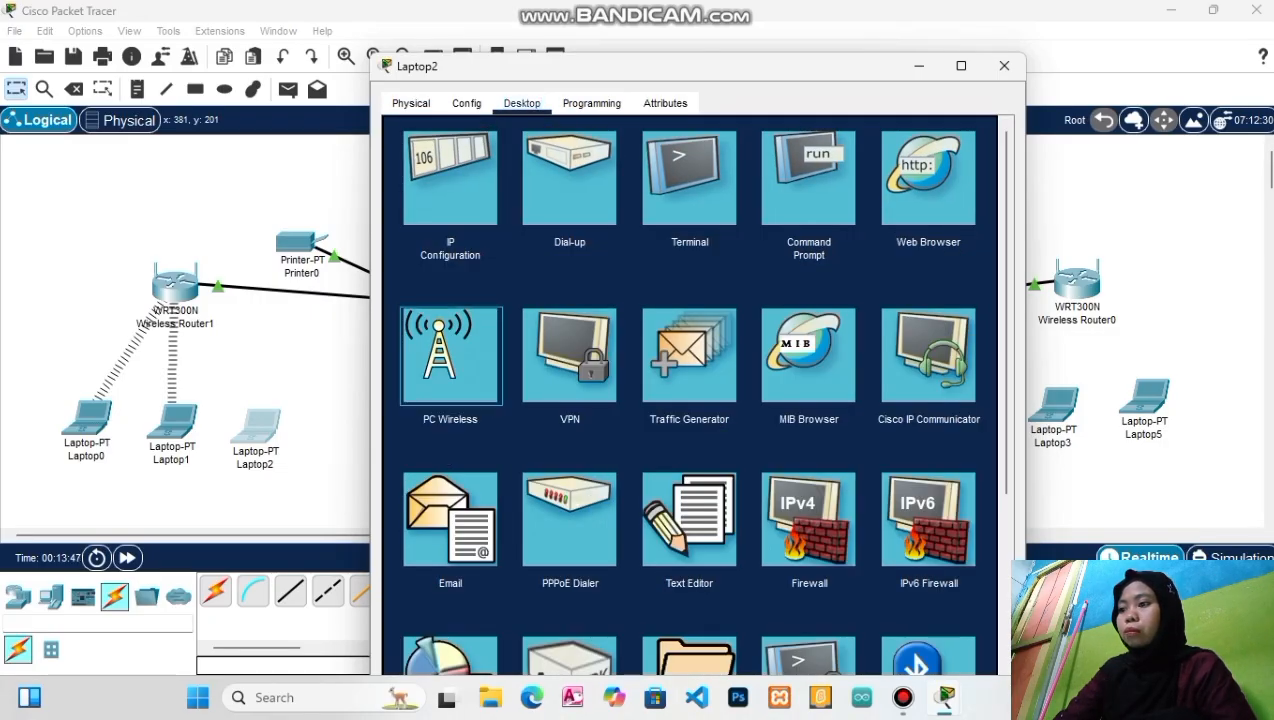
pyautogui.click(552, 303)
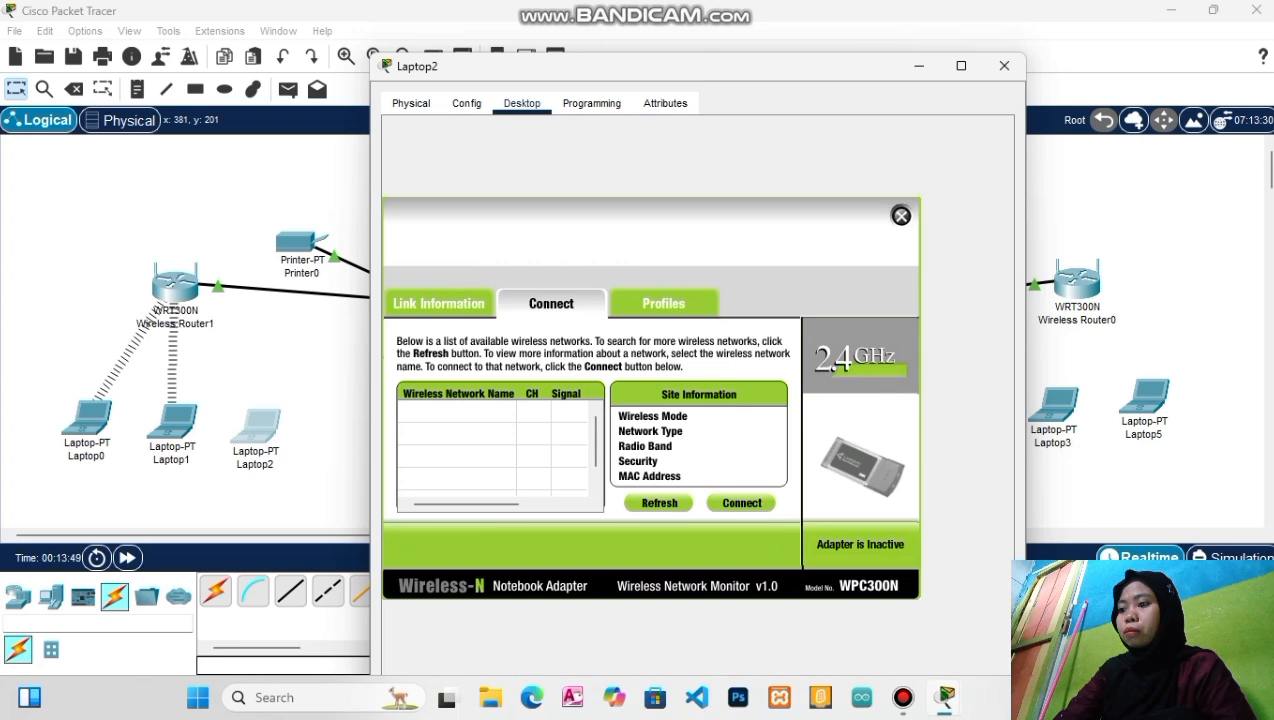
pyautogui.click(660, 503)
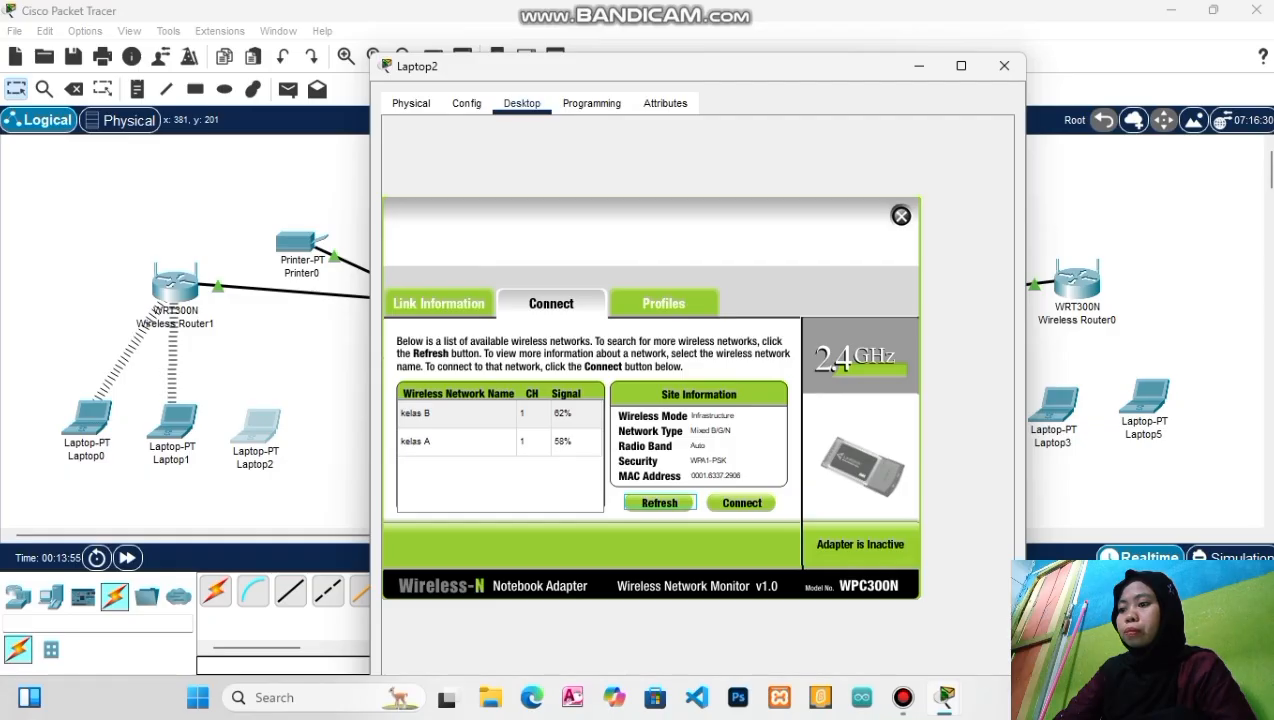
pyautogui.click(458, 441)
pyautogui.click(742, 503)
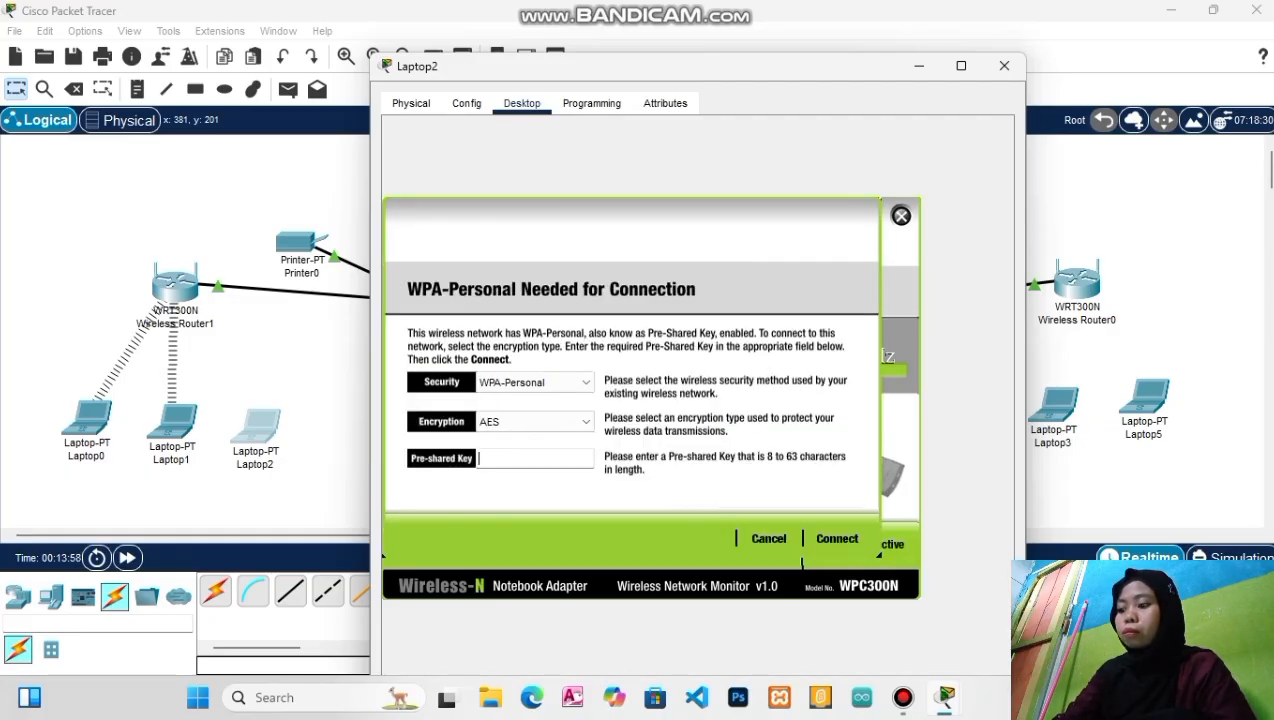
pyautogui.write('12345678')
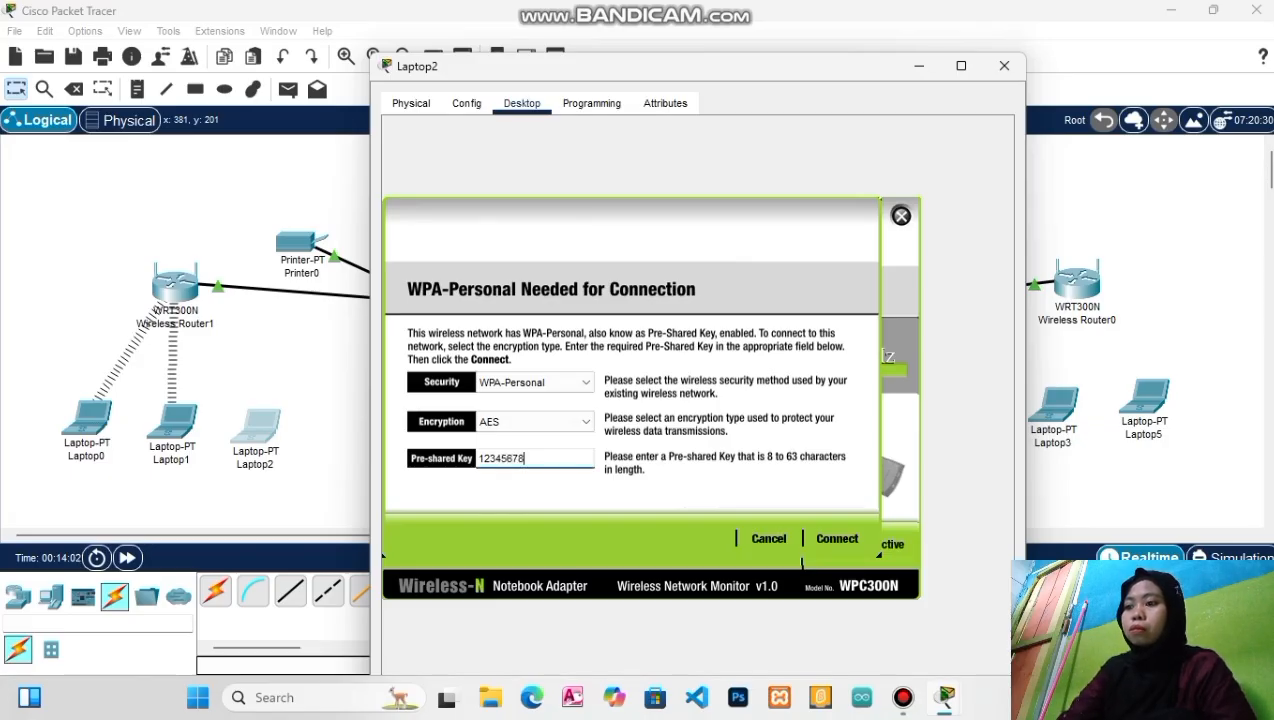
pyautogui.click(837, 538)
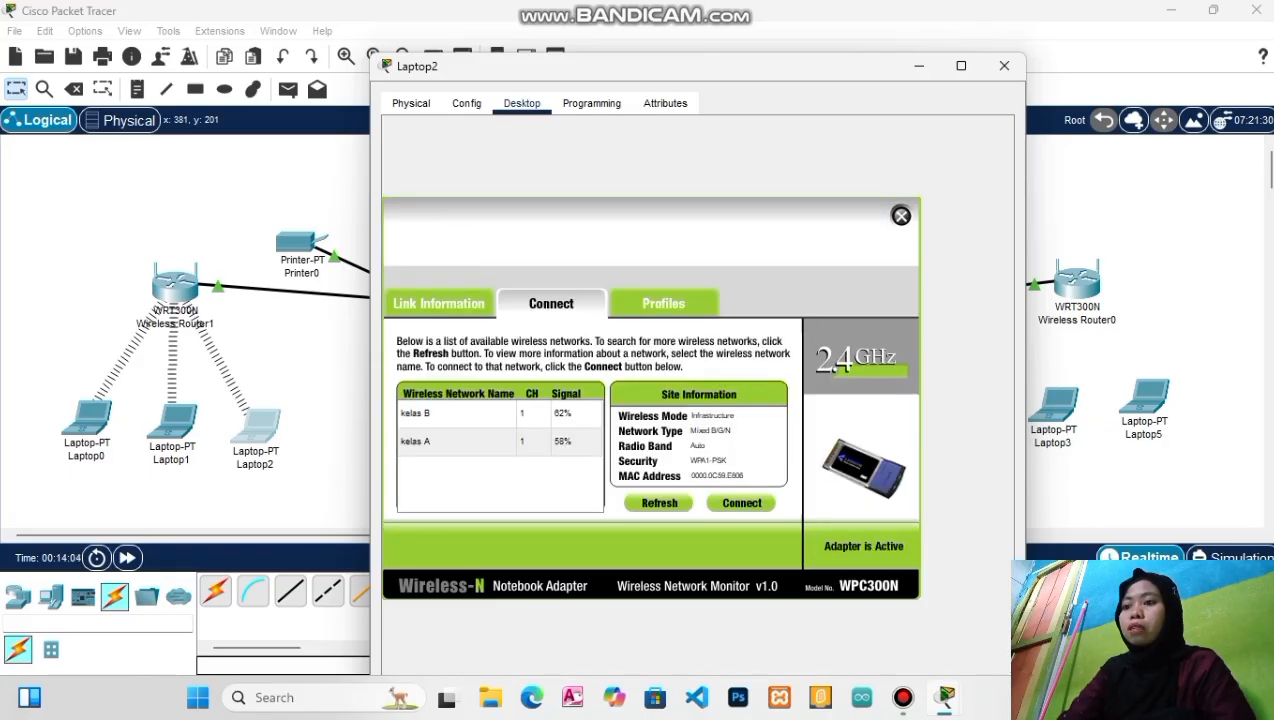
pyautogui.click(1004, 65)
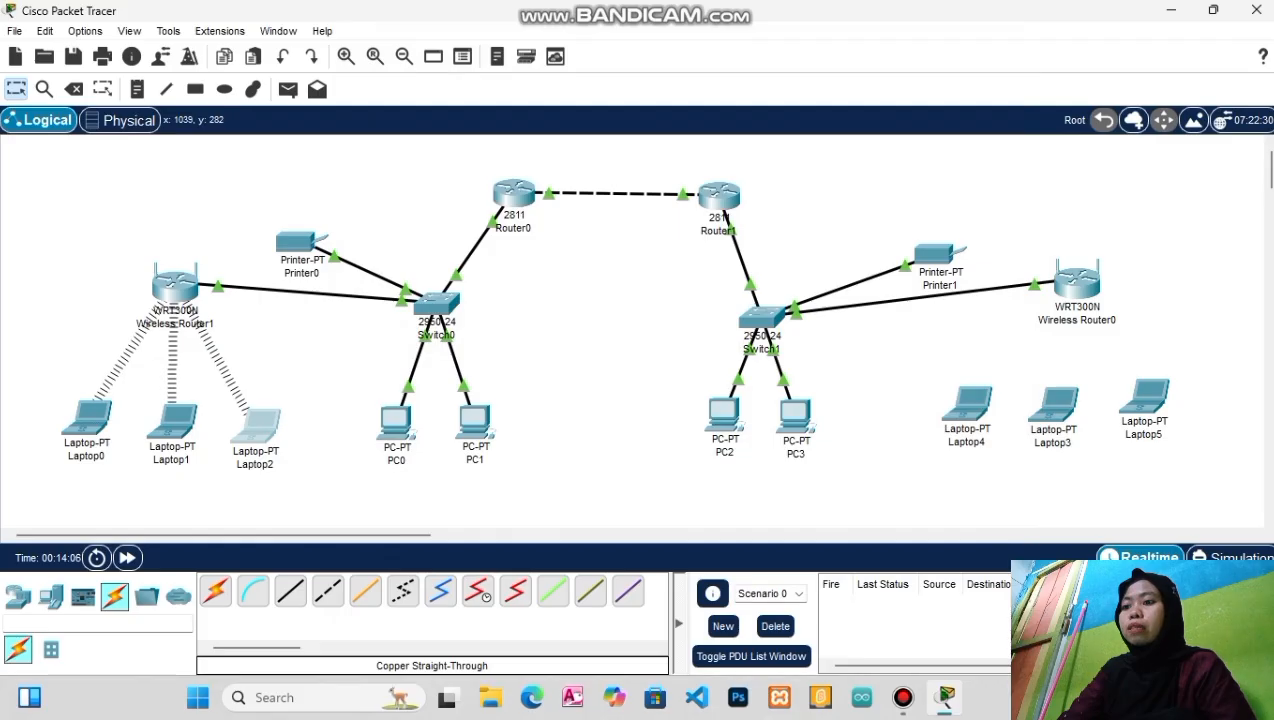
# Replace Laptop4's network module with a WPC300N card and show its Desktop applications
pyautogui.click(967, 405)
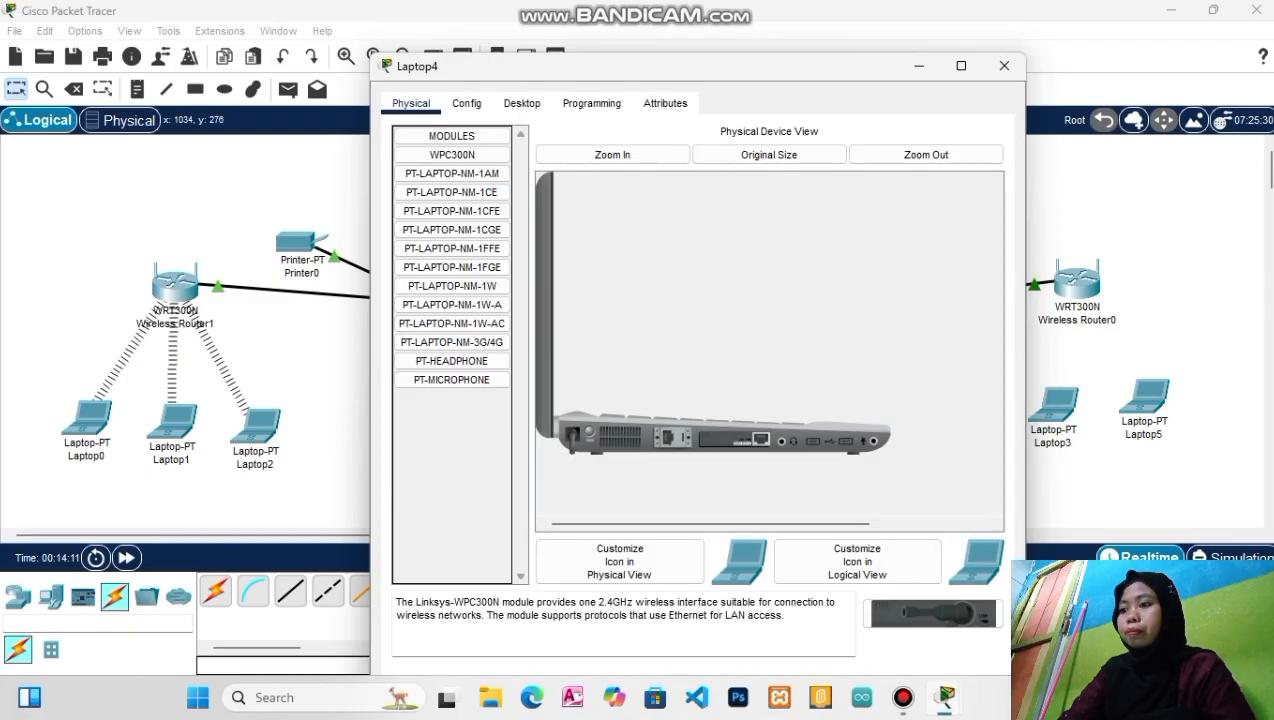
pyautogui.moveTo(735, 440); pyautogui.dragTo(452, 430)
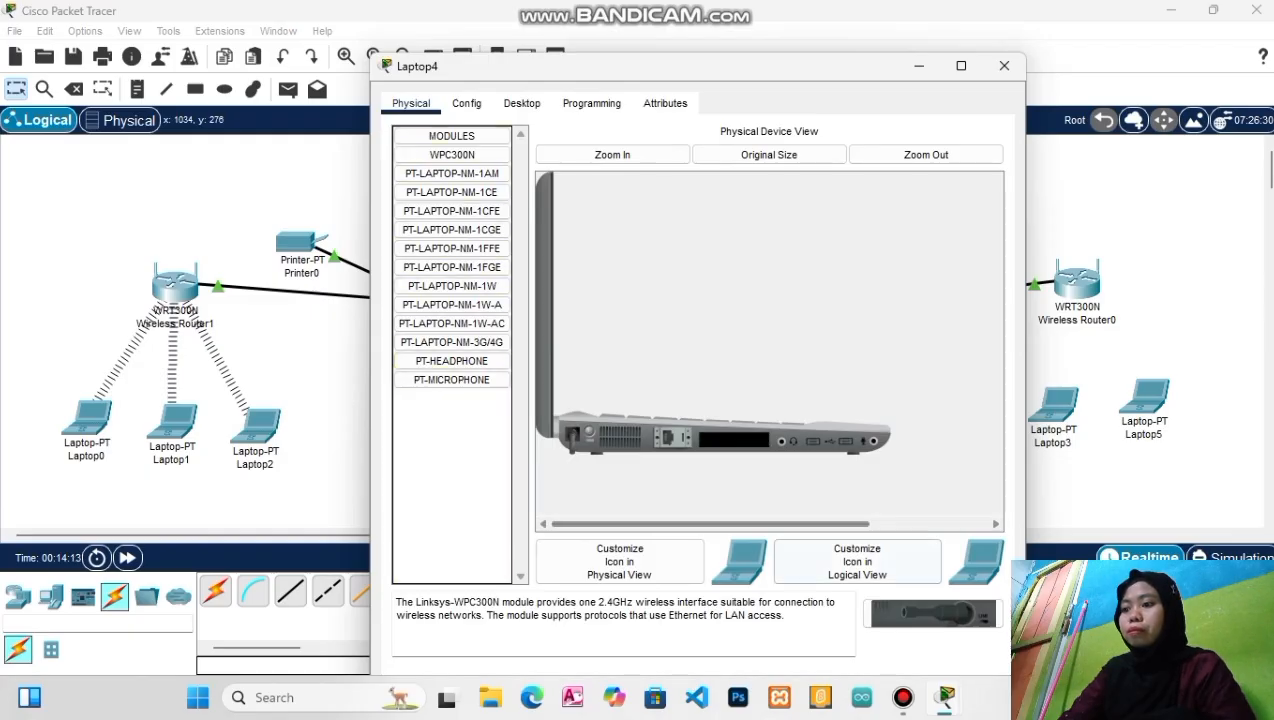
pyautogui.moveTo(933, 613); pyautogui.dragTo(735, 440)
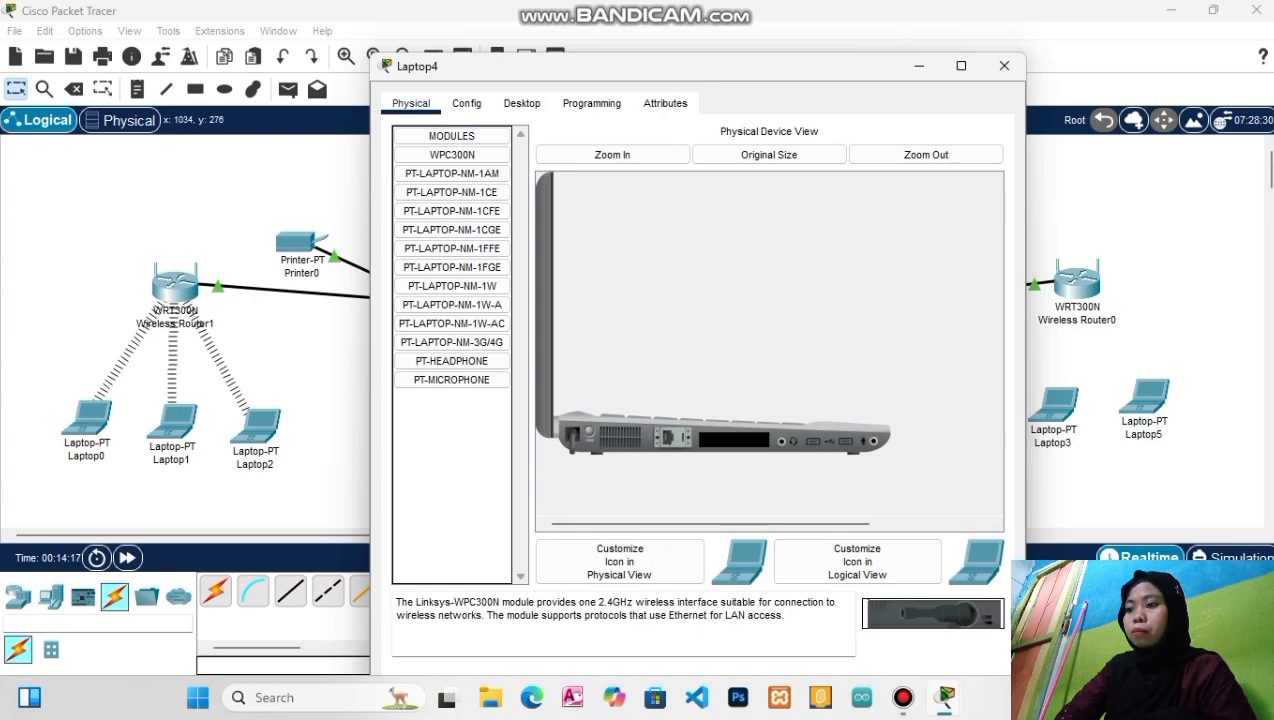
pyautogui.moveTo(933, 613); pyautogui.dragTo(735, 440)
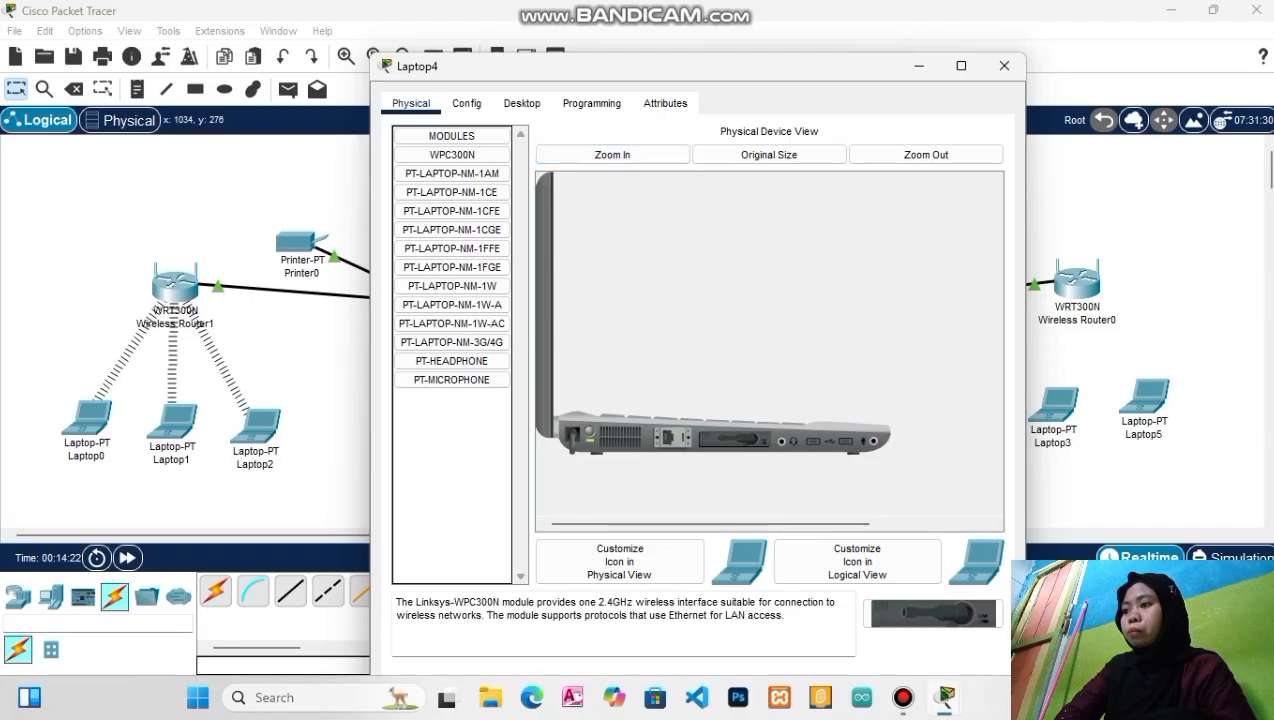
pyautogui.click(521, 103)
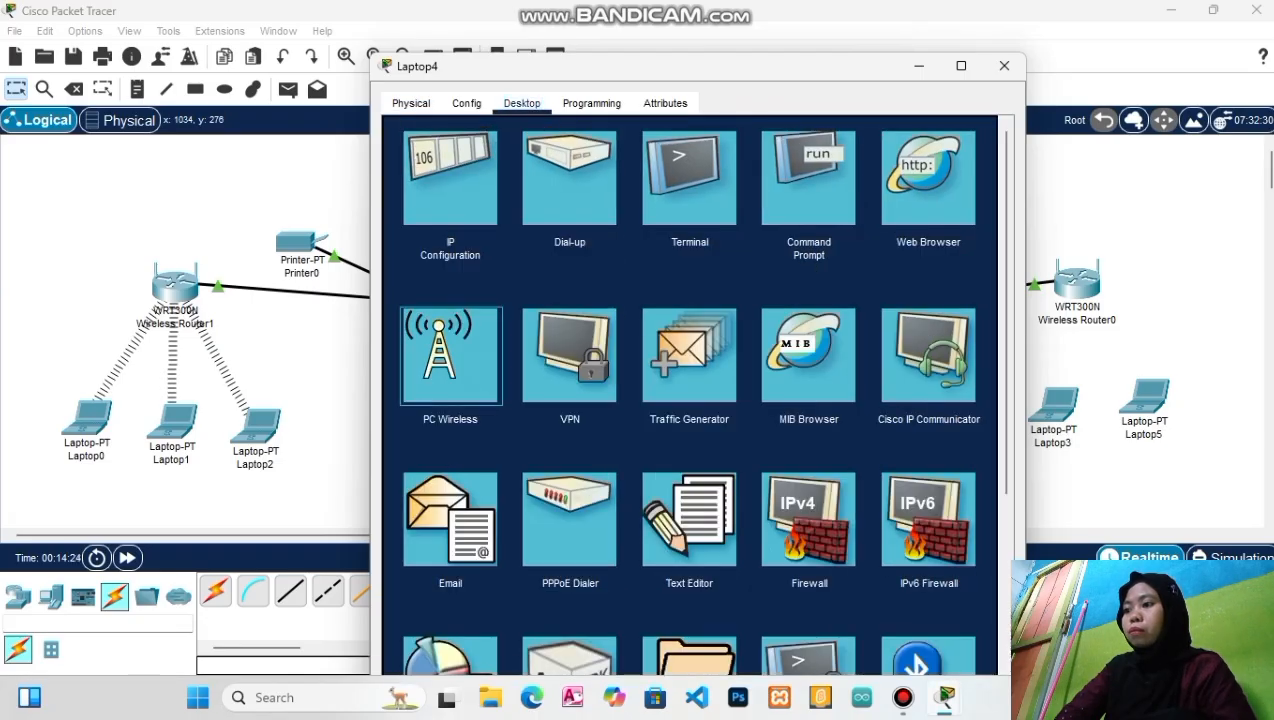
# Join Laptop4 to kelas B with the pre-shared key, close it, and open Laptop3
pyautogui.click(449, 355)
pyautogui.click(552, 303)
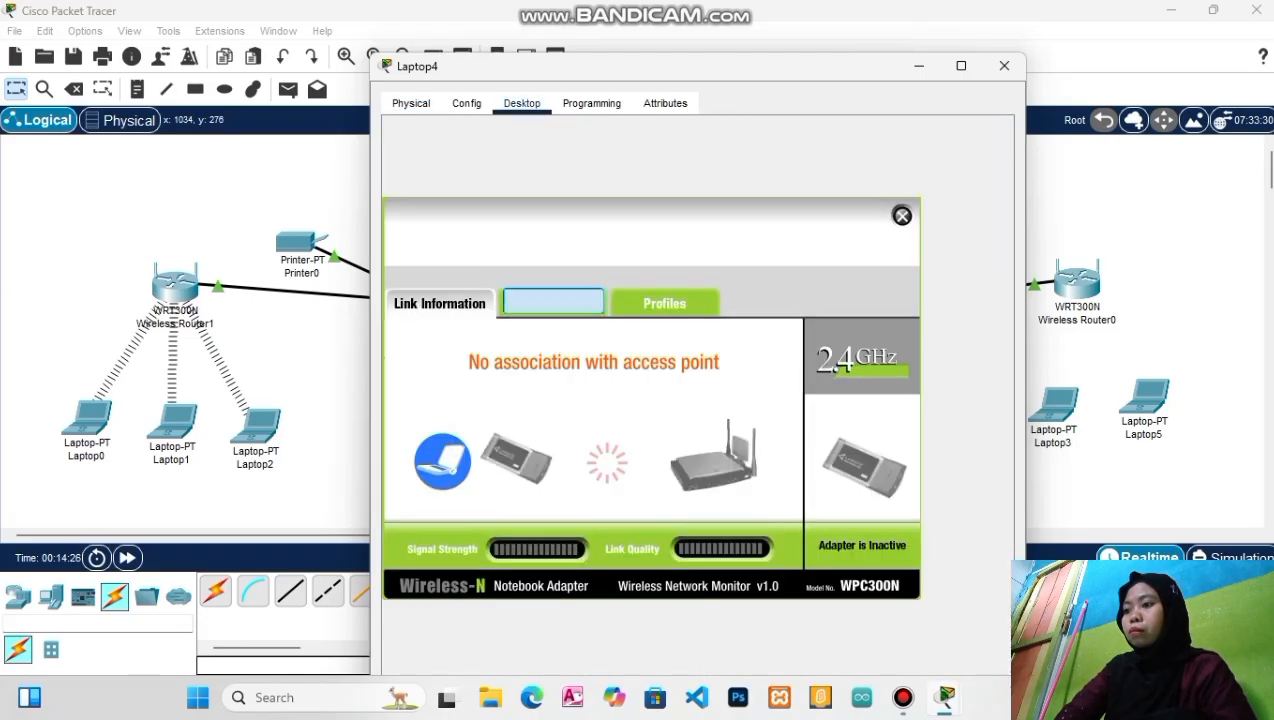
pyautogui.click(659, 502)
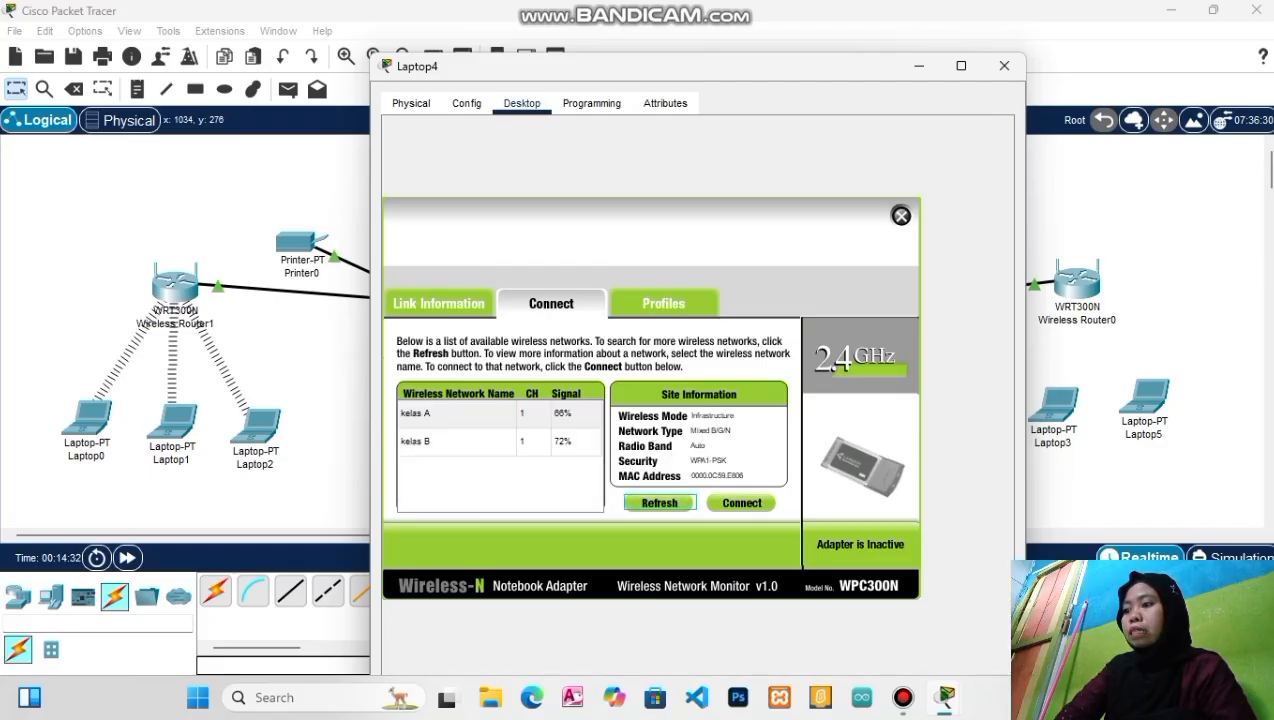
pyautogui.click(457, 441)
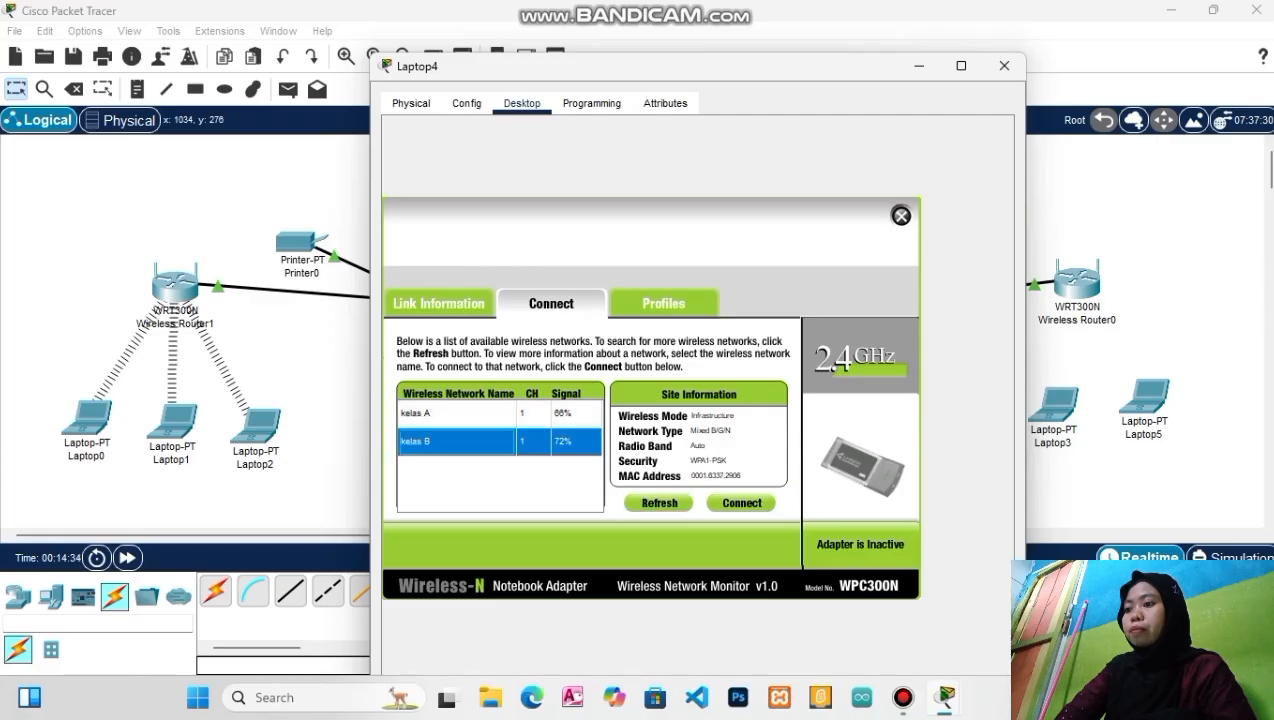
pyautogui.click(741, 503)
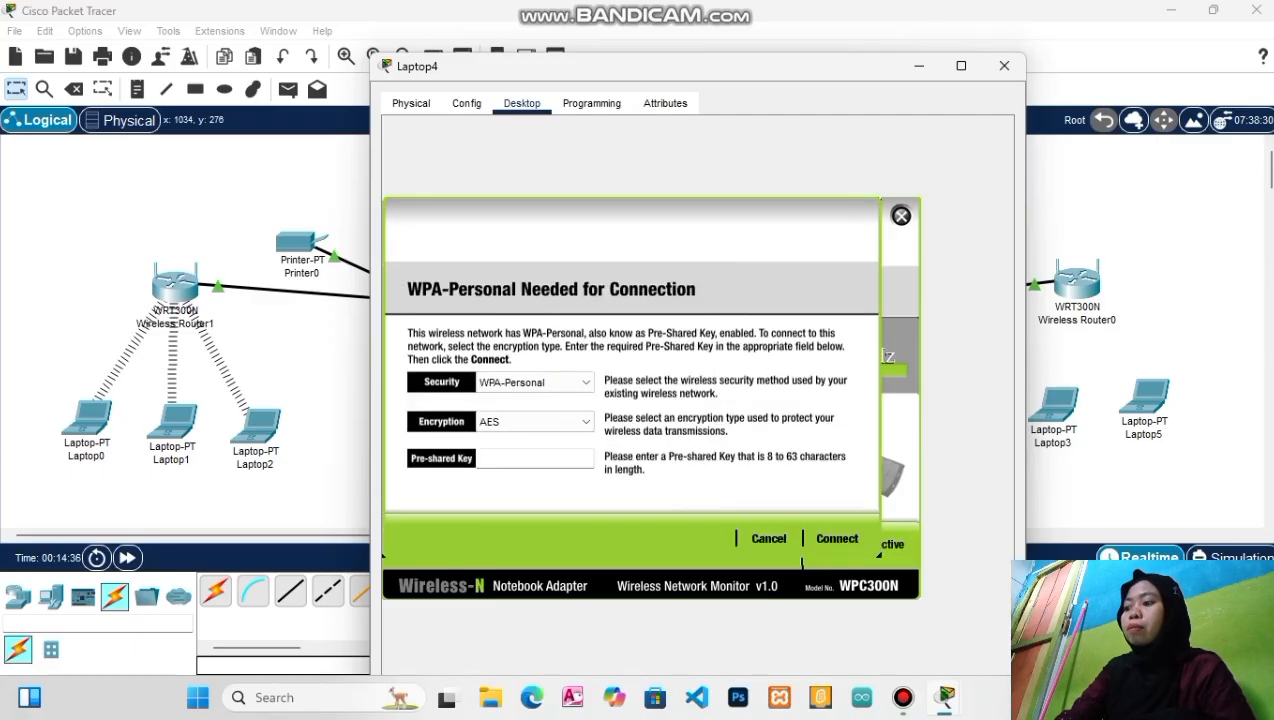
pyautogui.click(535, 459)
pyautogui.write('1')
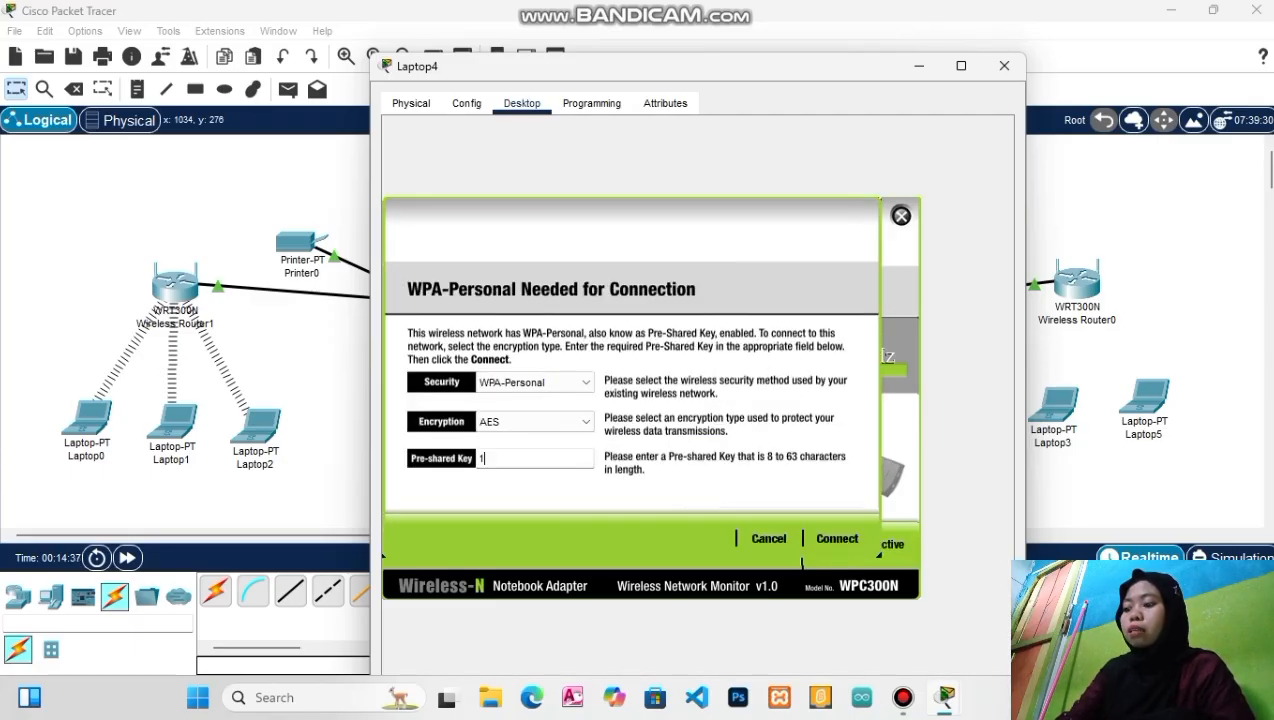
pyautogui.write('23456788')
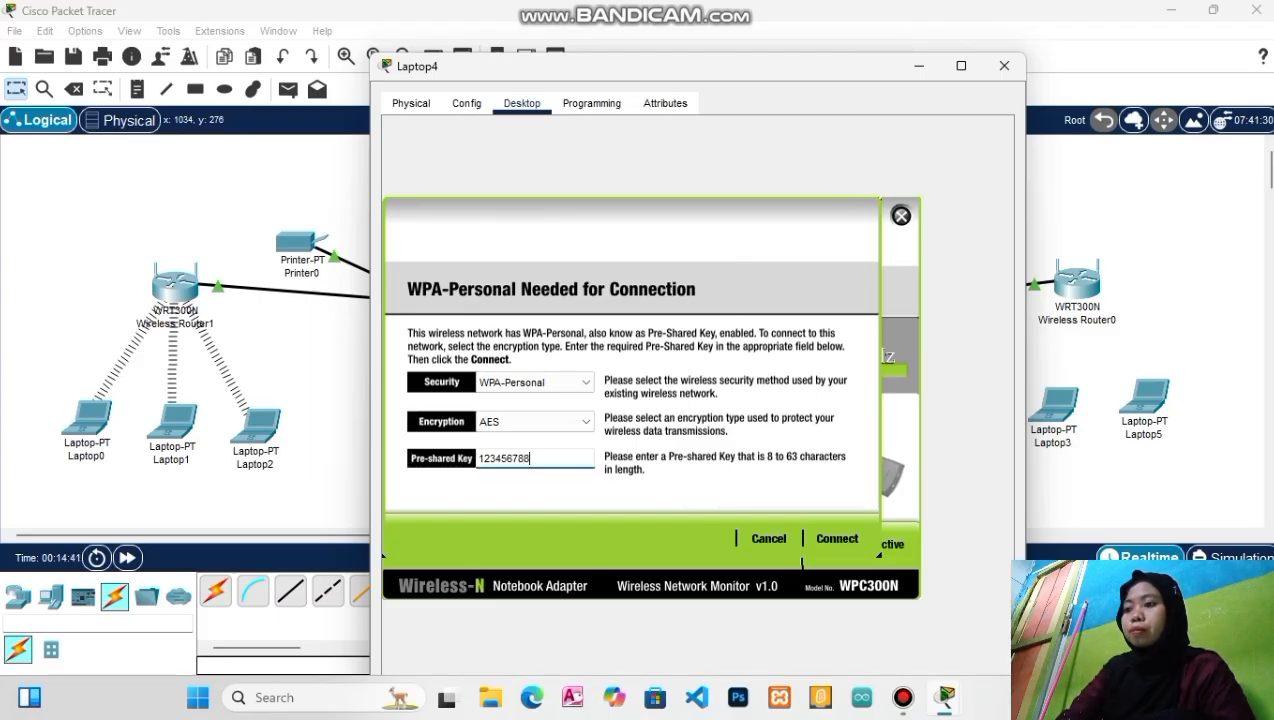
pyautogui.click(836, 538)
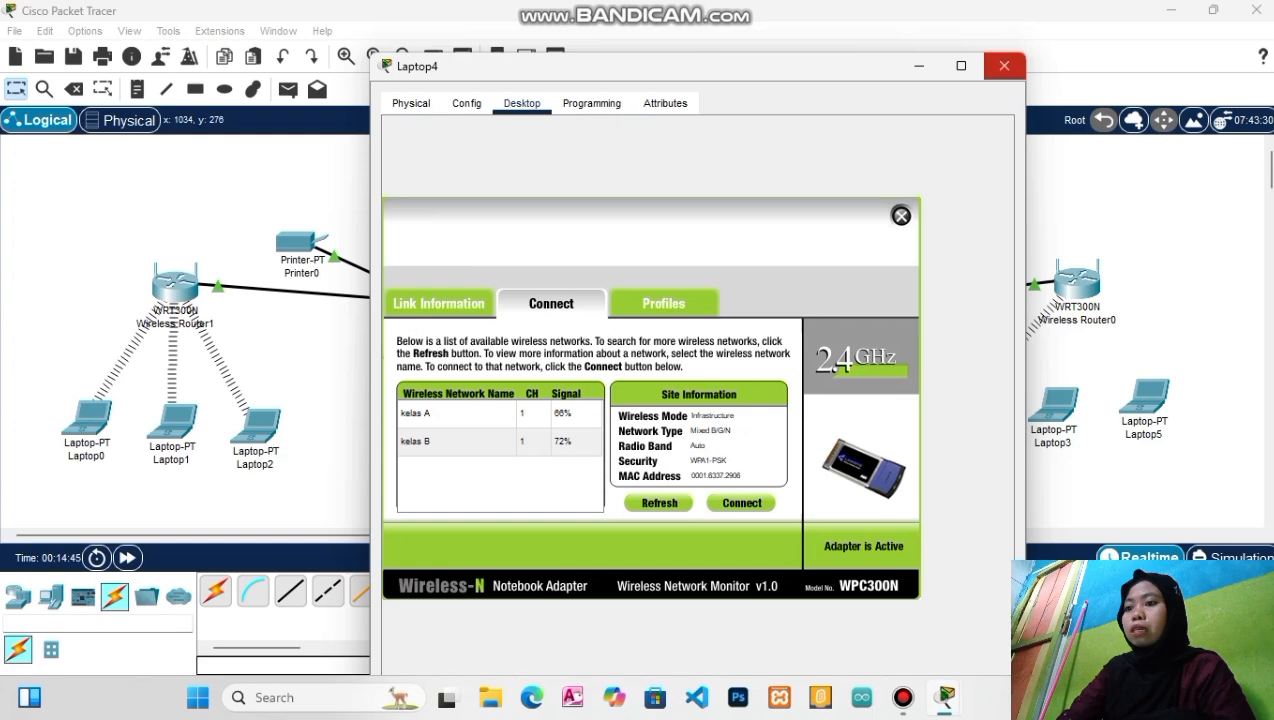
pyautogui.click(1004, 65)
pyautogui.click(1054, 403)
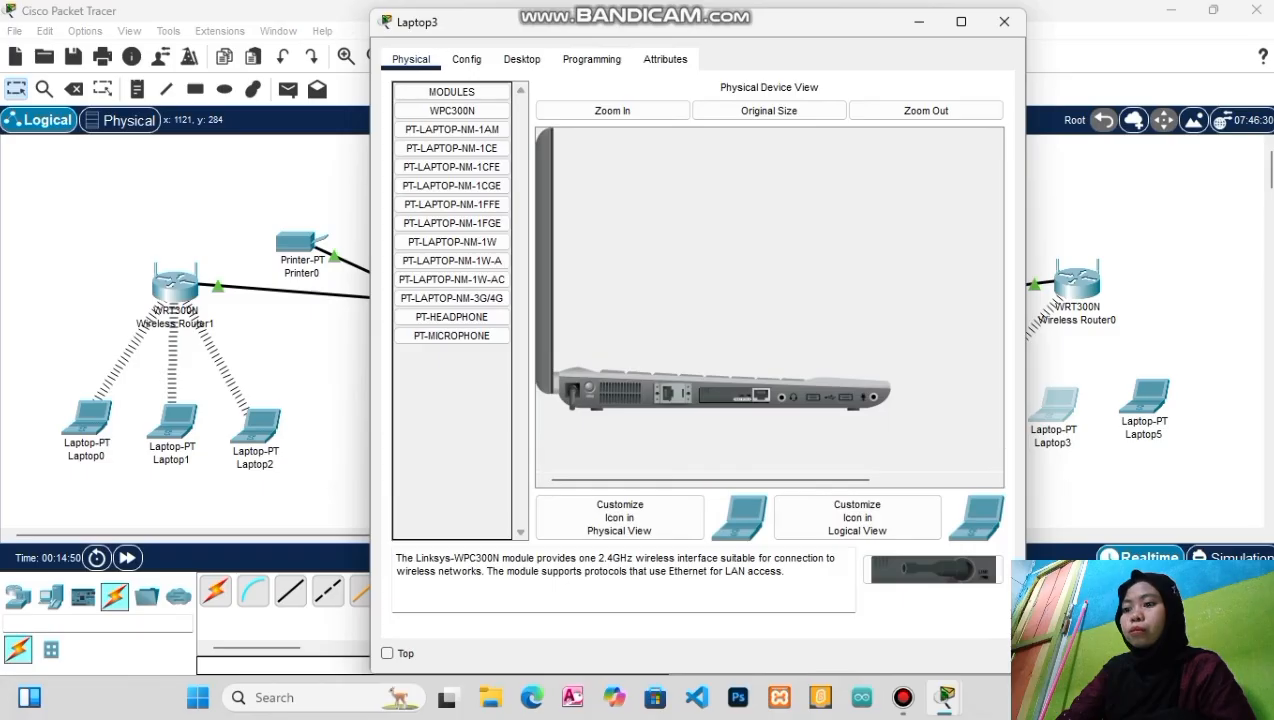
# Install a WPC300N card in Laptop3, power it back on, and show its Desktop applications
pyautogui.moveTo(735, 395); pyautogui.dragTo(452, 425)
pyautogui.moveTo(931, 569); pyautogui.dragTo(933, 569)
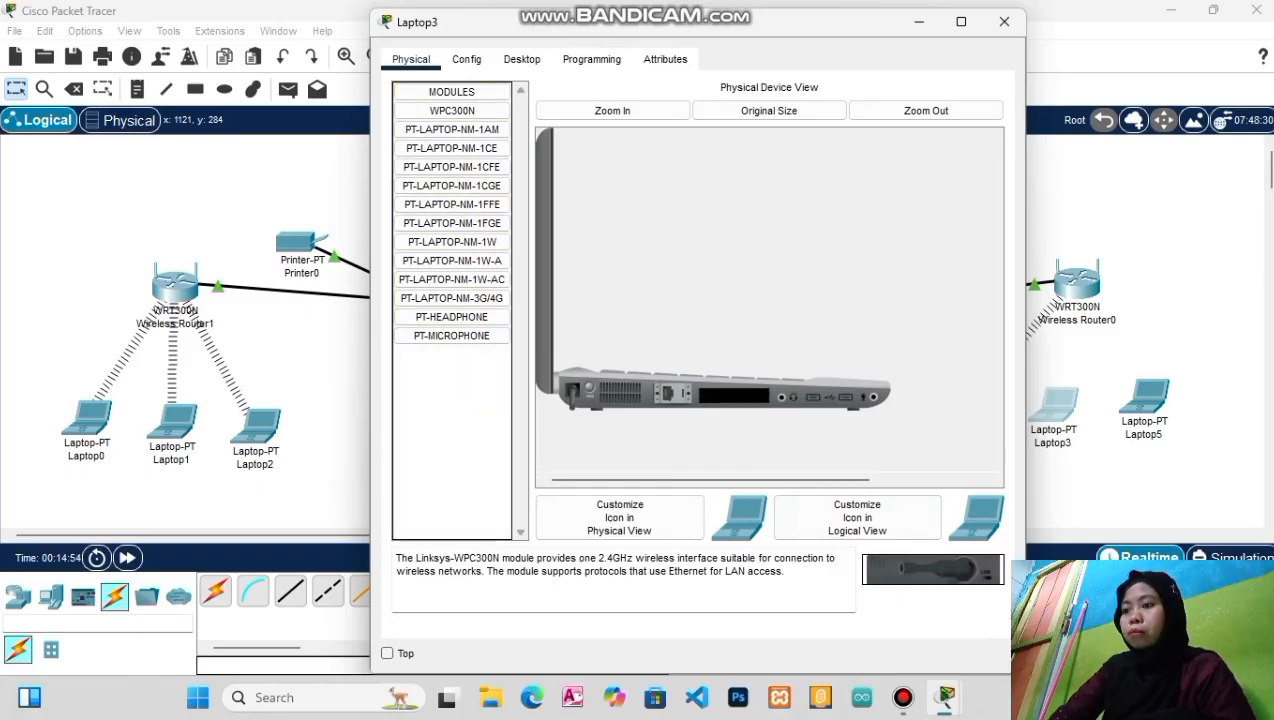
pyautogui.moveTo(933, 569); pyautogui.dragTo(735, 395)
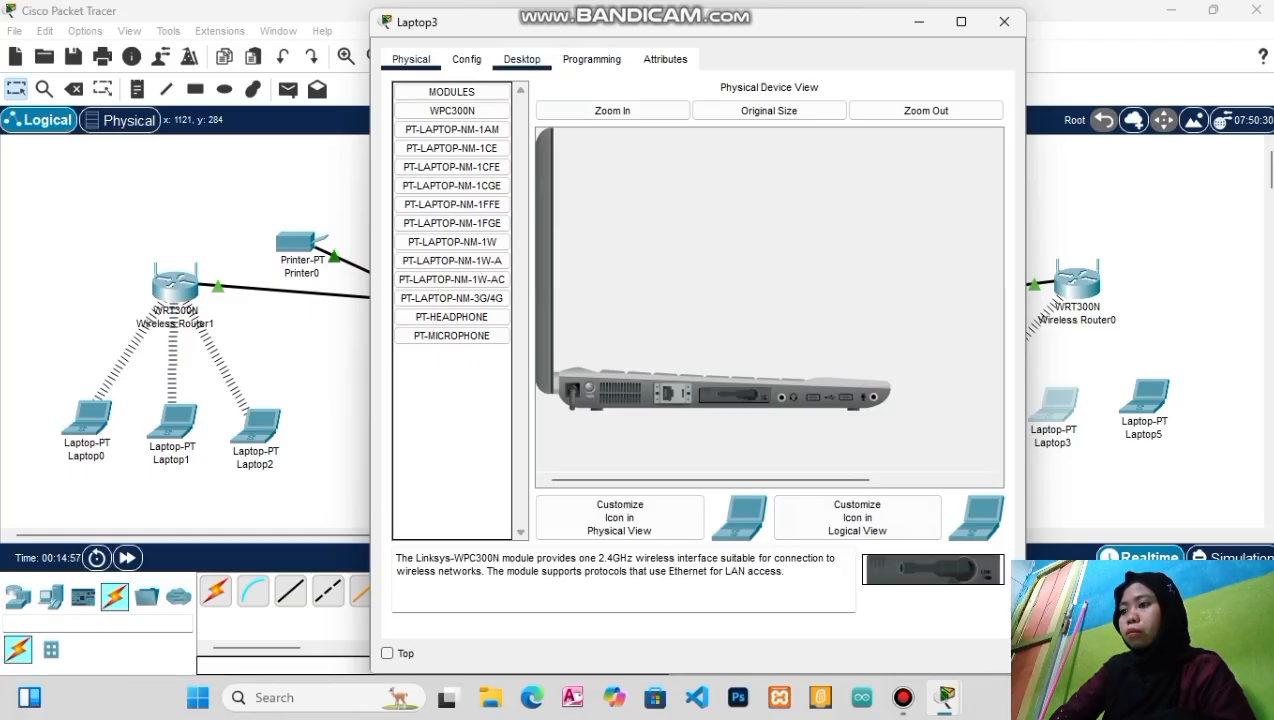
pyautogui.click(521, 59)
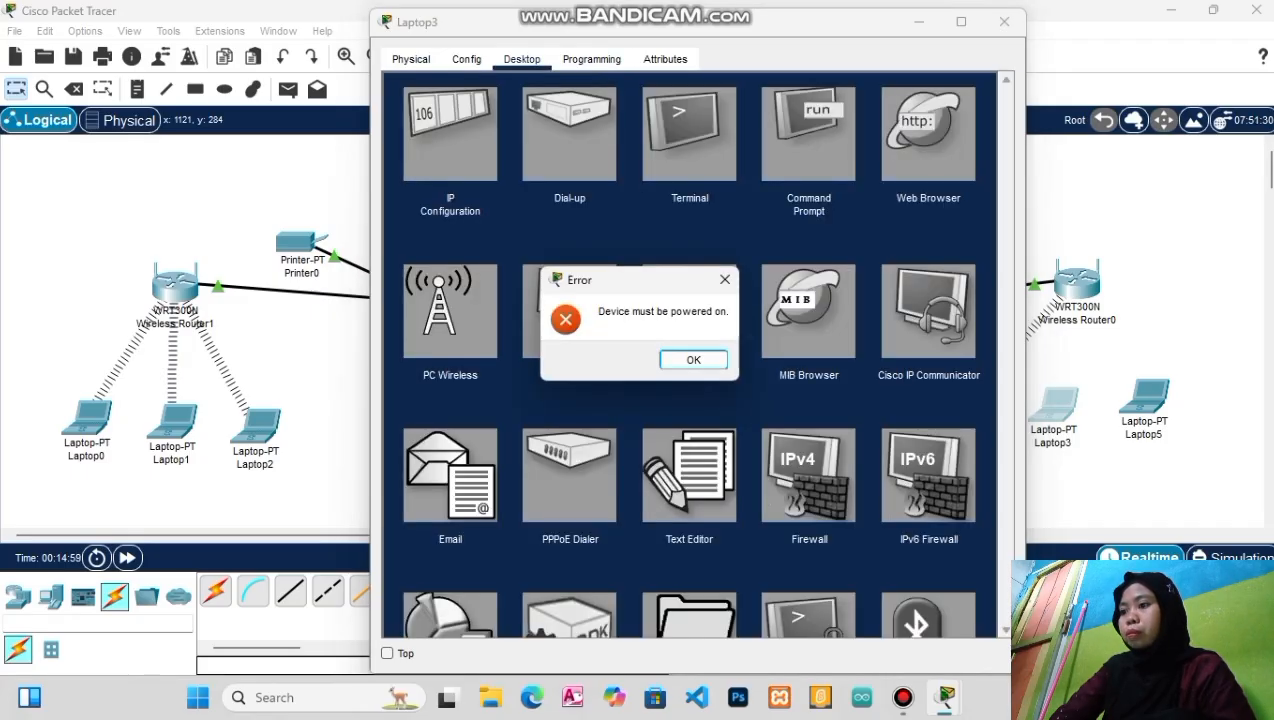
pyautogui.click(693, 359)
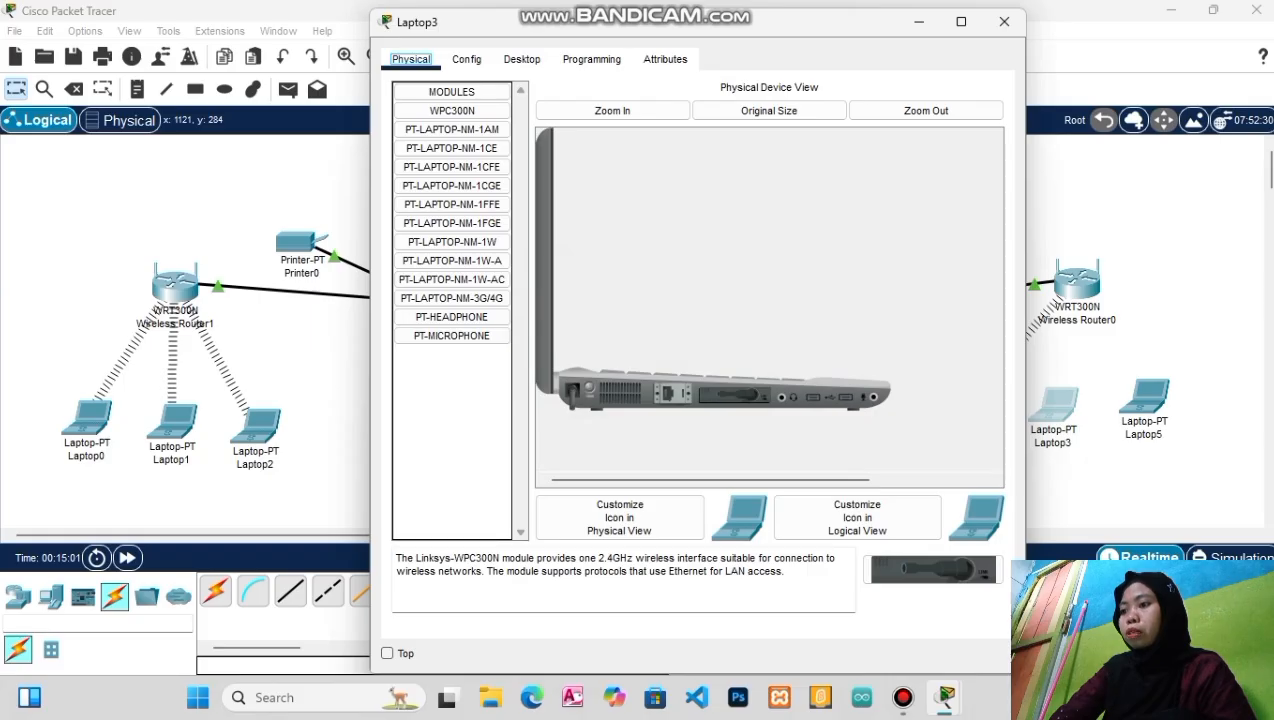
pyautogui.click(590, 388)
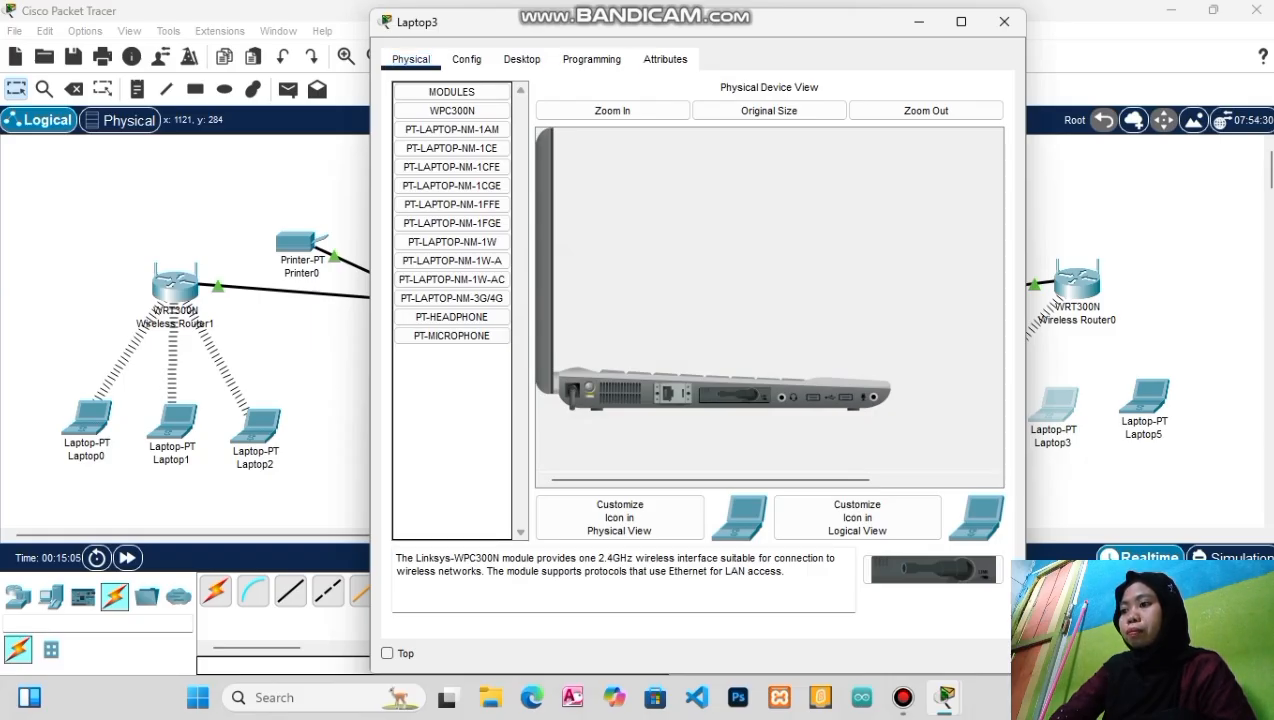
pyautogui.click(522, 60)
# Connect Laptop3 to kelas B through PC Wireless with the pre-shared key, then close it
pyautogui.click(450, 312)
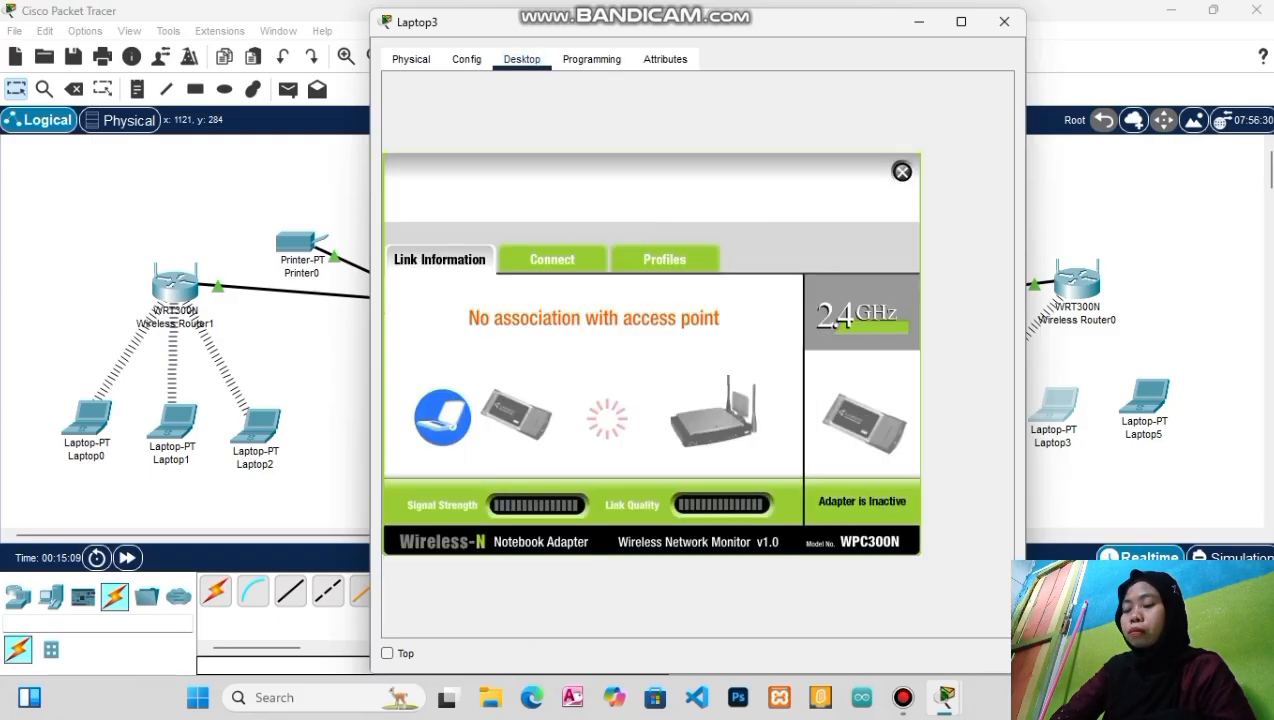
pyautogui.click(552, 259)
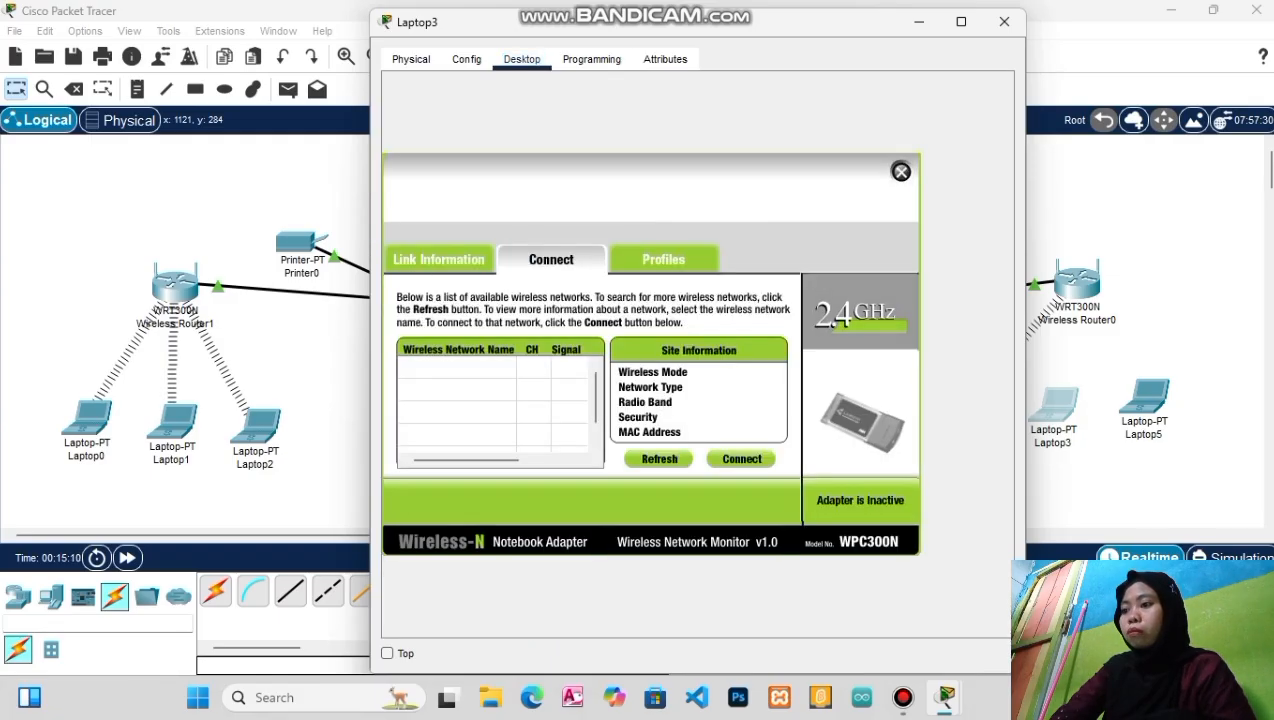
pyautogui.click(659, 458)
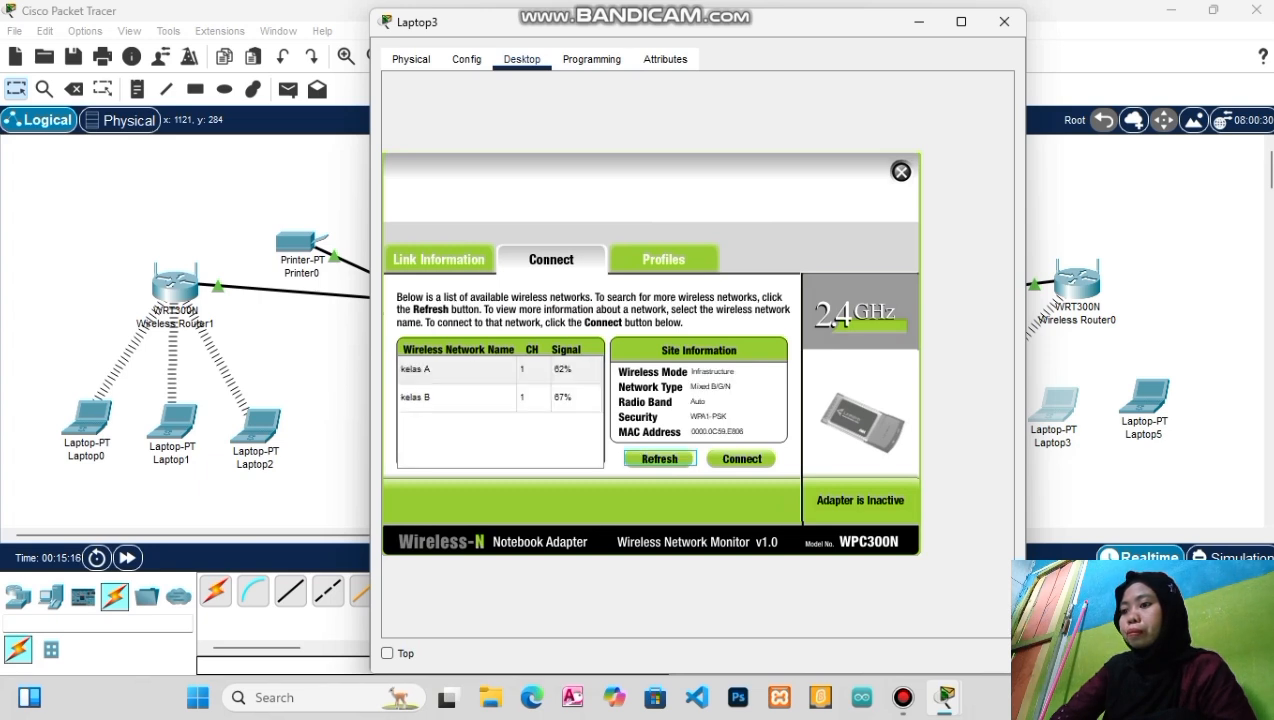
pyautogui.click(457, 398)
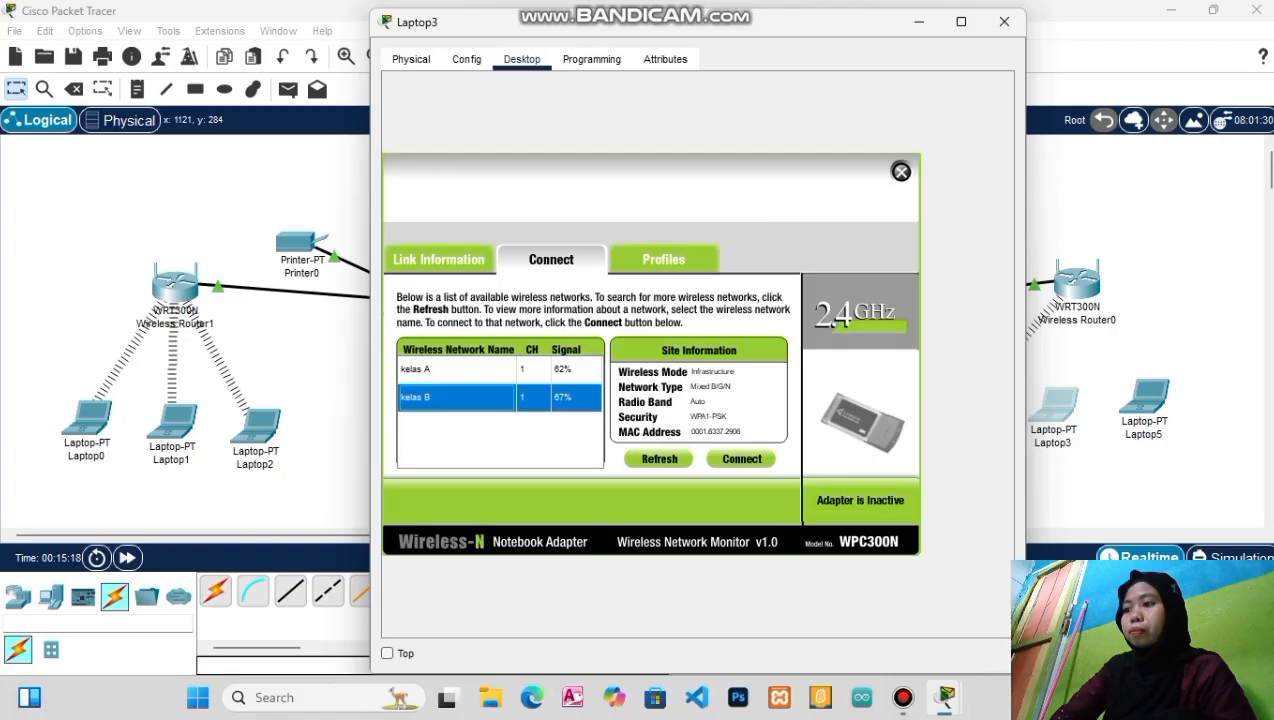
pyautogui.click(741, 458)
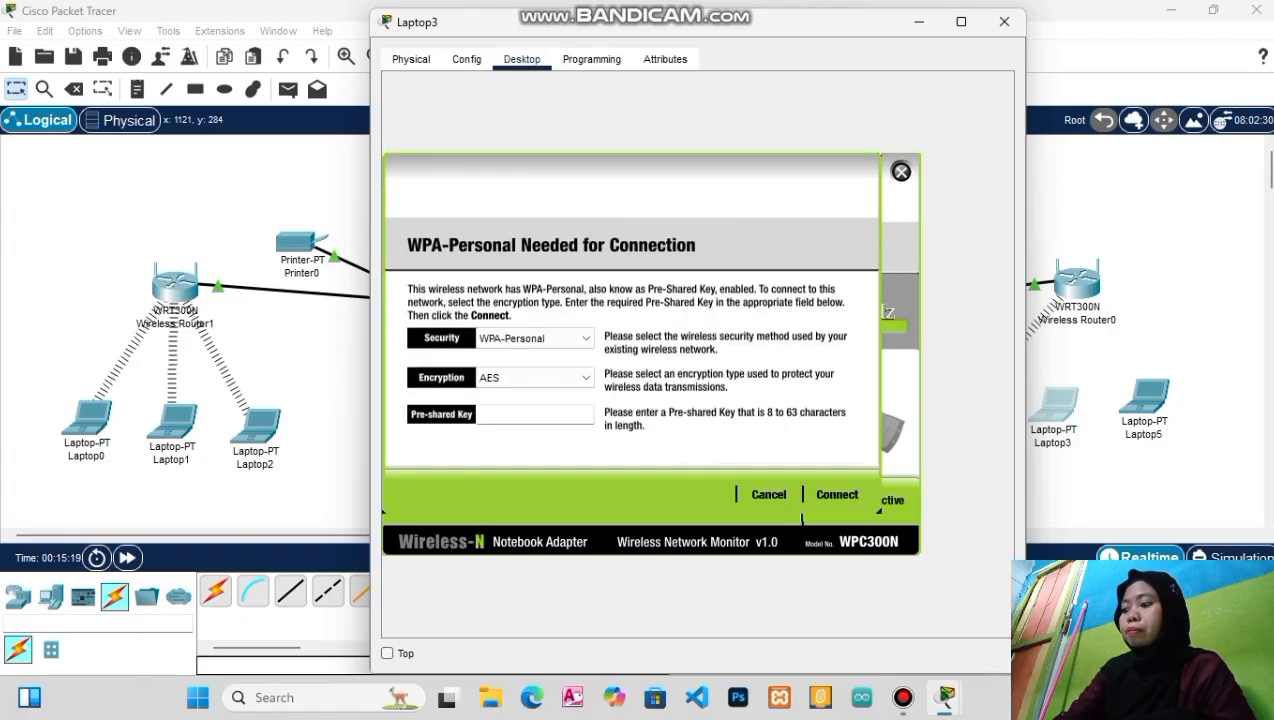
pyautogui.write('12345')
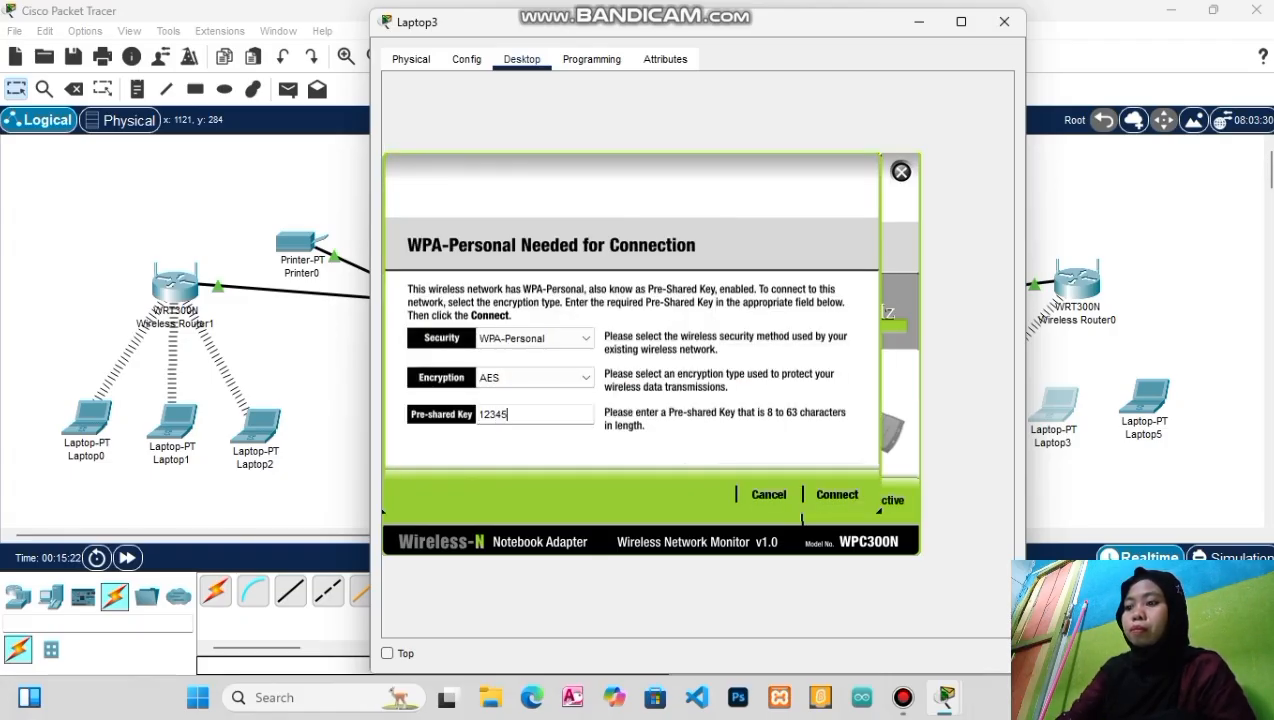
pyautogui.write('6788')
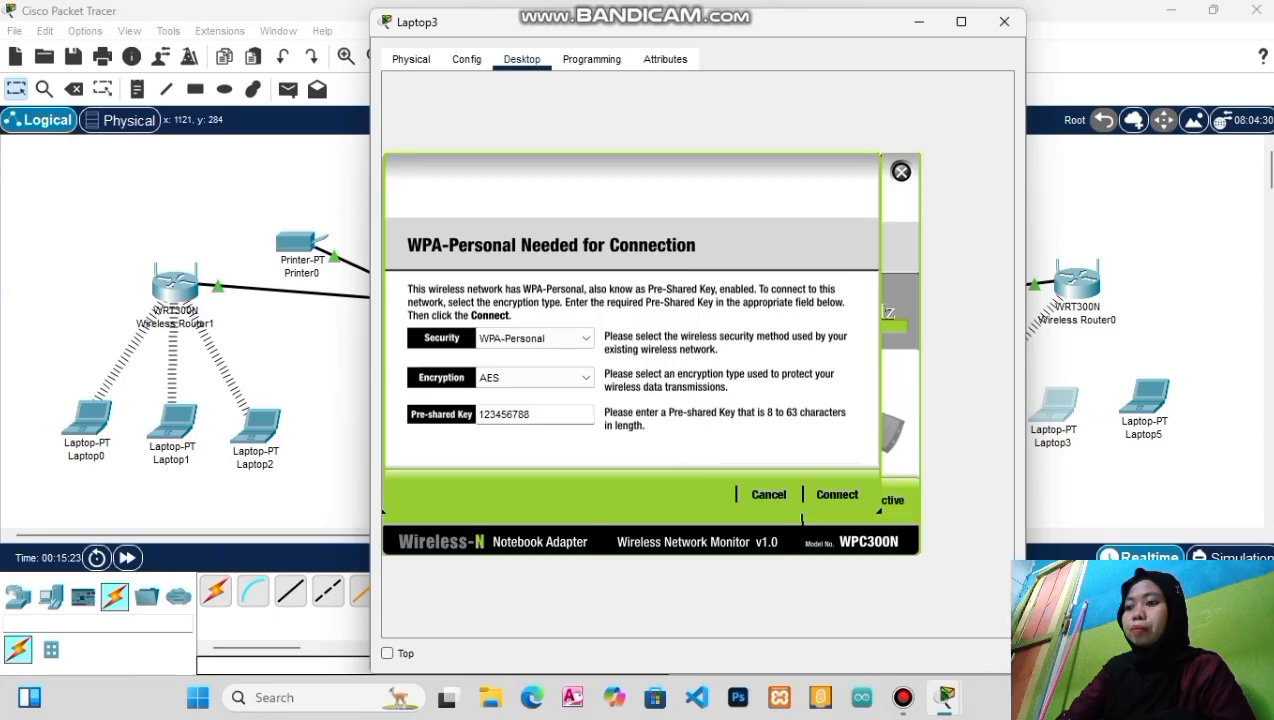
pyautogui.click(837, 494)
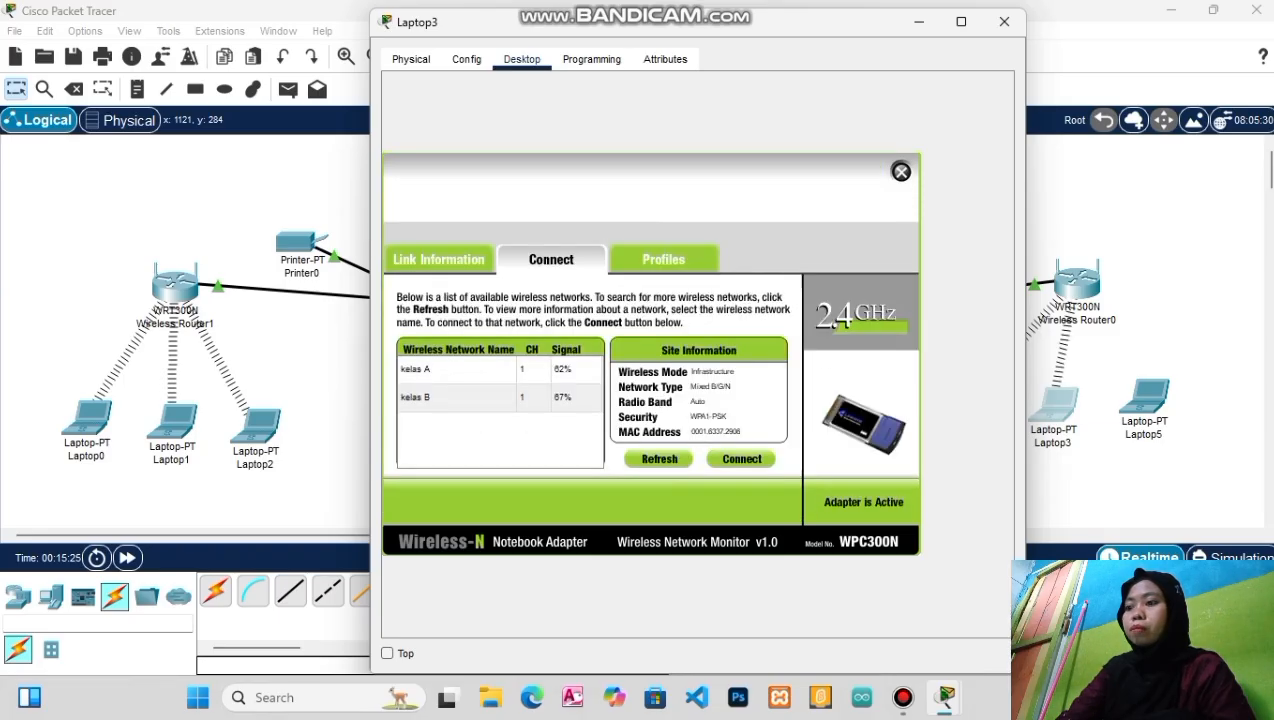
pyautogui.click(1004, 21)
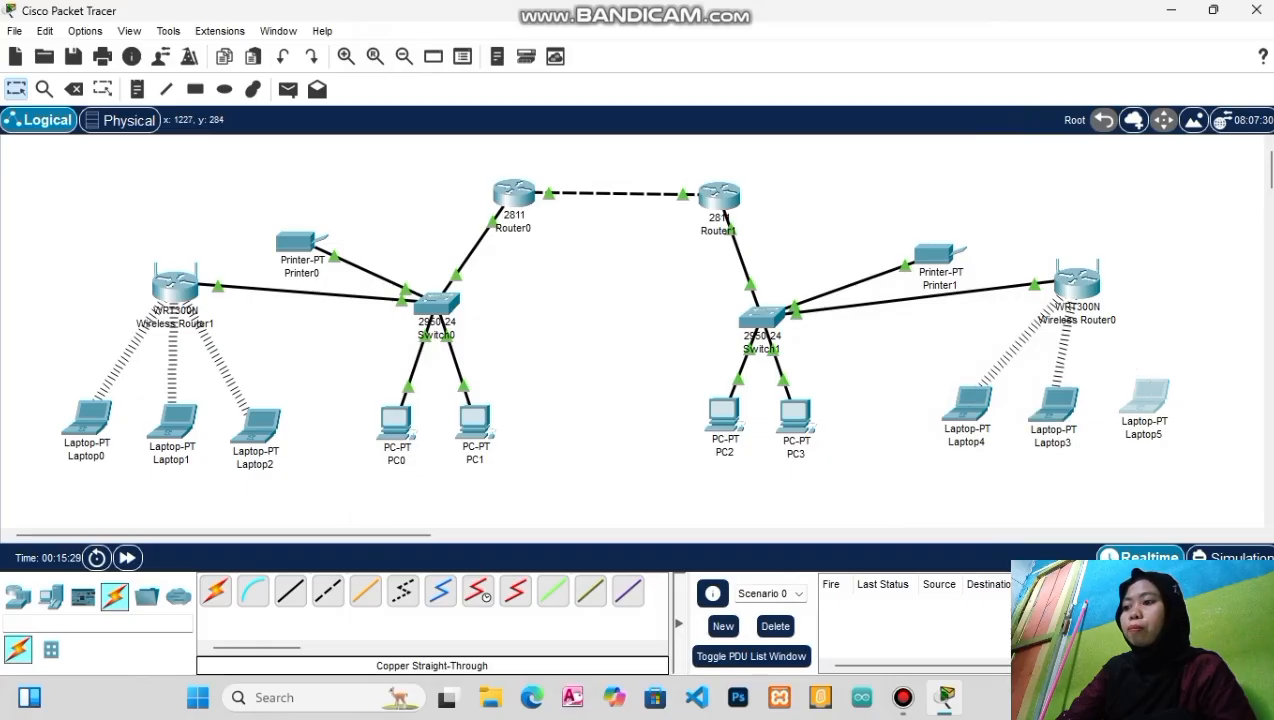
# Swap Laptop5's original module for a WPC300N wireless card and show its Desktop applications
pyautogui.click(1145, 396)
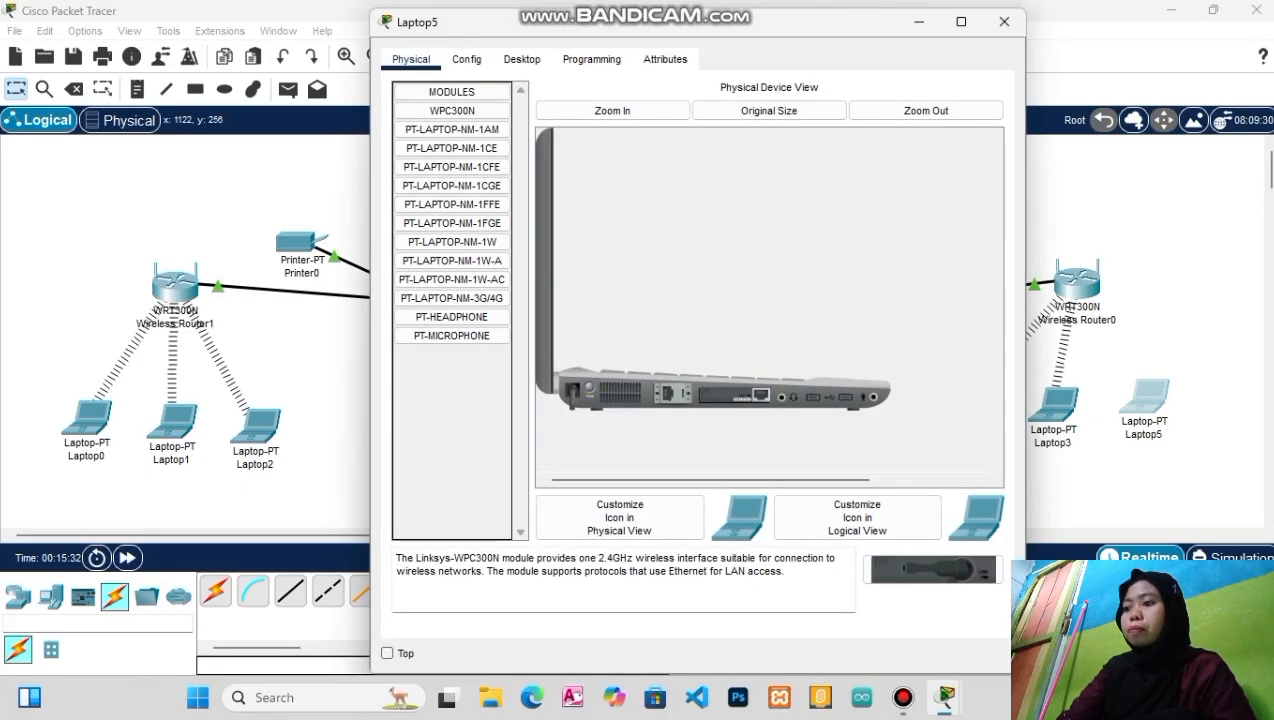
pyautogui.moveTo(734, 396); pyautogui.dragTo(455, 420)
pyautogui.moveTo(932, 570); pyautogui.dragTo(922, 562)
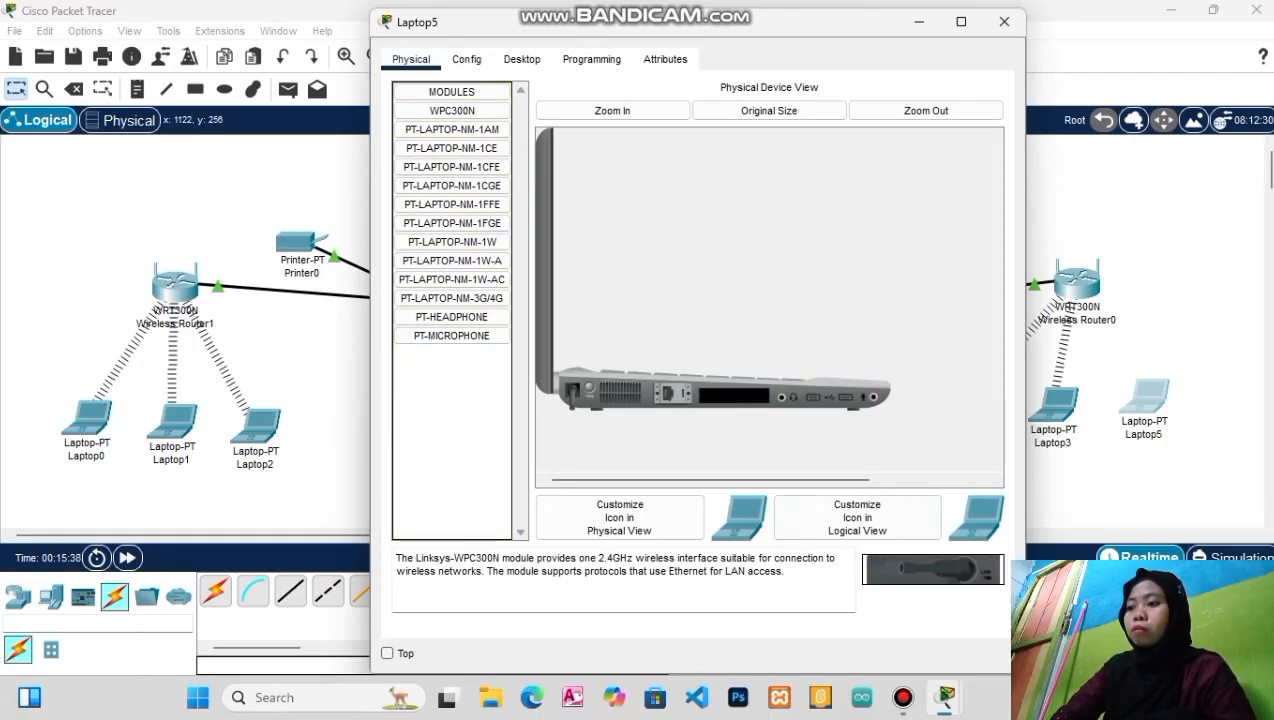
pyautogui.moveTo(922, 562); pyautogui.dragTo(734, 395)
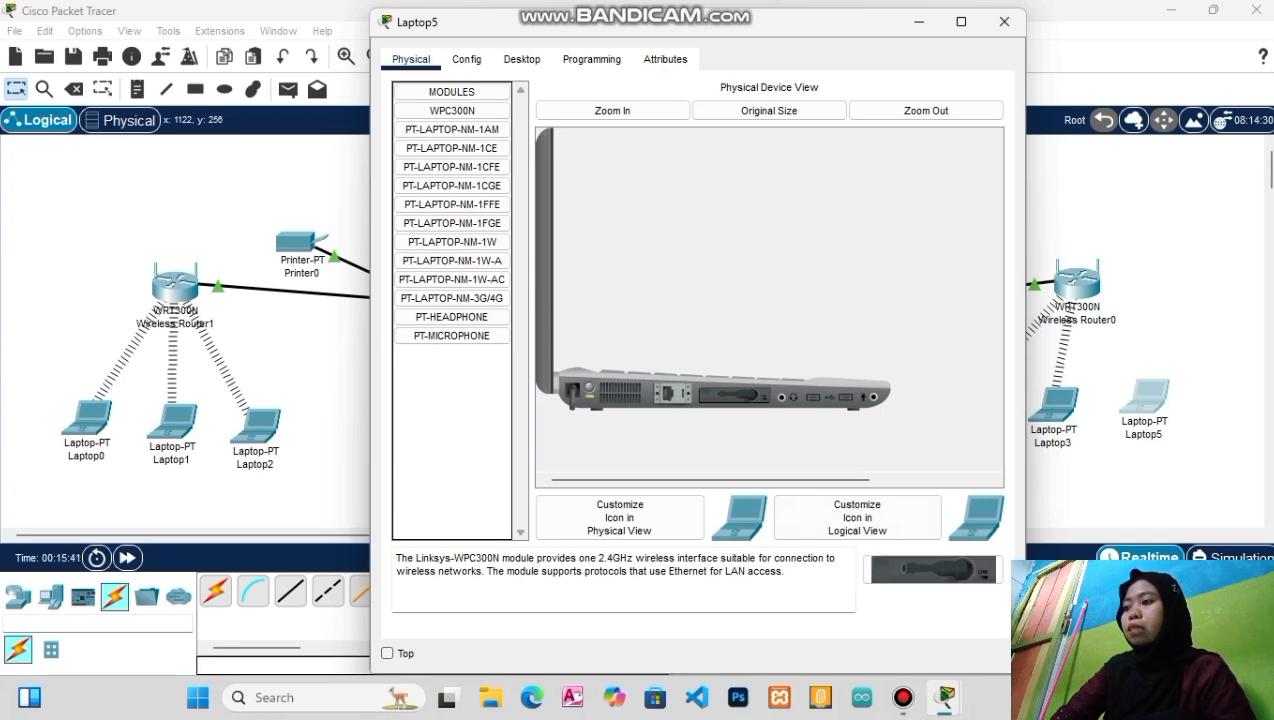
pyautogui.click(521, 59)
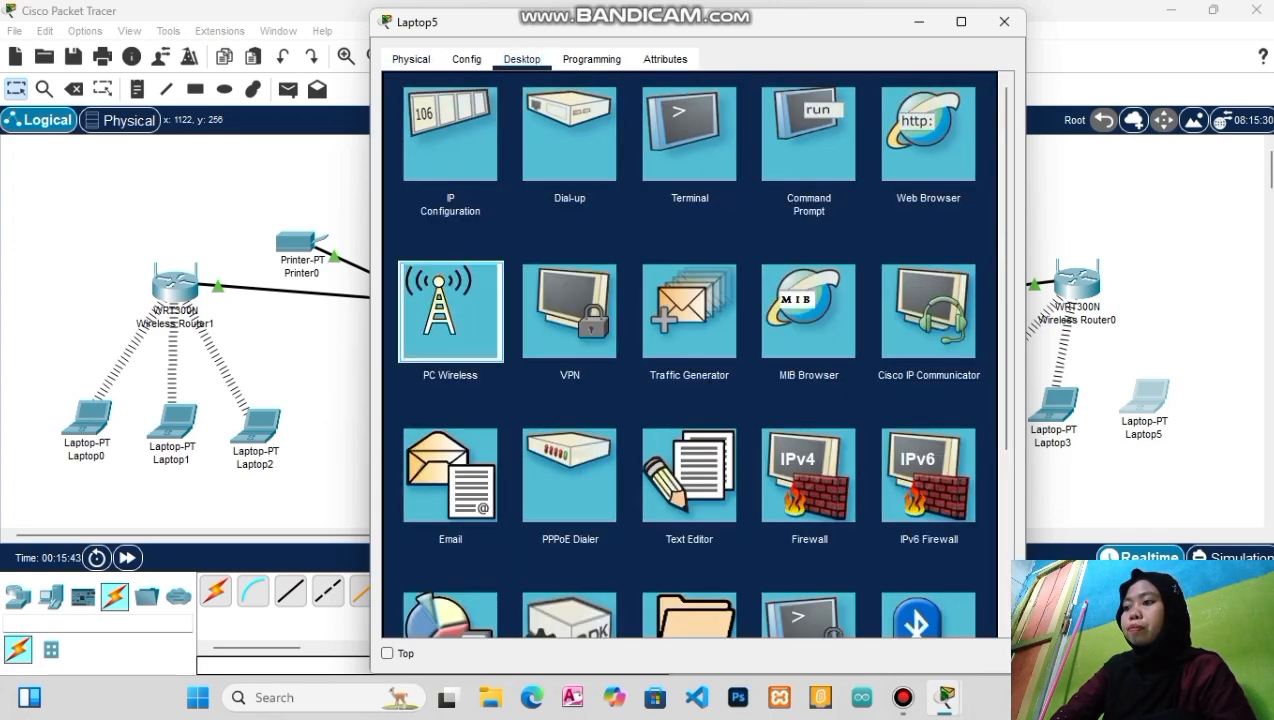
# Connect Laptop5 to kelas B through PC Wireless with the pre-shared key, then close it
pyautogui.click(450, 310)
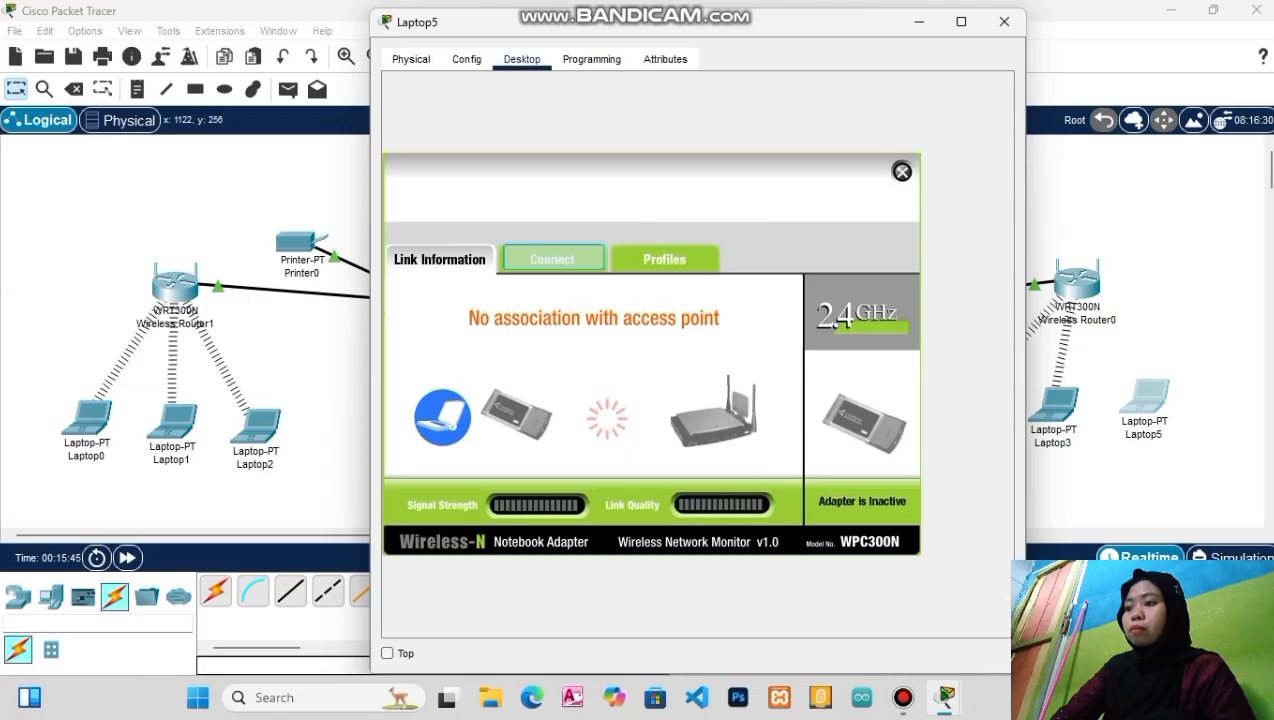
pyautogui.click(551, 259)
pyautogui.click(659, 459)
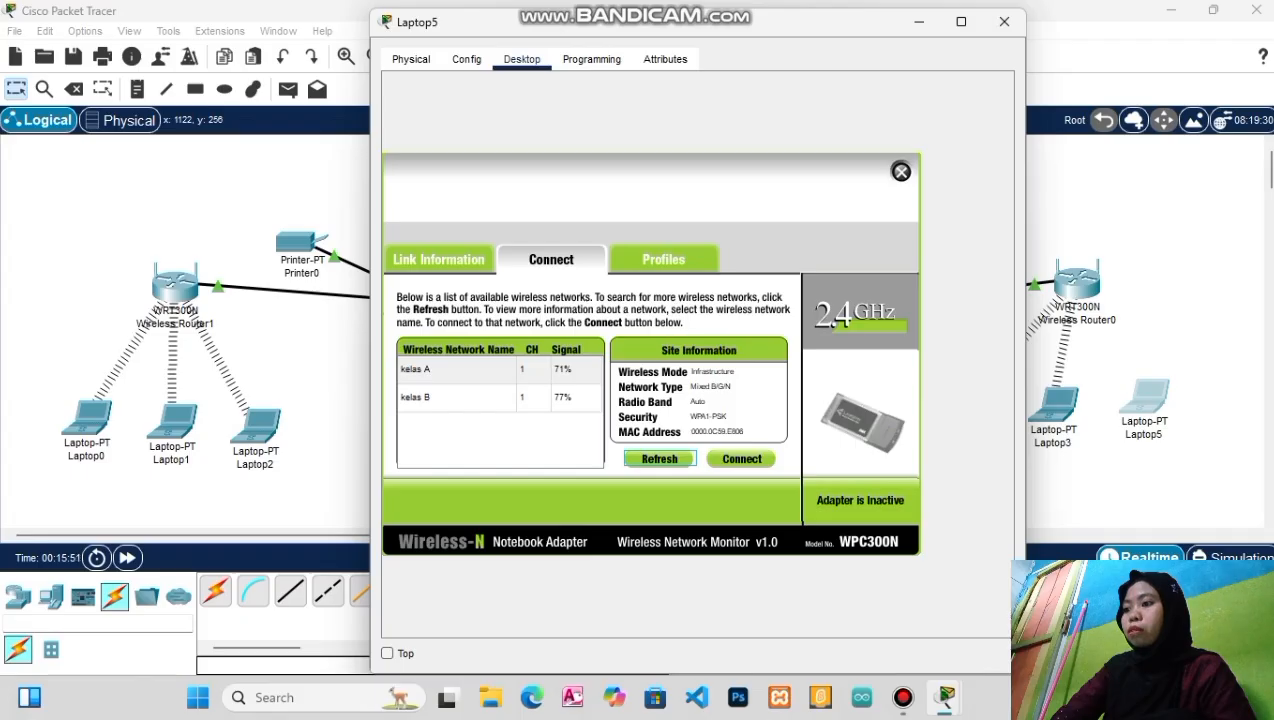
pyautogui.click(456, 369)
pyautogui.click(456, 398)
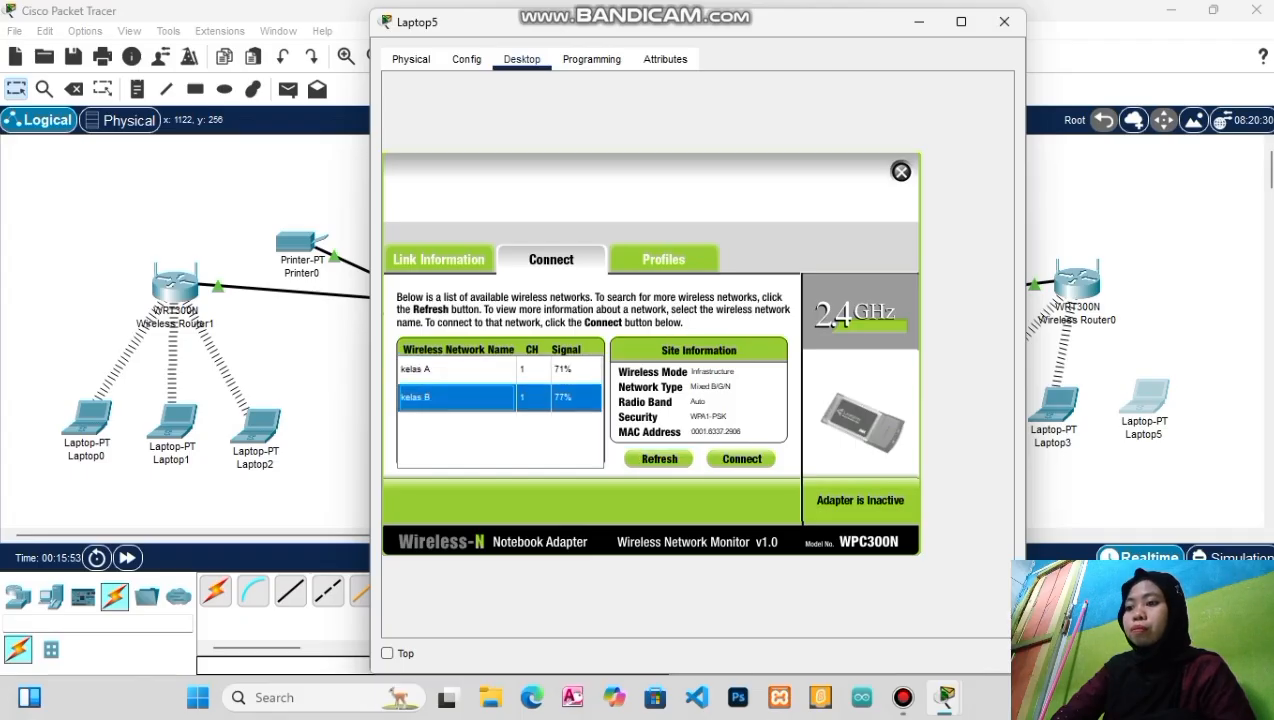
pyautogui.click(741, 458)
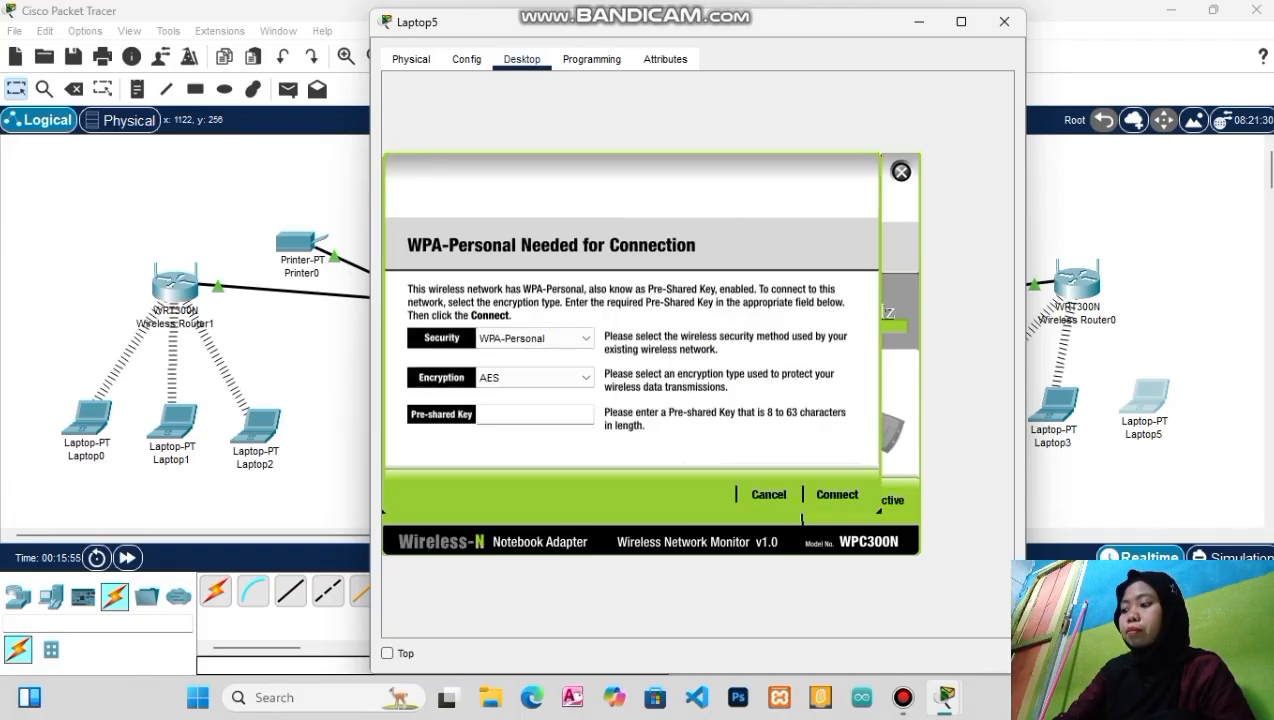
pyautogui.write('123')
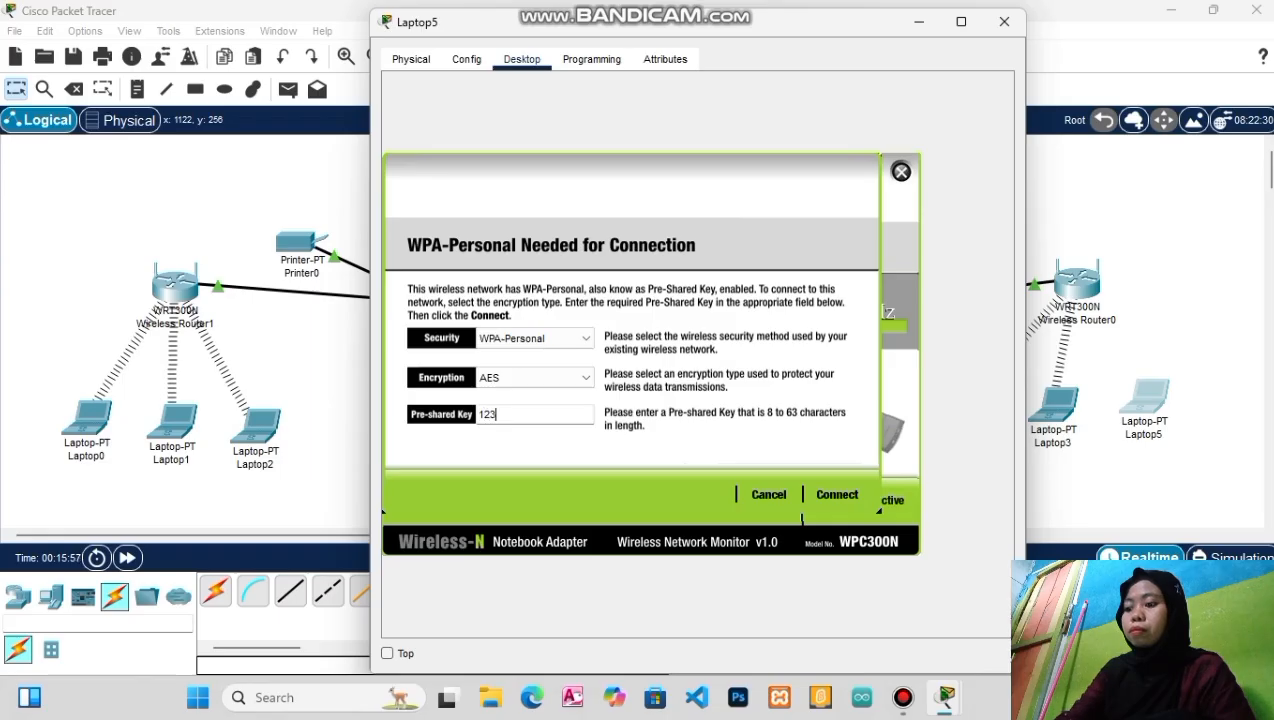
pyautogui.write('456788')
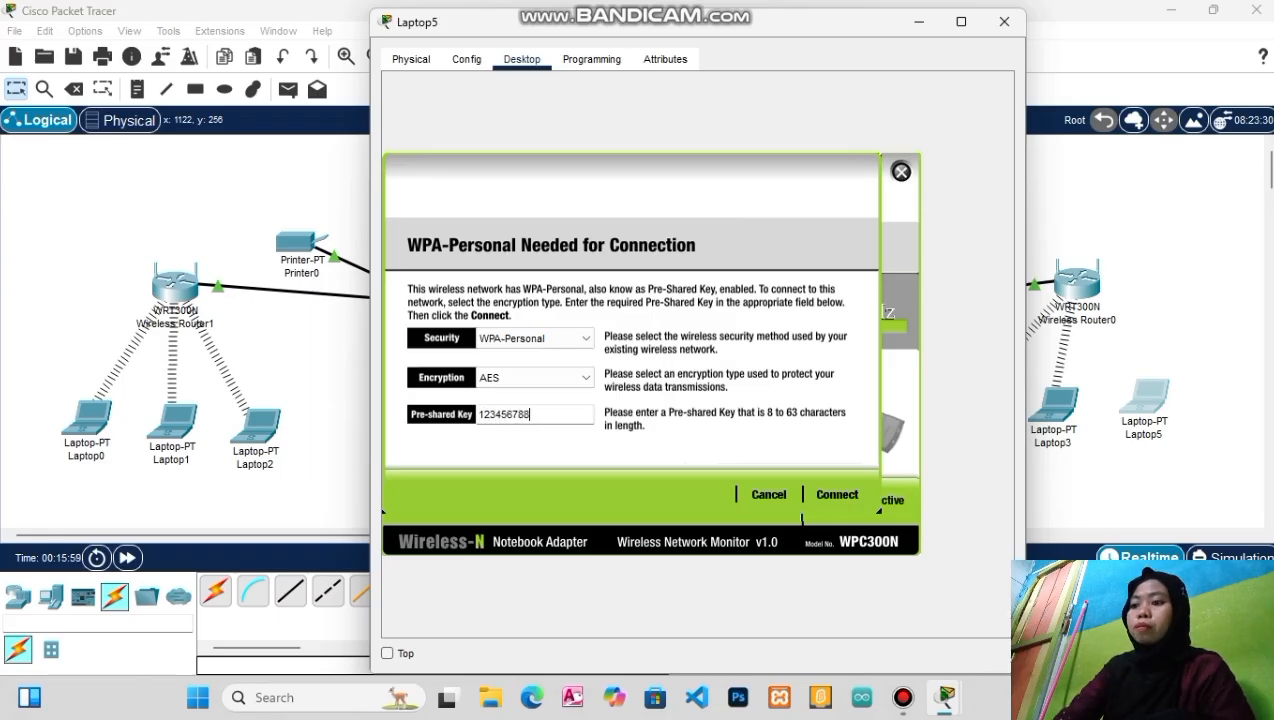
pyautogui.click(837, 494)
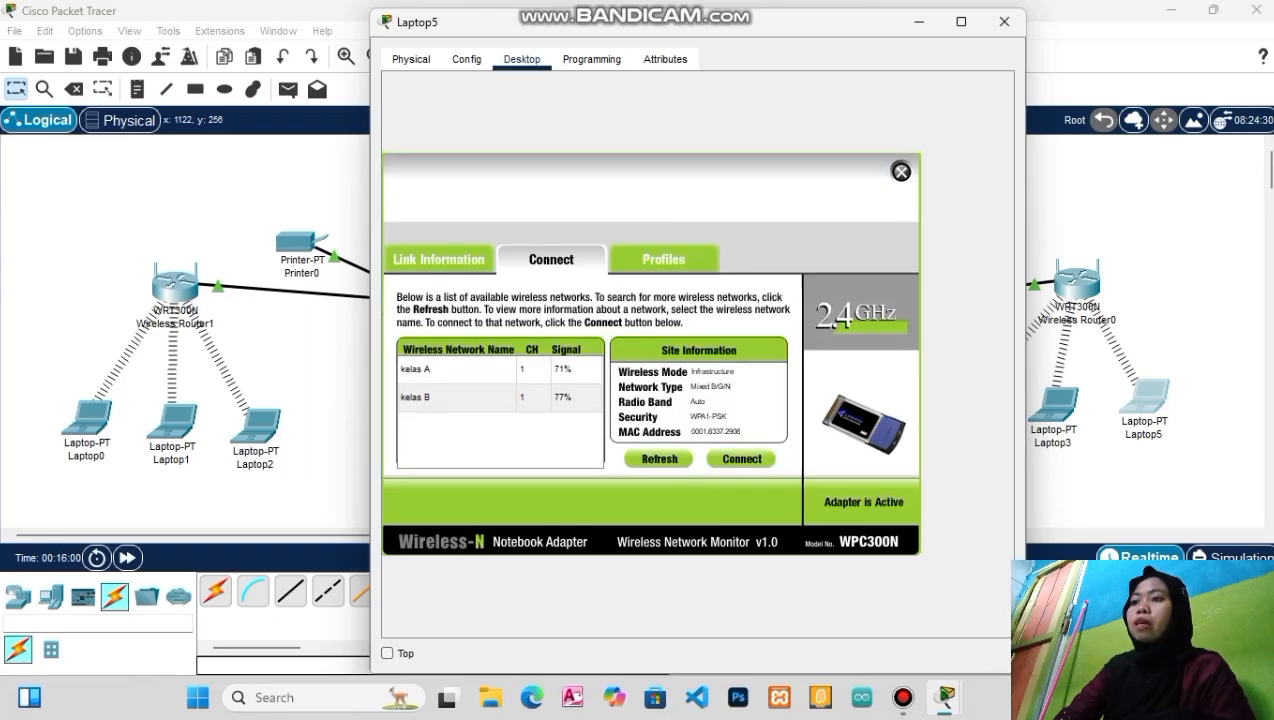
pyautogui.click(1004, 21)
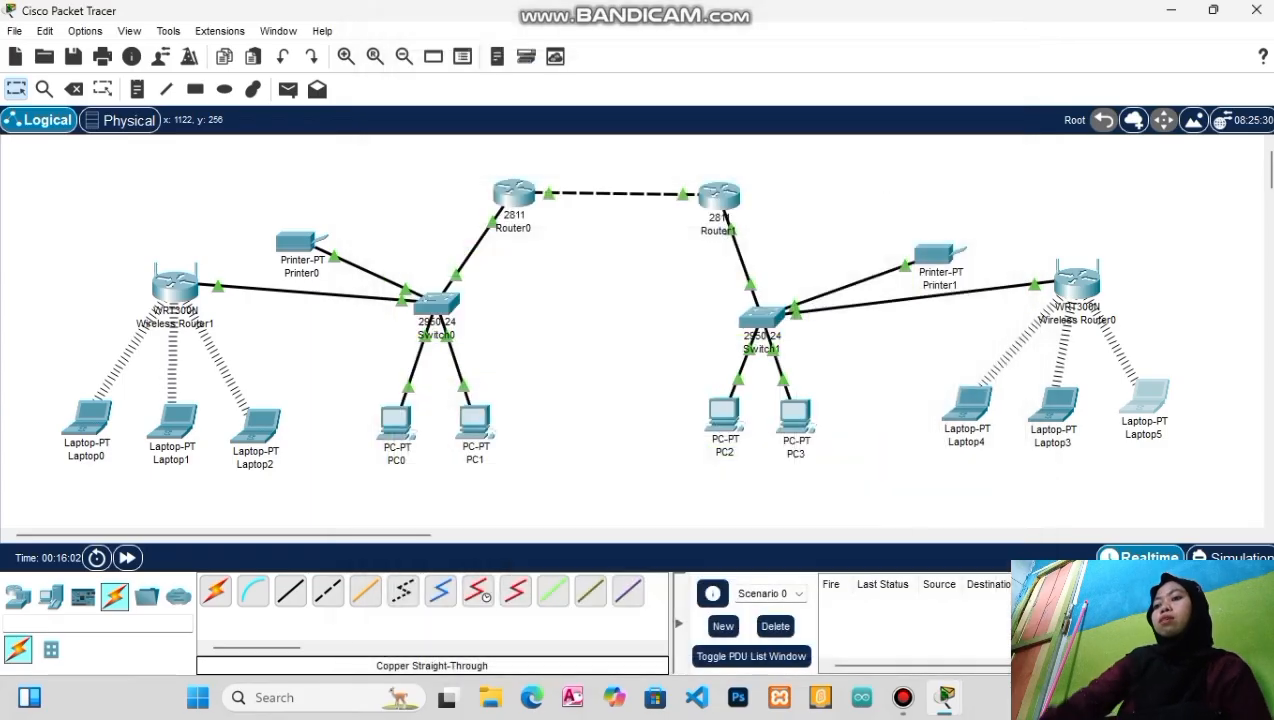
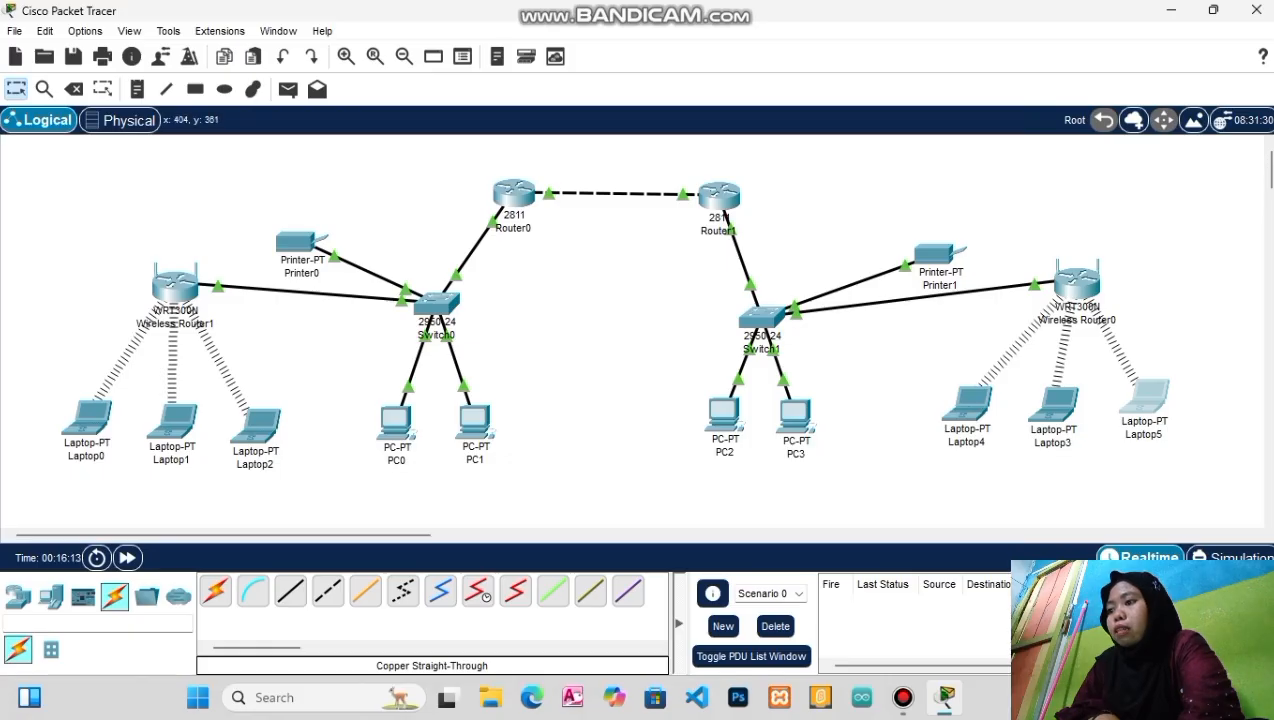
# Ping 192.168.1.4, 192.168.1.2 and 192.168.1.3 from PC0's command prompt, each with 0% loss
pyautogui.click(395, 420)
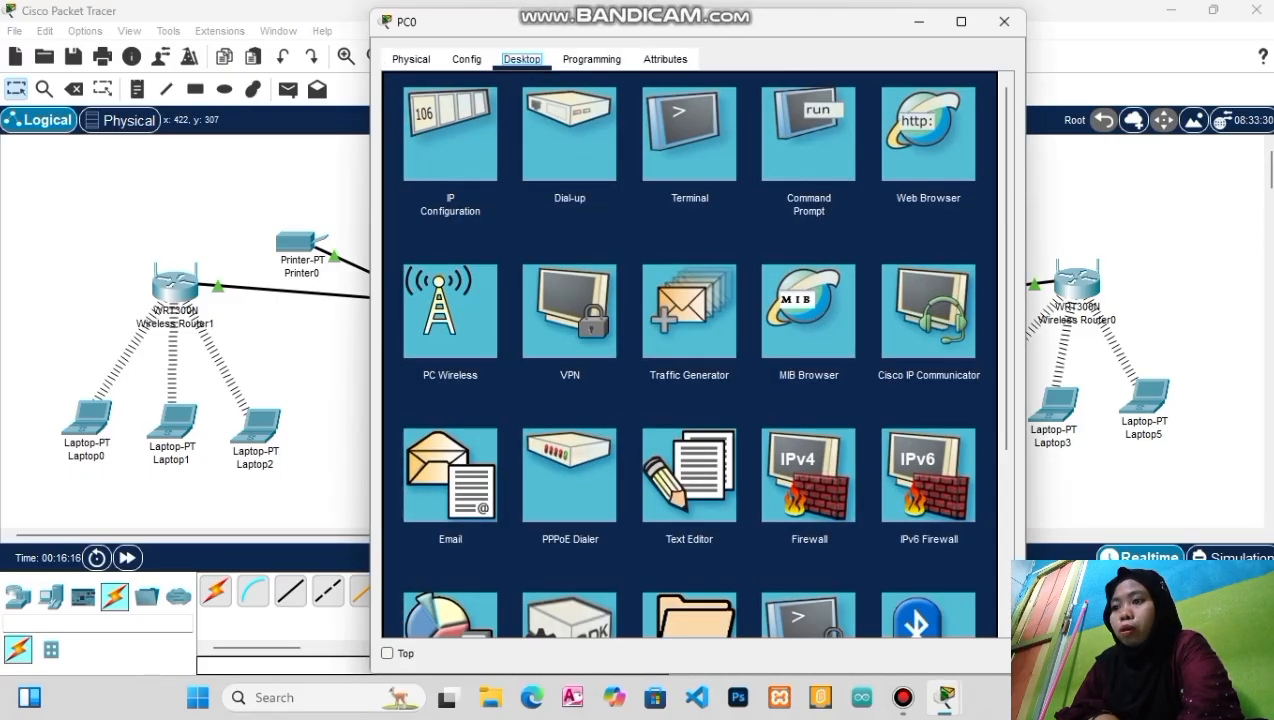
pyautogui.click(809, 135)
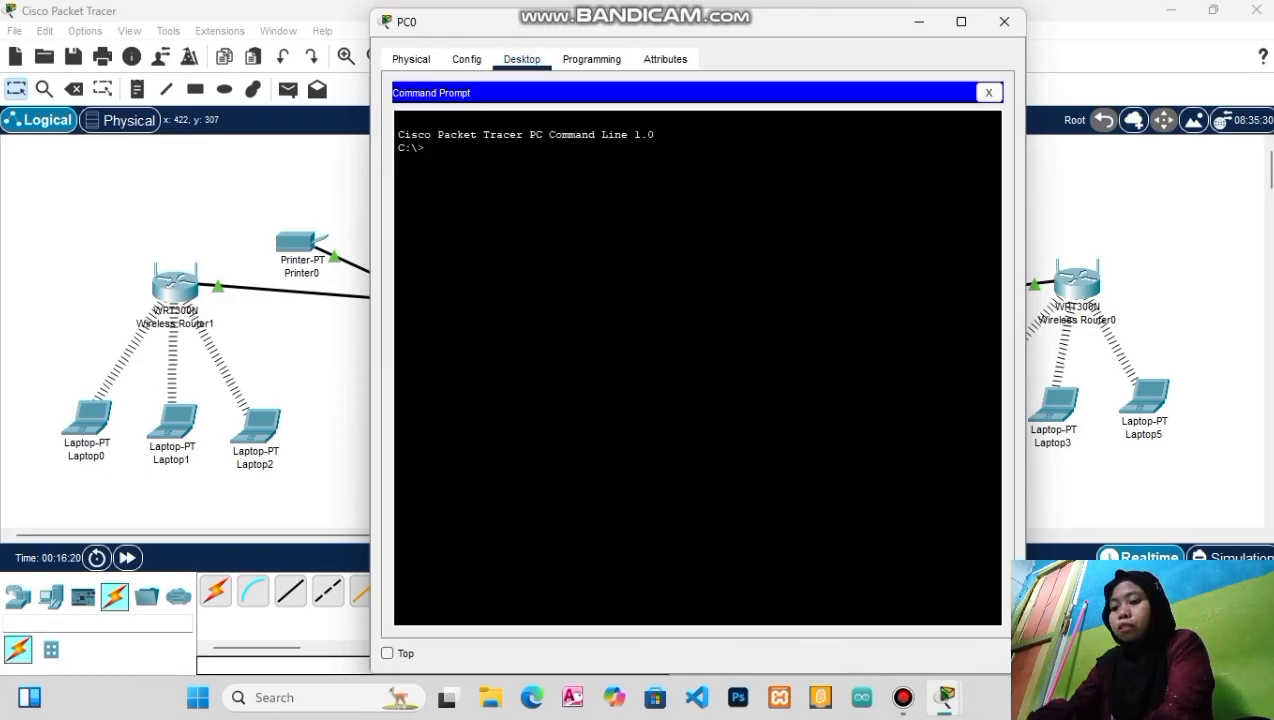
pyautogui.write('ping')
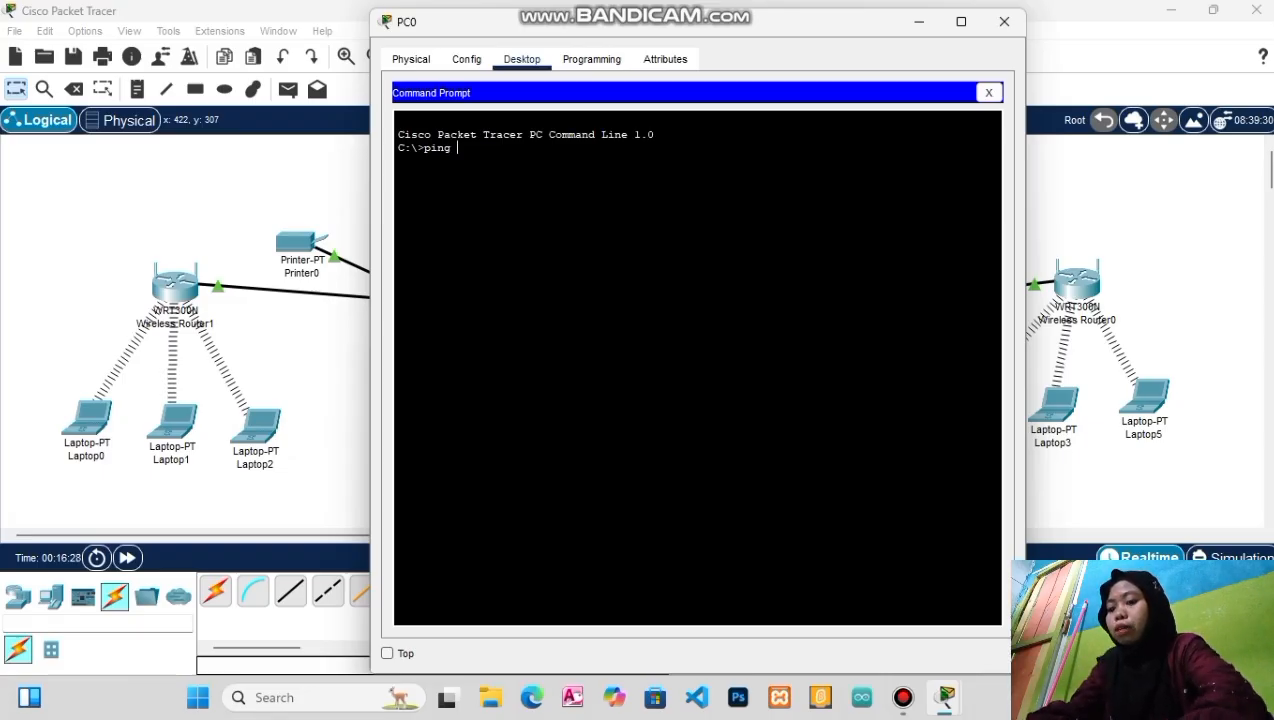
pyautogui.write(' 192.')
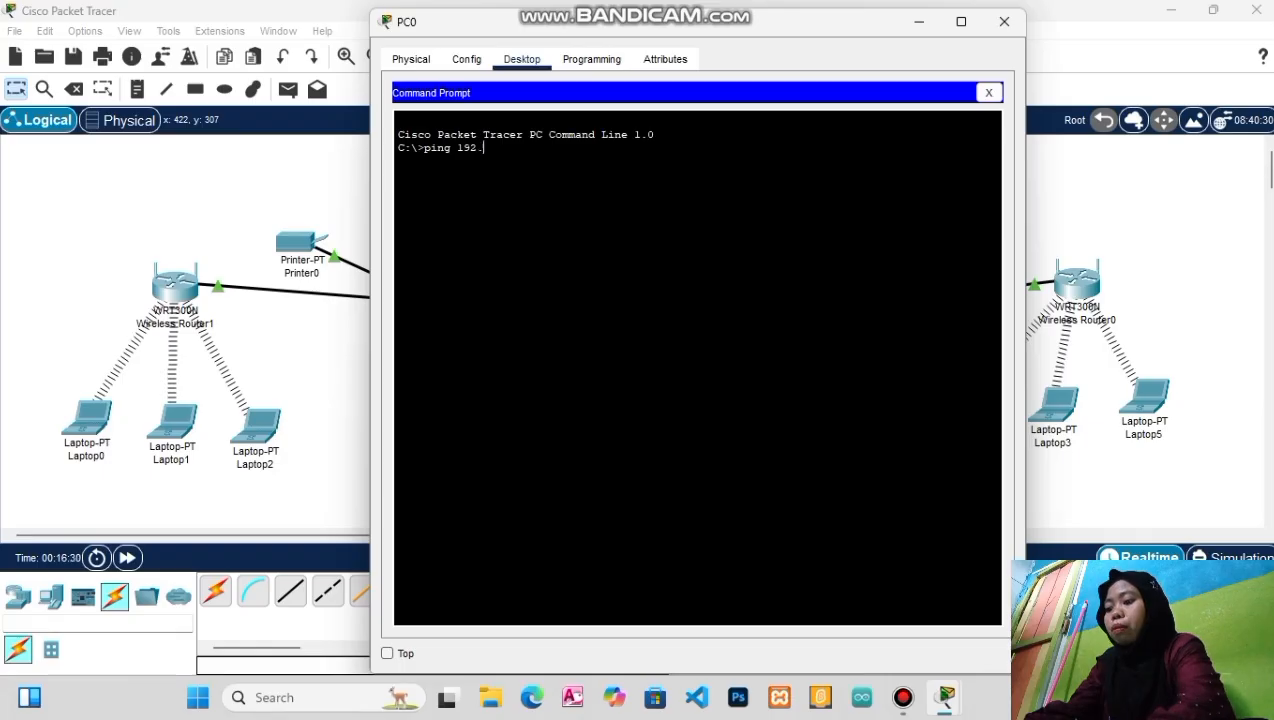
pyautogui.write('16')
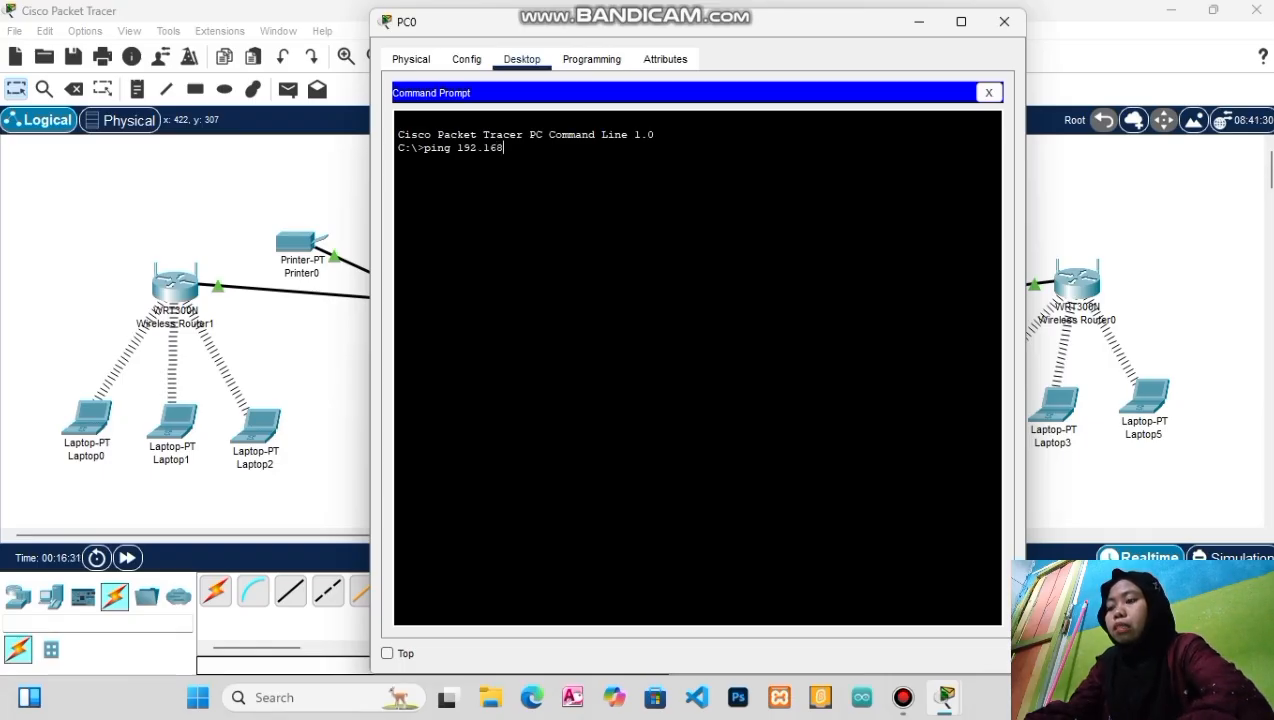
pyautogui.write('8.')
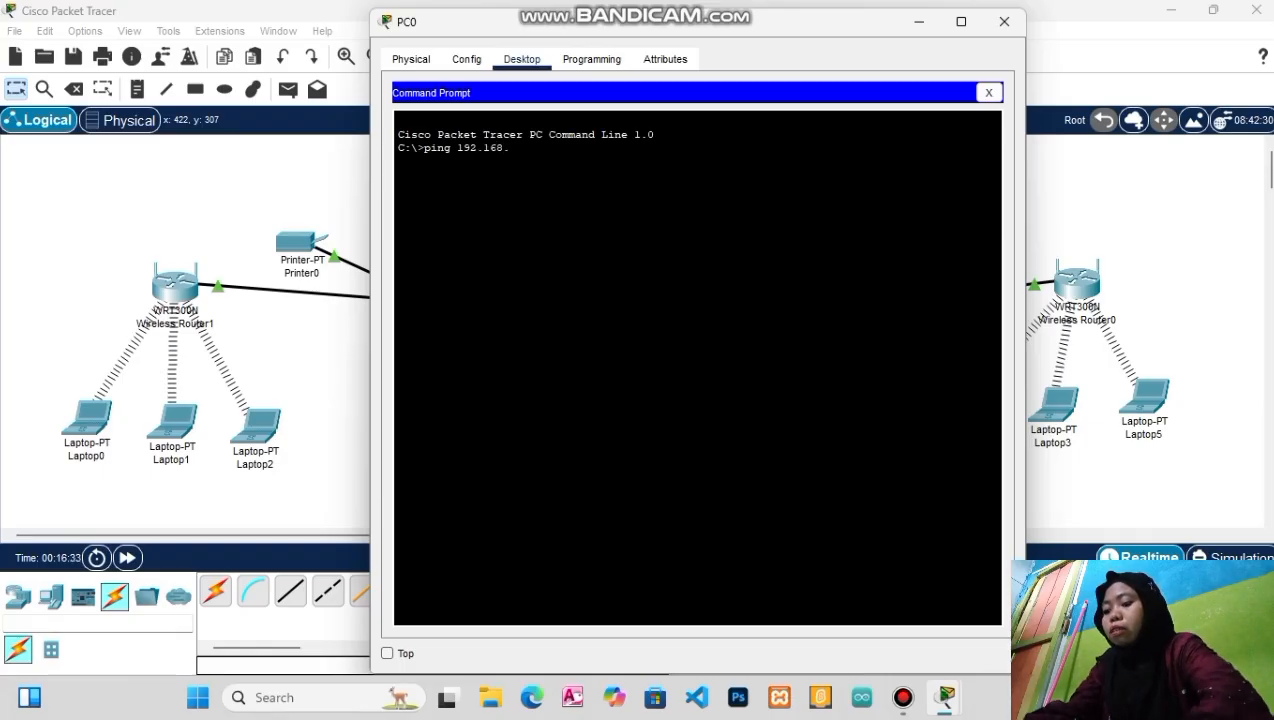
pyautogui.write('1.')
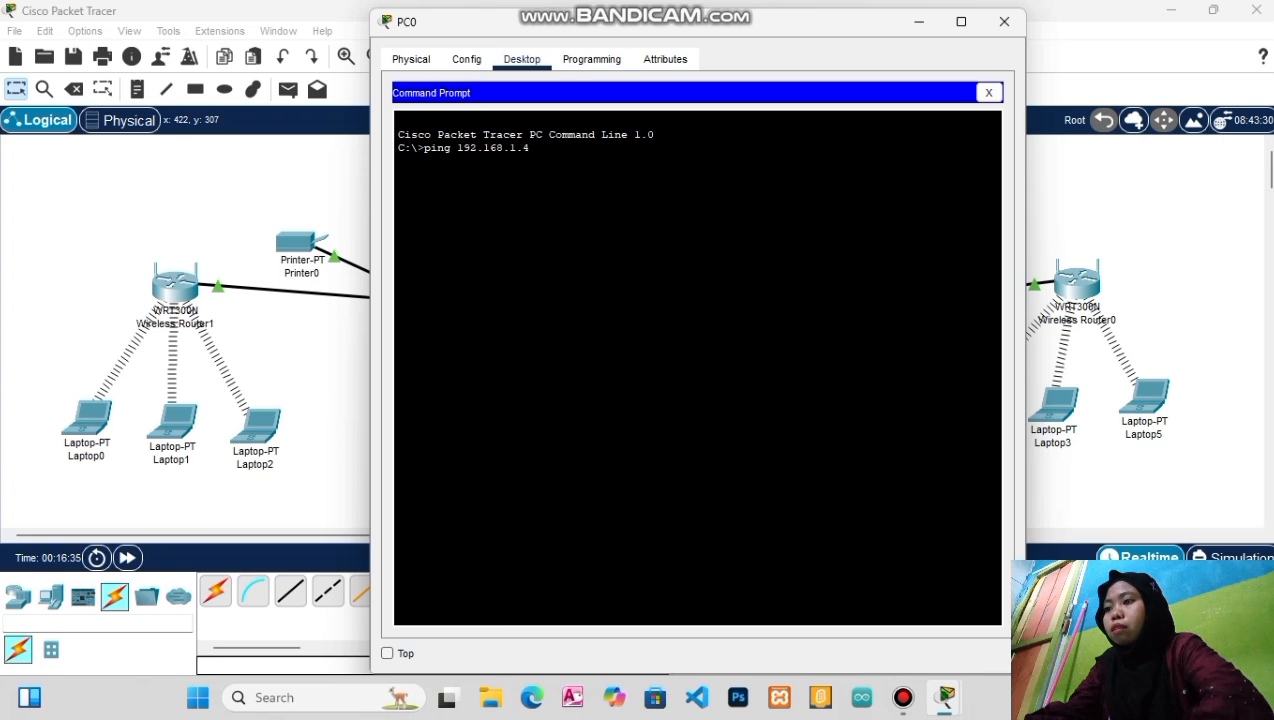
pyautogui.write('4')
pyautogui.press('Return')
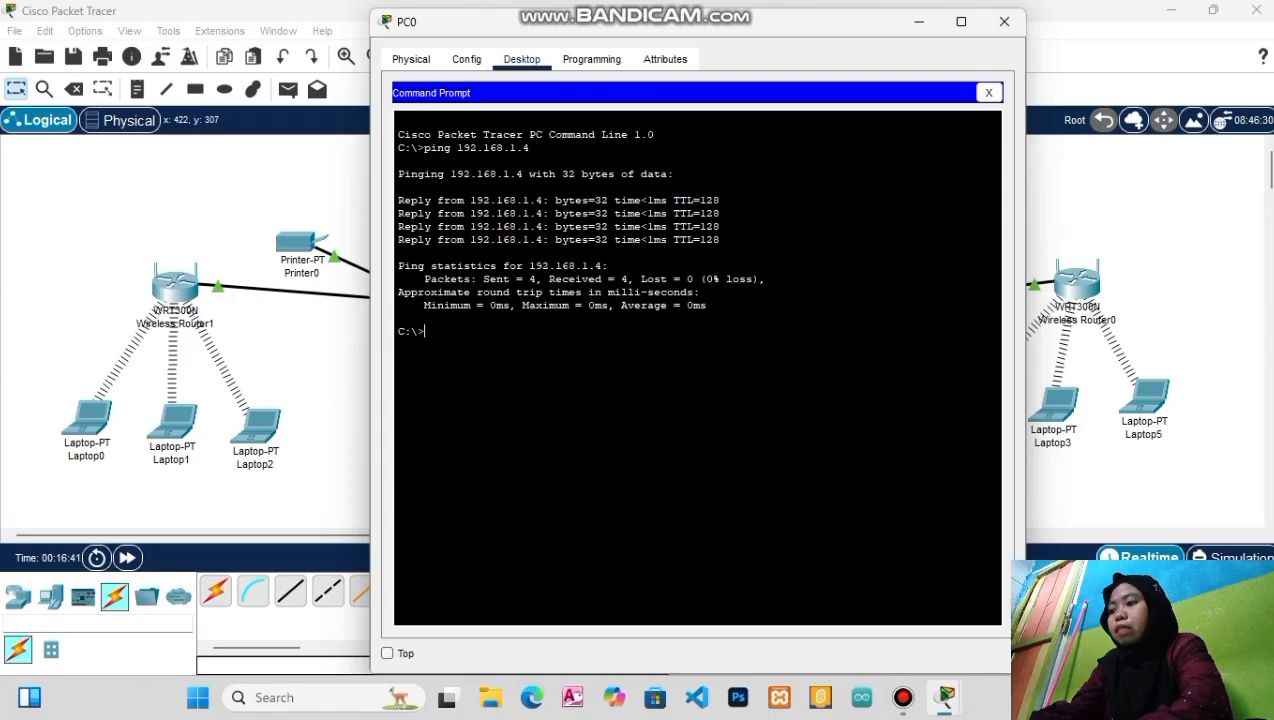
pyautogui.write('ping')
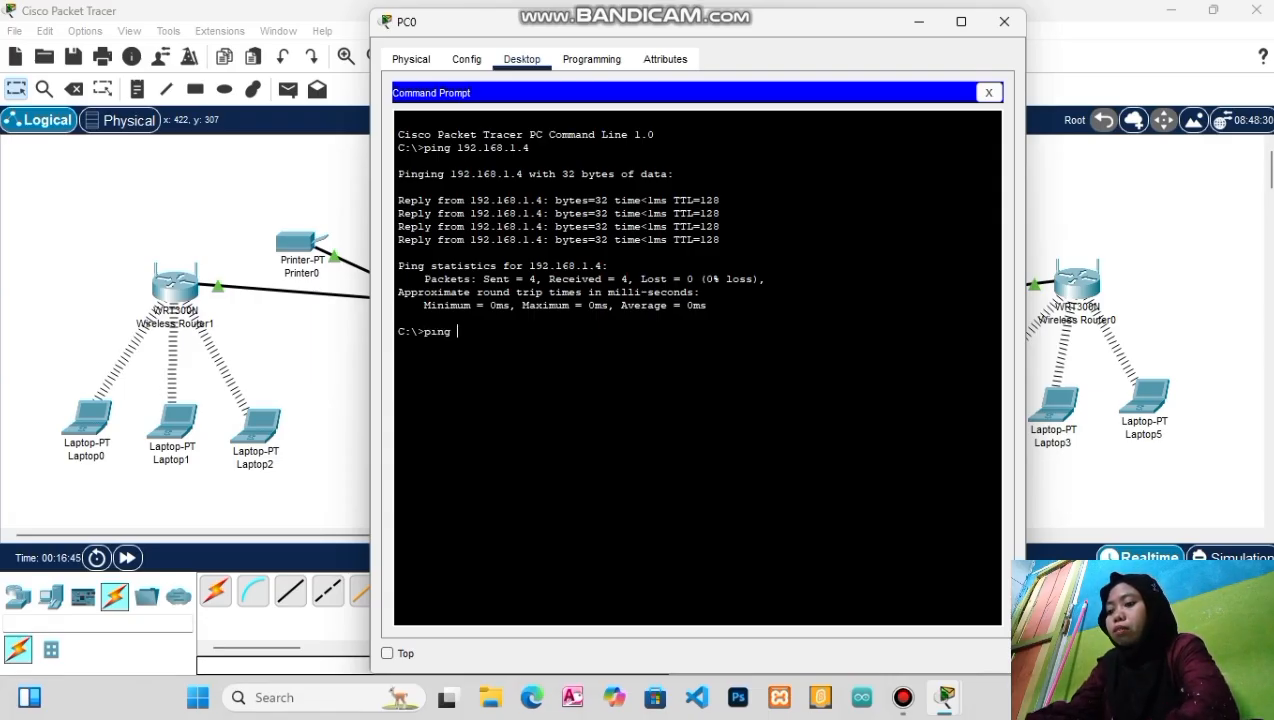
pyautogui.write(' 192')
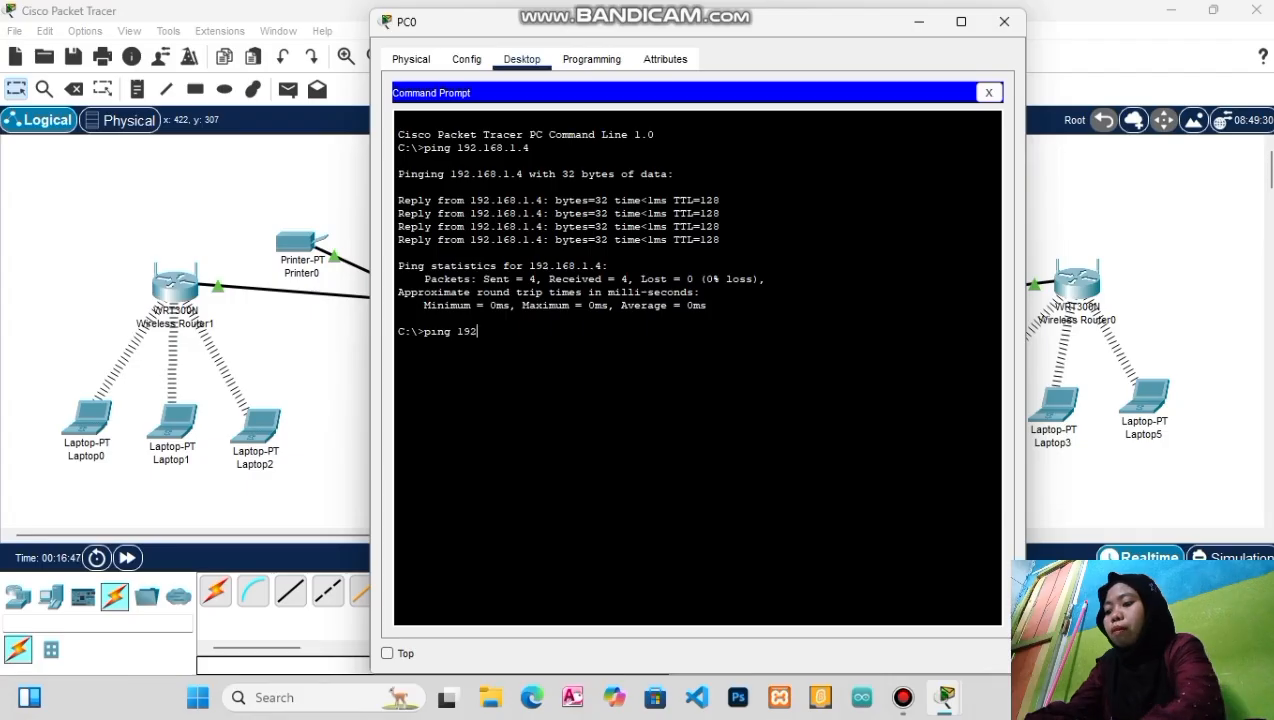
pyautogui.write('.168')
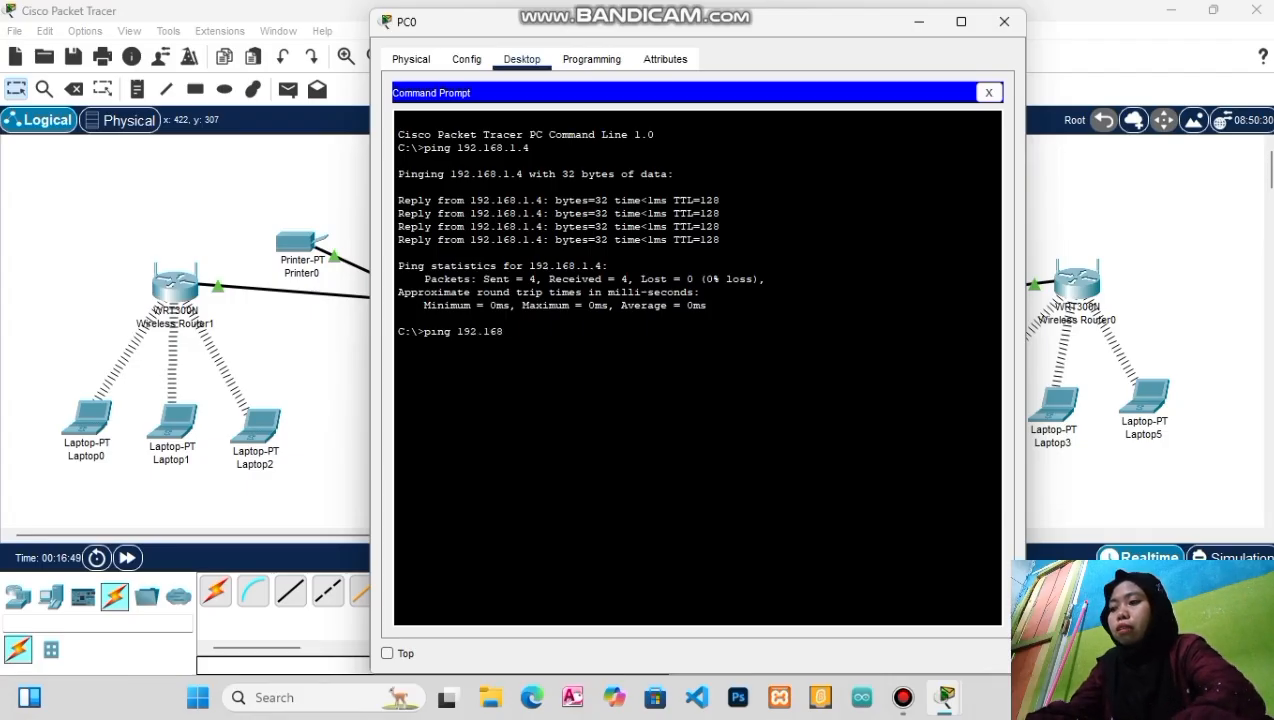
pyautogui.write('.')
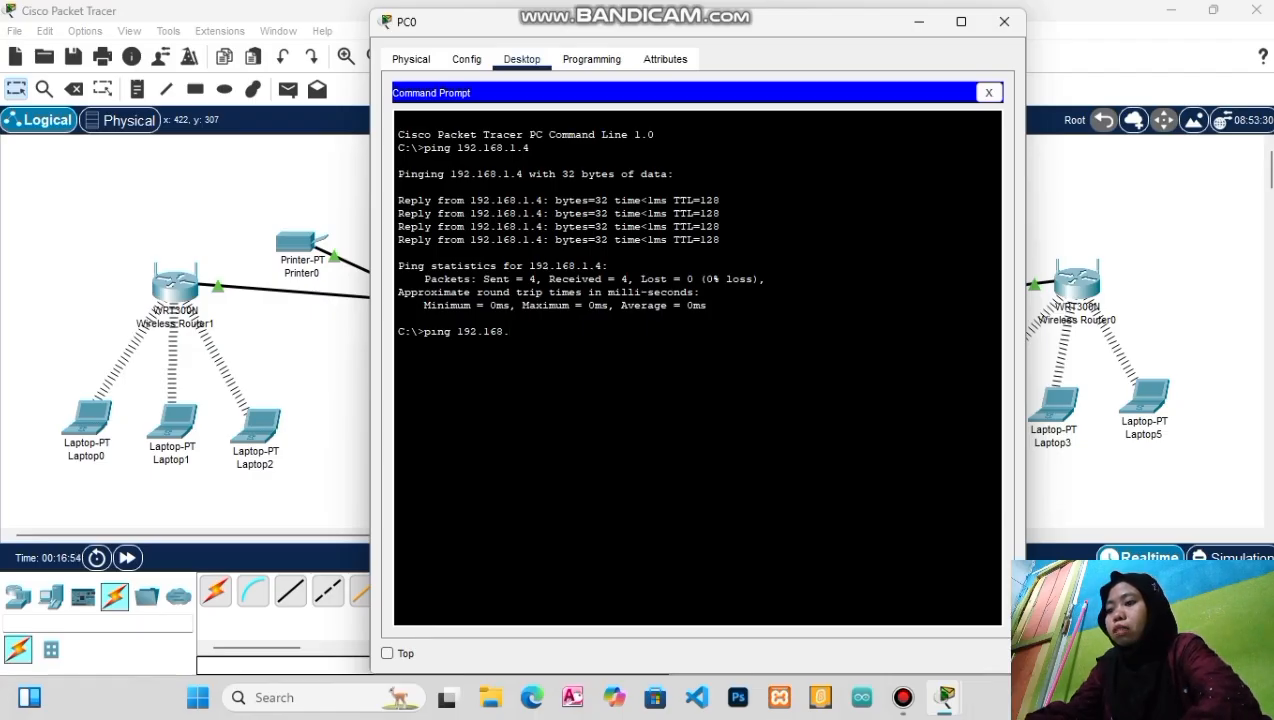
pyautogui.write('1.')
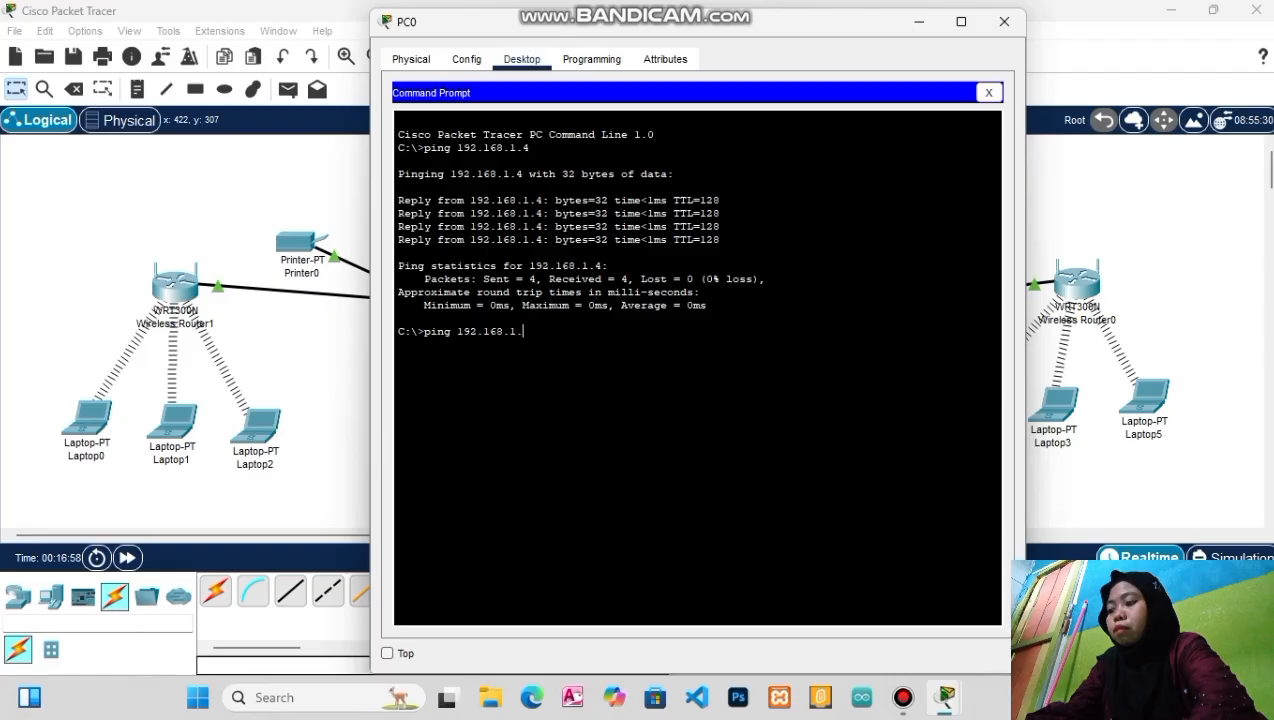
pyautogui.write('2')
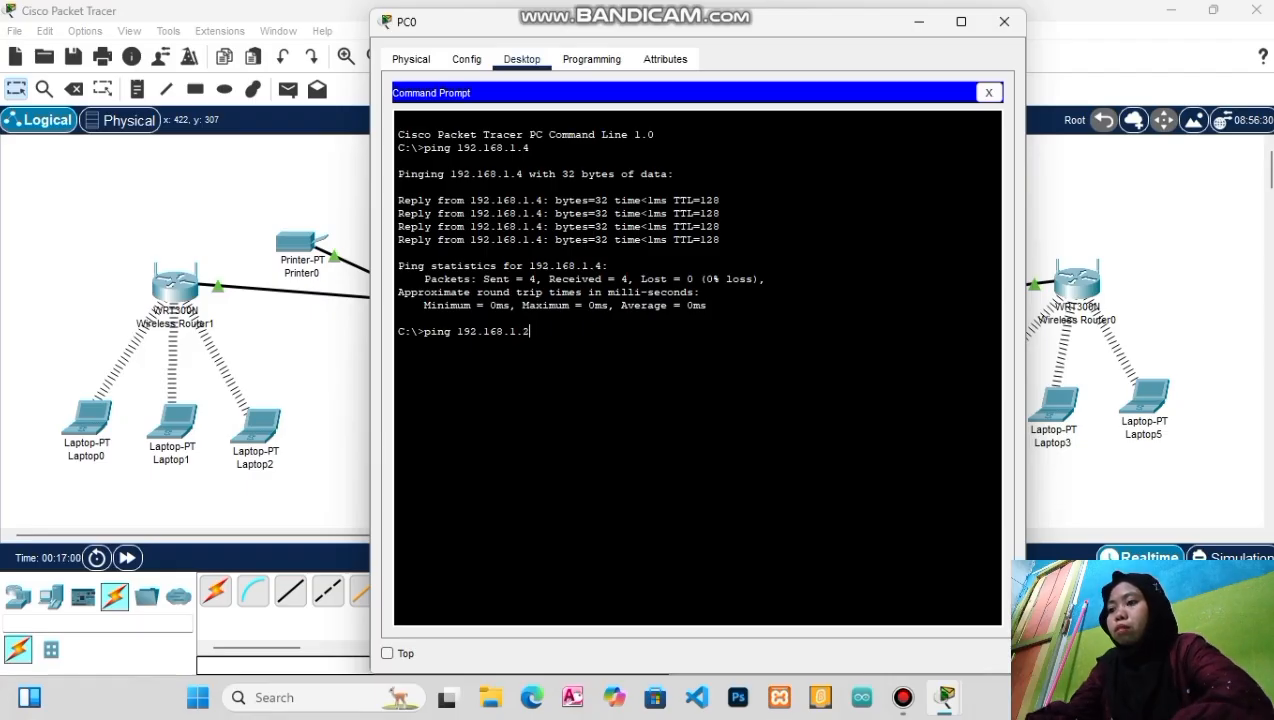
pyautogui.press('Return')
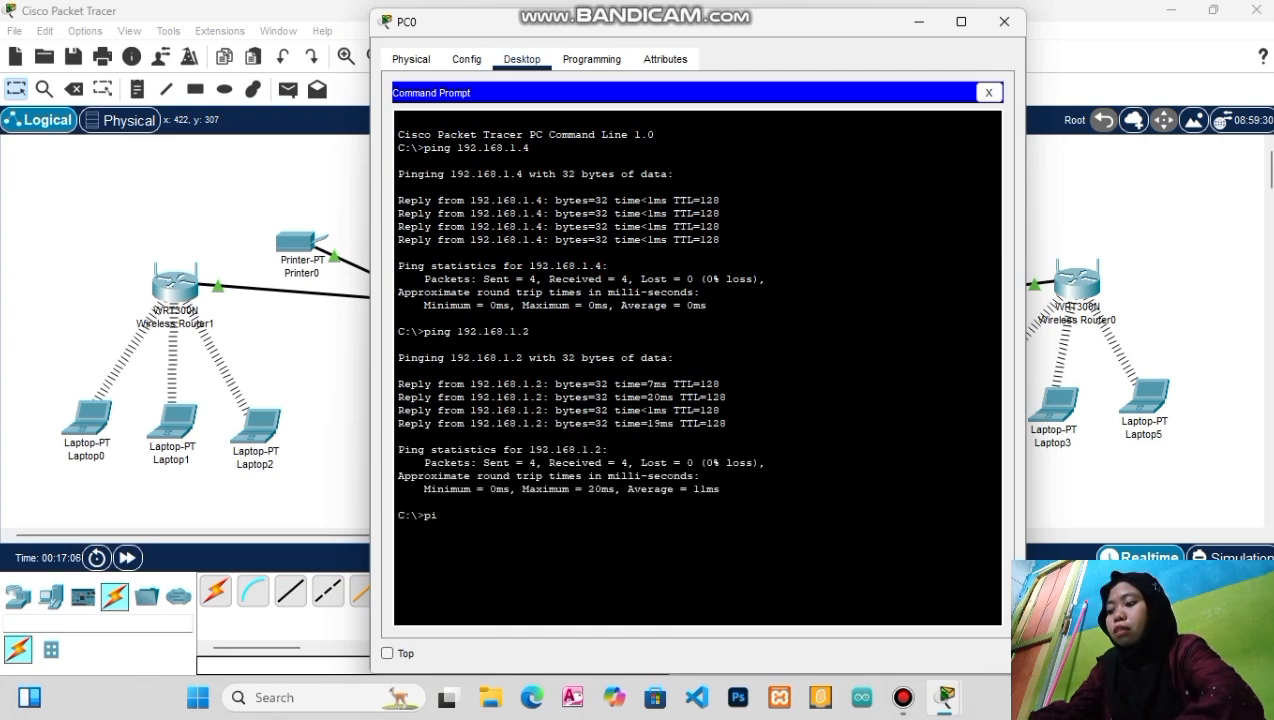
pyautogui.write('ping 19')
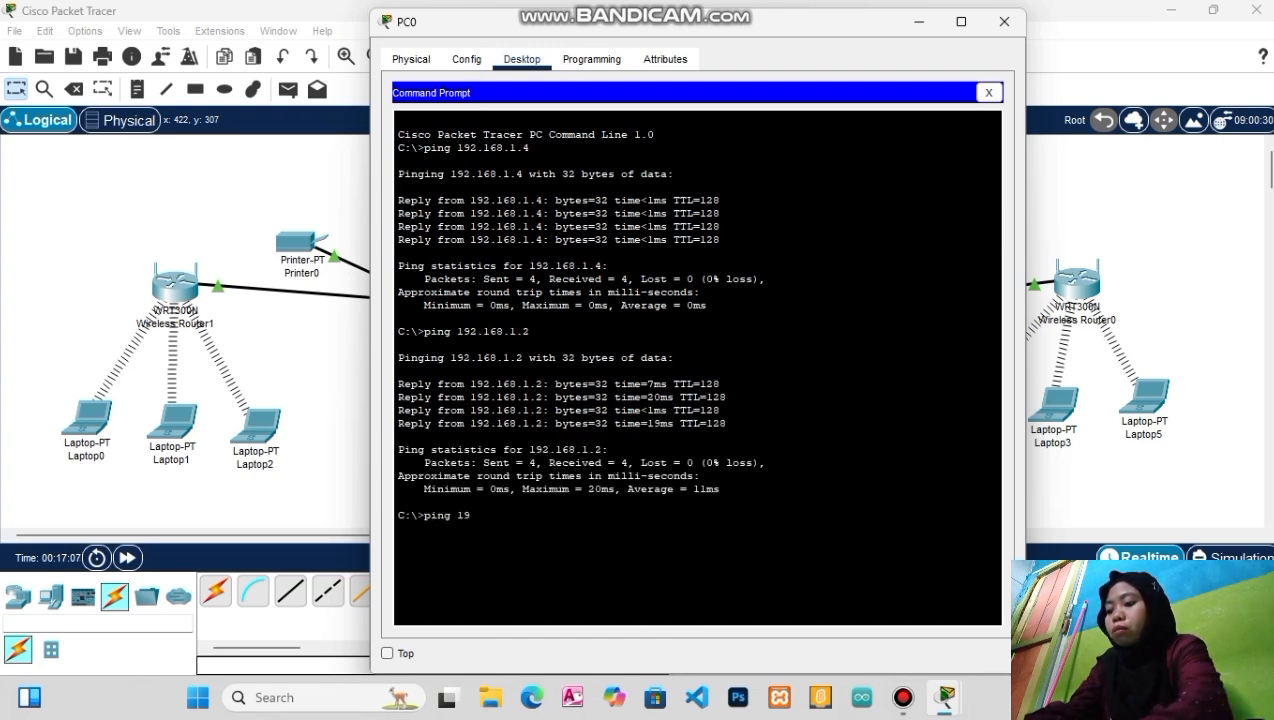
pyautogui.write('2.168')
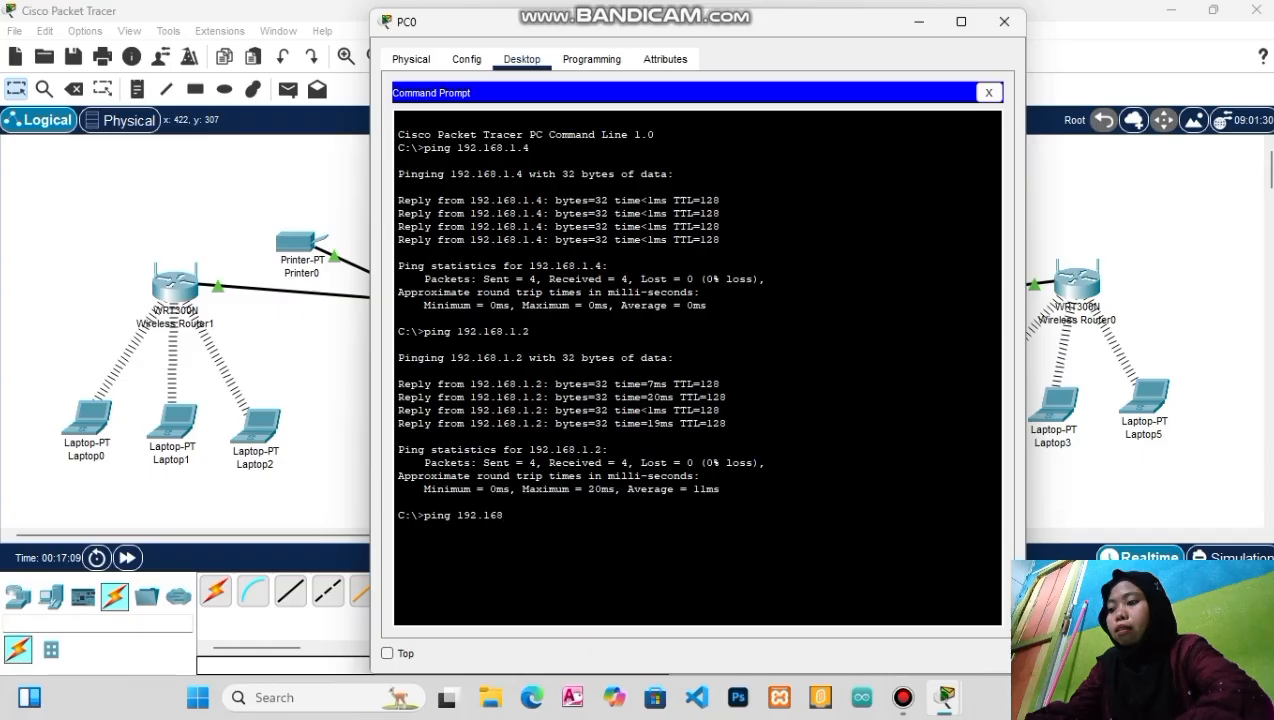
pyautogui.write('.')
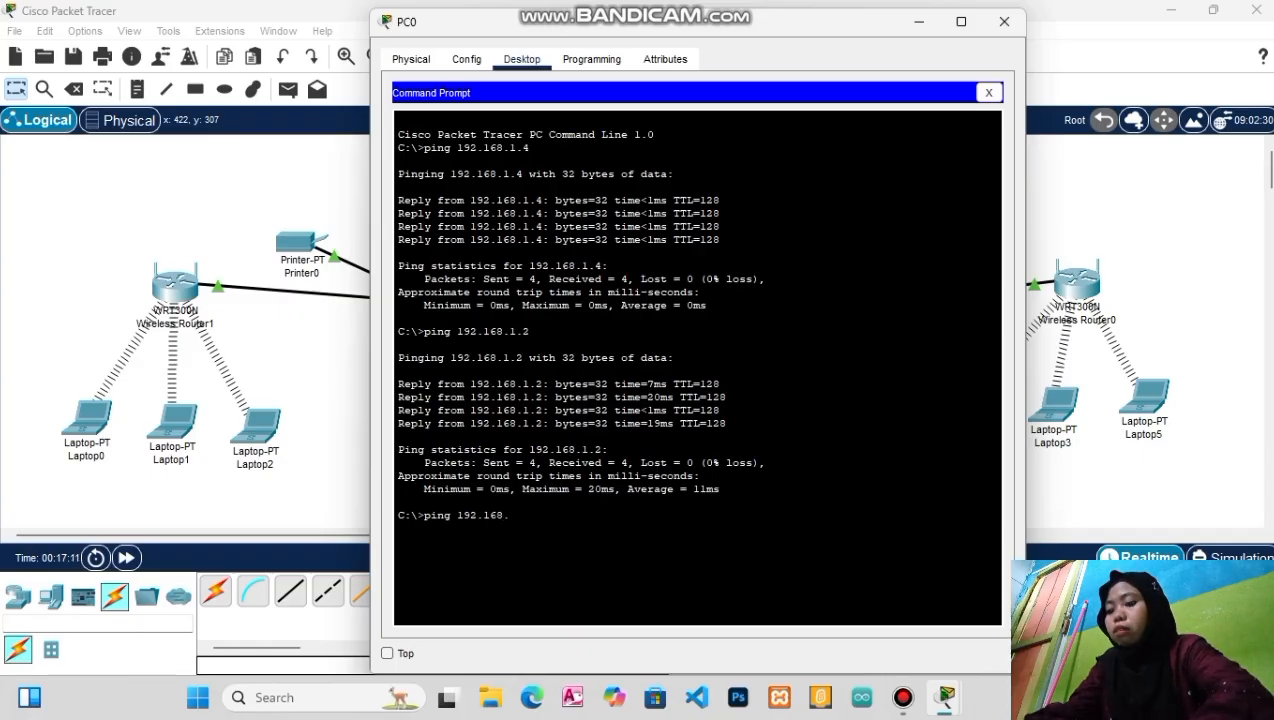
pyautogui.write('1.3')
pyautogui.press('Return')
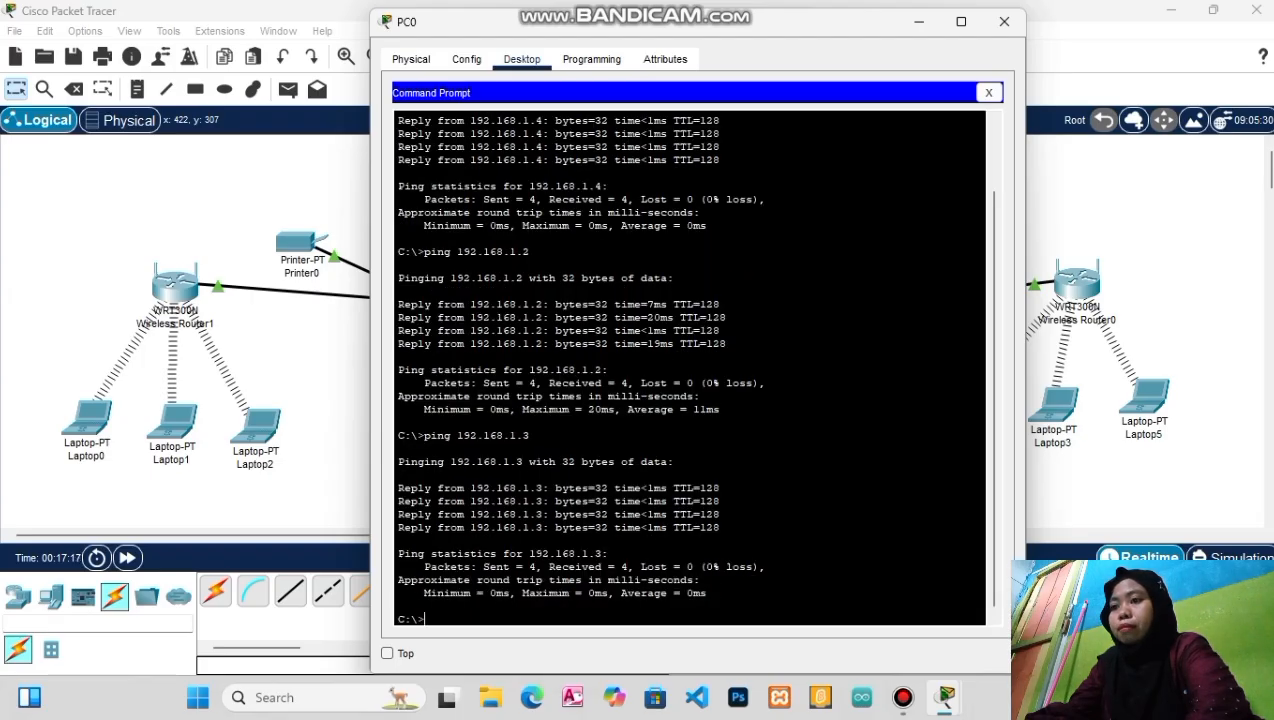
pyautogui.scroll(5, 690, 368)
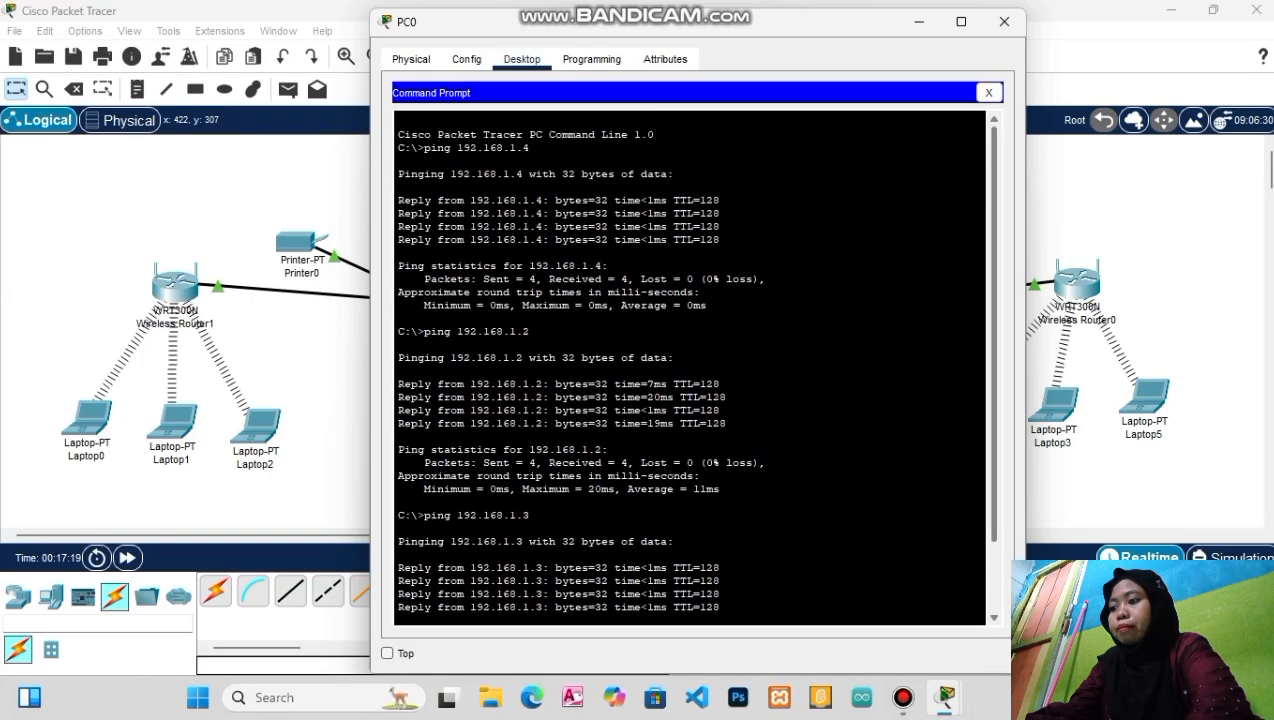
pyautogui.scroll(-5, 690, 368)
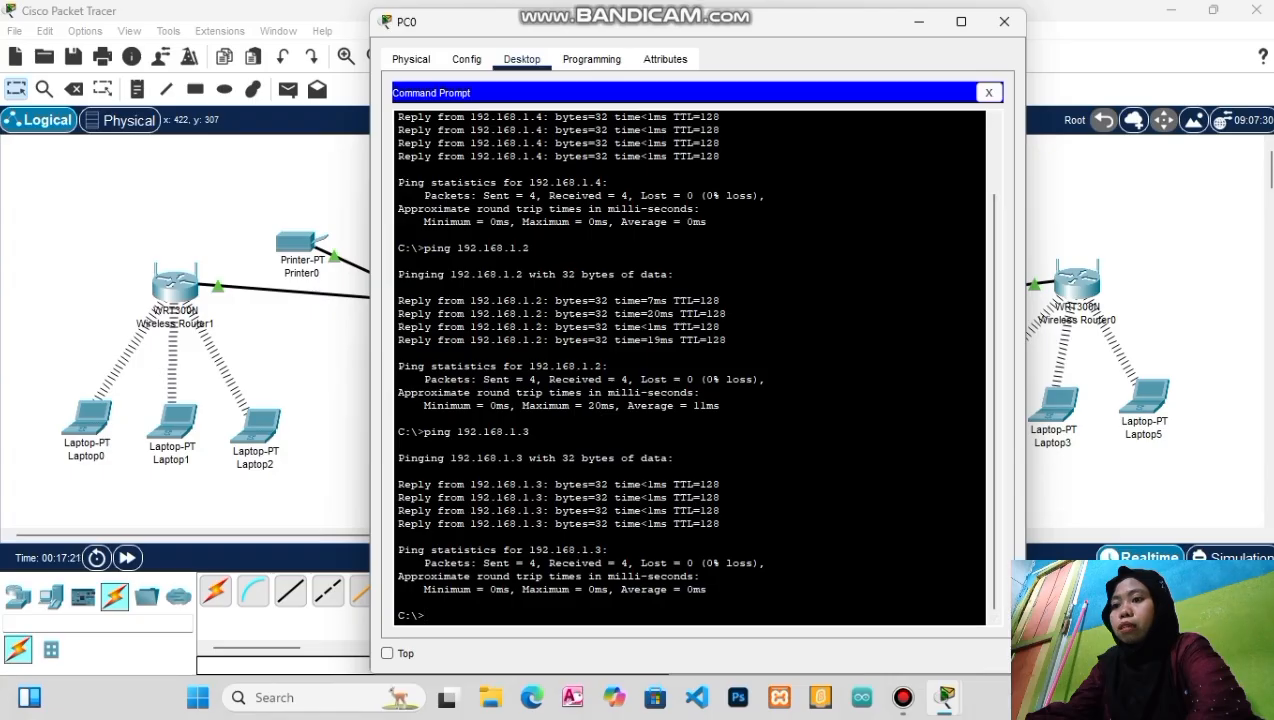
pyautogui.click(1004, 21)
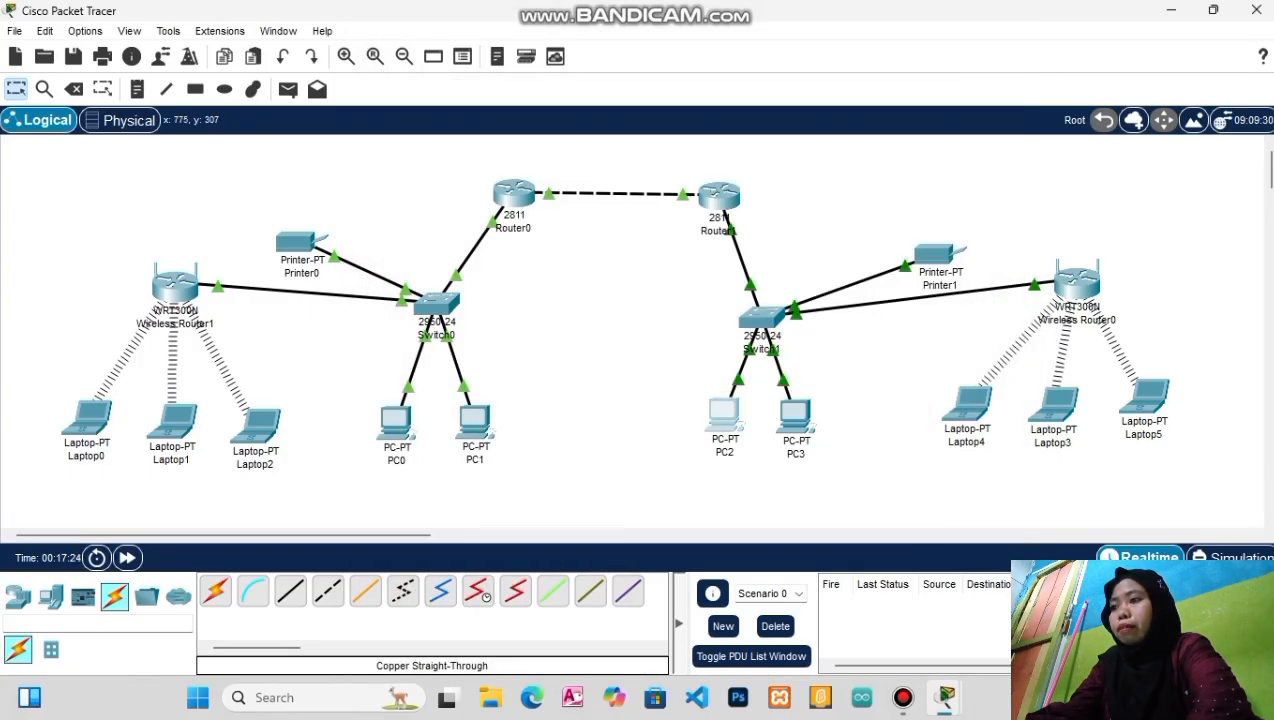
# Run ping 192.168.2.4 from PC2's command prompt and view the timed-out replies
pyautogui.click(722, 413)
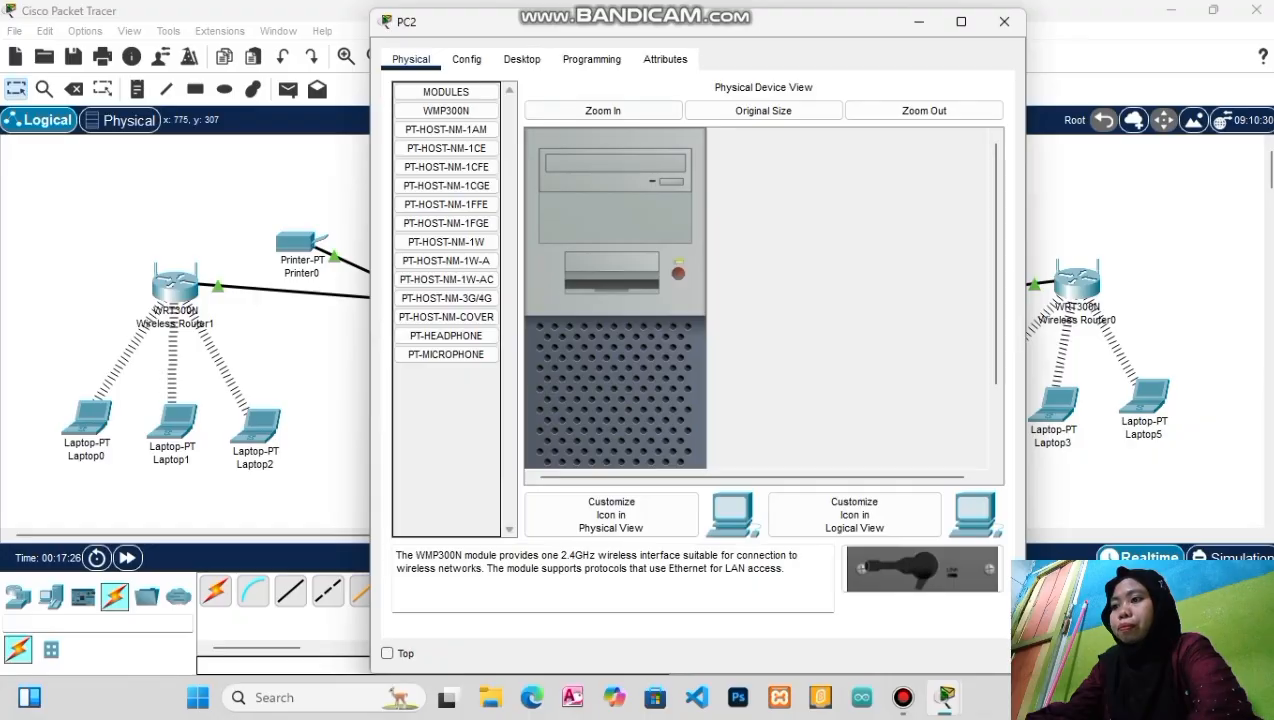
pyautogui.click(522, 59)
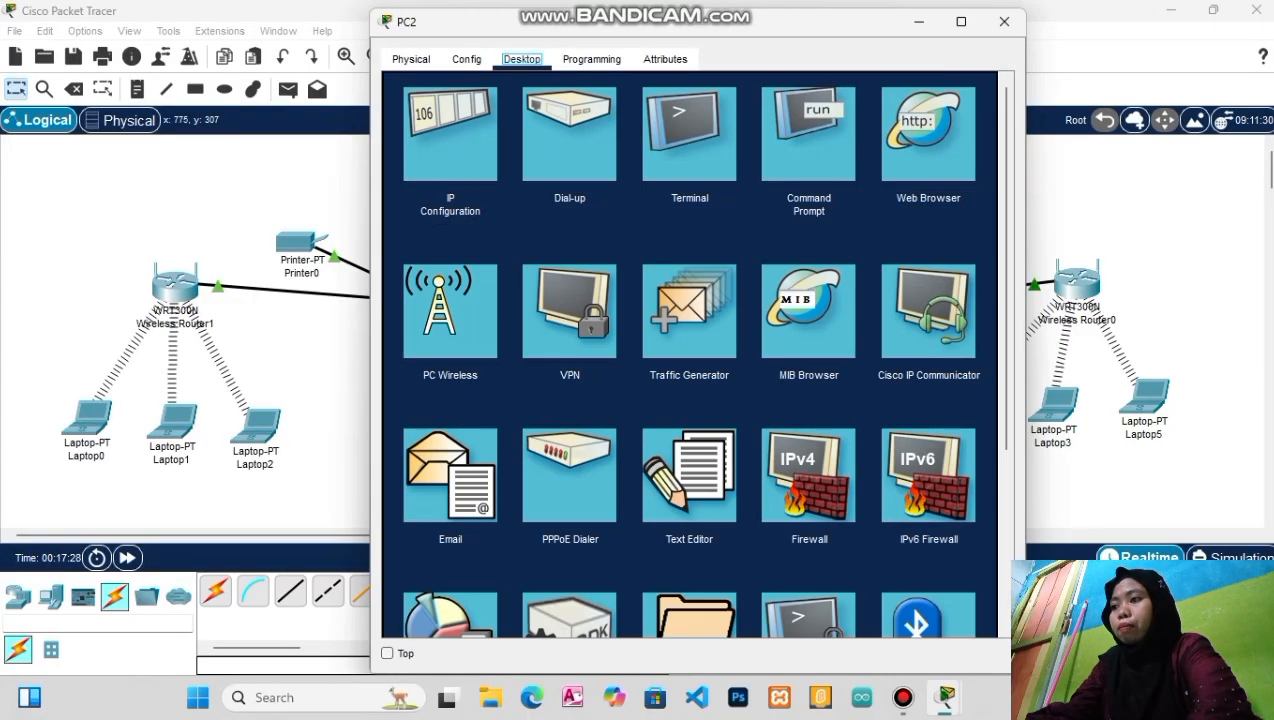
pyautogui.click(820, 125)
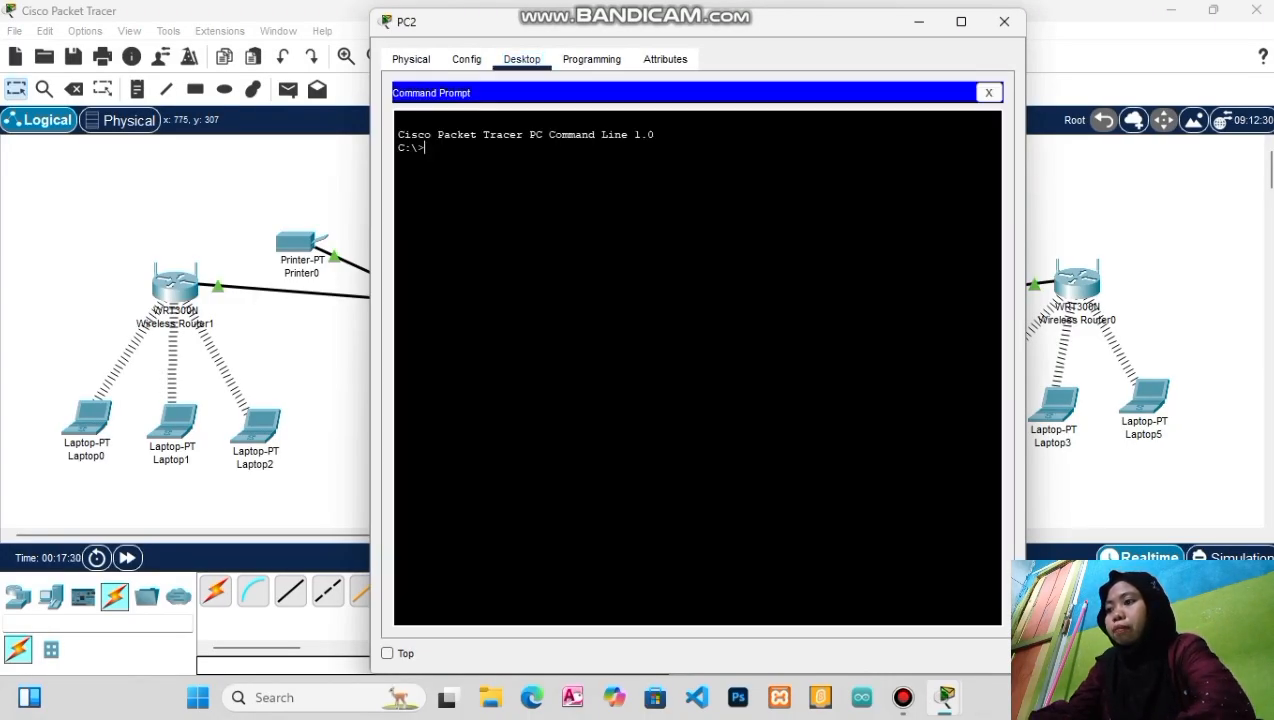
pyautogui.write('ping')
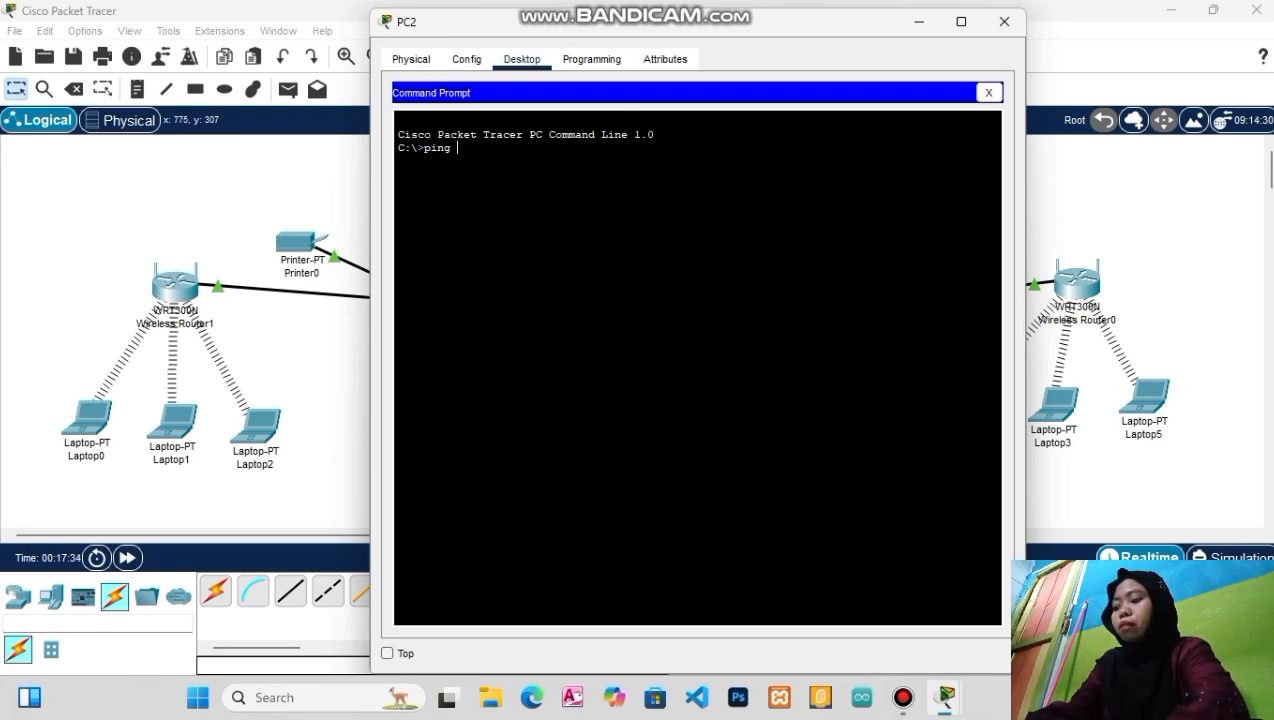
pyautogui.write(' 192.')
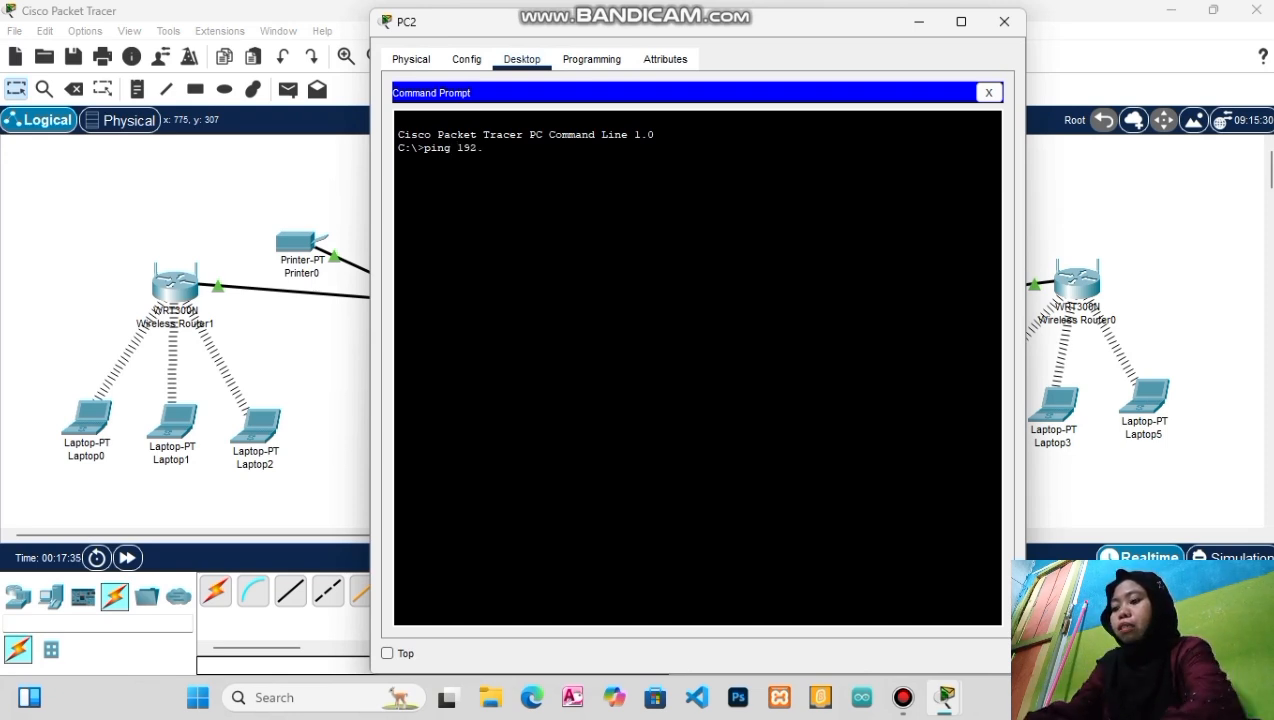
pyautogui.write('168')
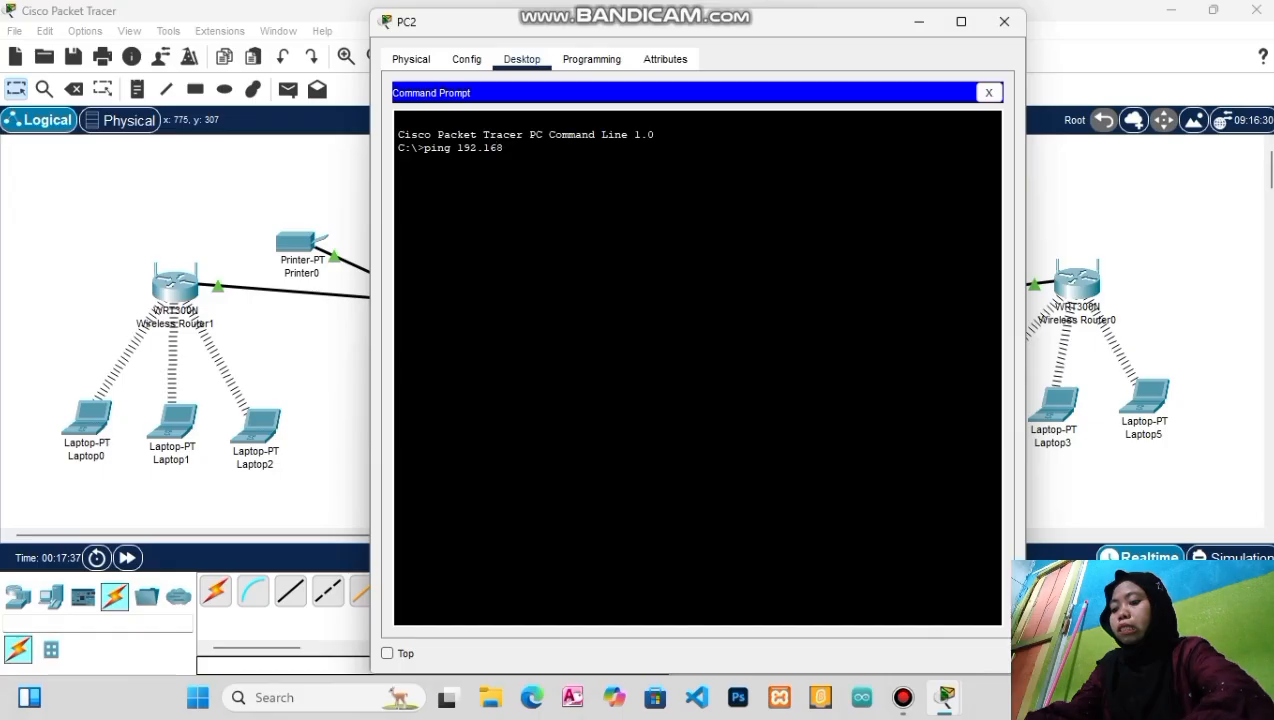
pyautogui.write('.2')
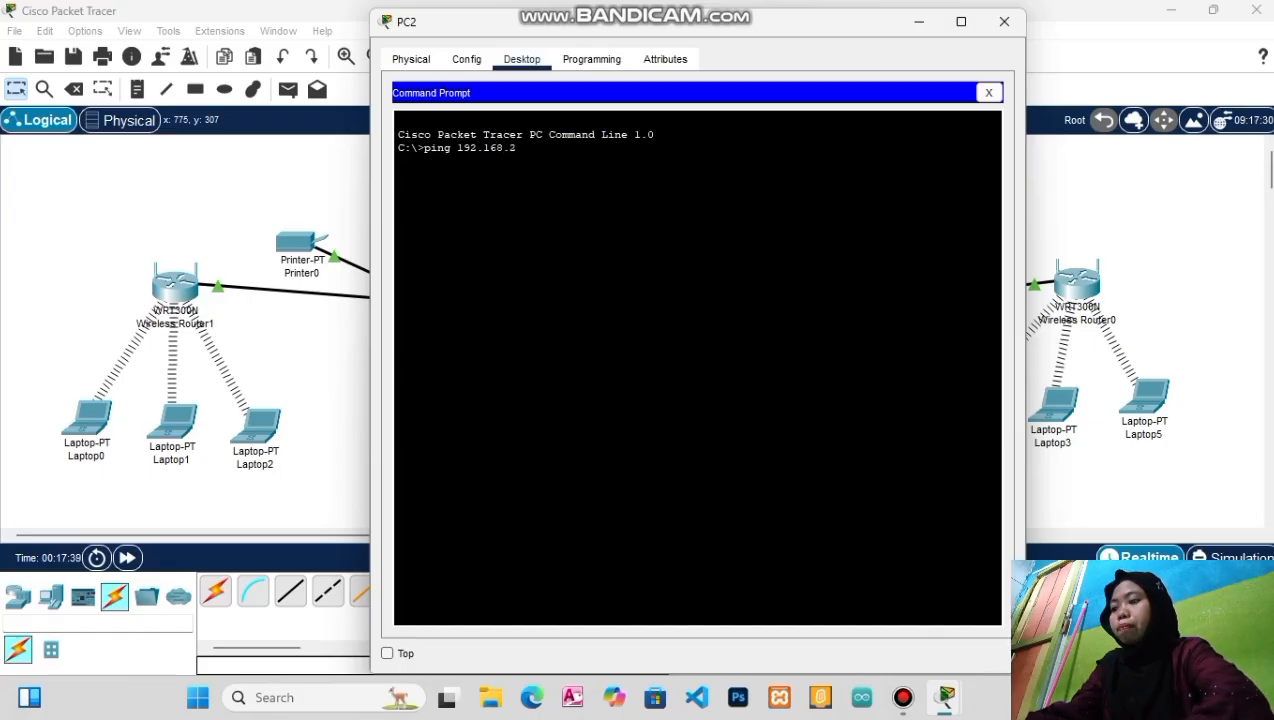
pyautogui.write('.4')
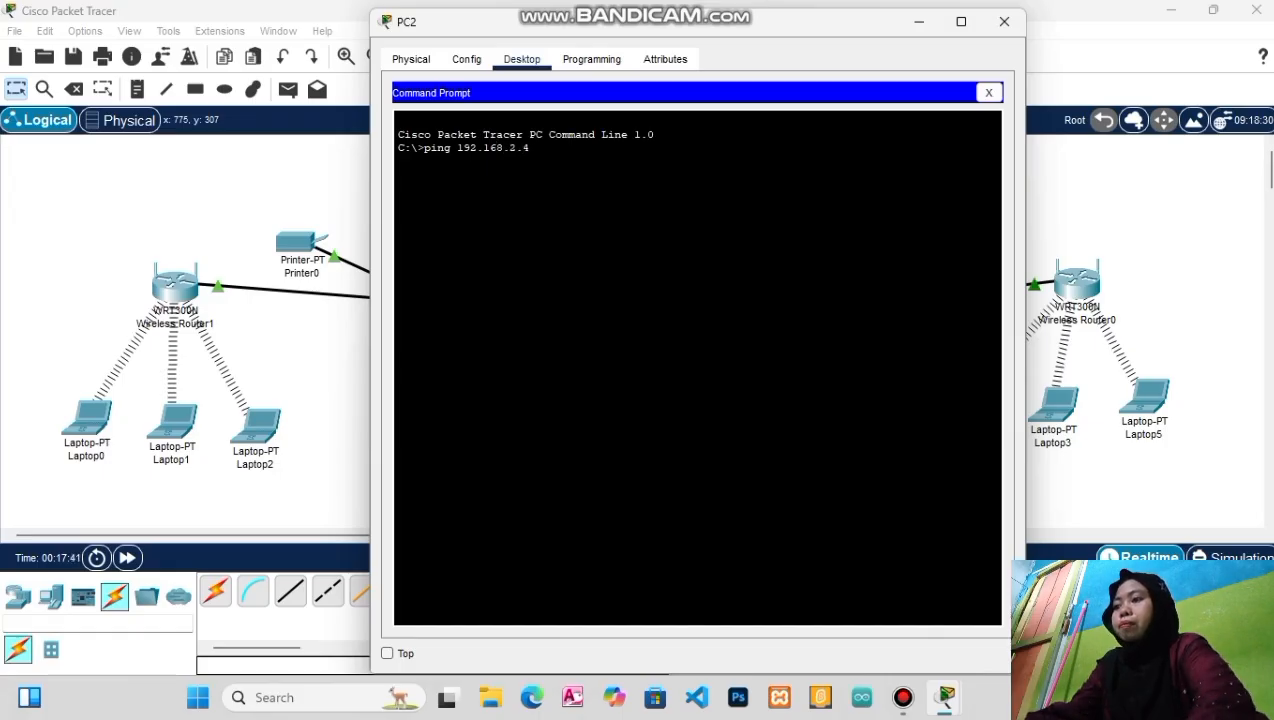
pyautogui.press('Return')
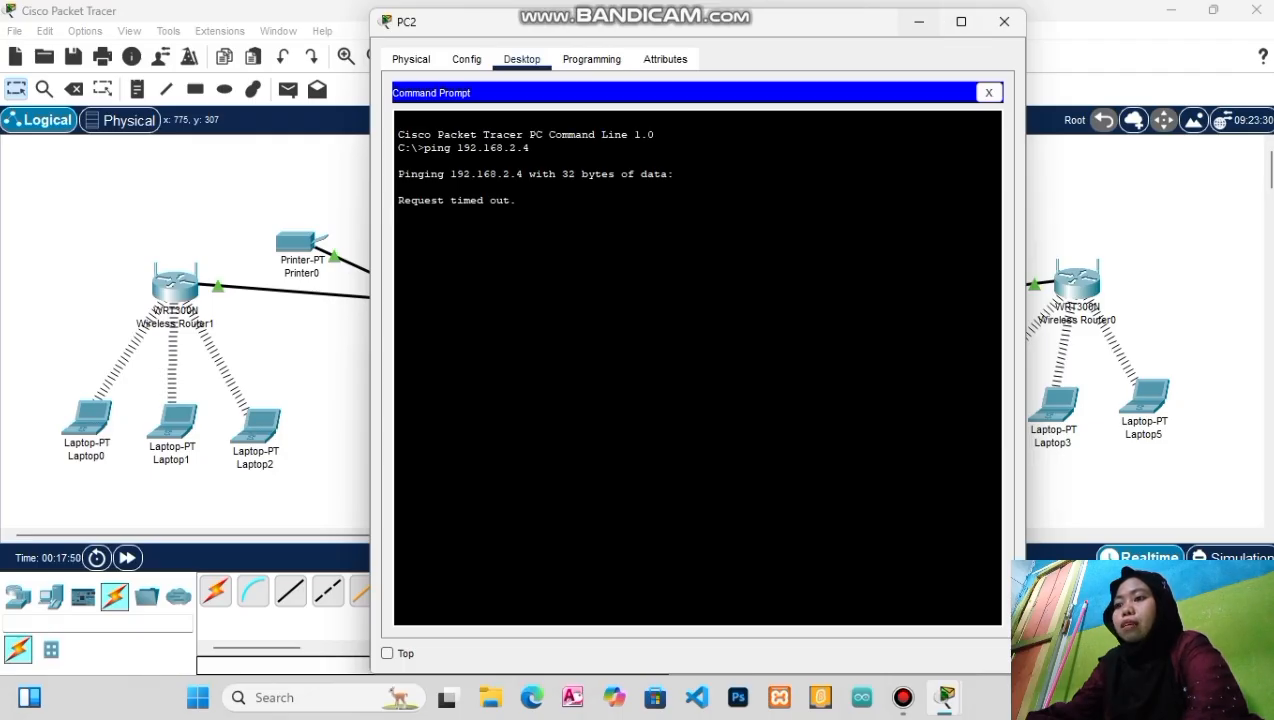
pyautogui.click(919, 21)
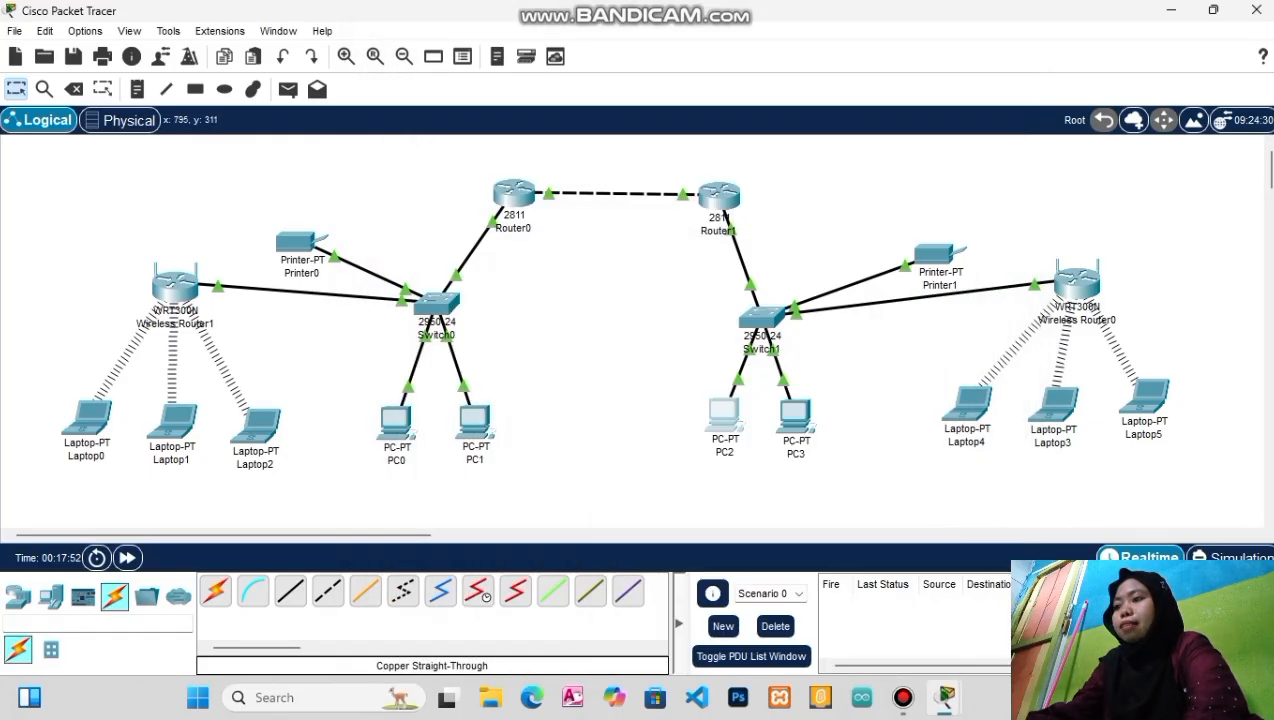
pyautogui.click(717, 418)
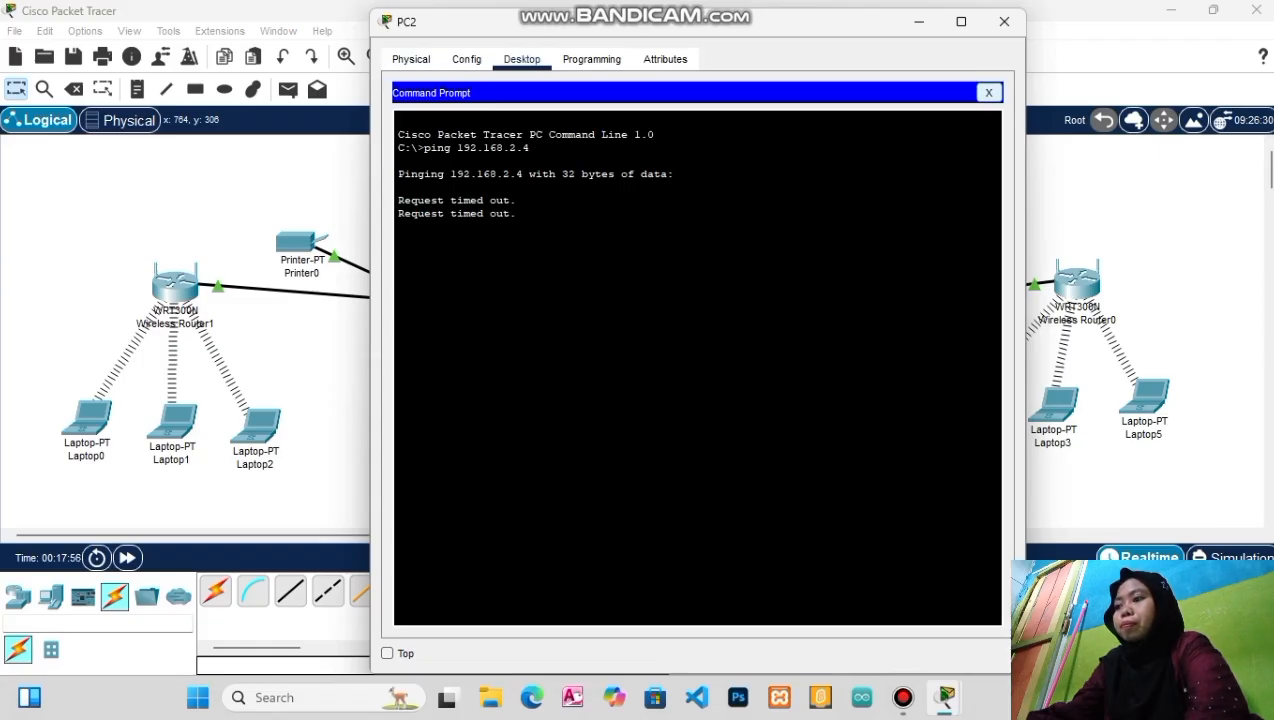
# Set PC2's IP to 192.168.2.2, mask 255.255.255.0, default gateway 192.168.2.1
pyautogui.click(988, 92)
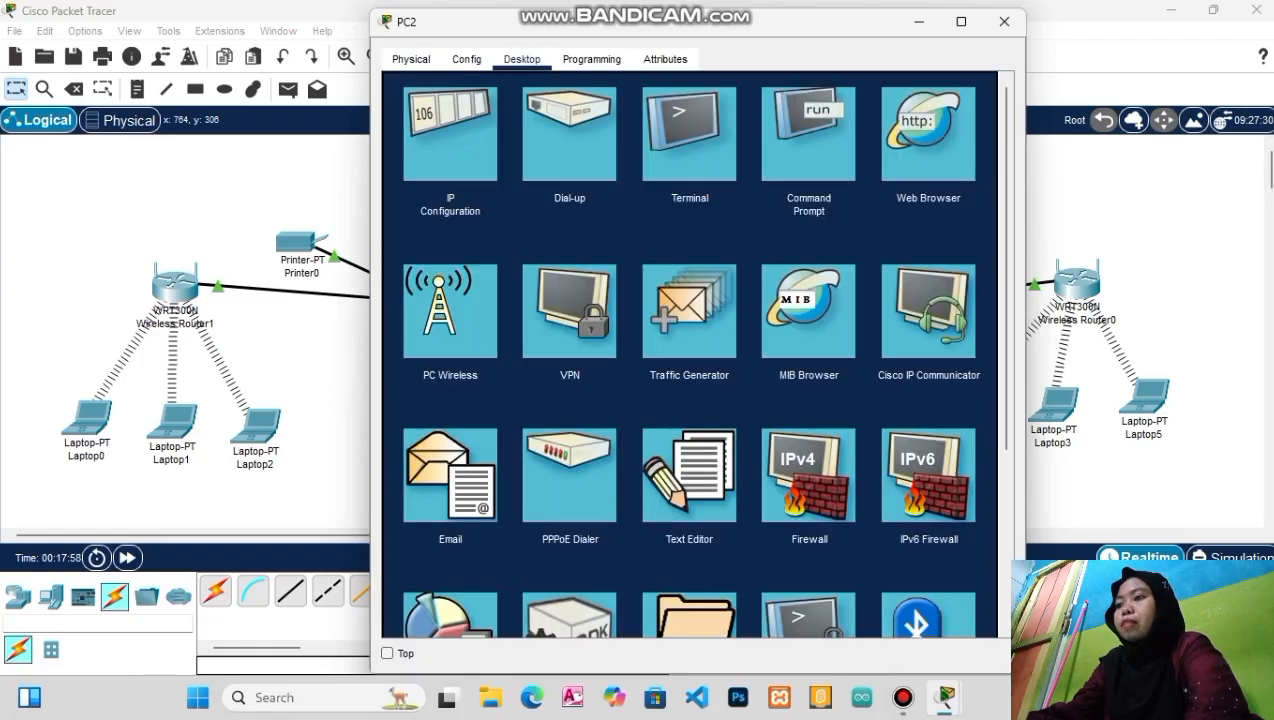
pyautogui.click(450, 134)
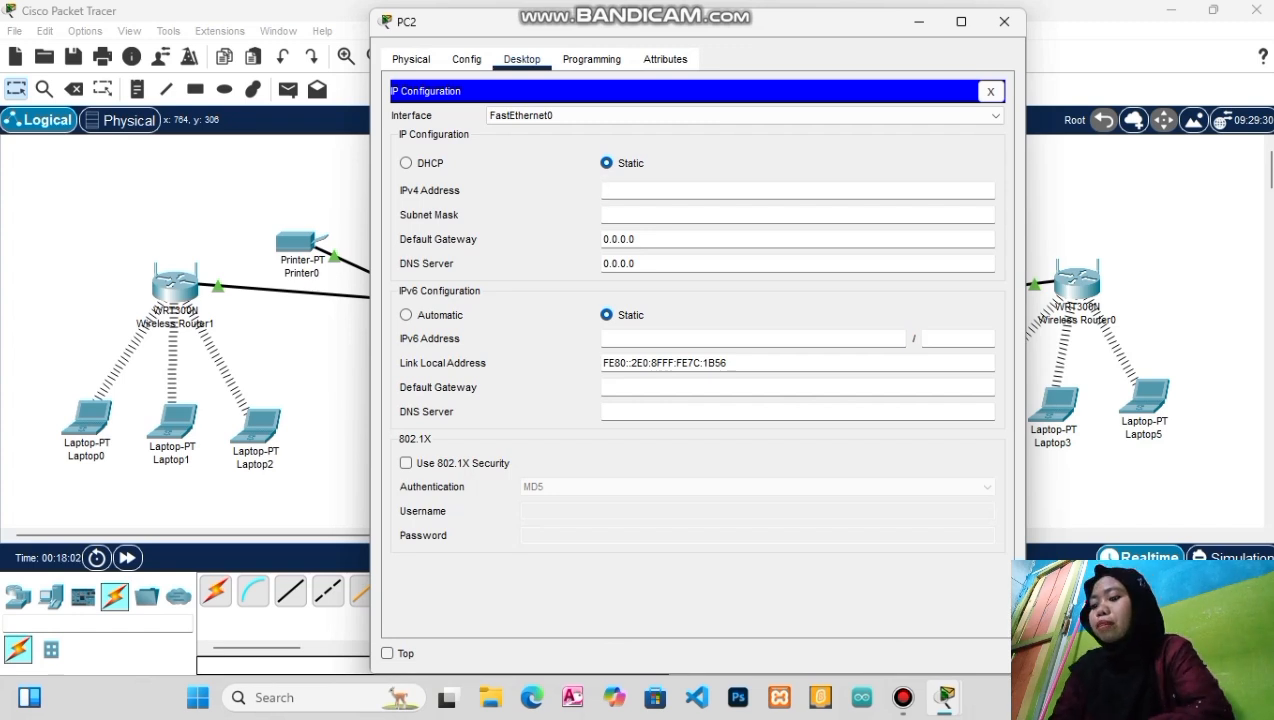
pyautogui.write('19')
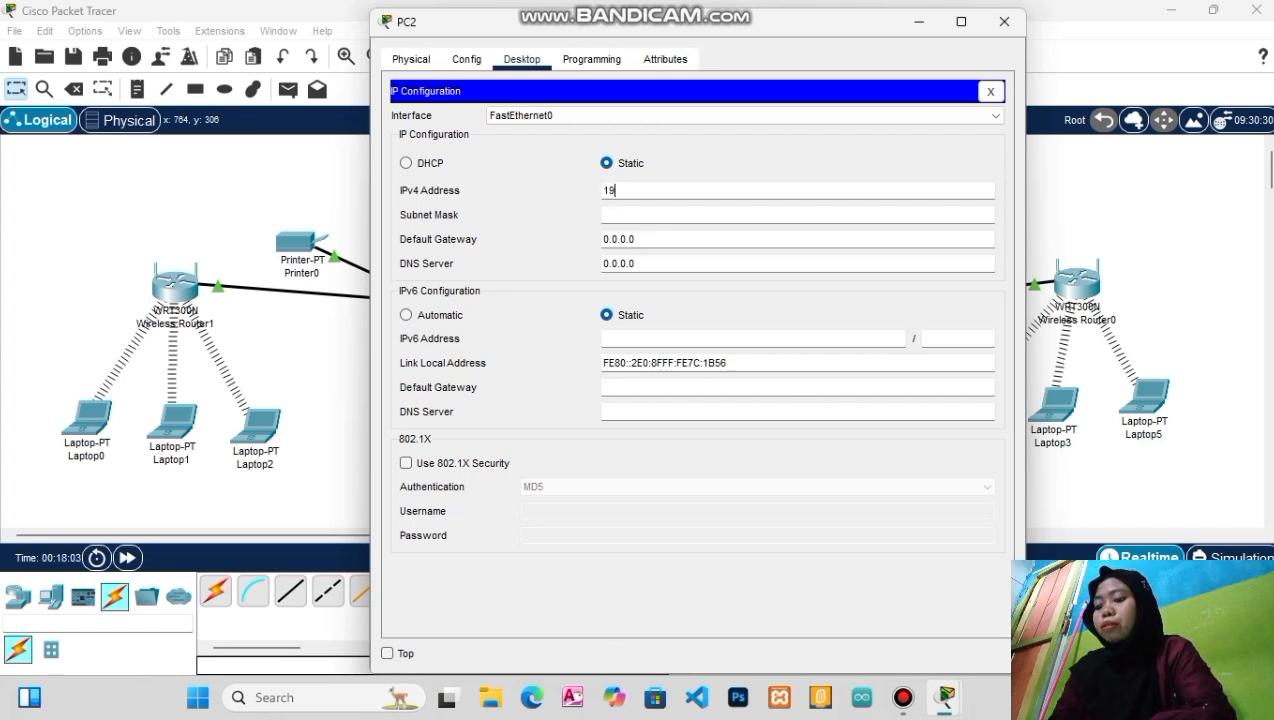
pyautogui.write('2.1')
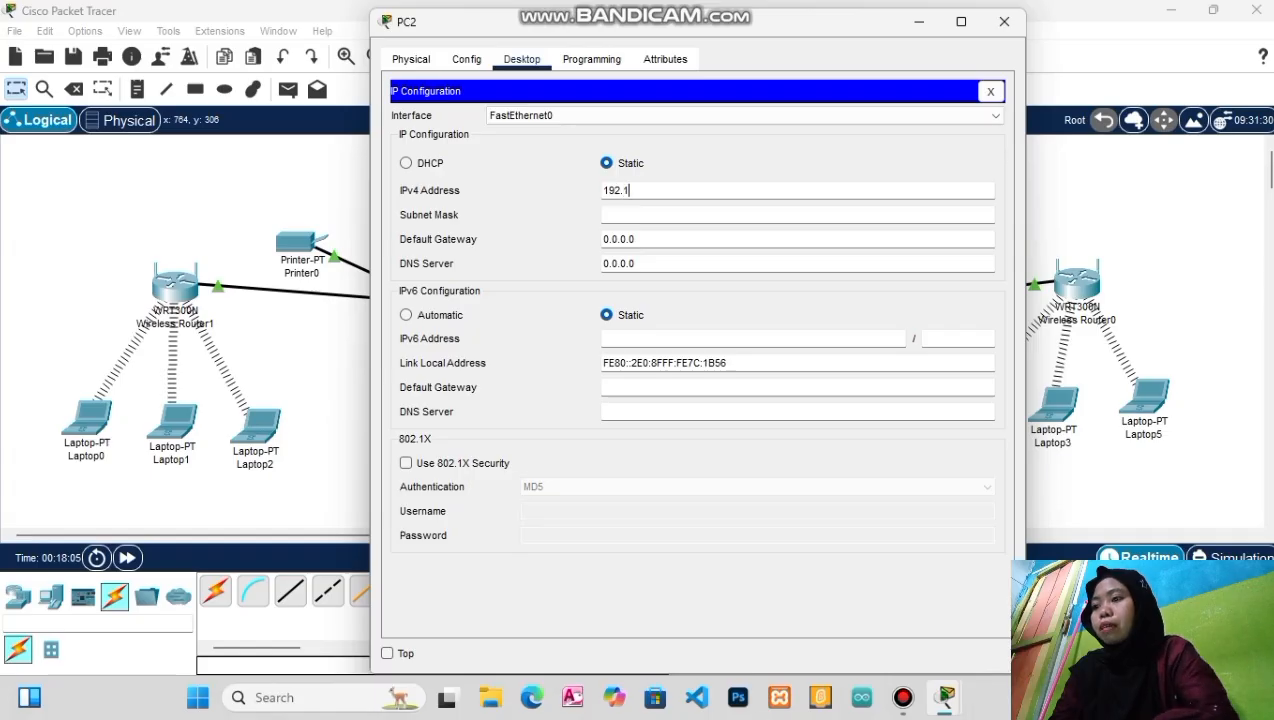
pyautogui.write('68')
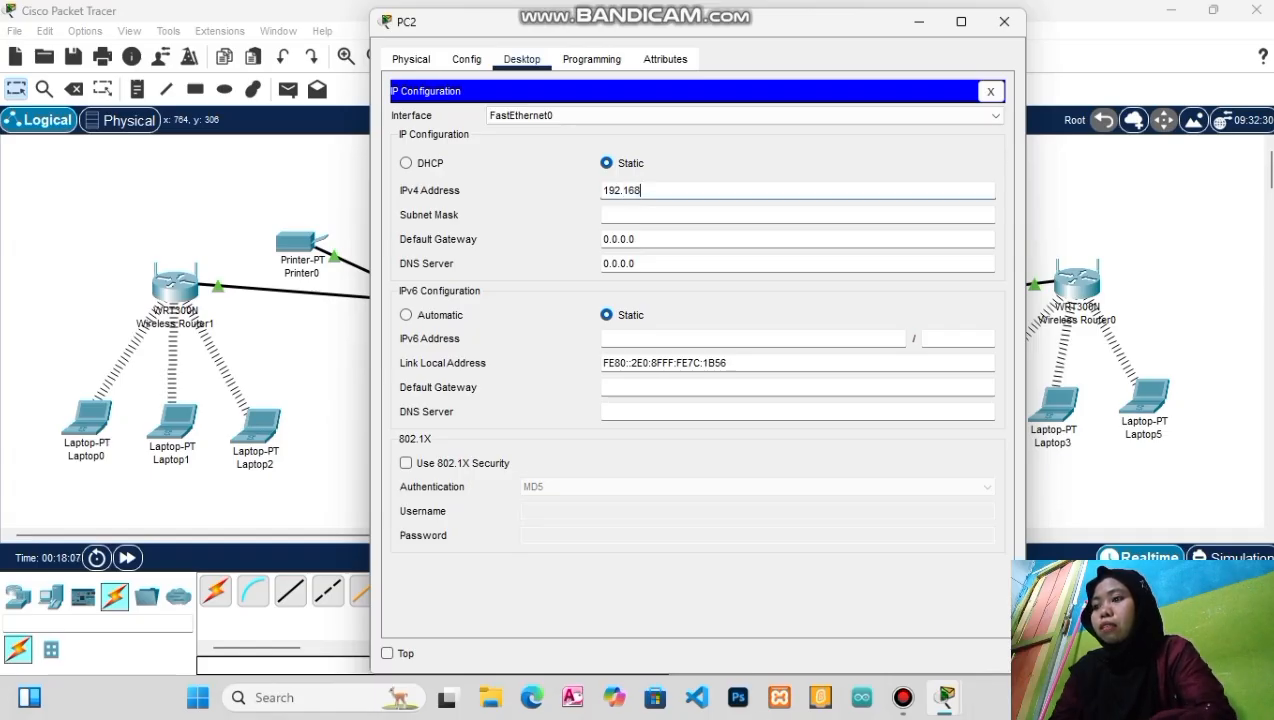
pyautogui.write('.')
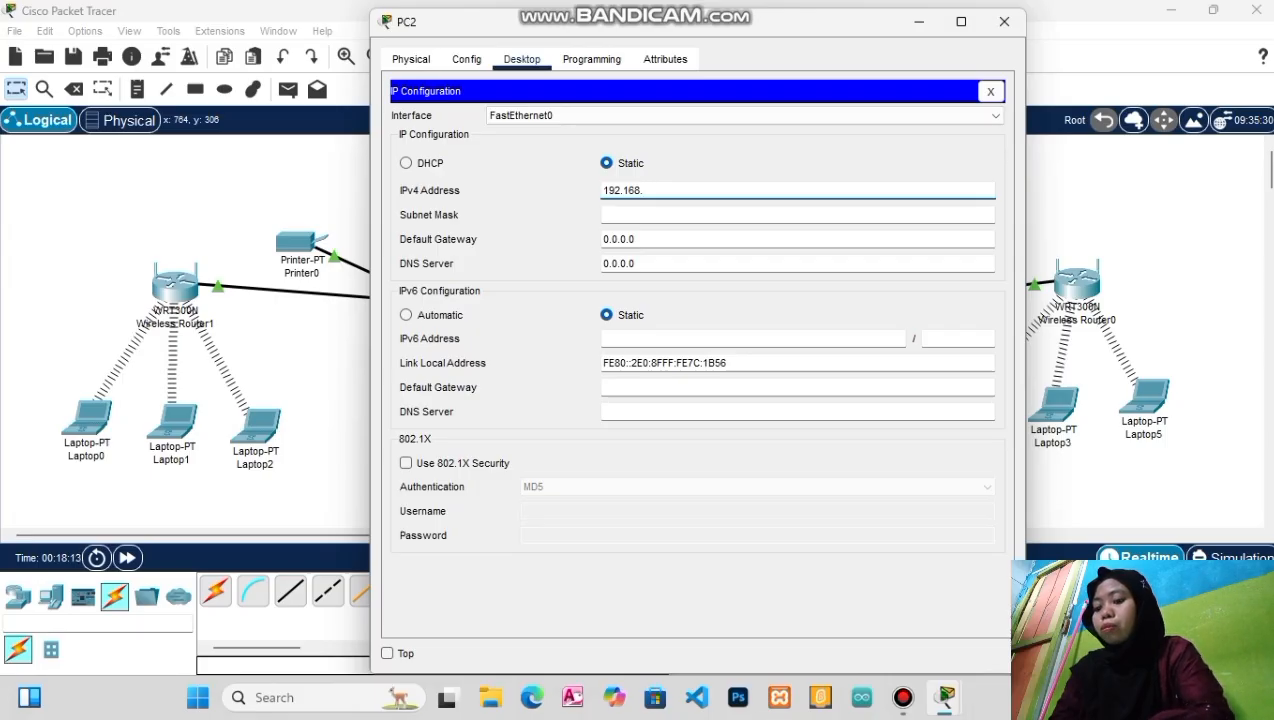
pyautogui.write('2.2')
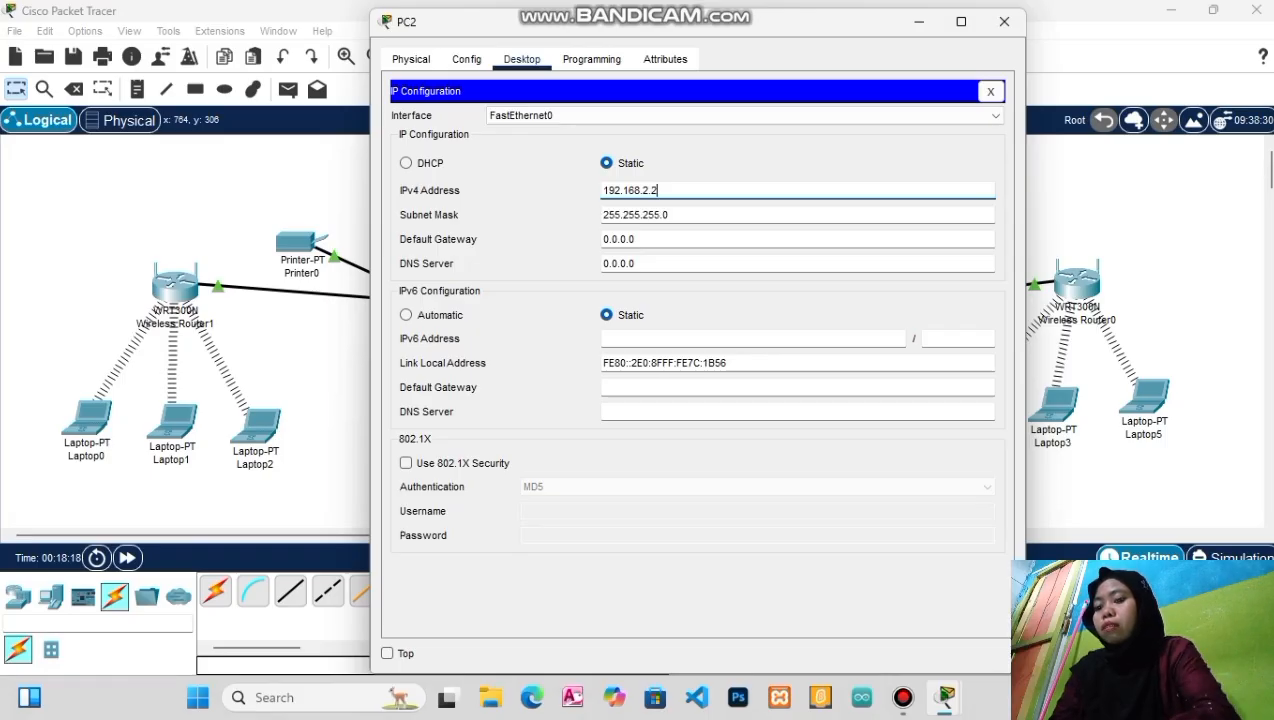
pyautogui.click(634, 239)
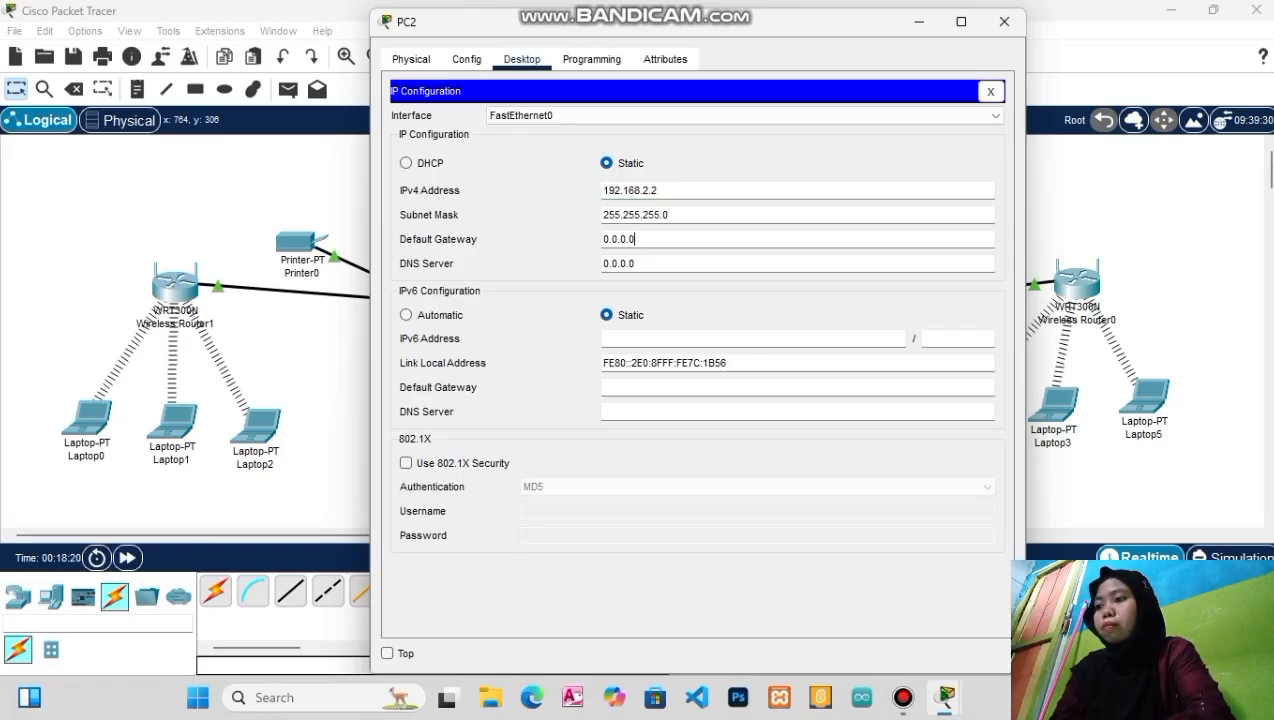
pyautogui.press('BackSpace')
pyautogui.press('BackSpace')
pyautogui.press('BackSpace')
pyautogui.press('BackSpace')
pyautogui.press('BackSpace')
pyautogui.press('BackSpace')
pyautogui.press('BackSpace')
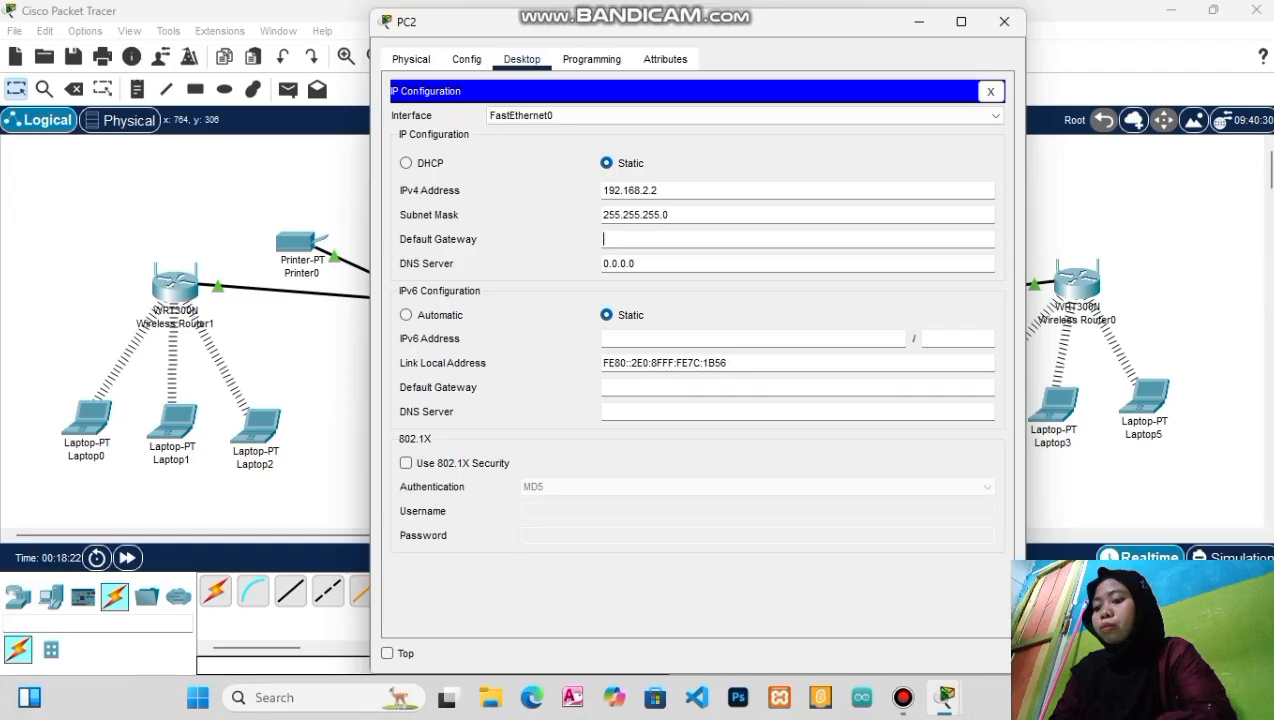
pyautogui.write('192.1')
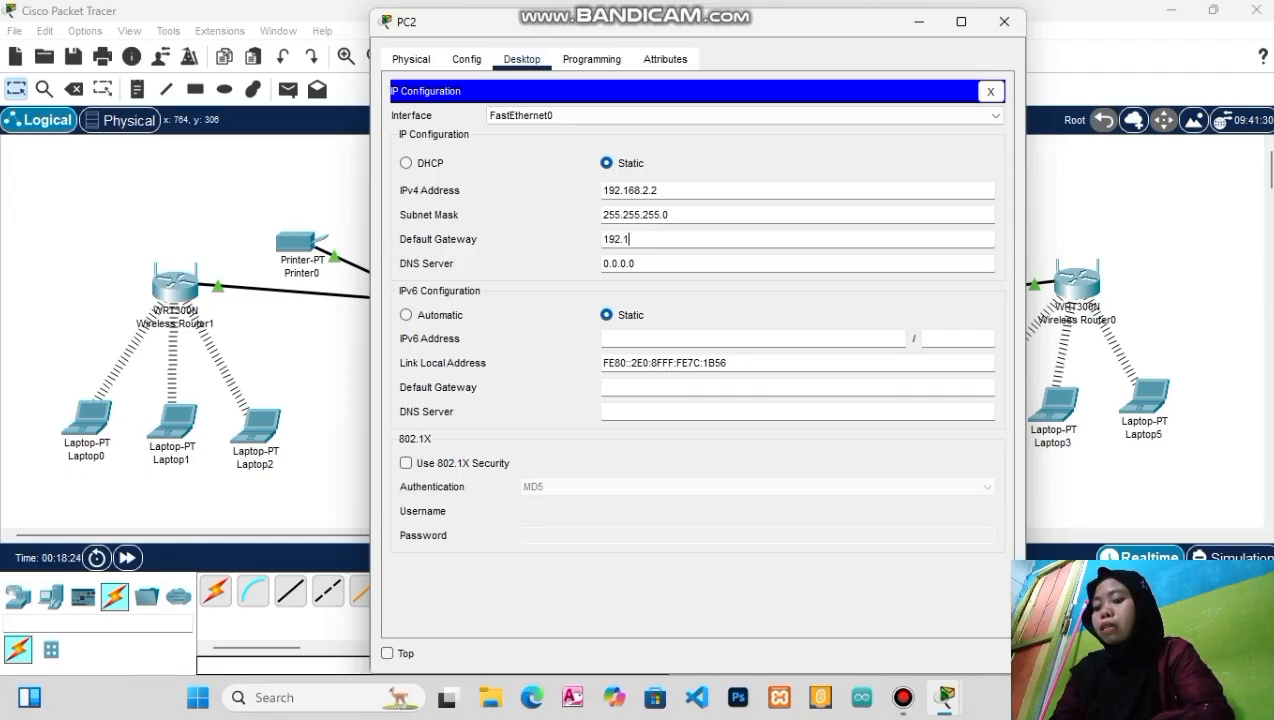
pyautogui.write('68.')
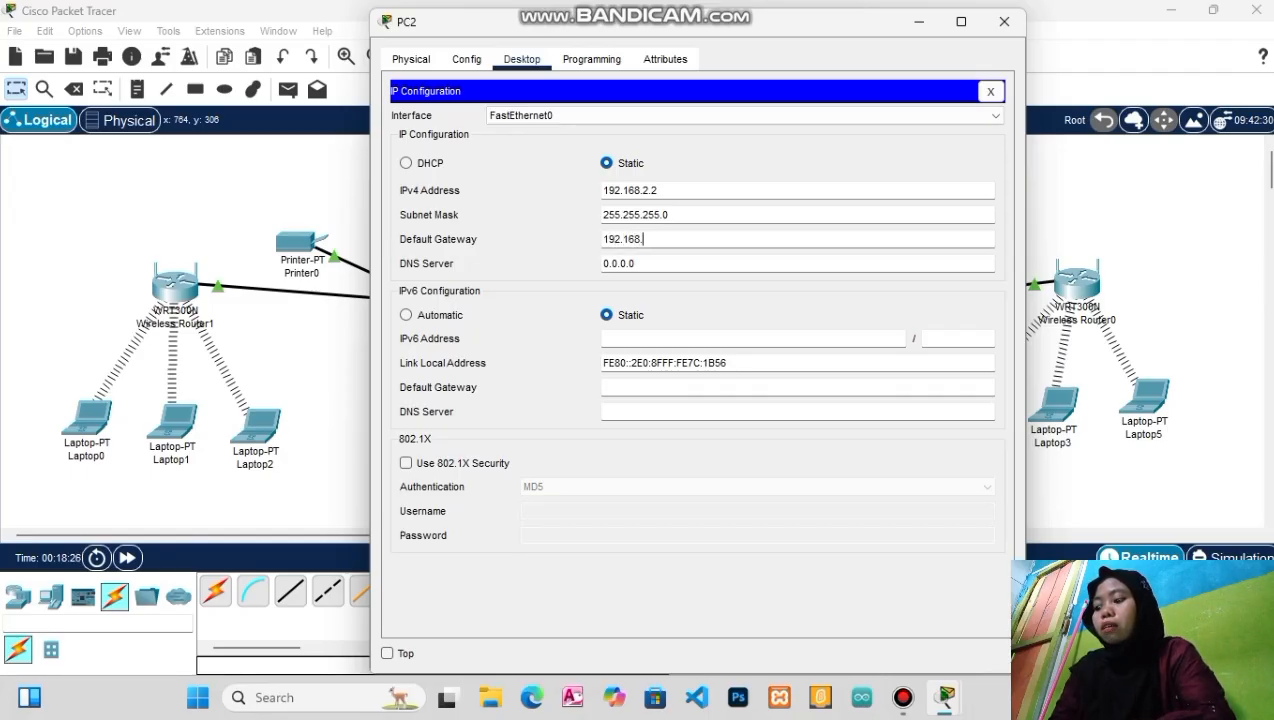
pyautogui.write('2.')
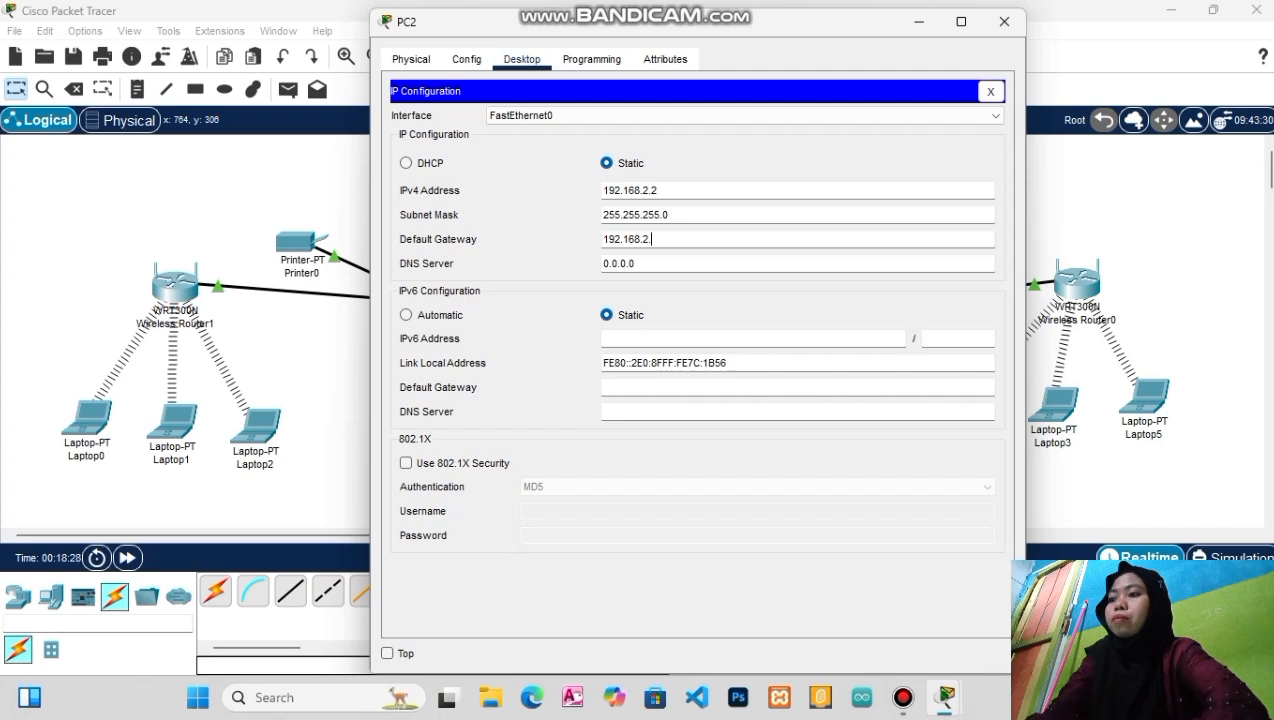
pyautogui.write('1')
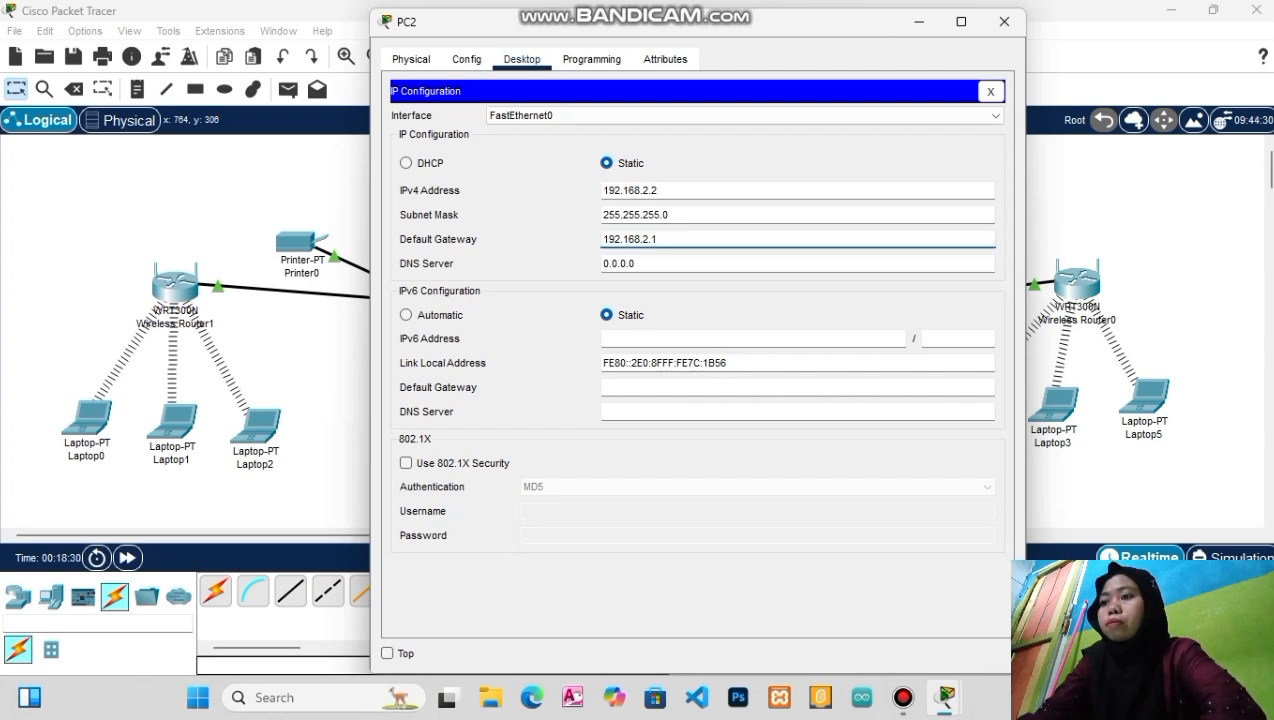
pyautogui.click(1004, 21)
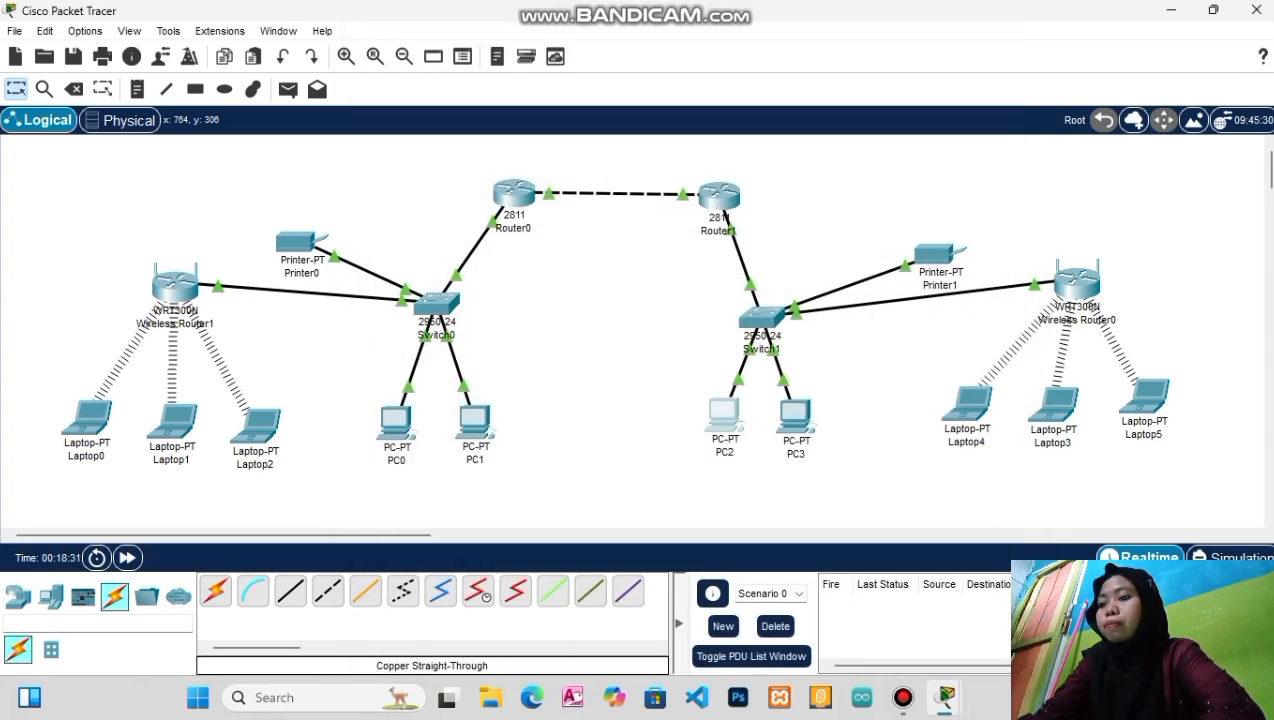
# Set PC3's IP to 192.168.2.3, mask 255.255.255.0, default gateway 192.168.2.1
pyautogui.moveTo(795, 412)
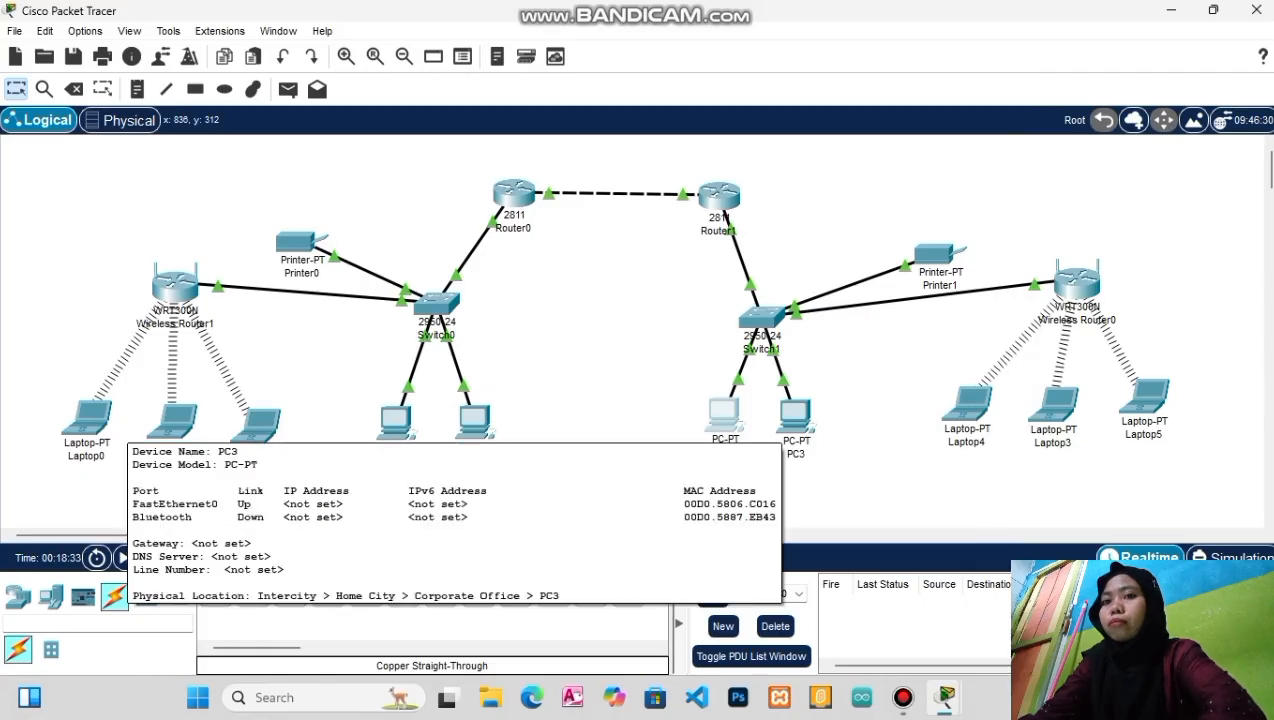
pyautogui.click(795, 412)
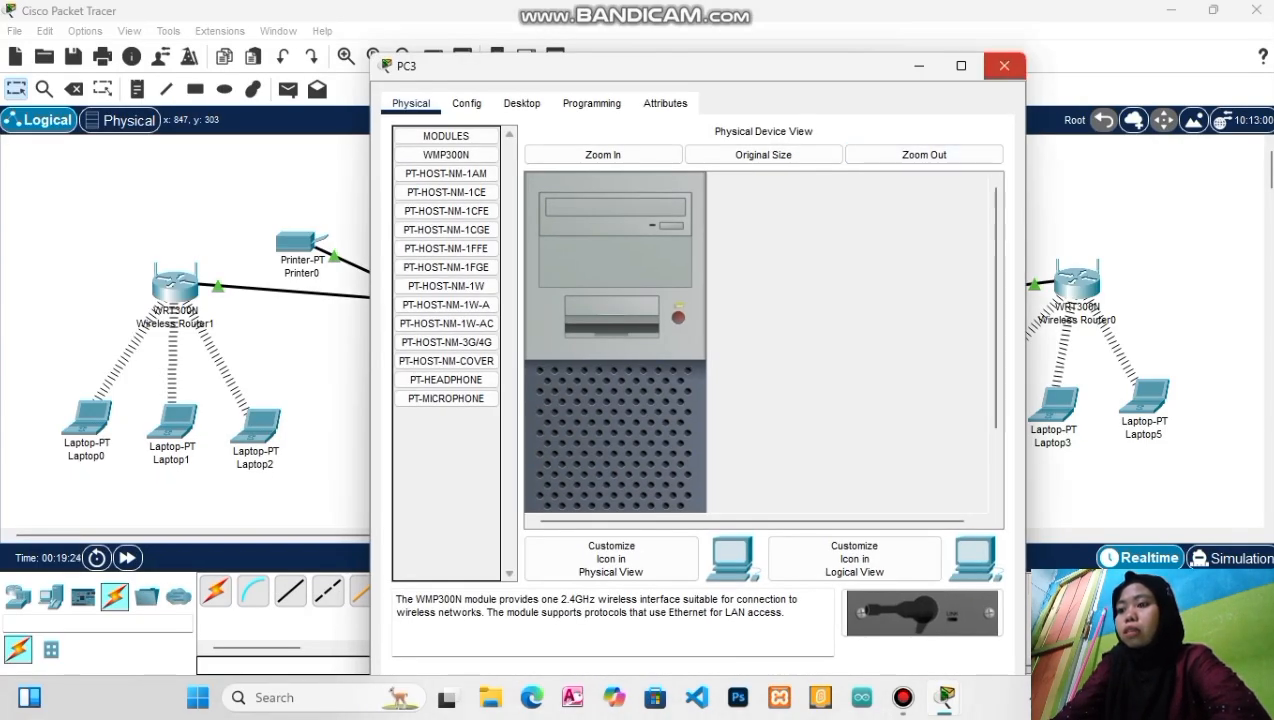
pyautogui.click(1004, 65)
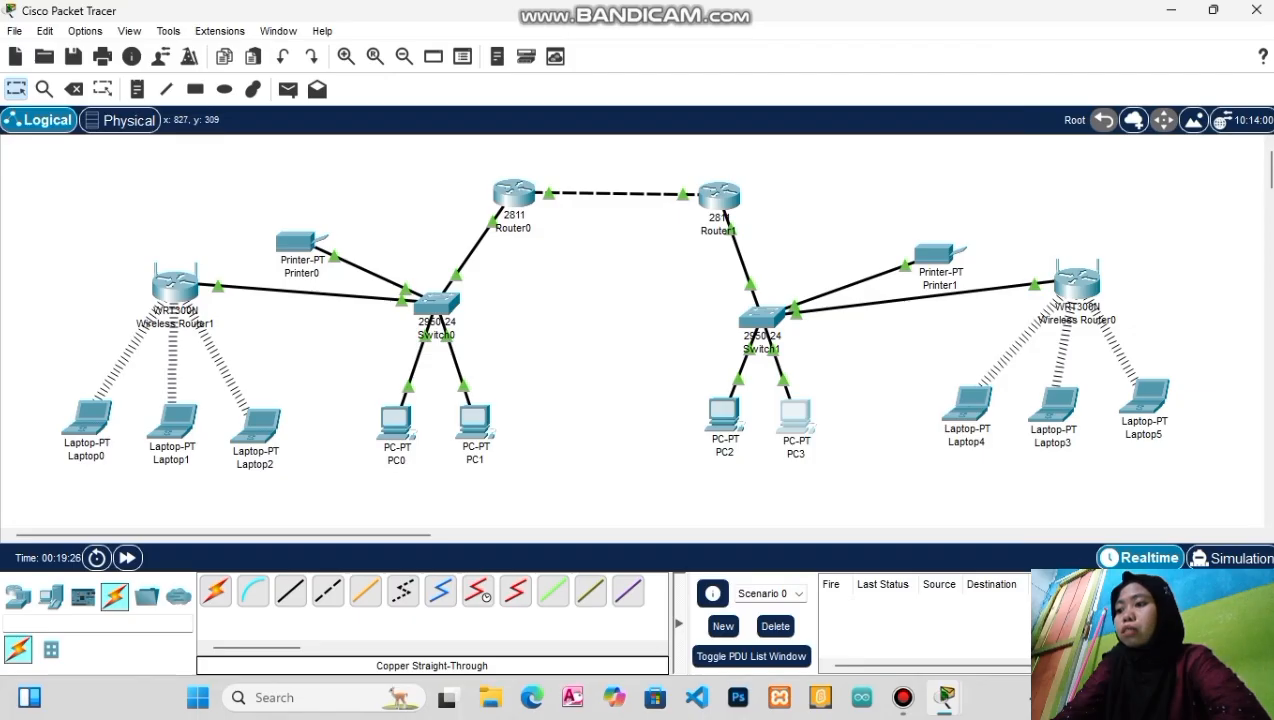
pyautogui.click(795, 412)
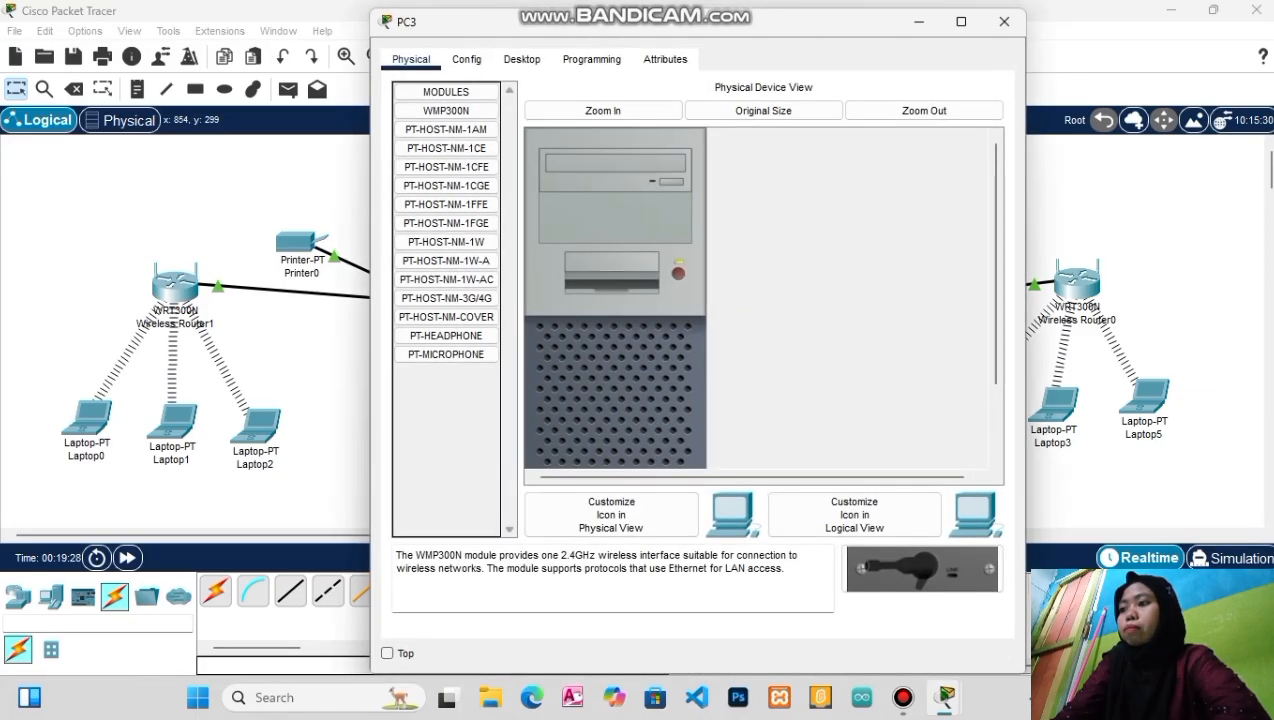
pyautogui.click(521, 59)
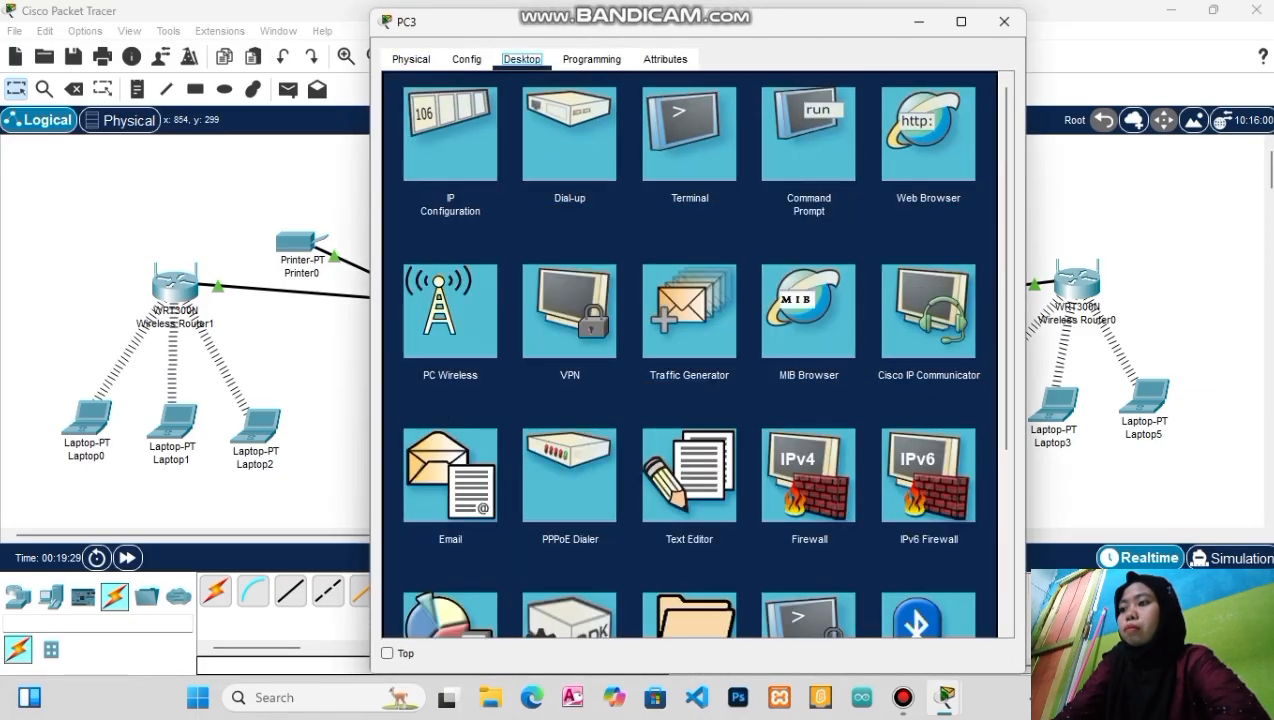
pyautogui.click(450, 134)
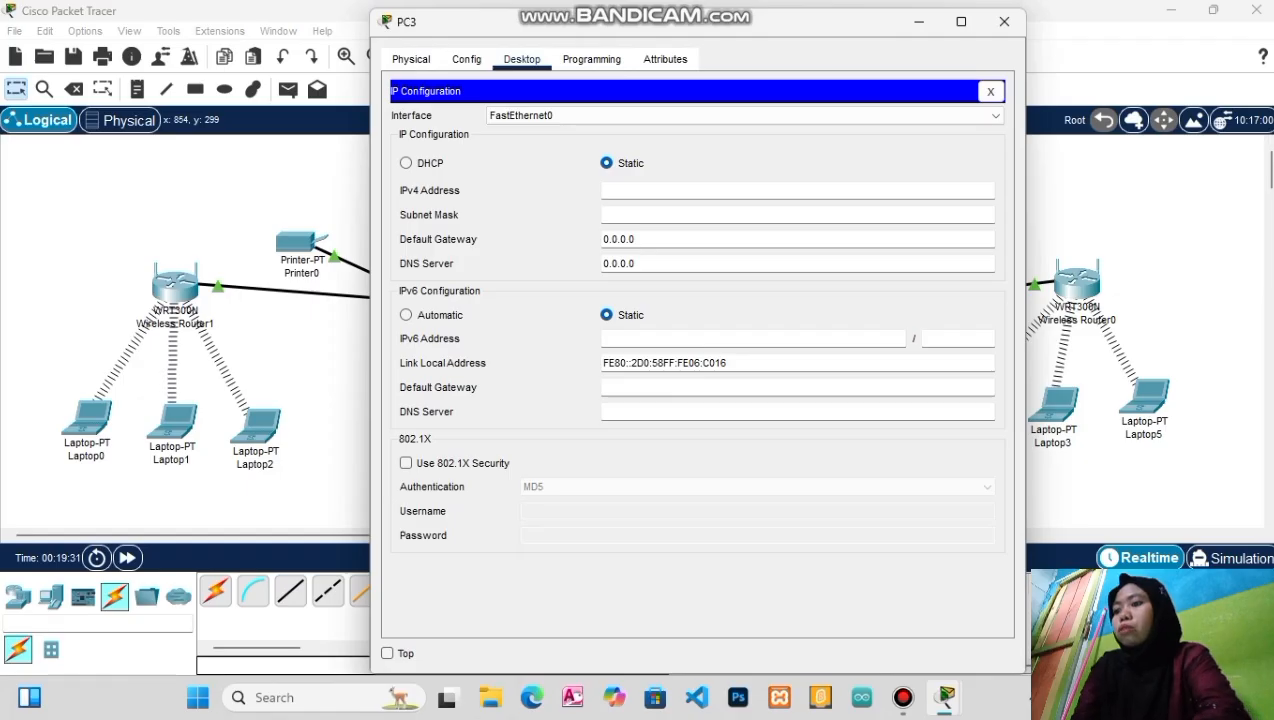
pyautogui.write('192')
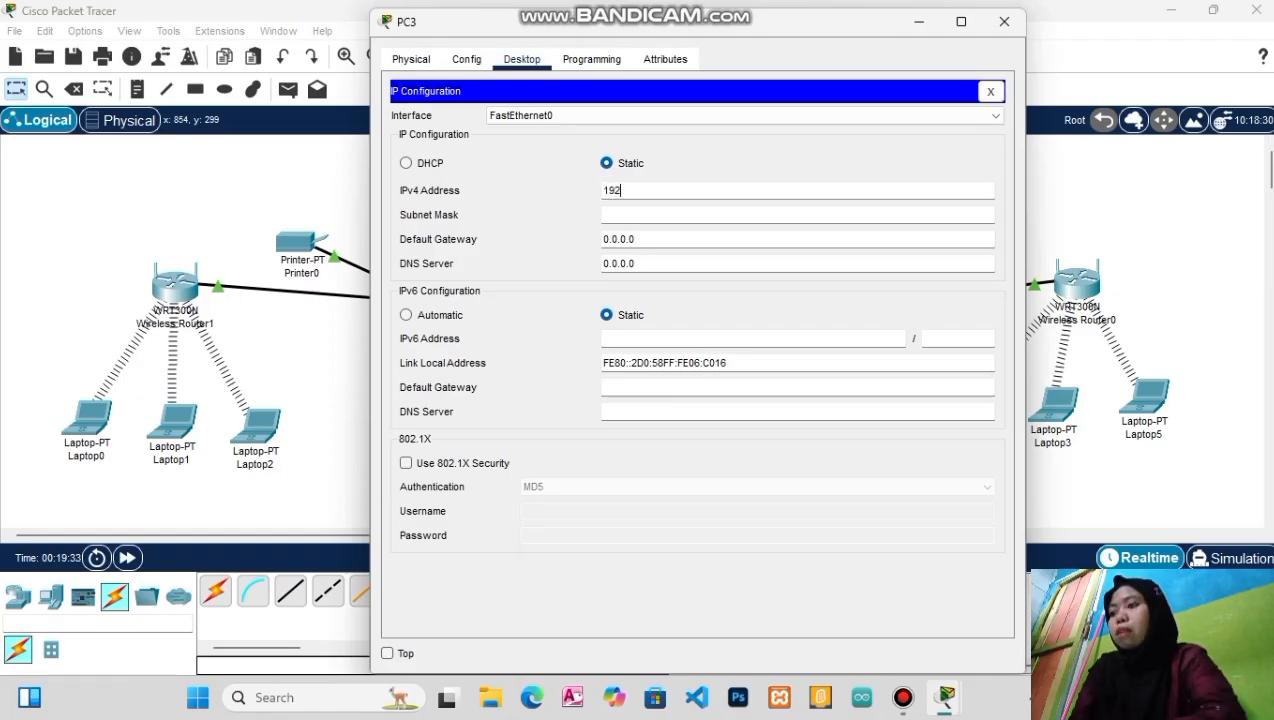
pyautogui.write('.168')
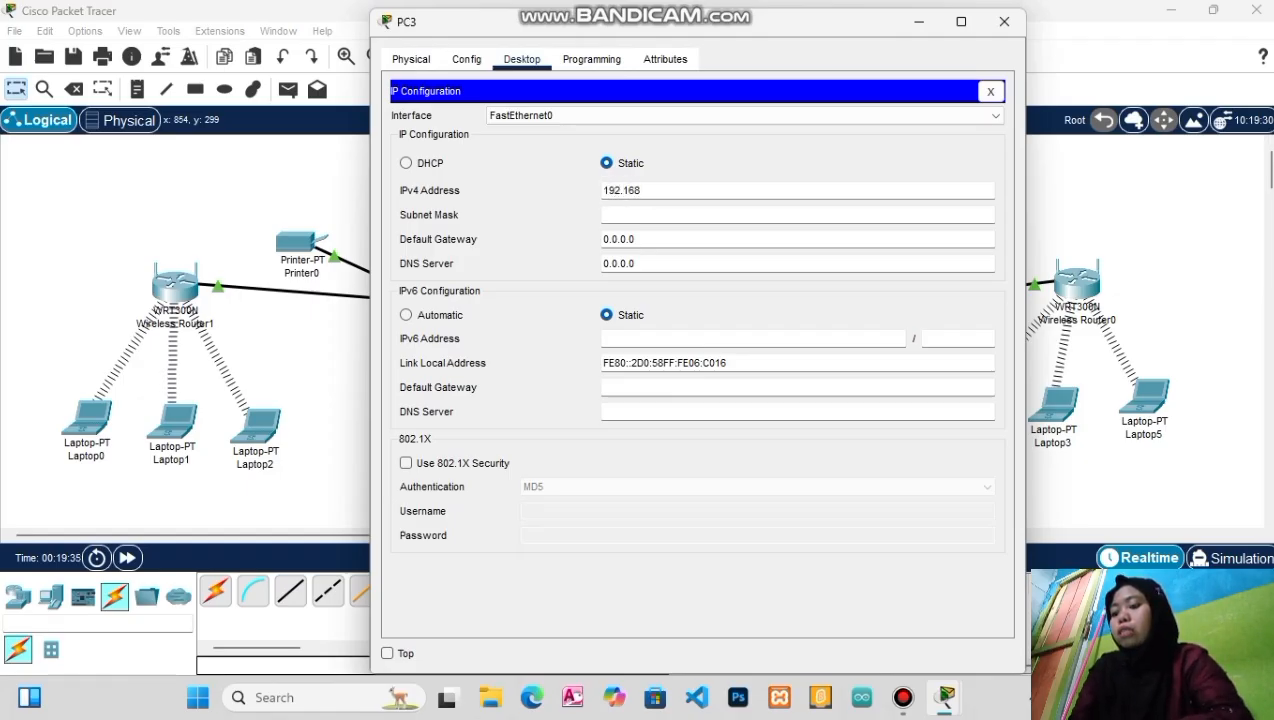
pyautogui.write('2.3')
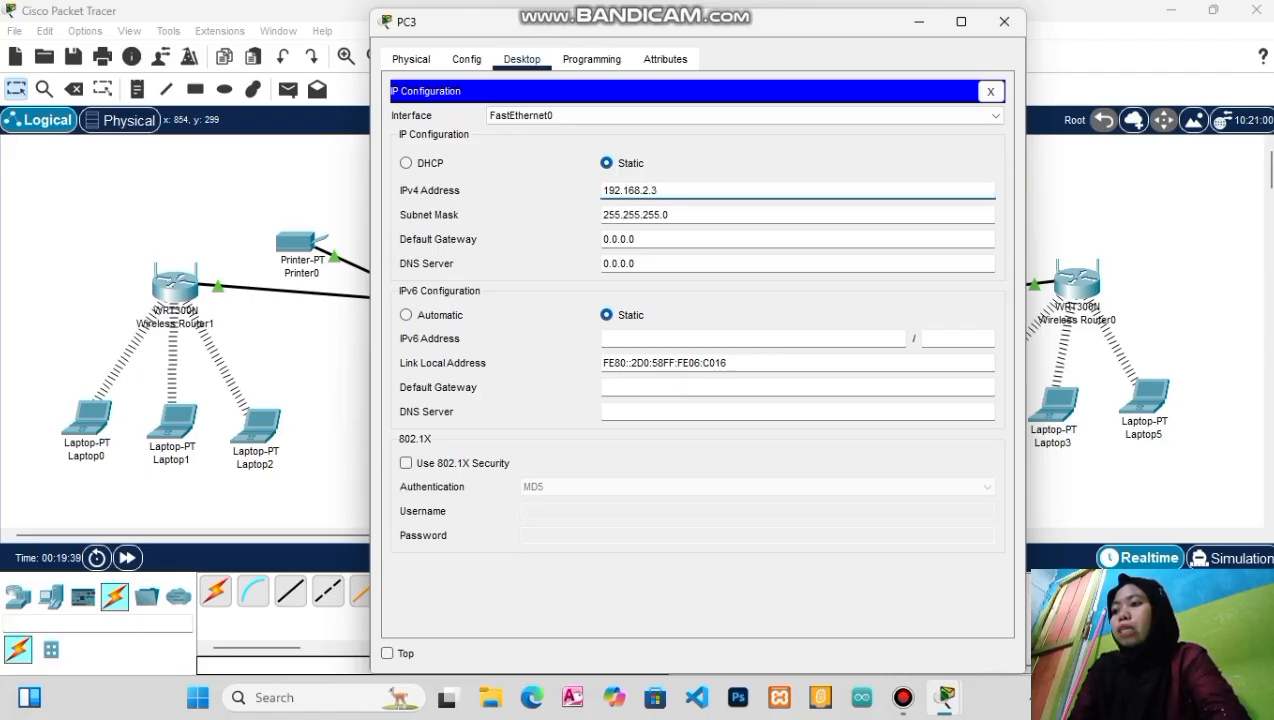
pyautogui.click(636, 239)
pyautogui.press('BackSpace')
pyautogui.press('BackSpace')
pyautogui.press('BackSpace')
pyautogui.press('BackSpace')
pyautogui.press('BackSpace')
pyautogui.press('BackSpace')
pyautogui.press('BackSpace')
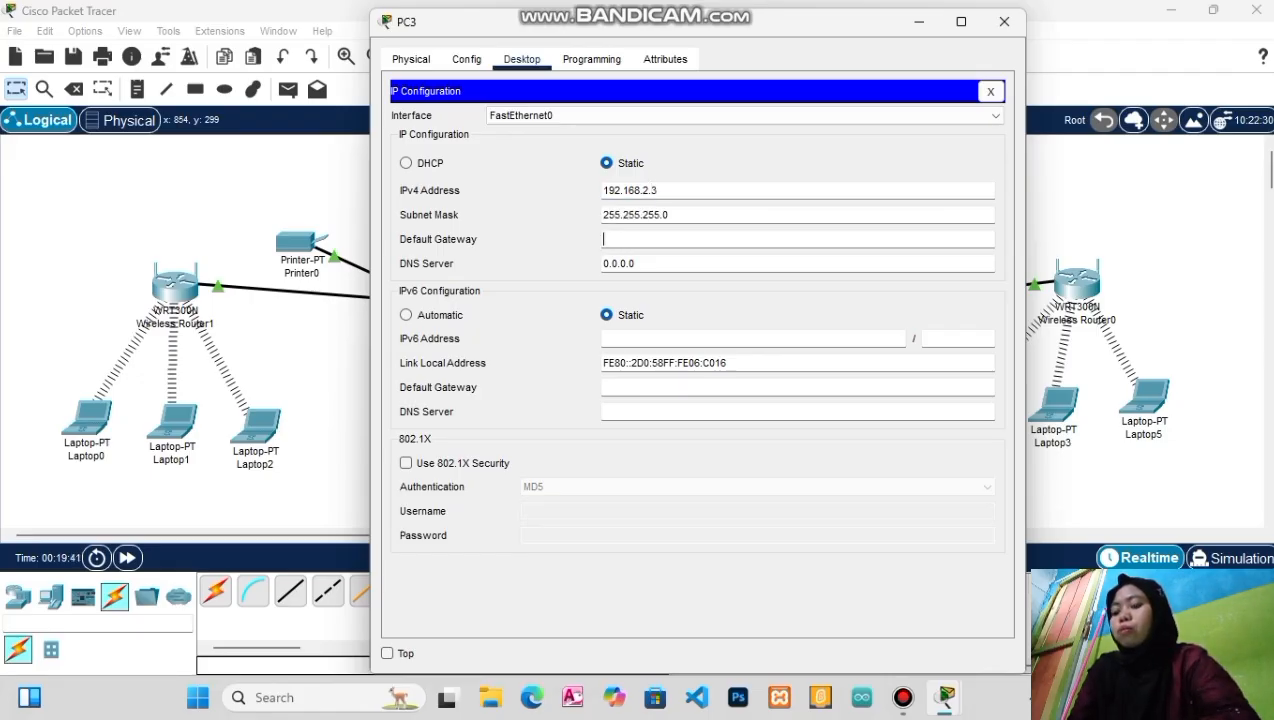
pyautogui.write('192.1')
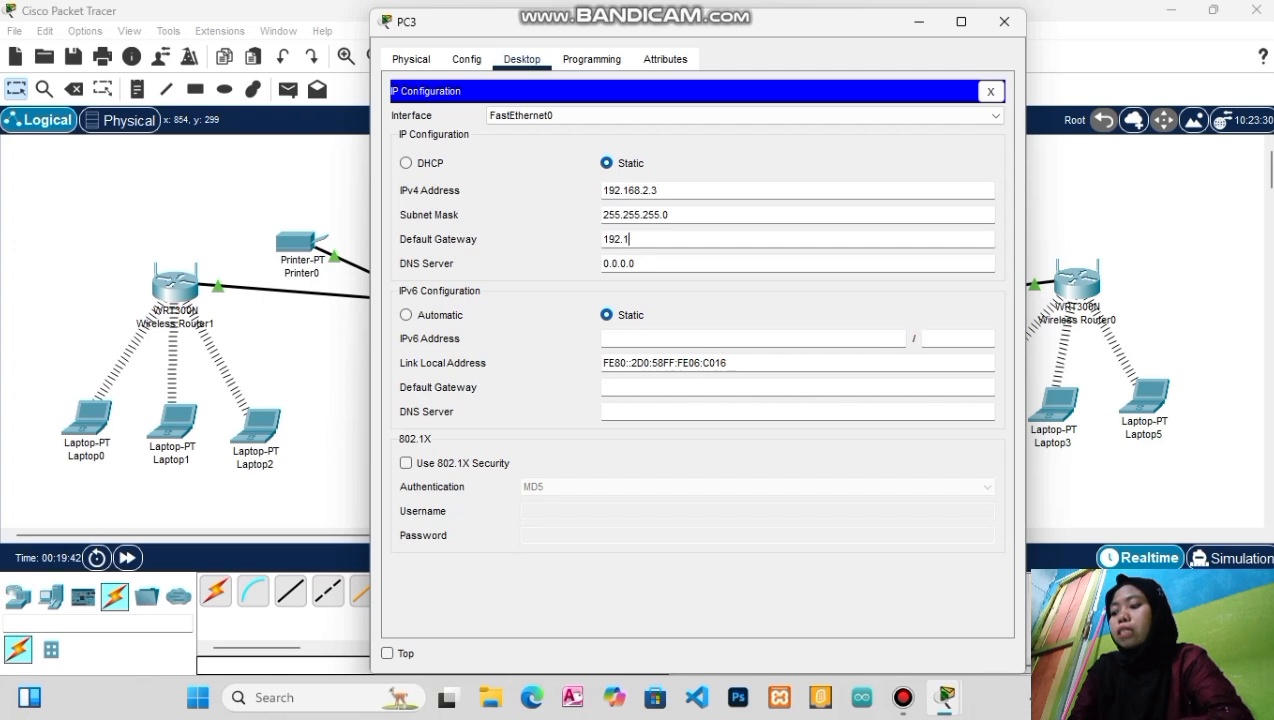
pyautogui.write('68.')
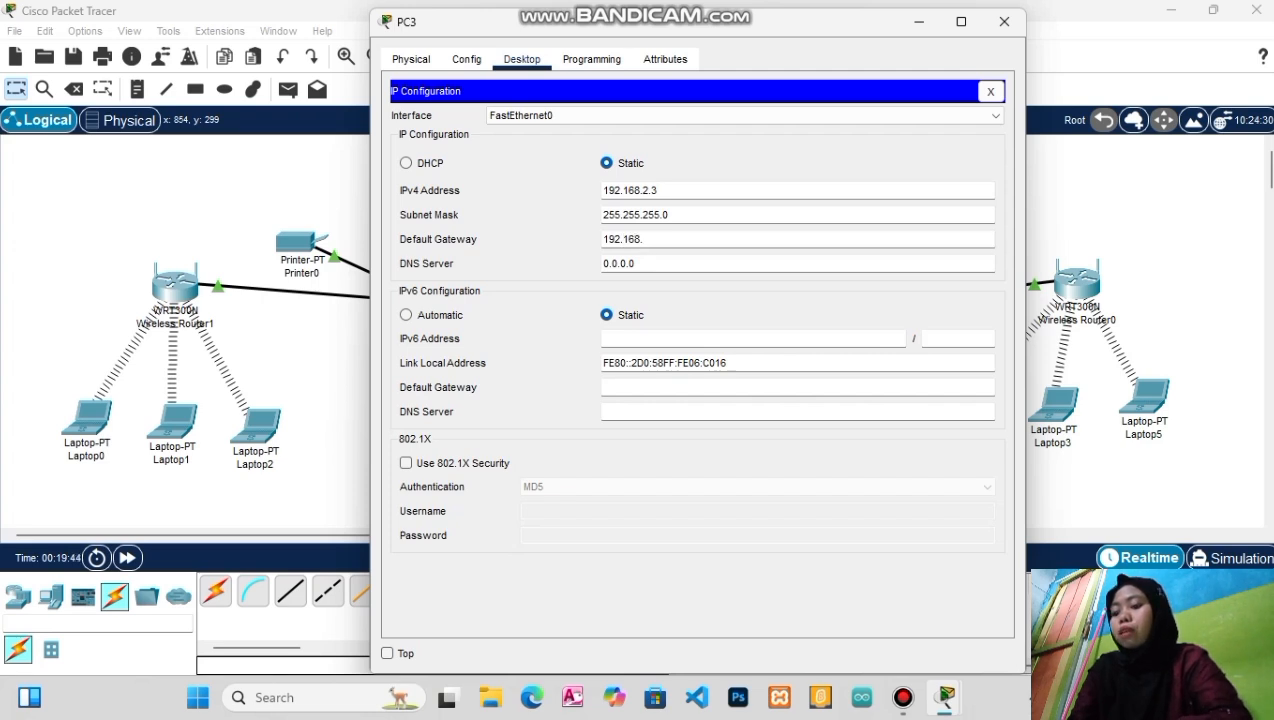
pyautogui.write('2')
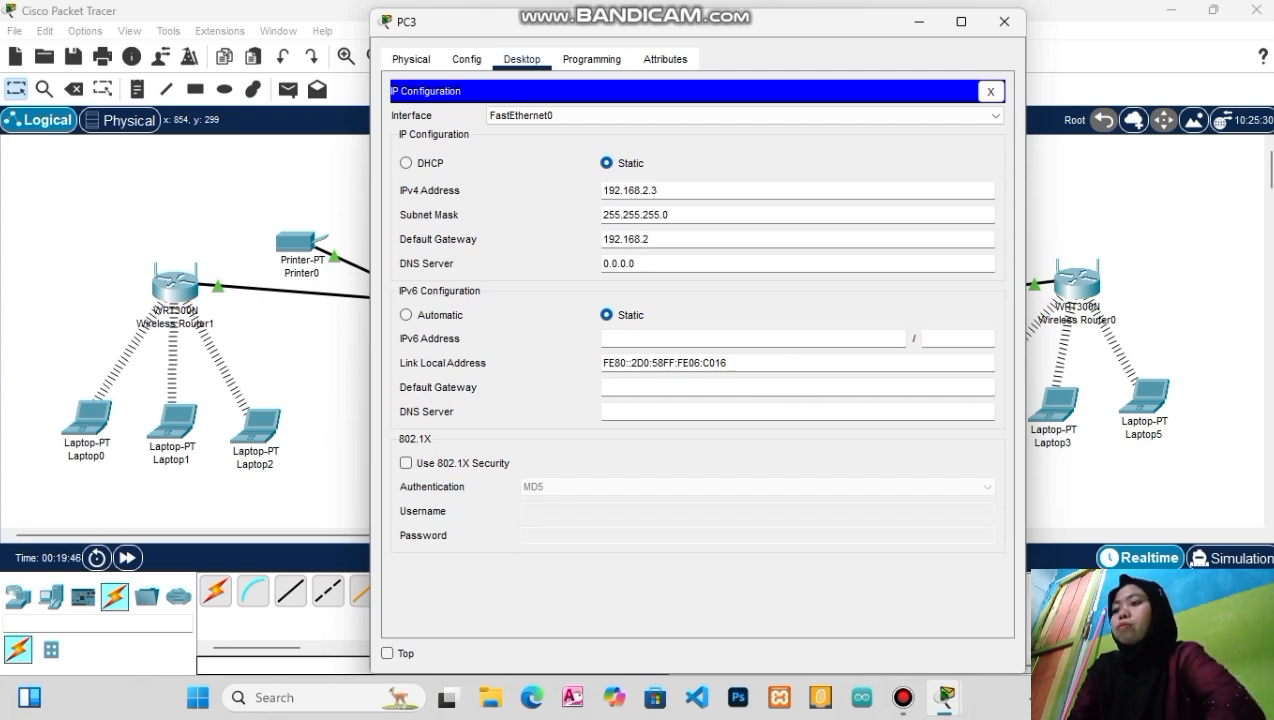
pyautogui.write('.1')
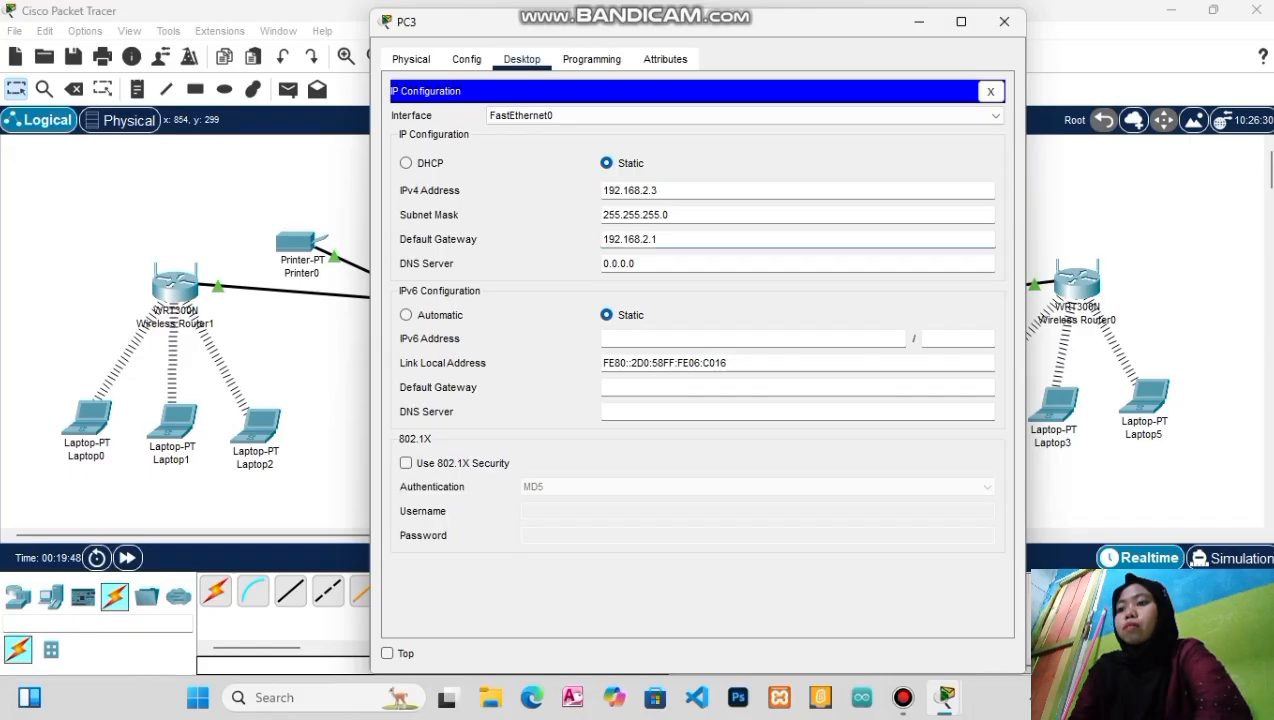
pyautogui.click(1004, 21)
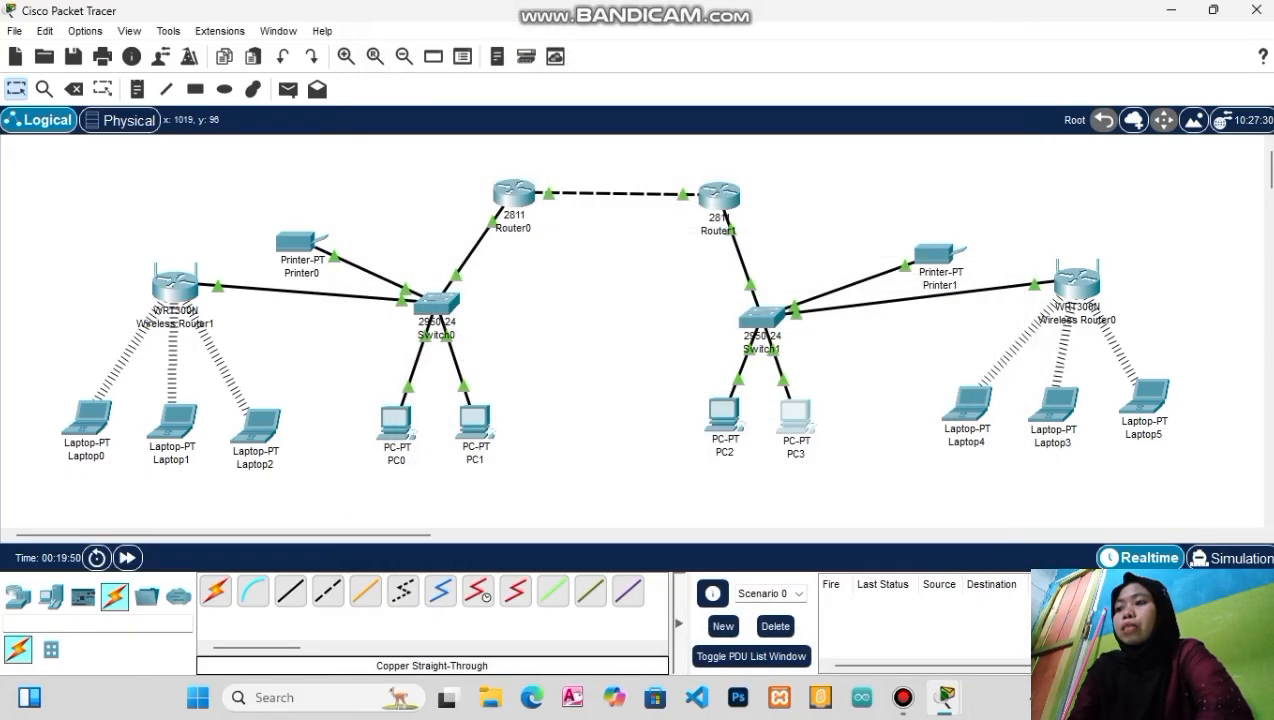
# Give Printer1's FastEthernet0 static IP 192.168.2.4 and set its gateway to 192.168.2.1
pyautogui.click(936, 253)
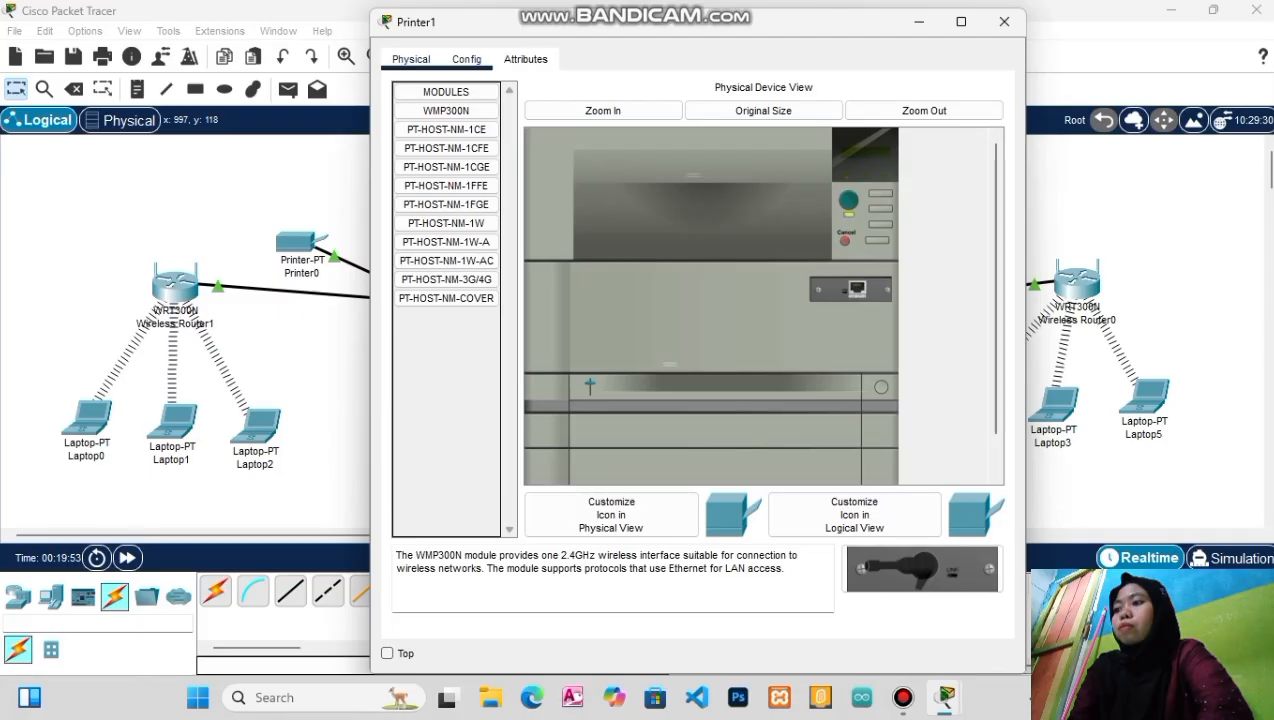
pyautogui.click(466, 59)
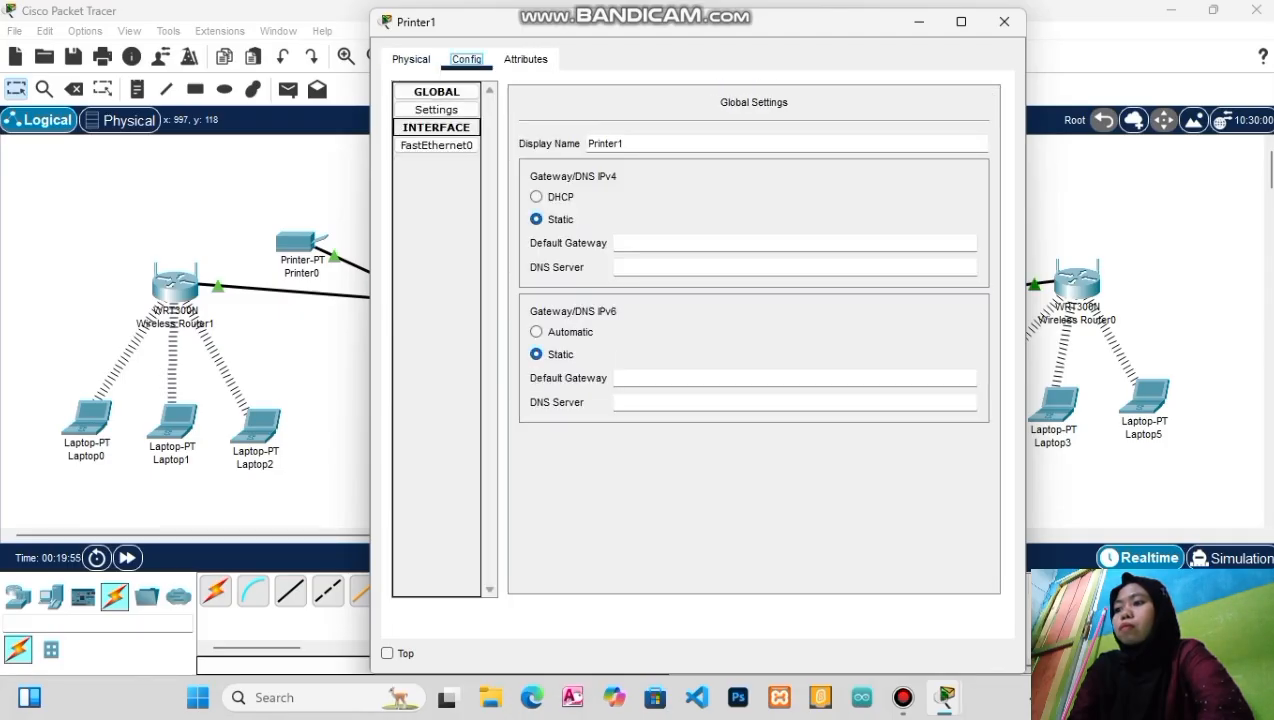
pyautogui.click(437, 146)
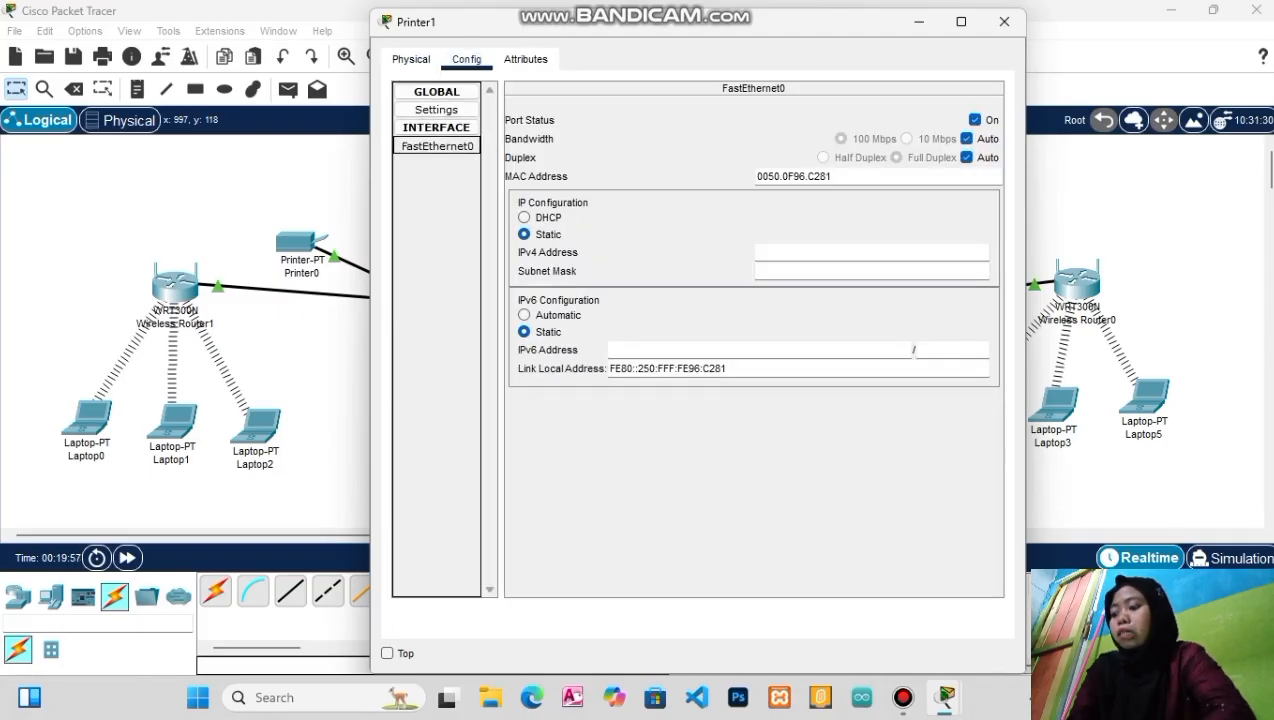
pyautogui.click(872, 253)
pyautogui.write('19')
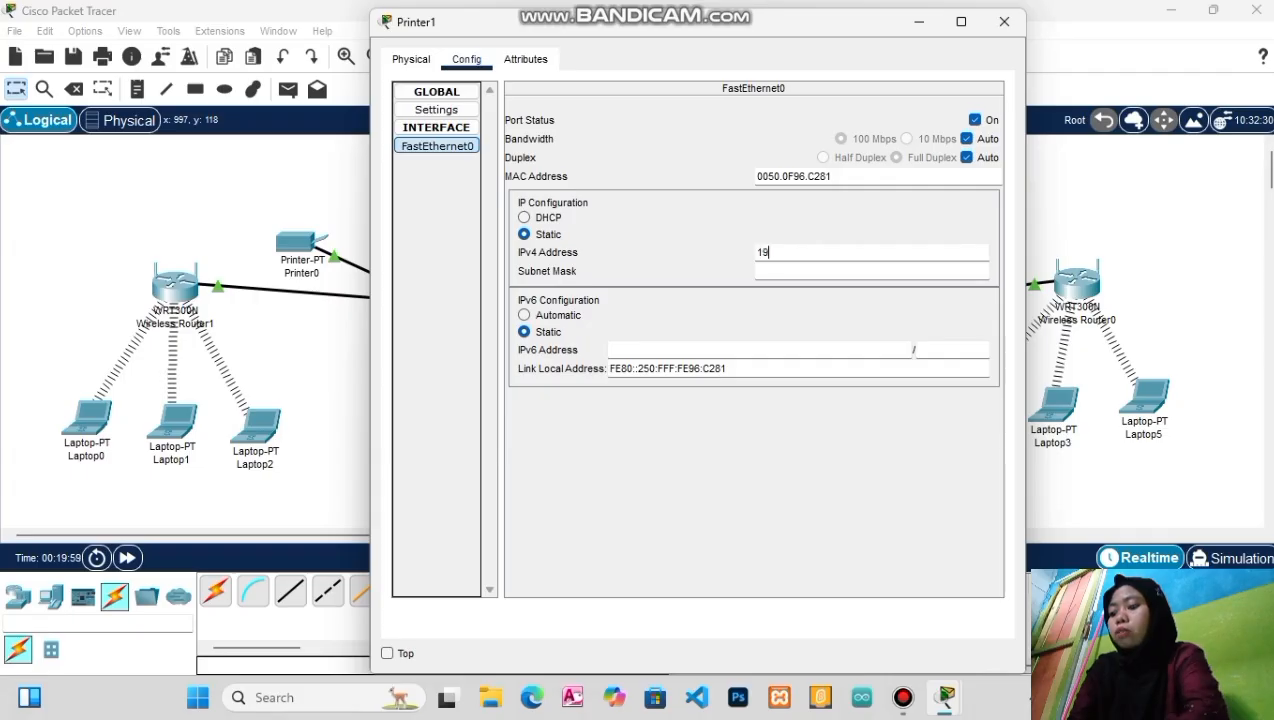
pyautogui.write('2.168')
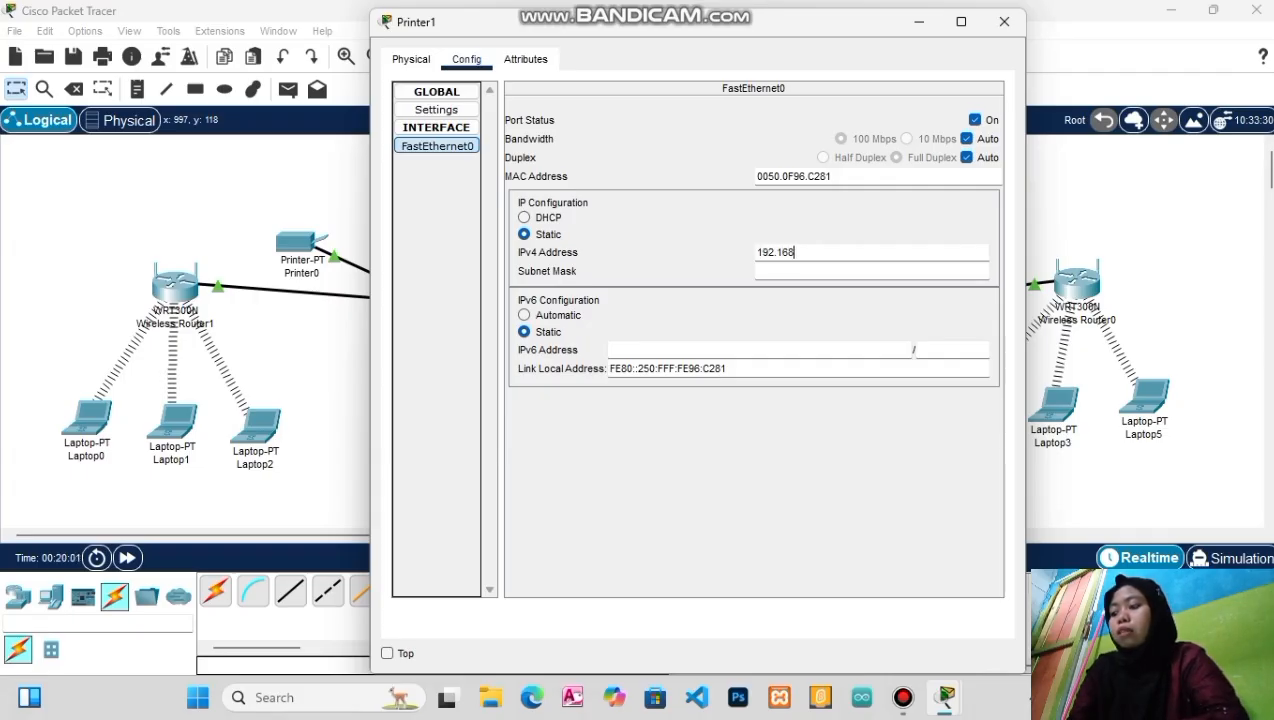
pyautogui.write('.')
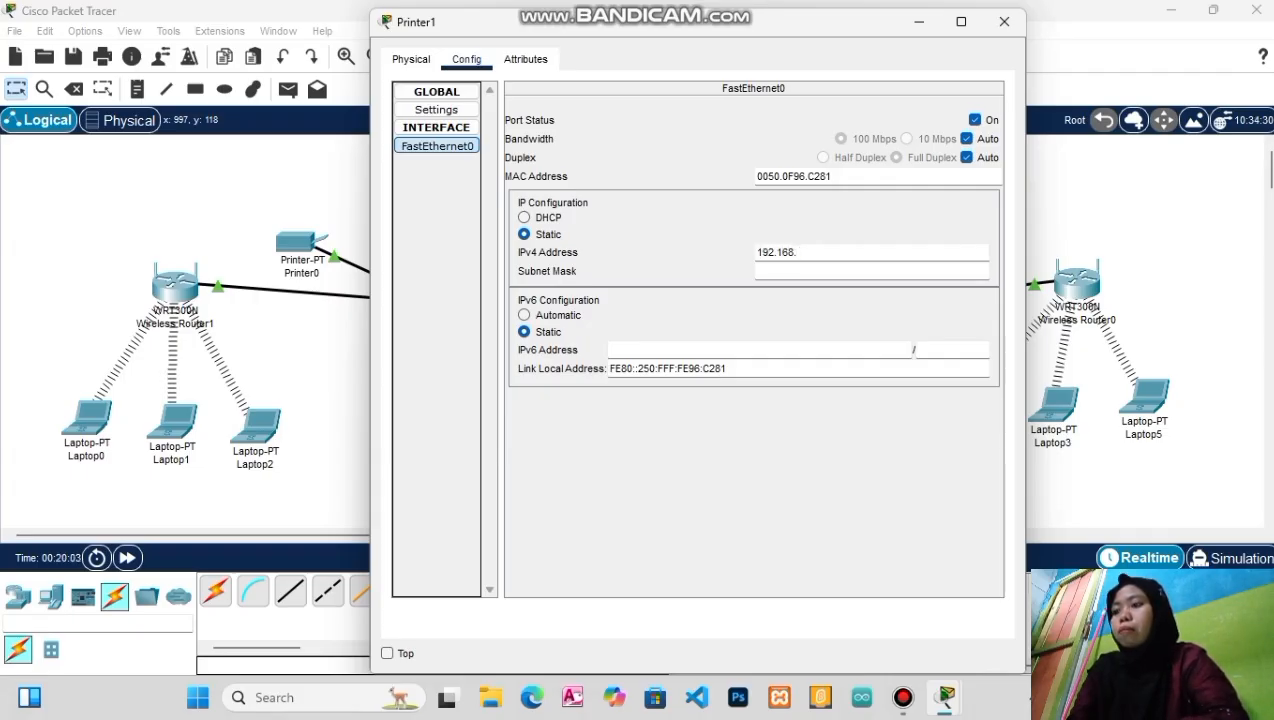
pyautogui.write('2.4')
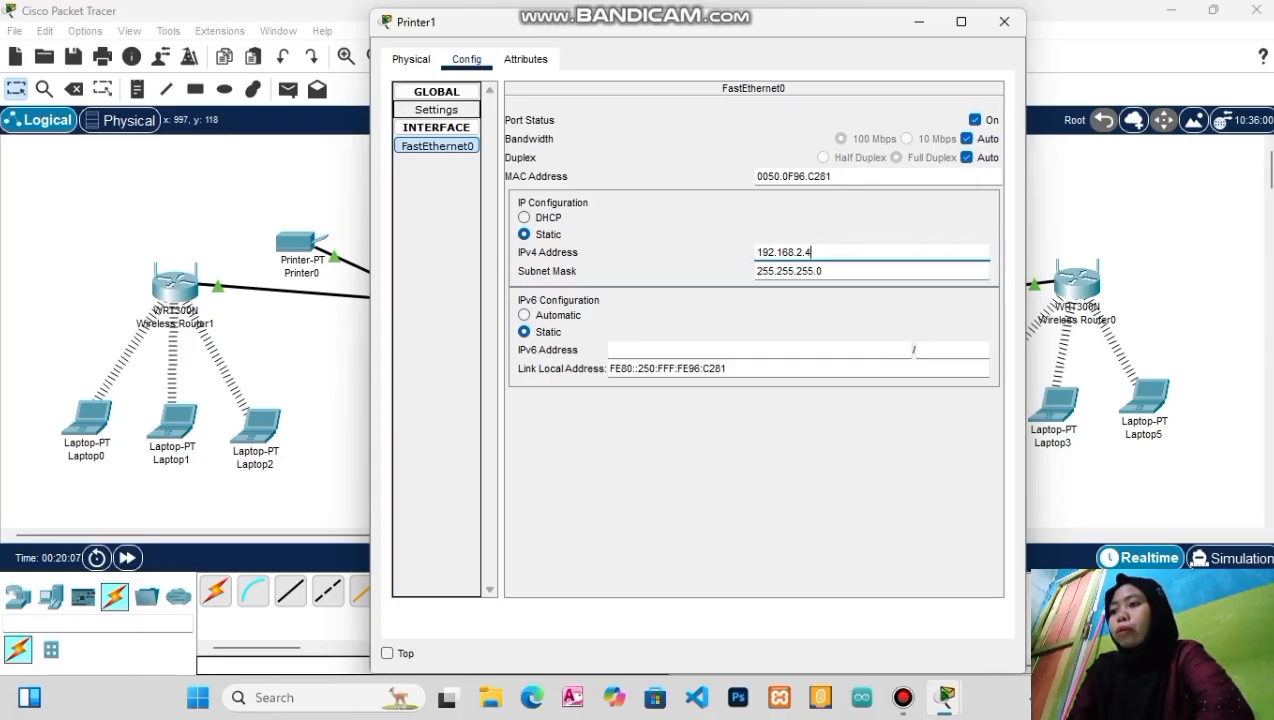
pyautogui.click(436, 110)
pyautogui.click(700, 243)
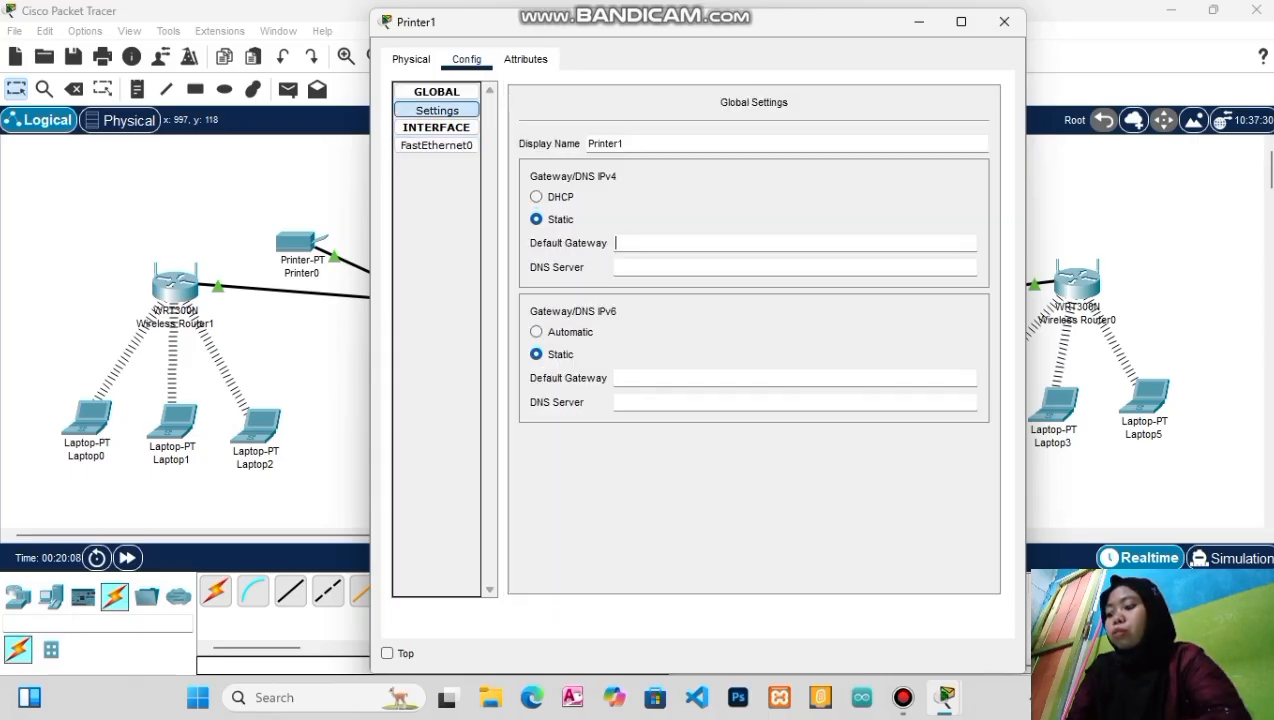
pyautogui.write('192')
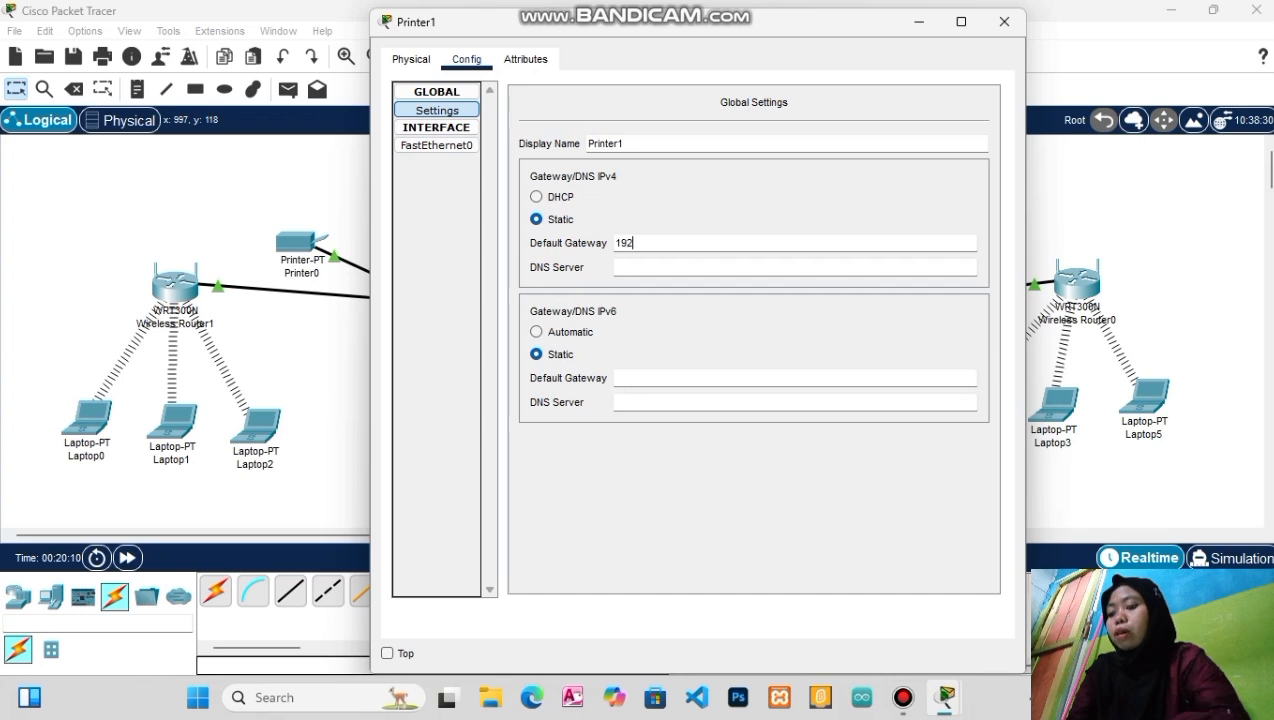
pyautogui.write('.168')
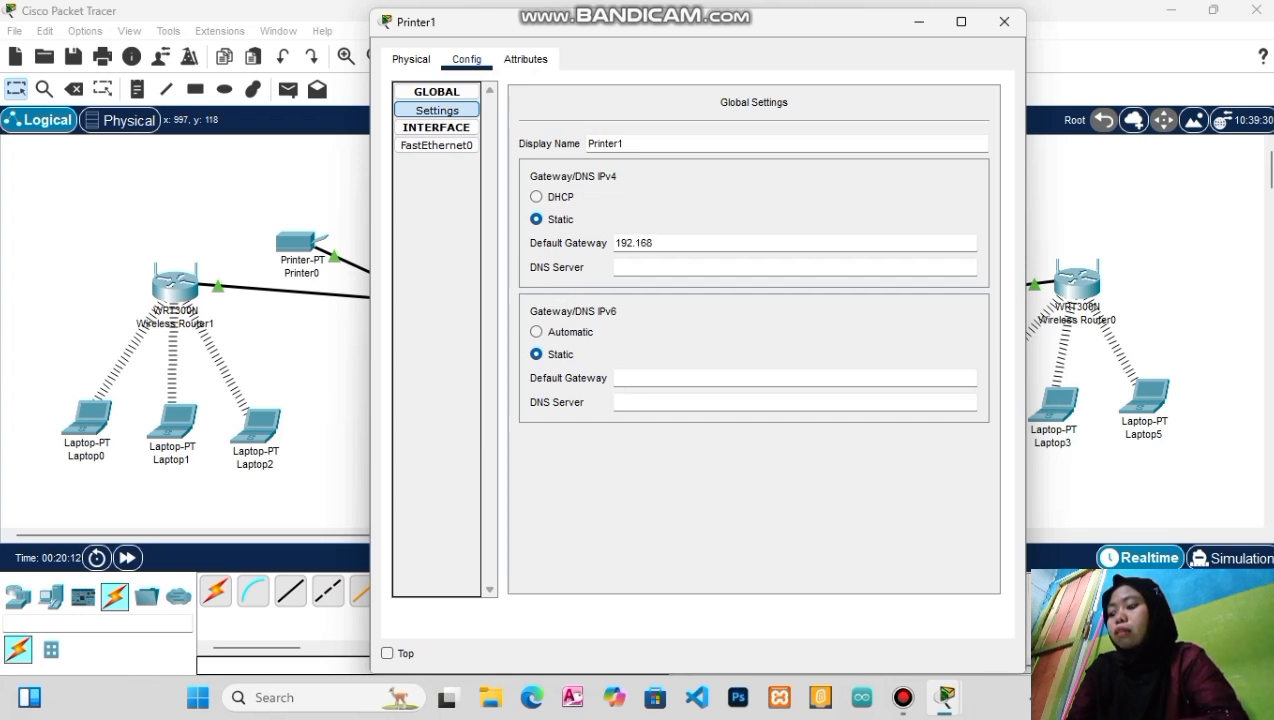
pyautogui.write('.')
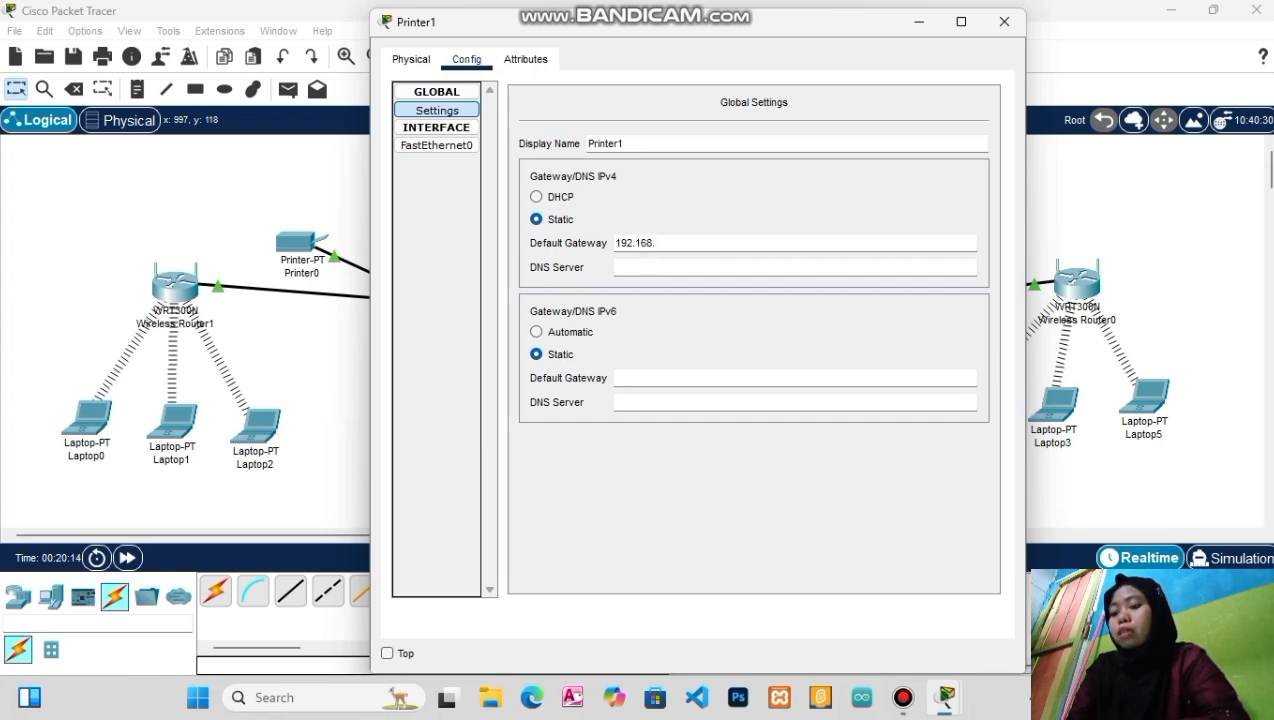
pyautogui.write('2')
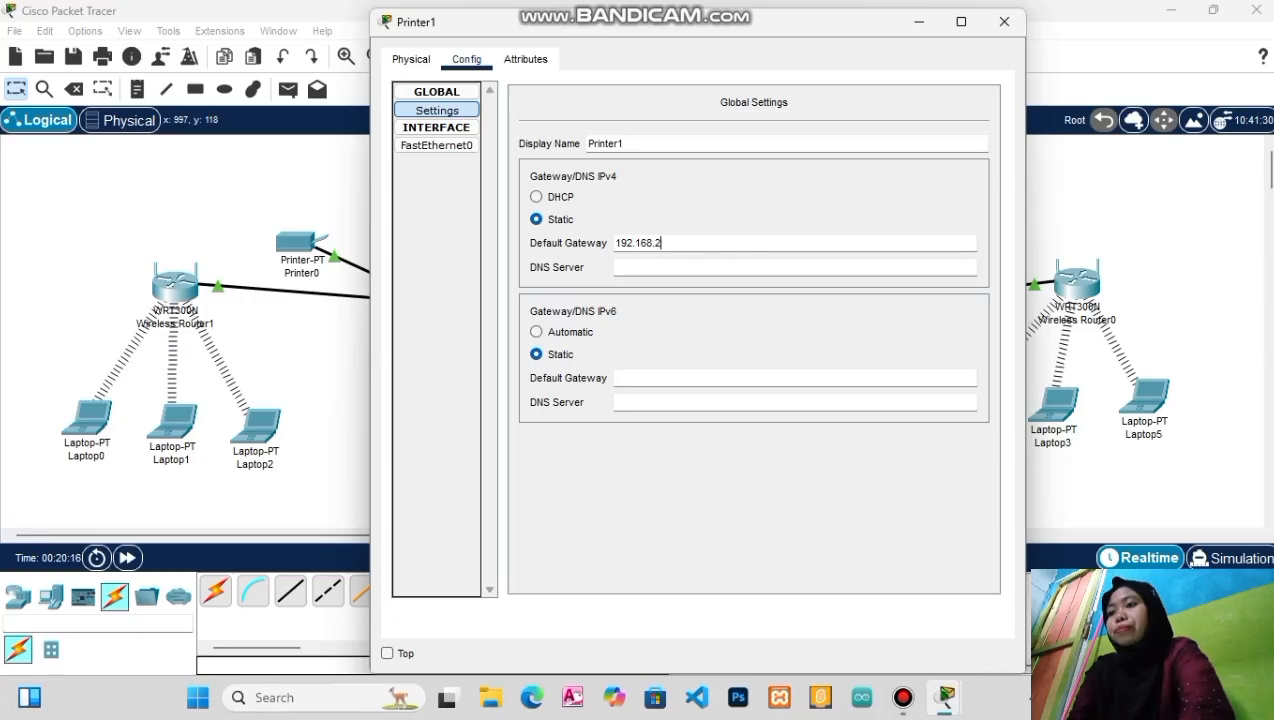
pyautogui.write('.1')
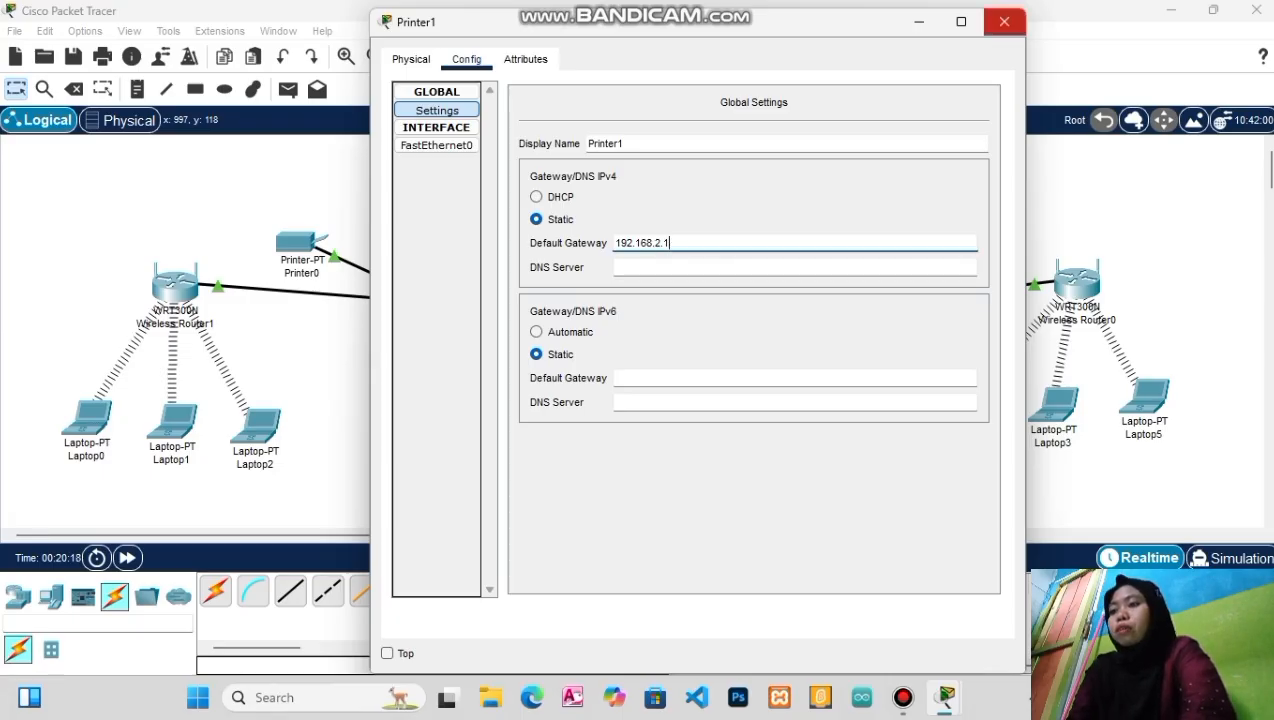
pyautogui.click(1004, 21)
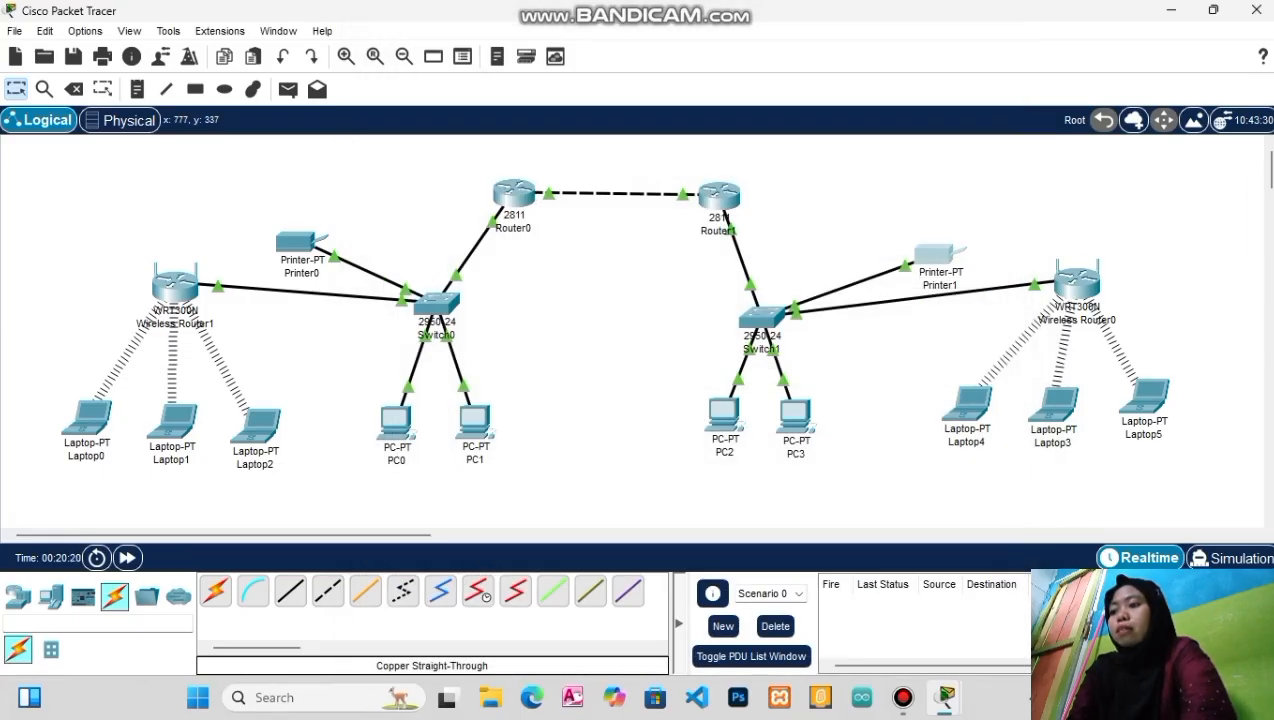
# Ping 192.168.2.4 and 192.168.2.3 from PC2's command prompt, both with 0% loss
pyautogui.click(723, 413)
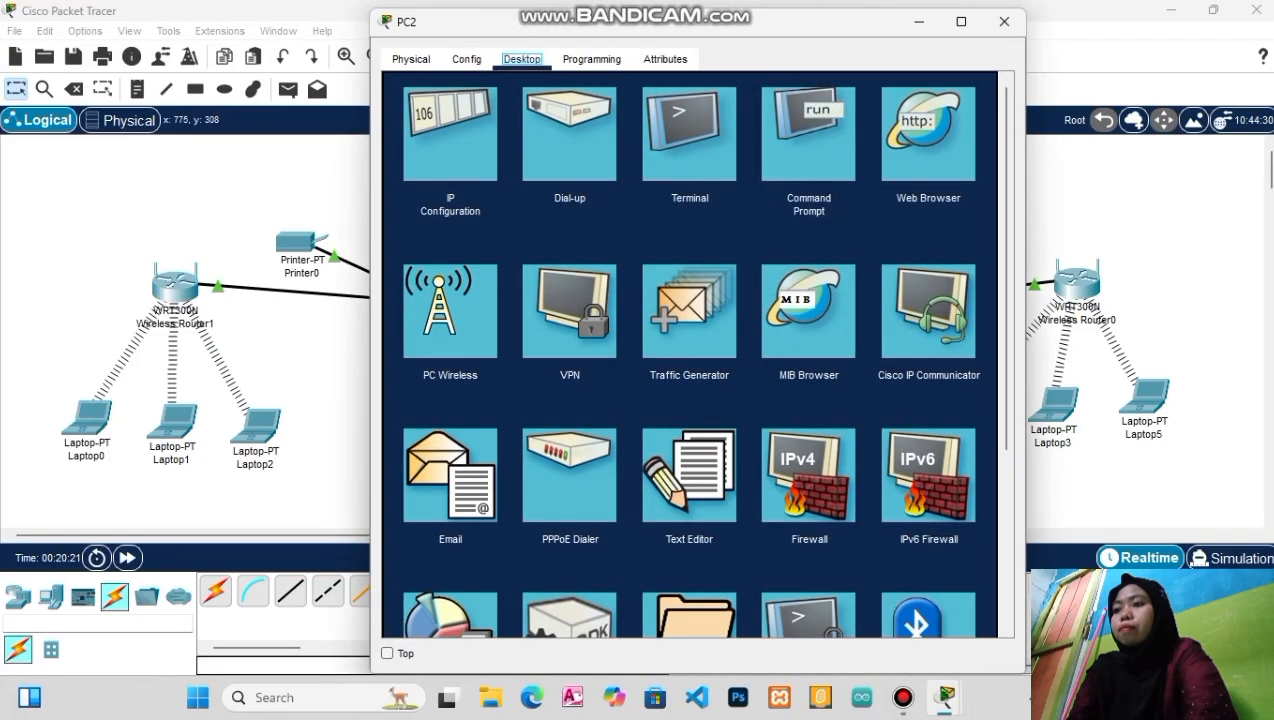
pyautogui.click(808, 133)
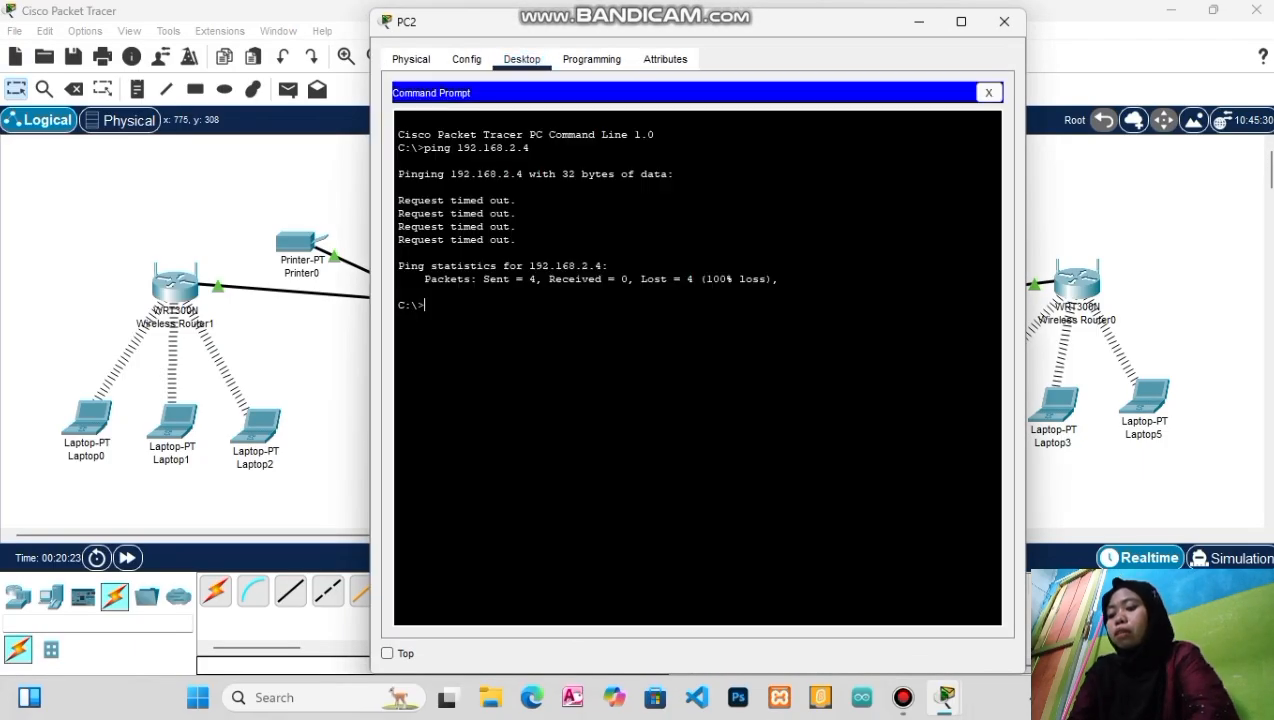
pyautogui.write('pi')
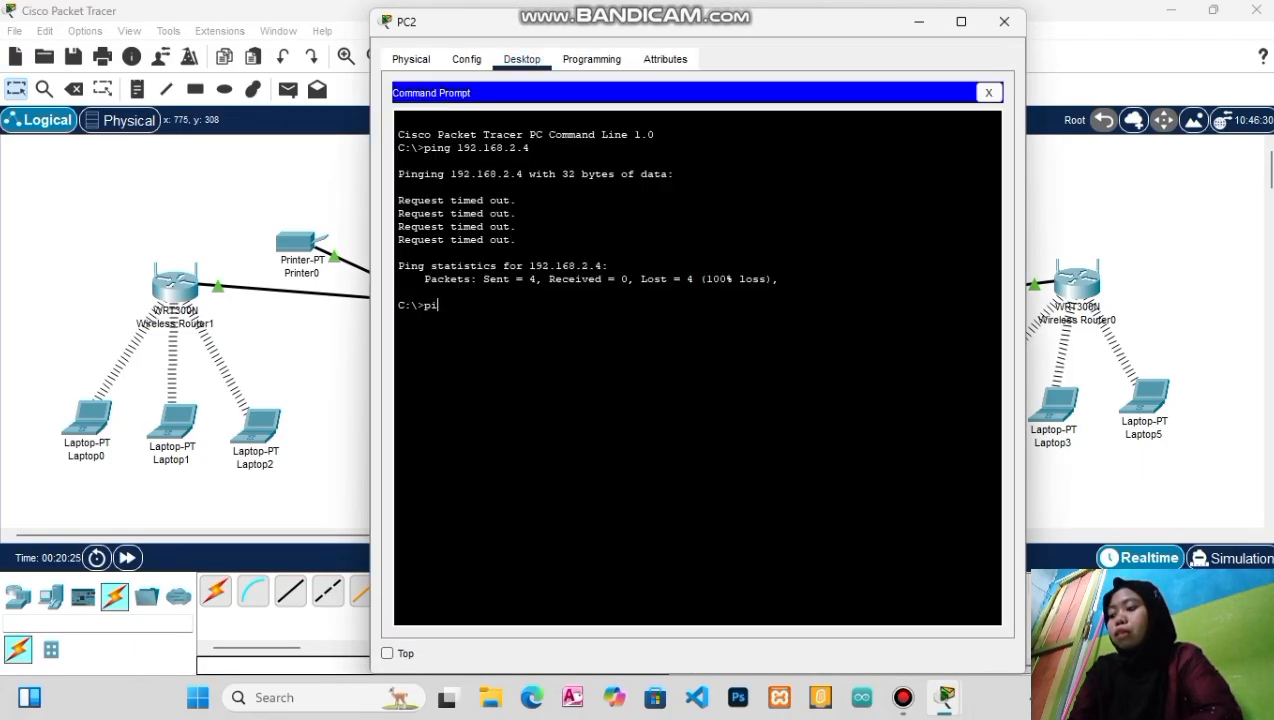
pyautogui.write('ng 1')
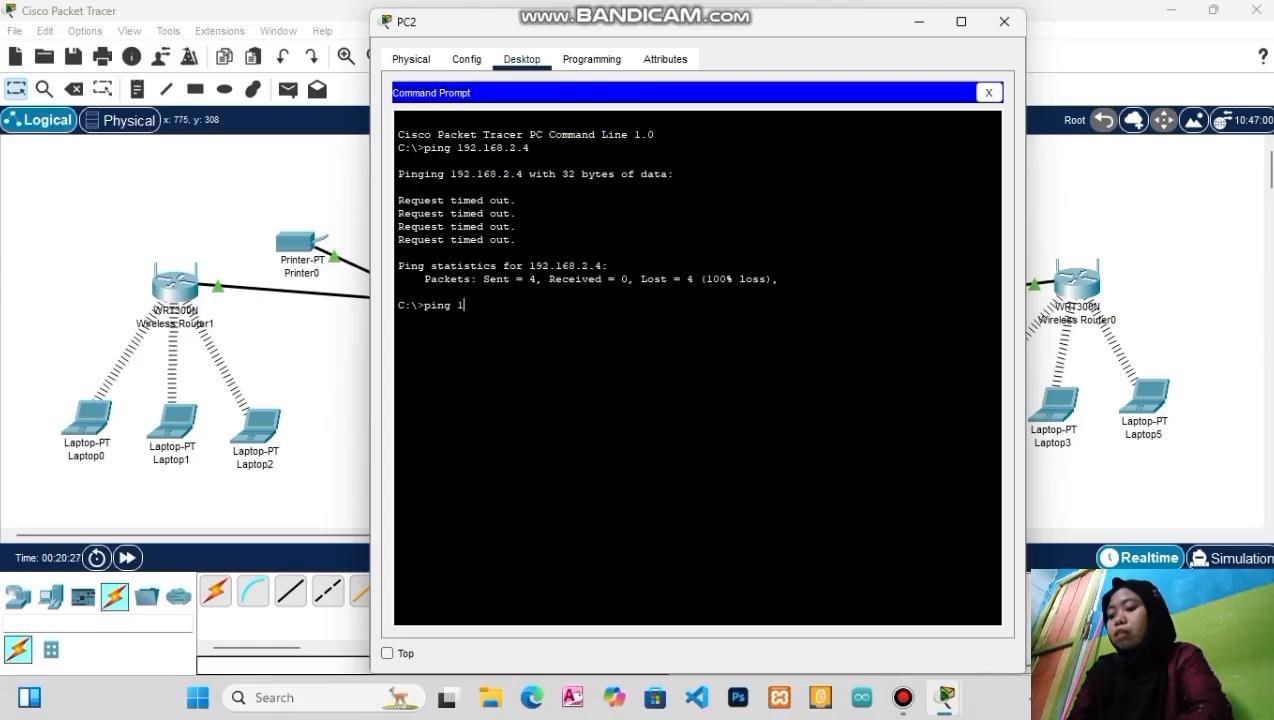
pyautogui.write('92.16')
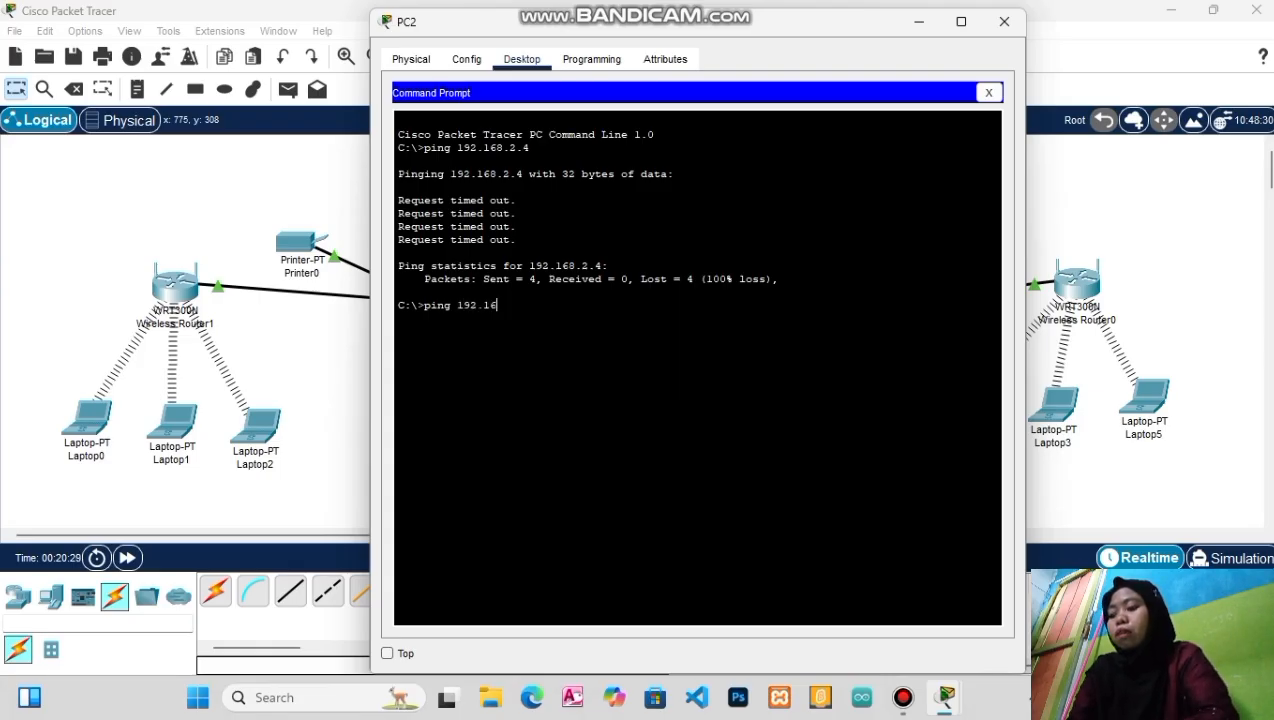
pyautogui.write('8.')
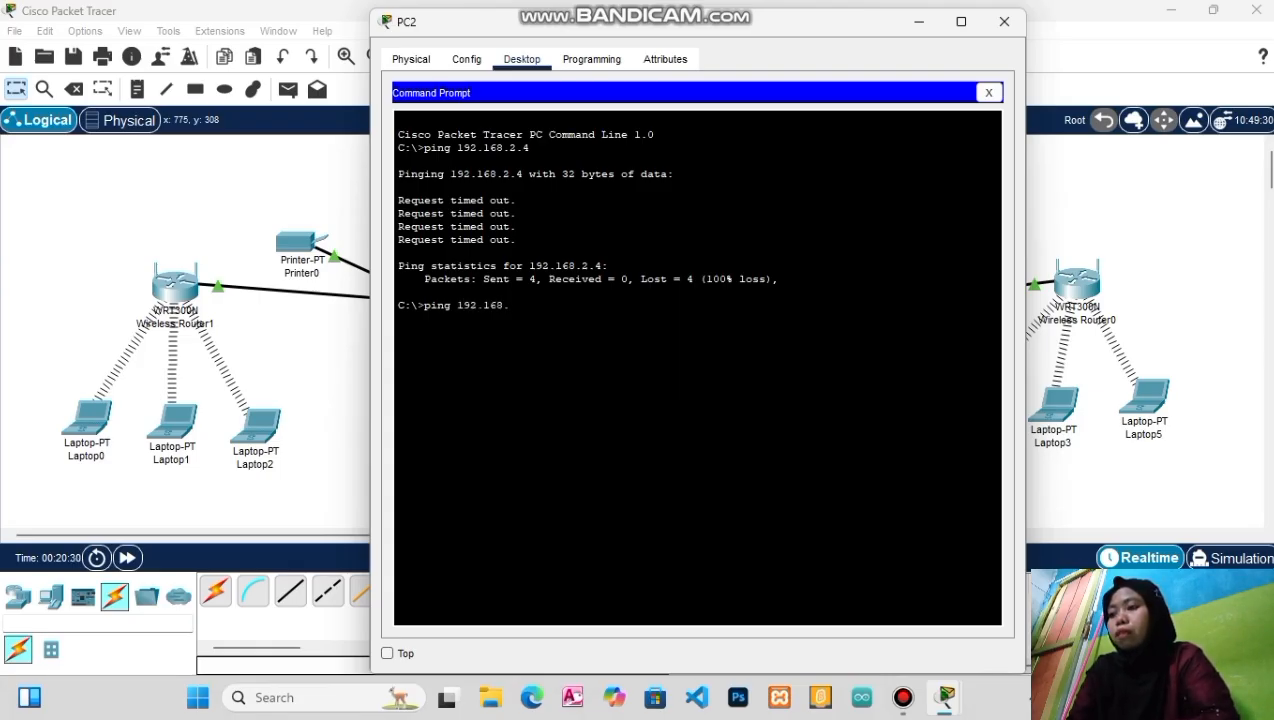
pyautogui.write('2.4')
pyautogui.press('Return')
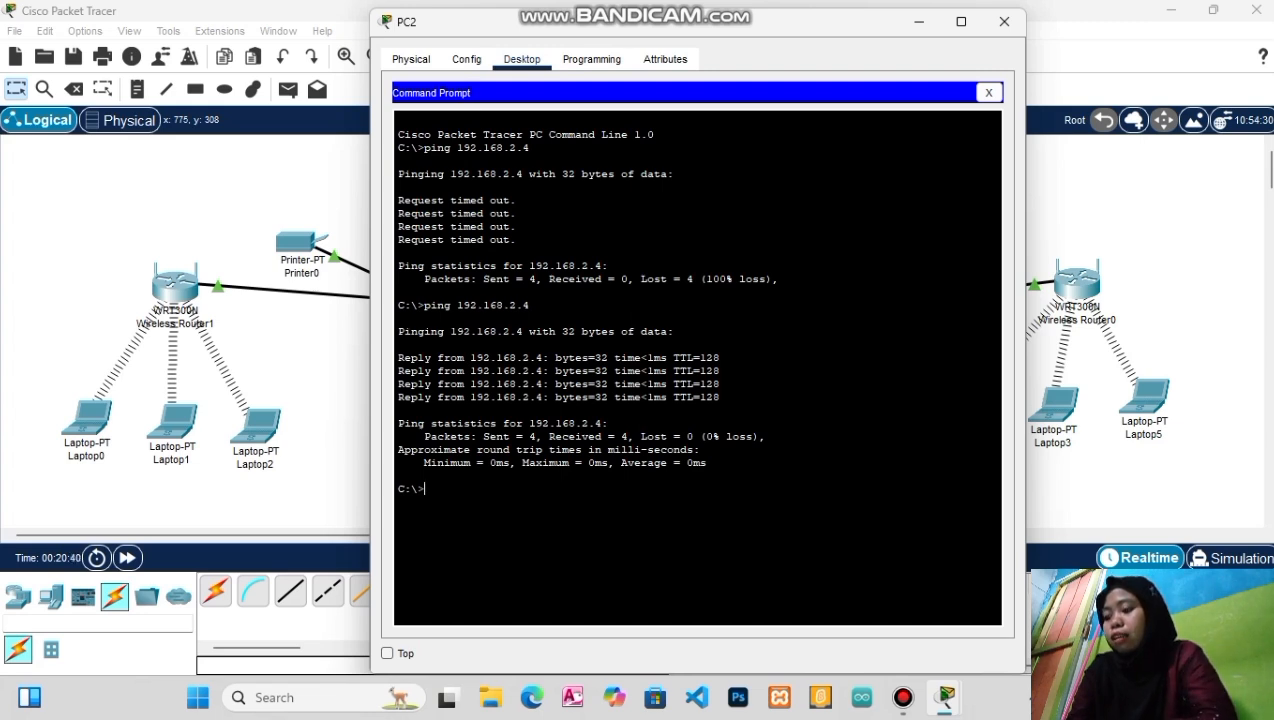
pyautogui.write('ping')
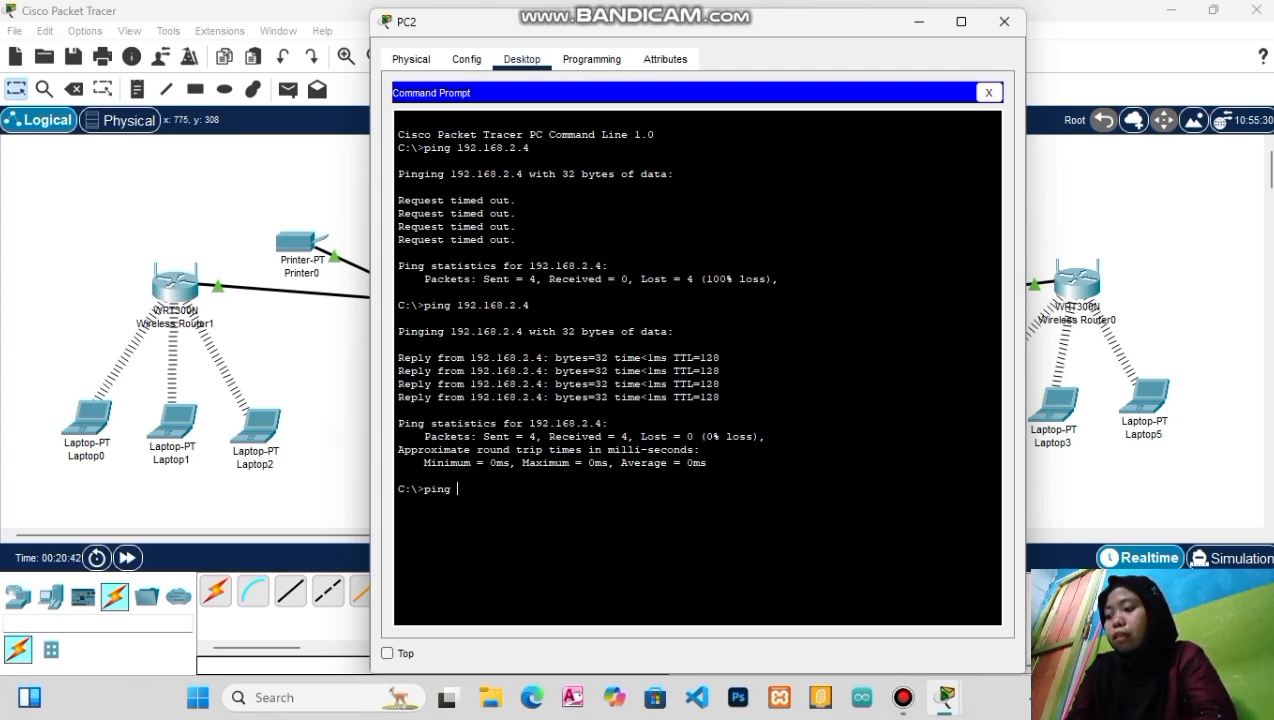
pyautogui.write(' 1')
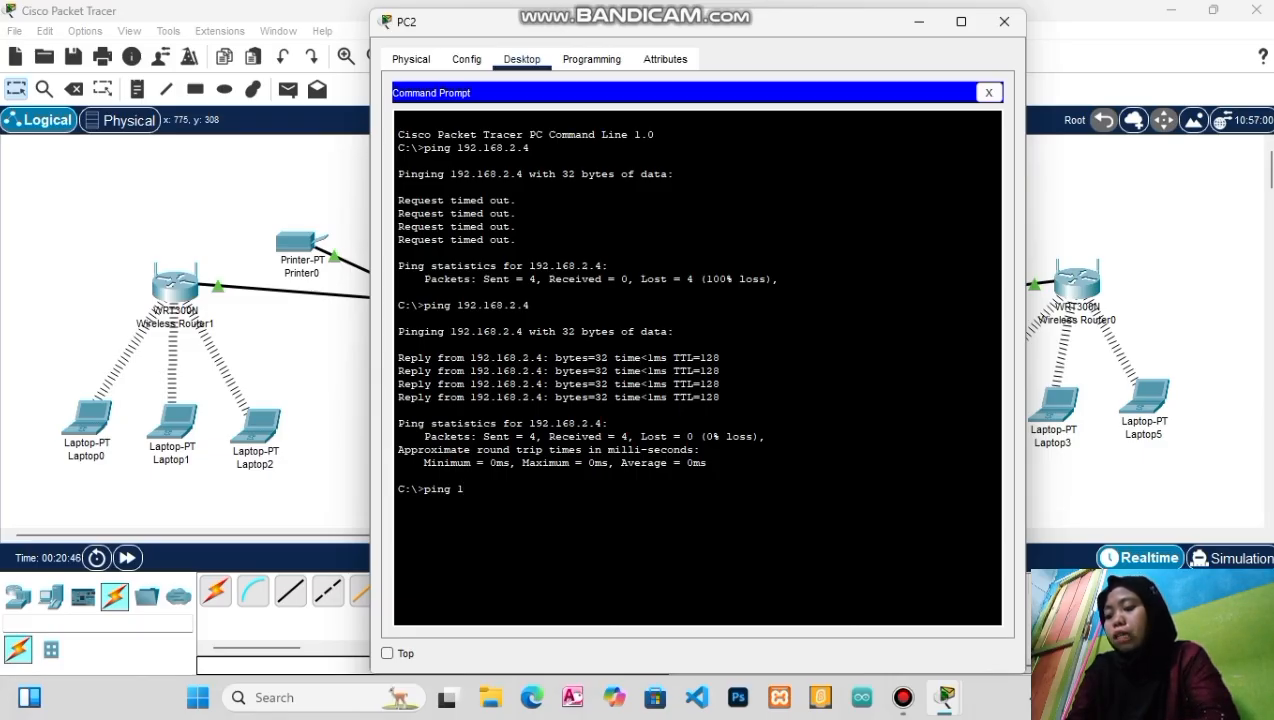
pyautogui.write('92.1')
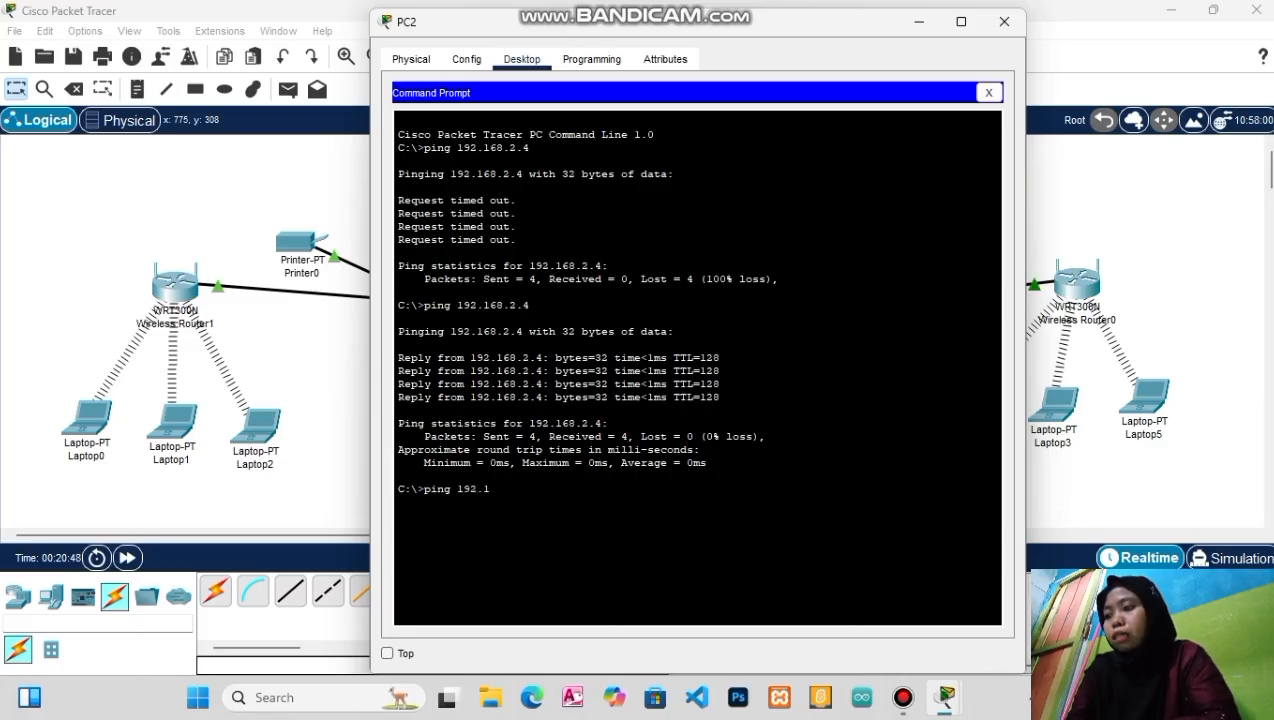
pyautogui.write('68')
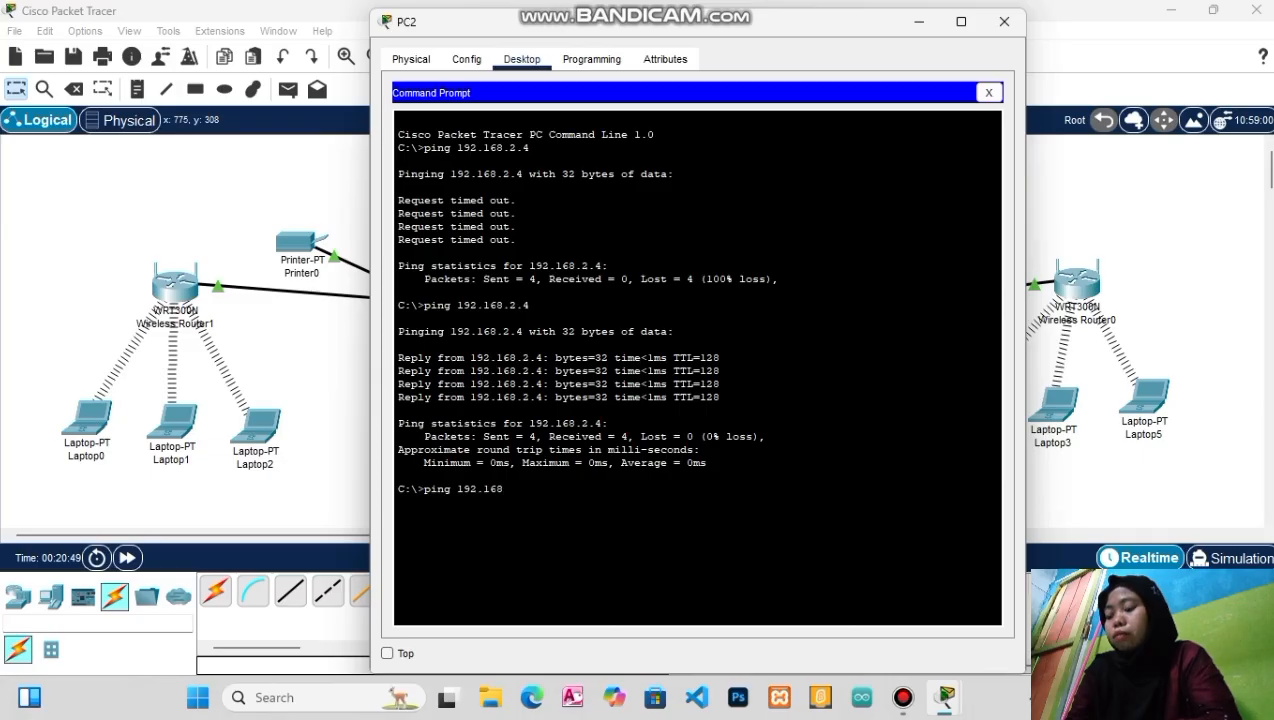
pyautogui.write('.')
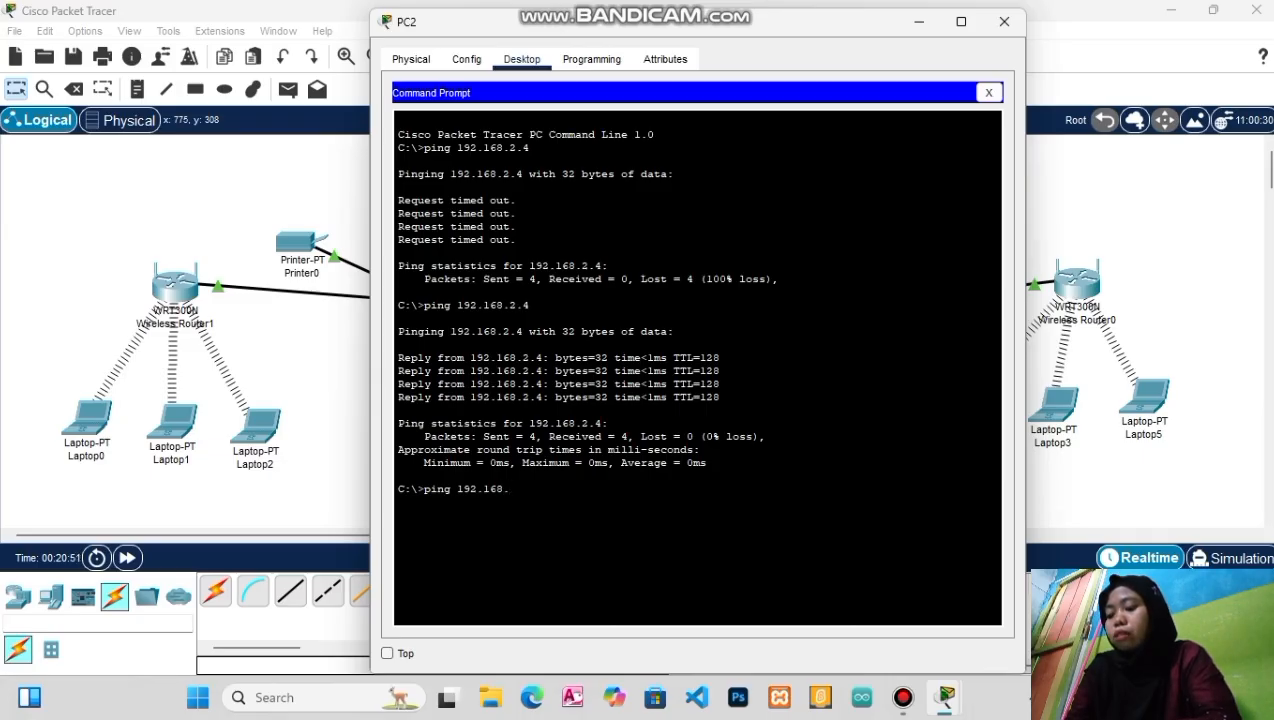
pyautogui.write('2')
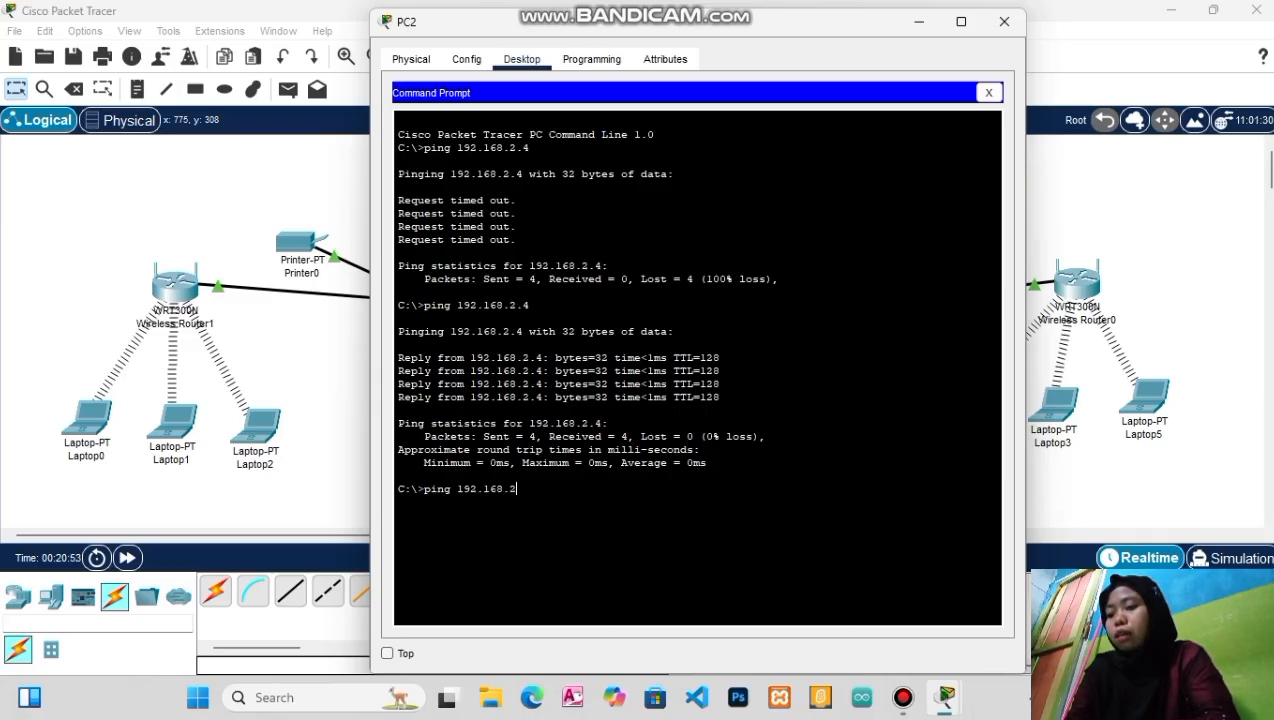
pyautogui.write('.3')
pyautogui.press('Return')
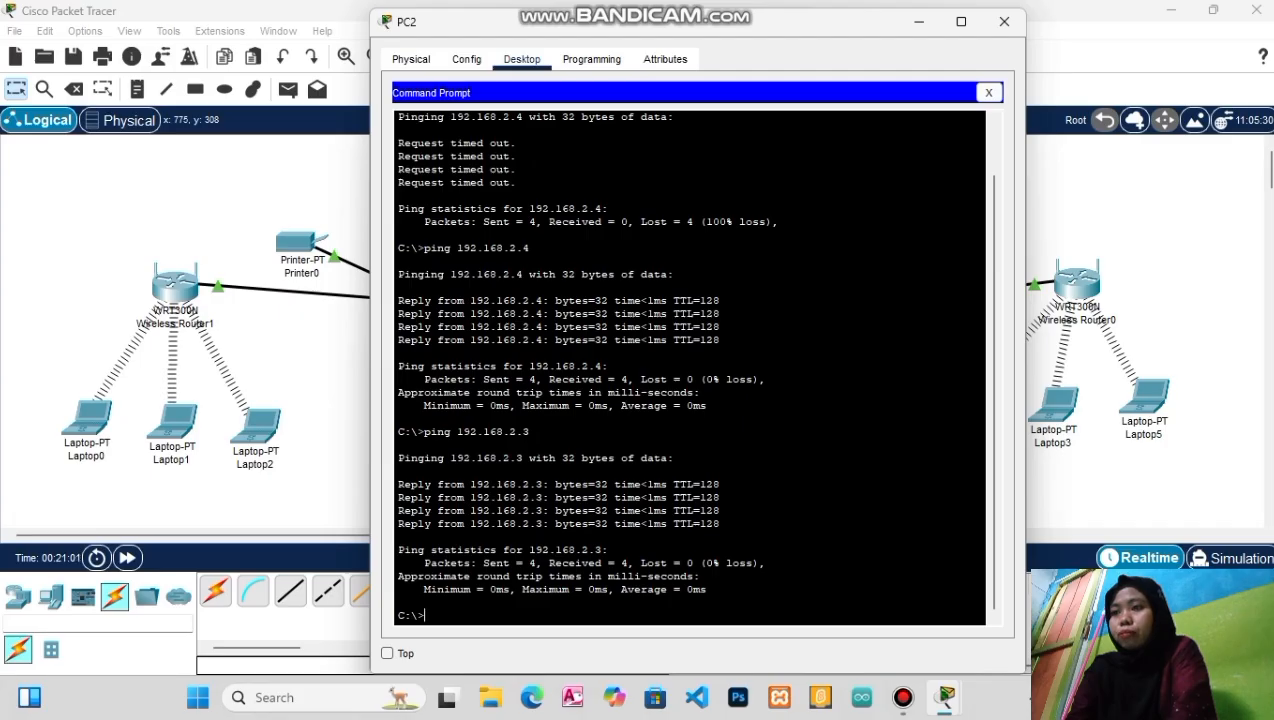
pyautogui.click(1004, 21)
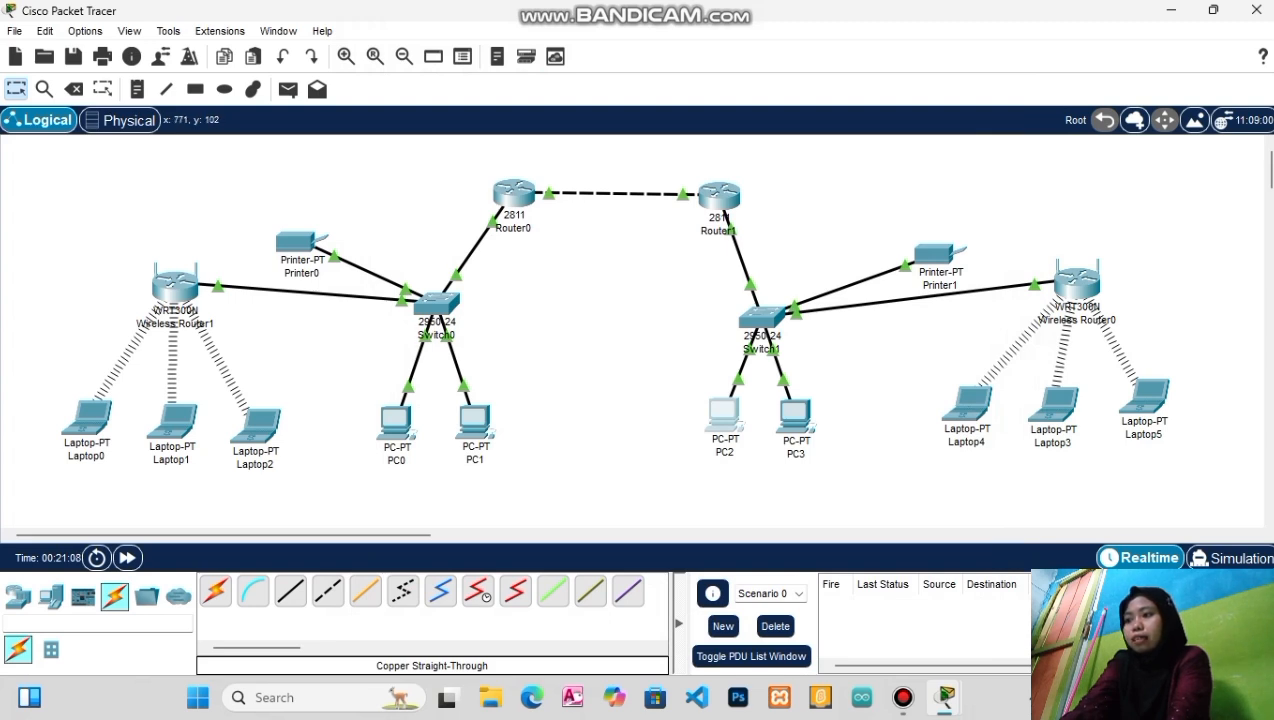
# Bring up the Bandicam recorder from the taskbar
pyautogui.moveTo(718, 196)
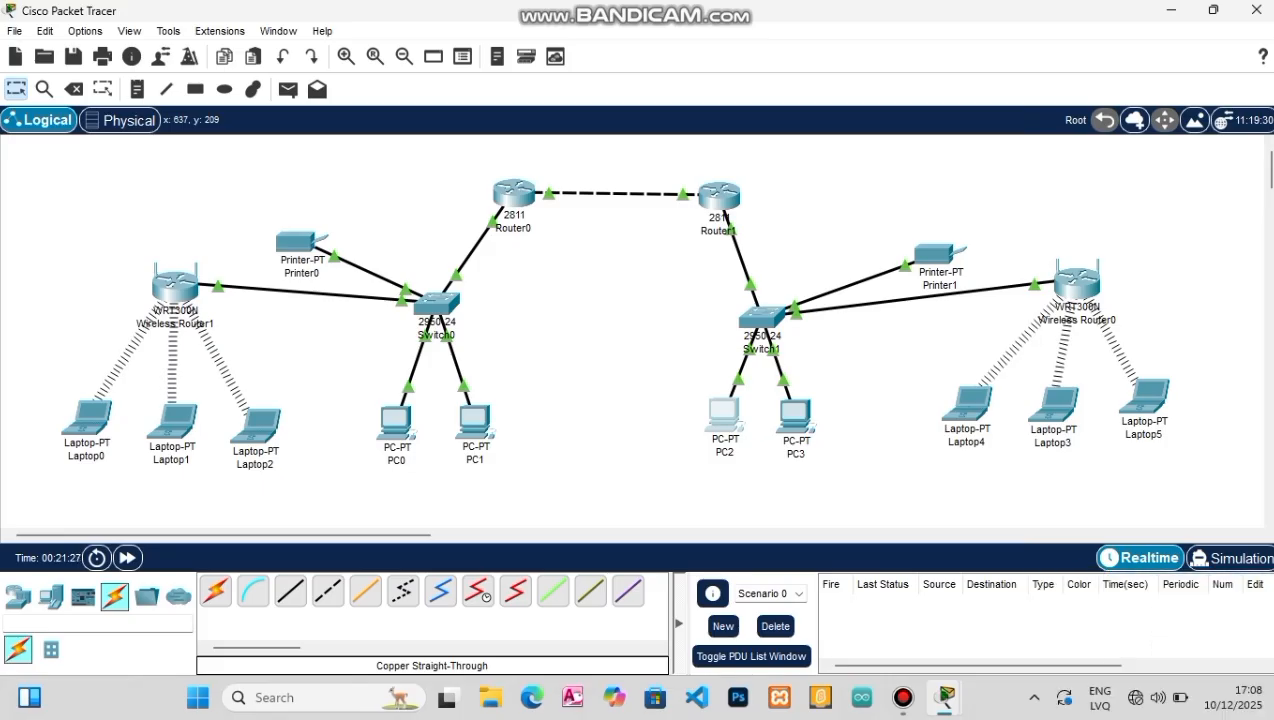
pyautogui.click(903, 697)
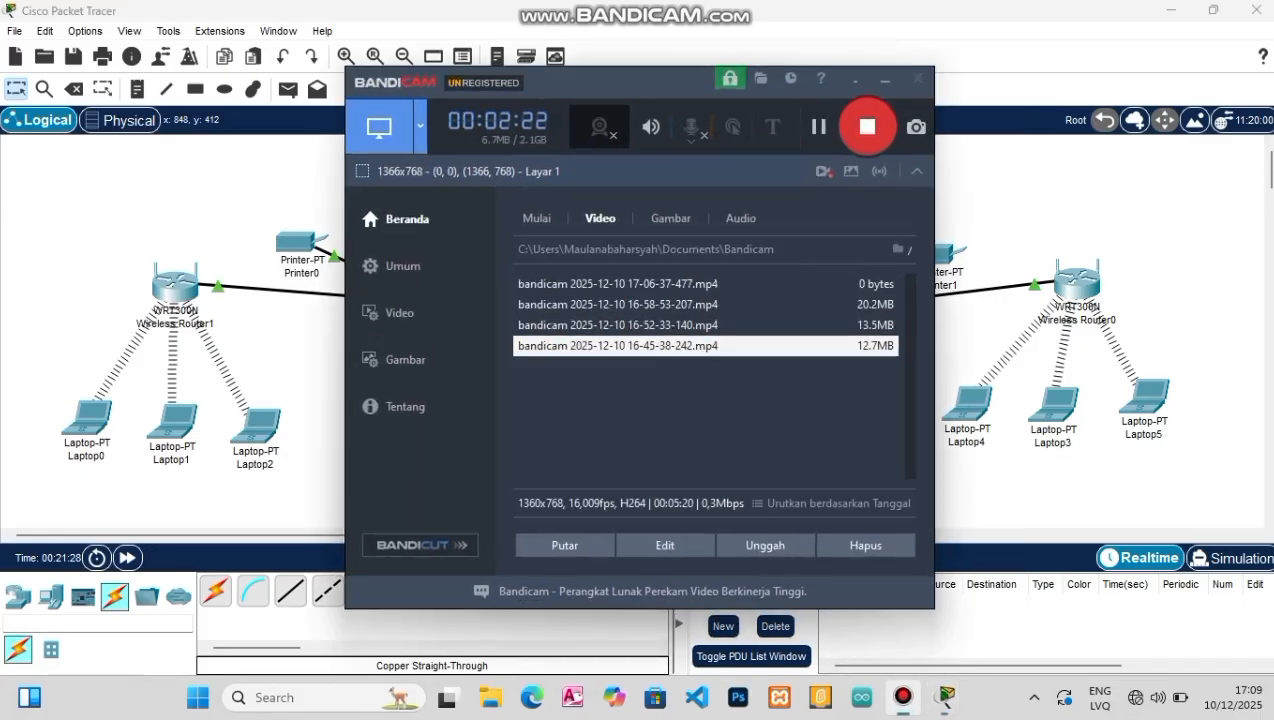